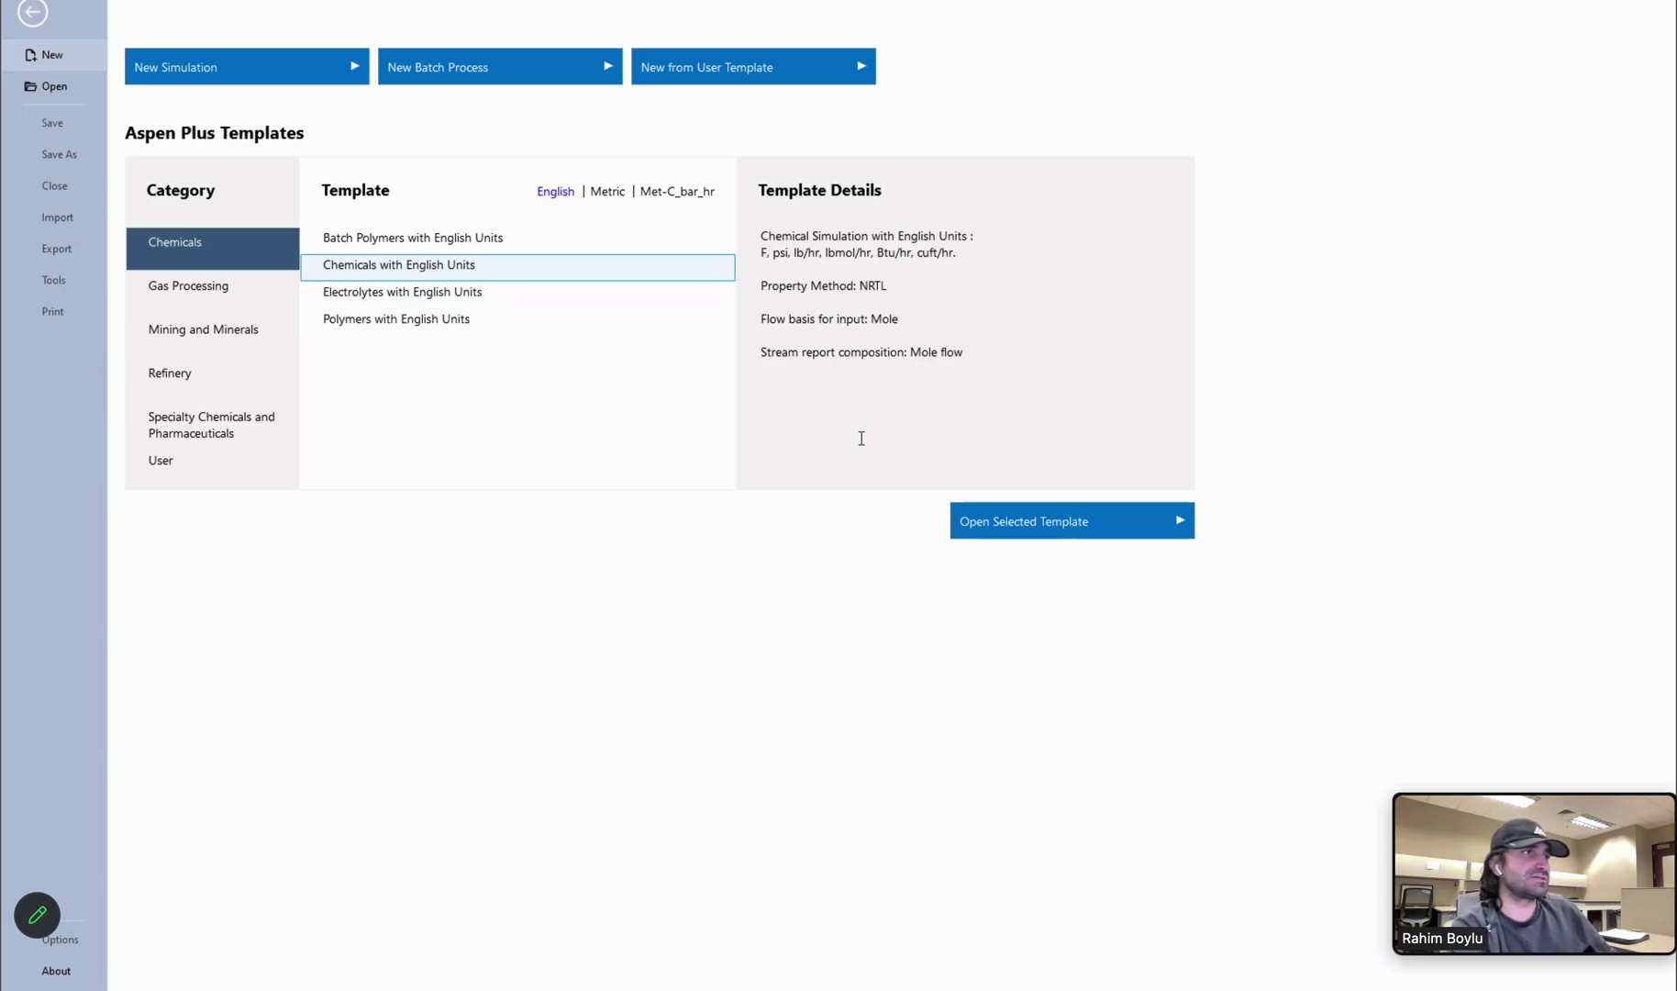
Create a new simulation from the Chemicals with English Units template.
left_click(1086, 530)
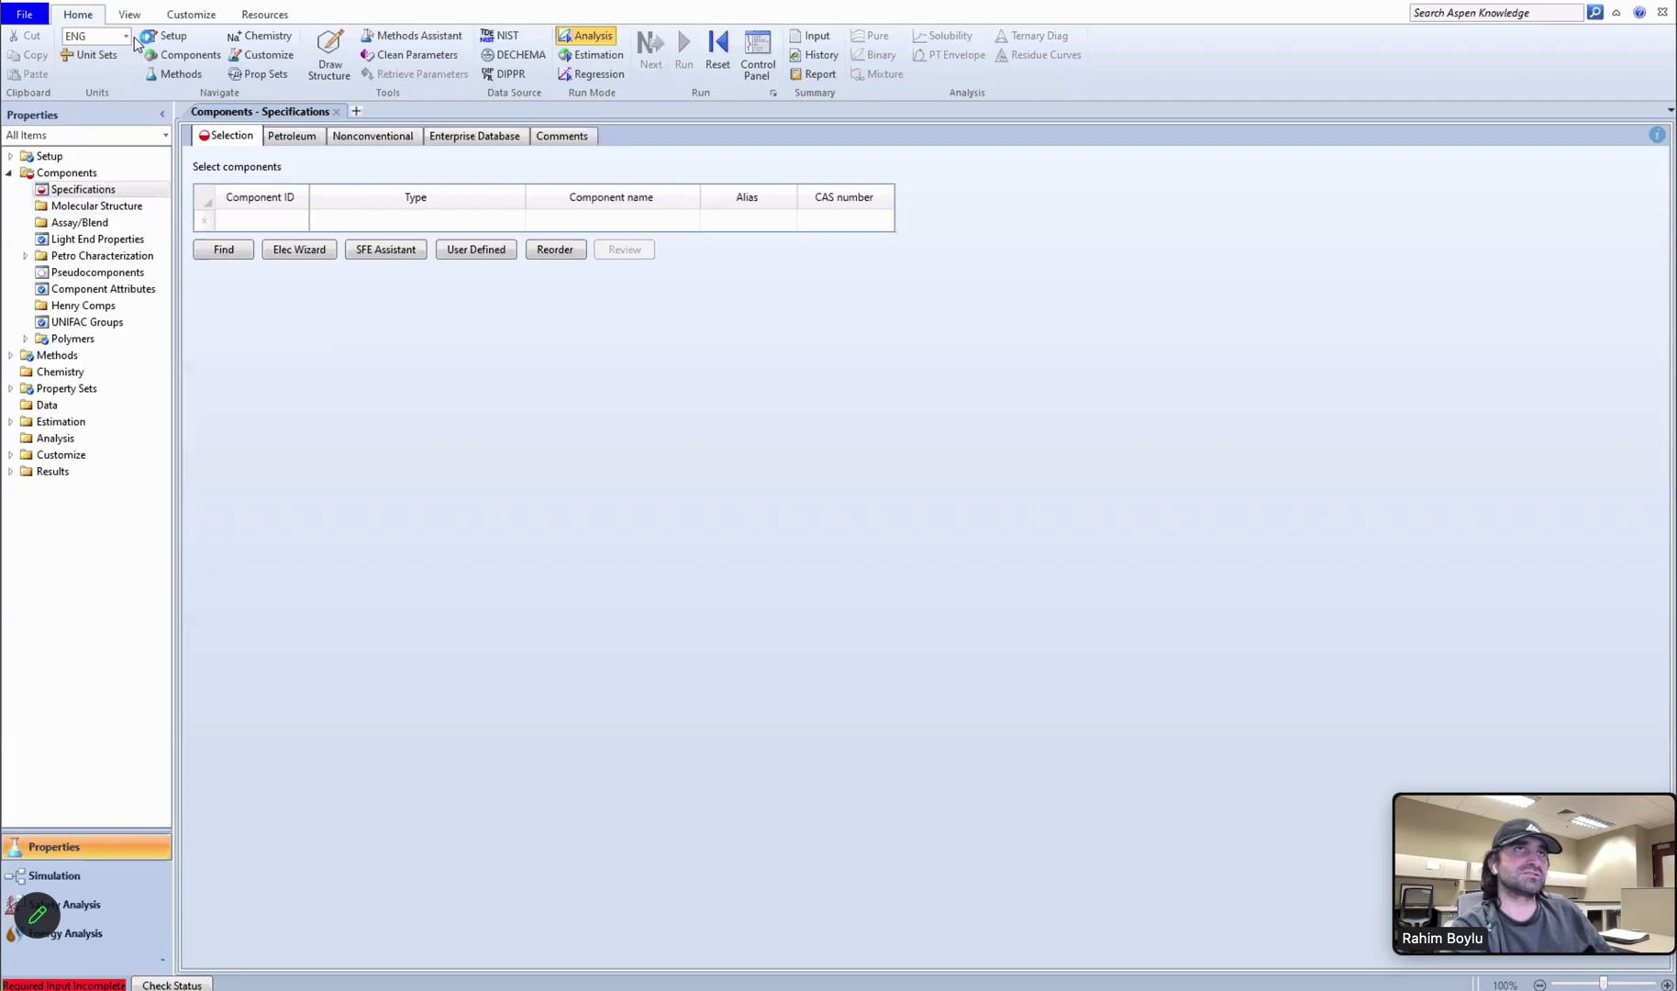
Switch the unit set to METCBAR and add water (H2O) as the component.
left_click(126, 36)
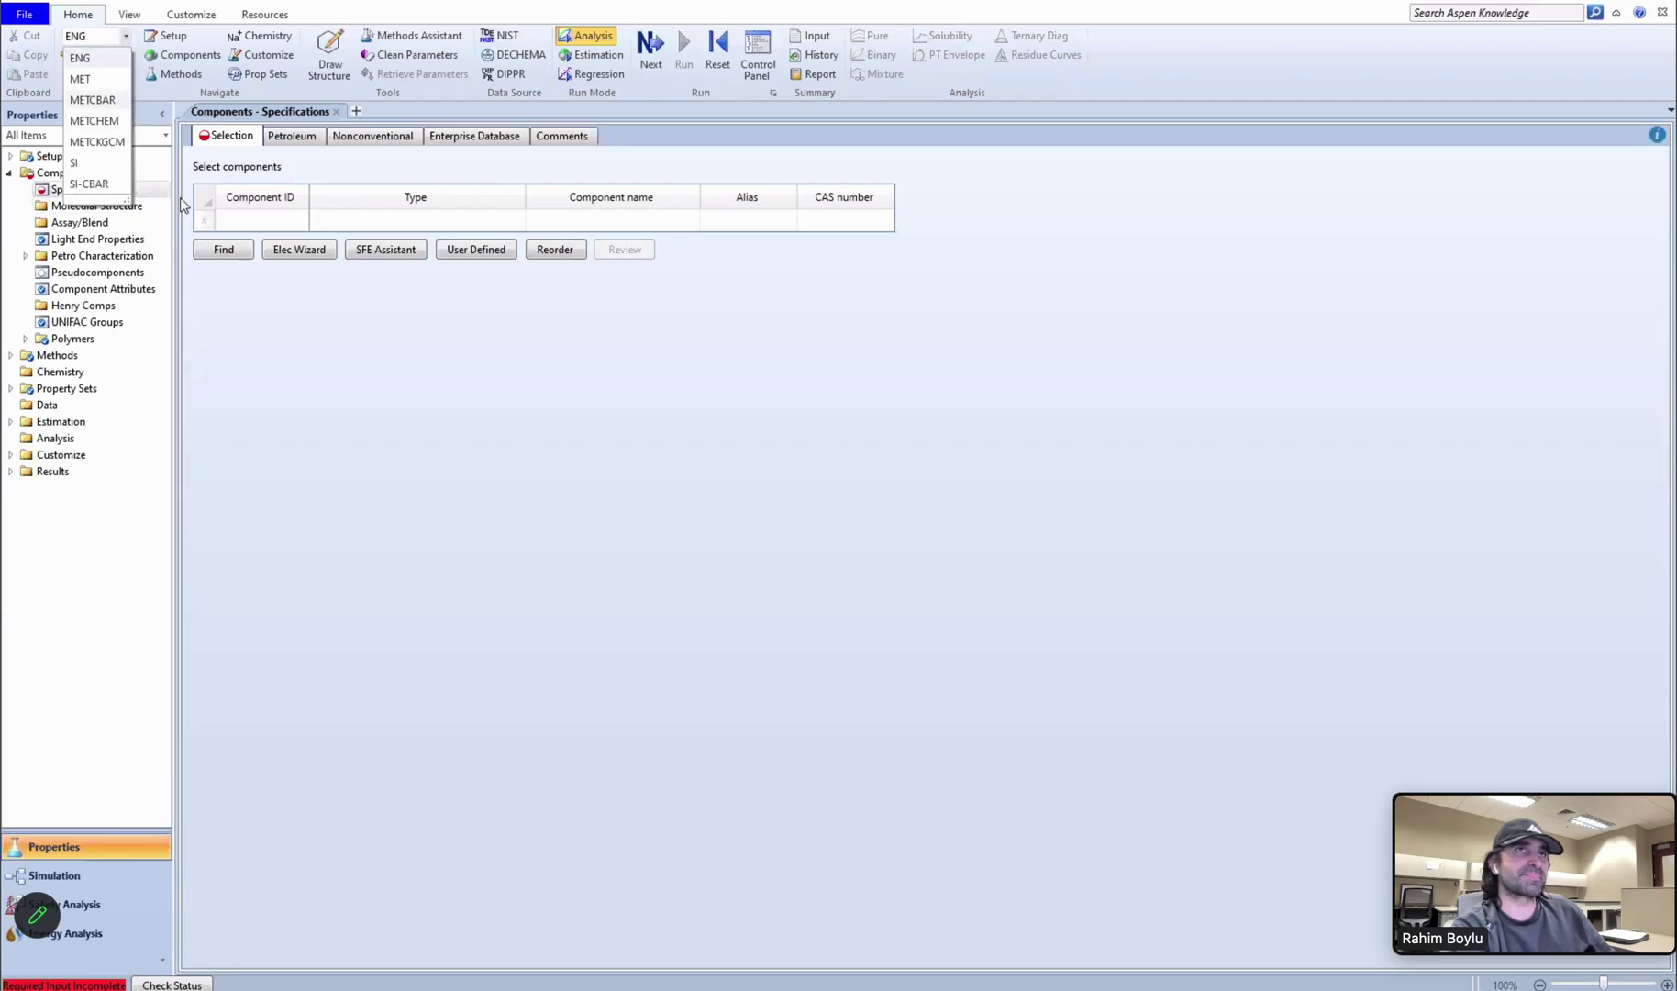
left_click(118, 100)
left_click(291, 221)
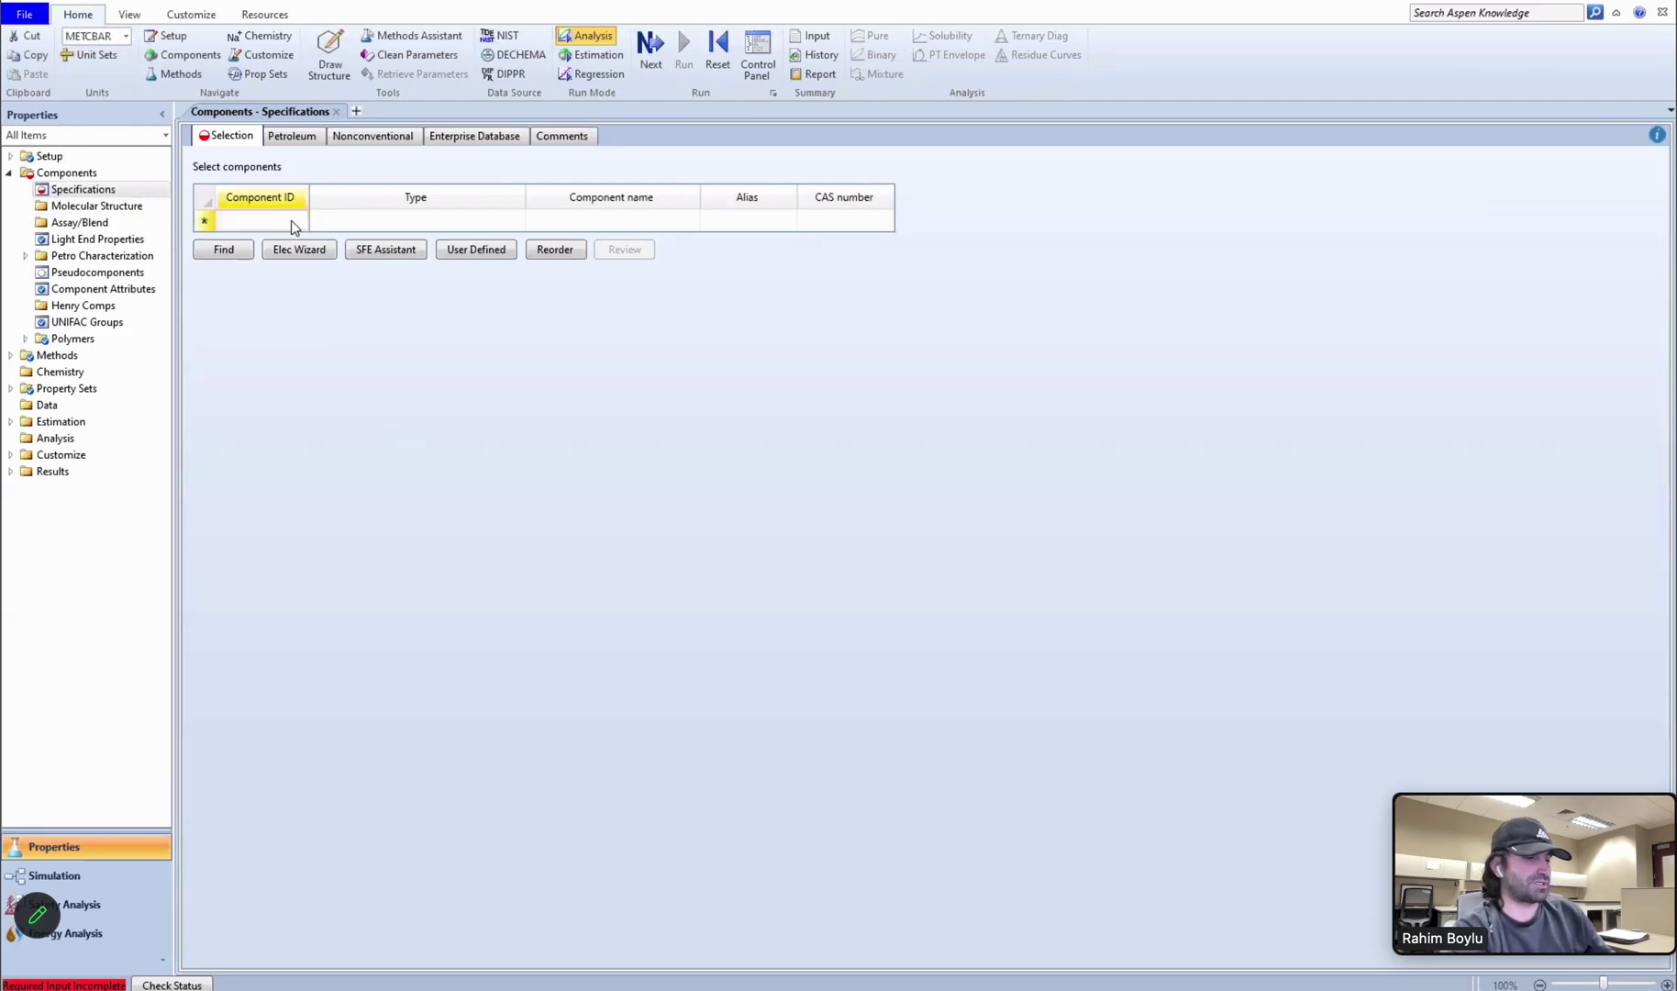
type("H2O")
key("Return")
Set the base property method to STEAMNBS using the ALL filter, then enter the simulation environment.
left_click(12, 355)
left_click(39, 375)
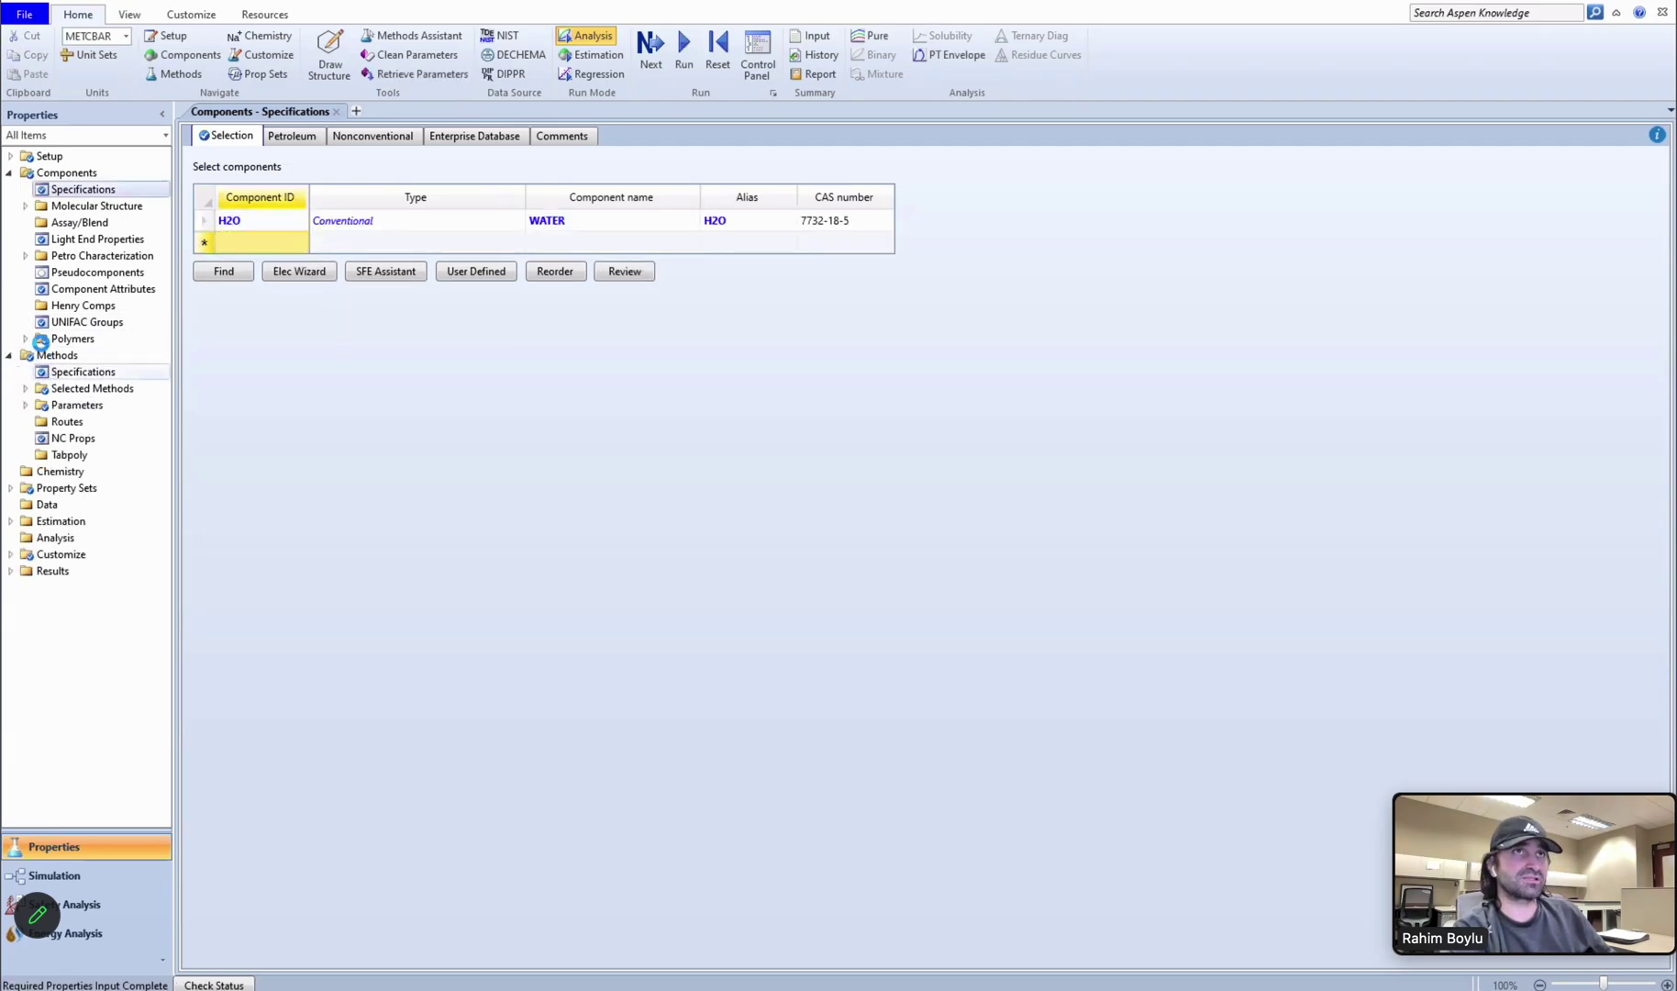
left_click(10, 172)
left_click(413, 181)
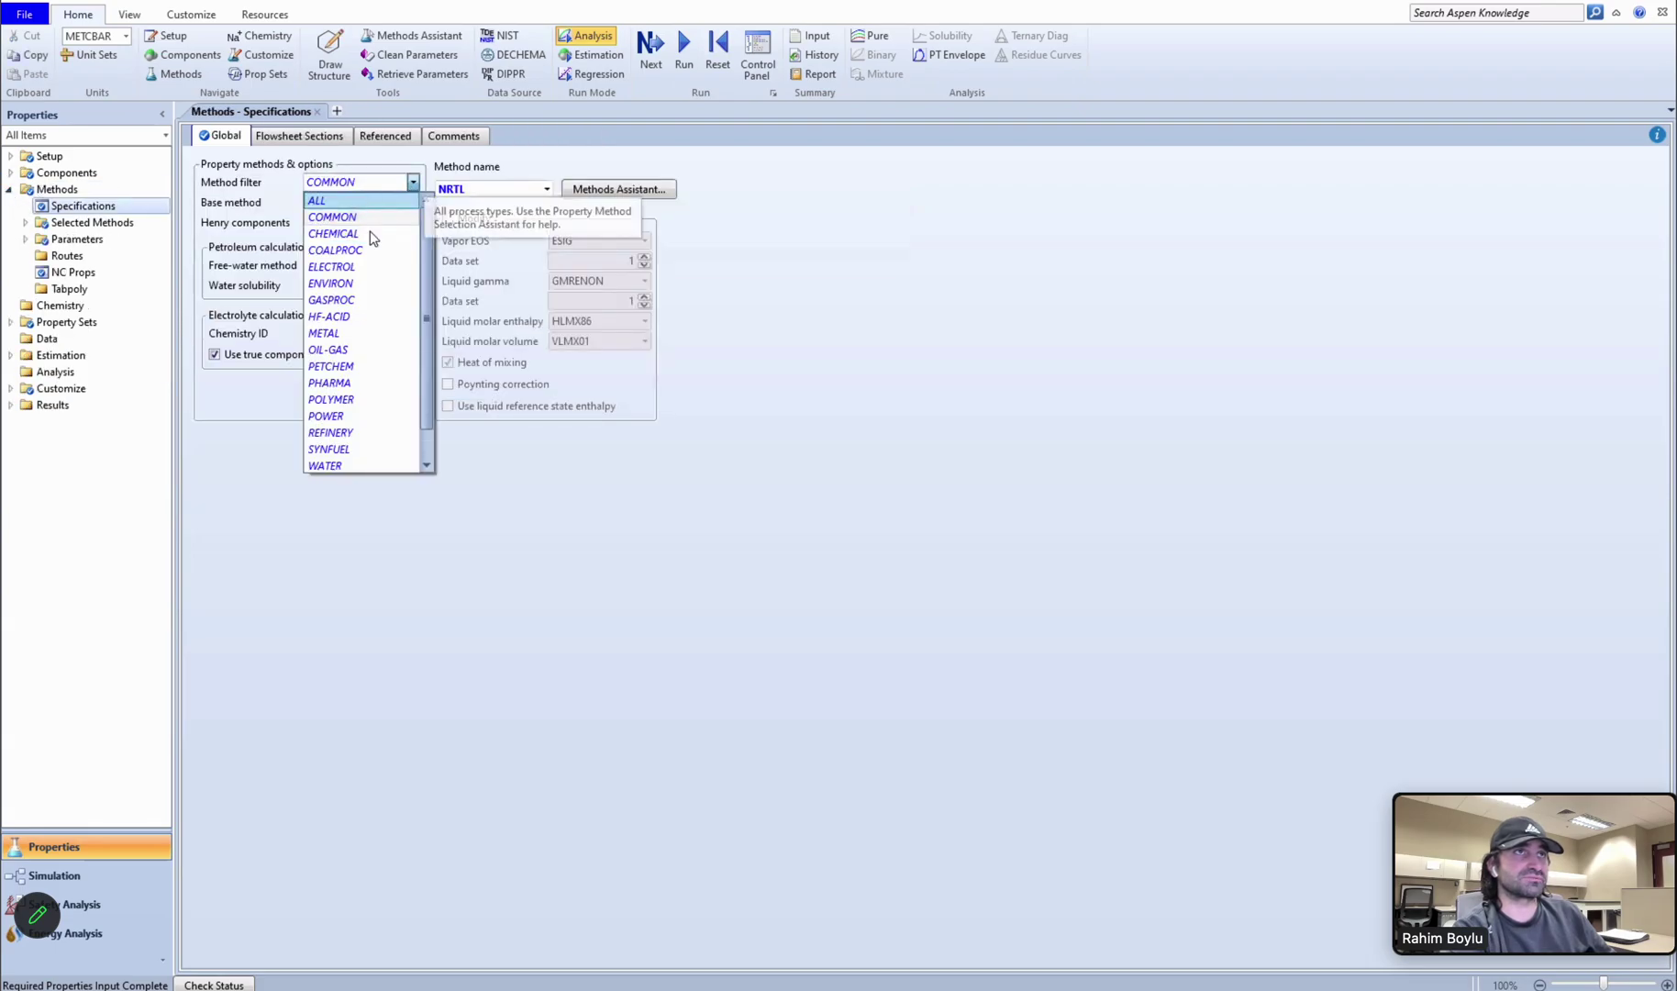
left_click(349, 196)
left_click(413, 202)
scroll(363, 434, "down", 5)
left_click(339, 450)
left_click(9, 189)
left_click(92, 876)
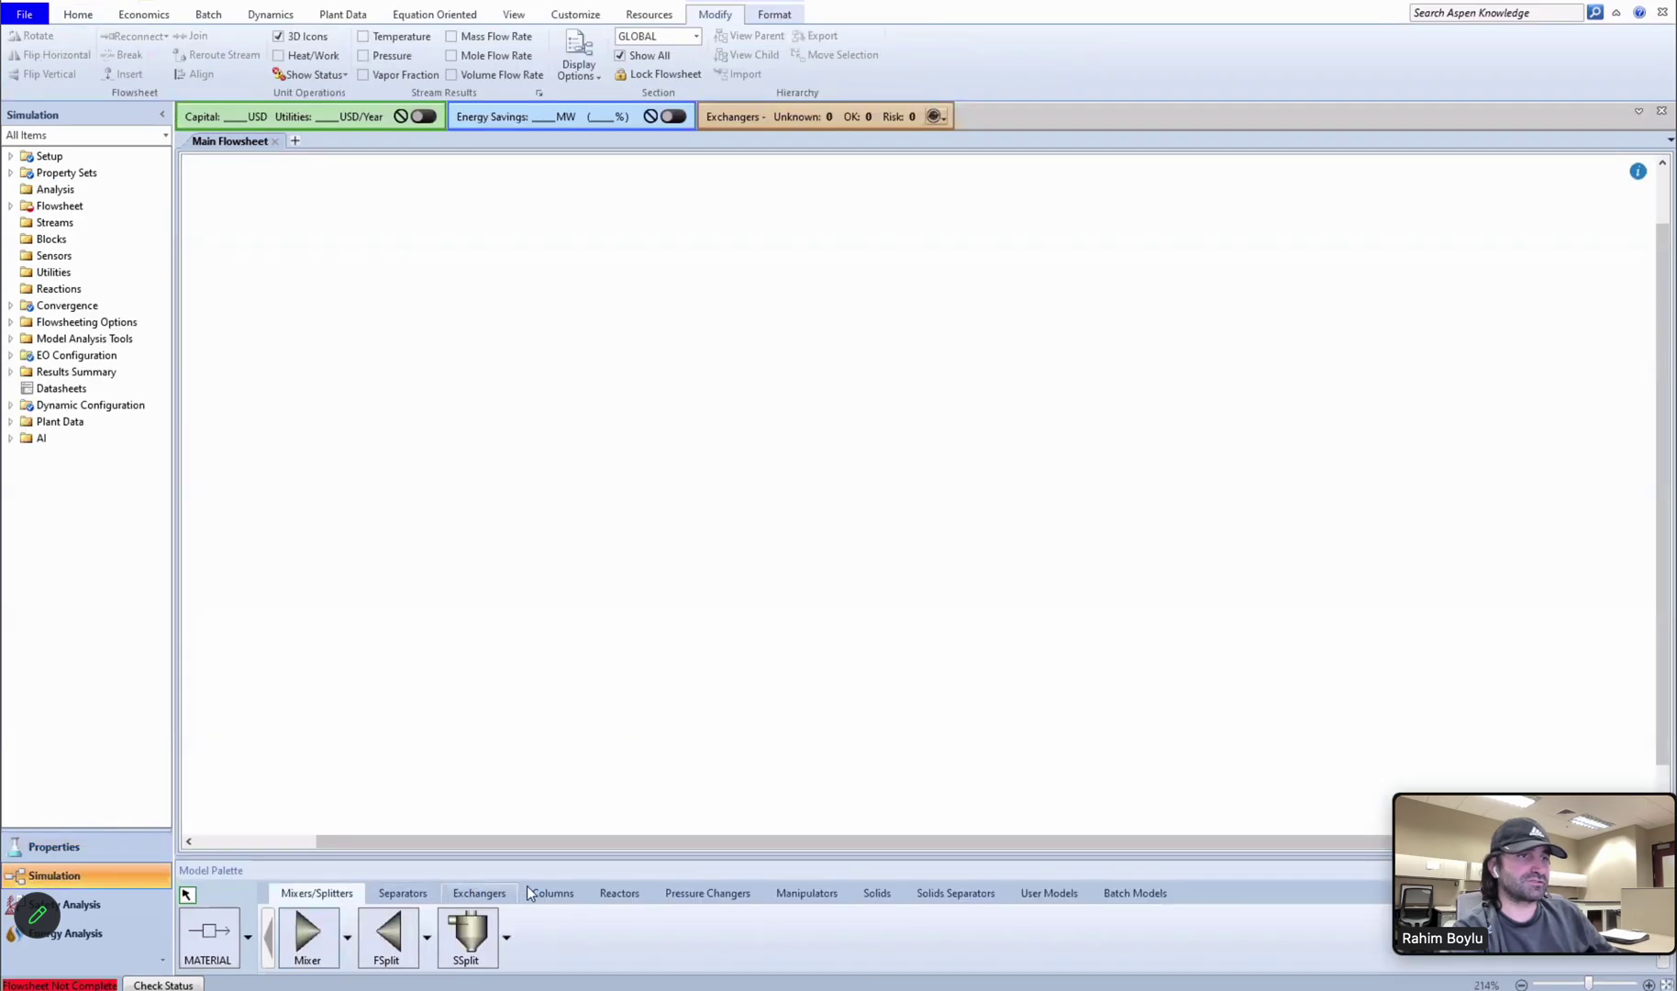
Place a pump block with an inlet and an outlet material stream.
left_click(706, 895)
left_click(308, 934)
left_click(487, 233)
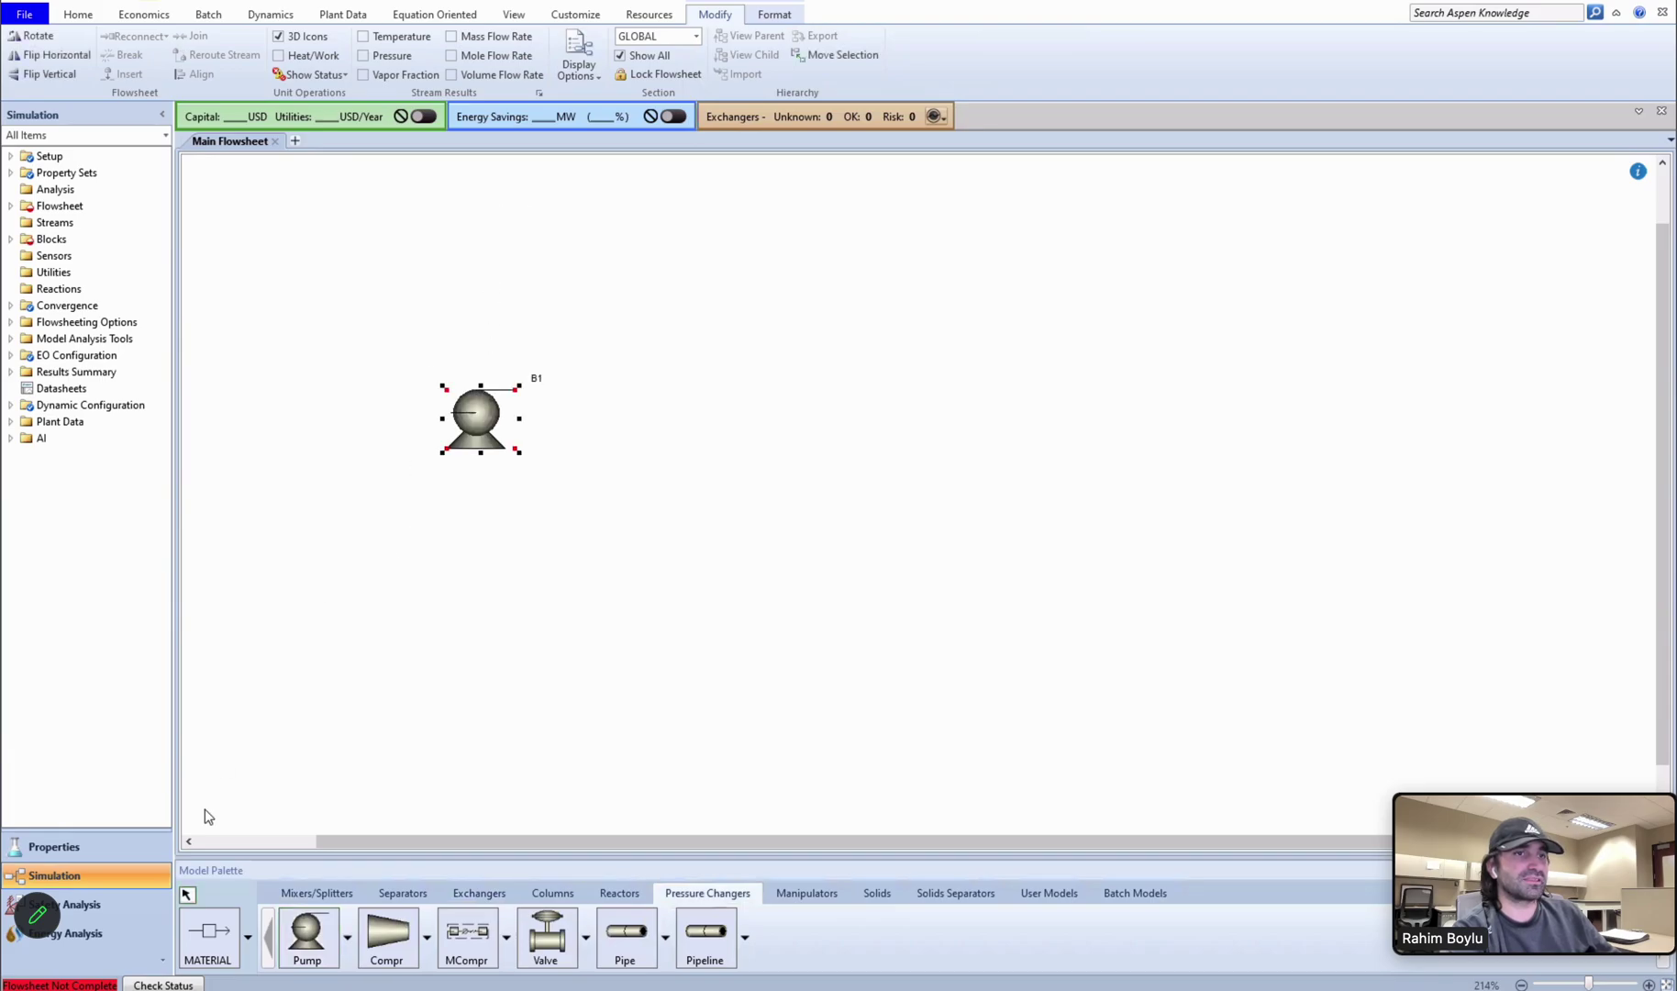
left_click(209, 936)
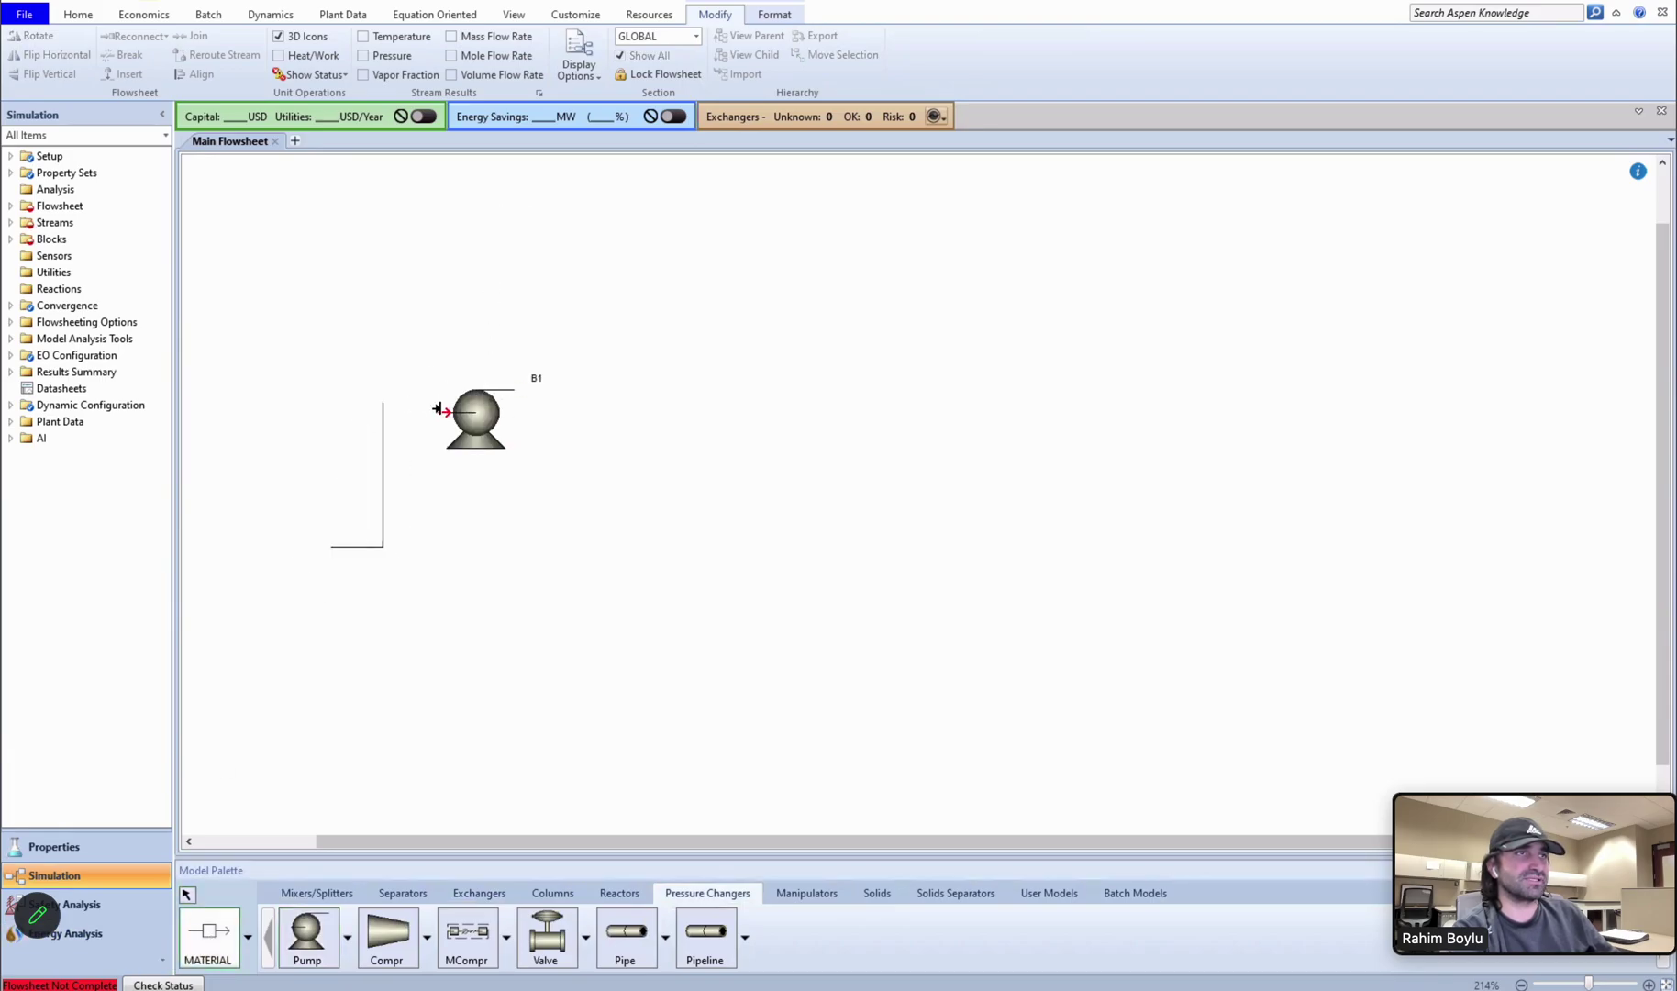
left_click(444, 412)
left_click(524, 388)
left_click(755, 405)
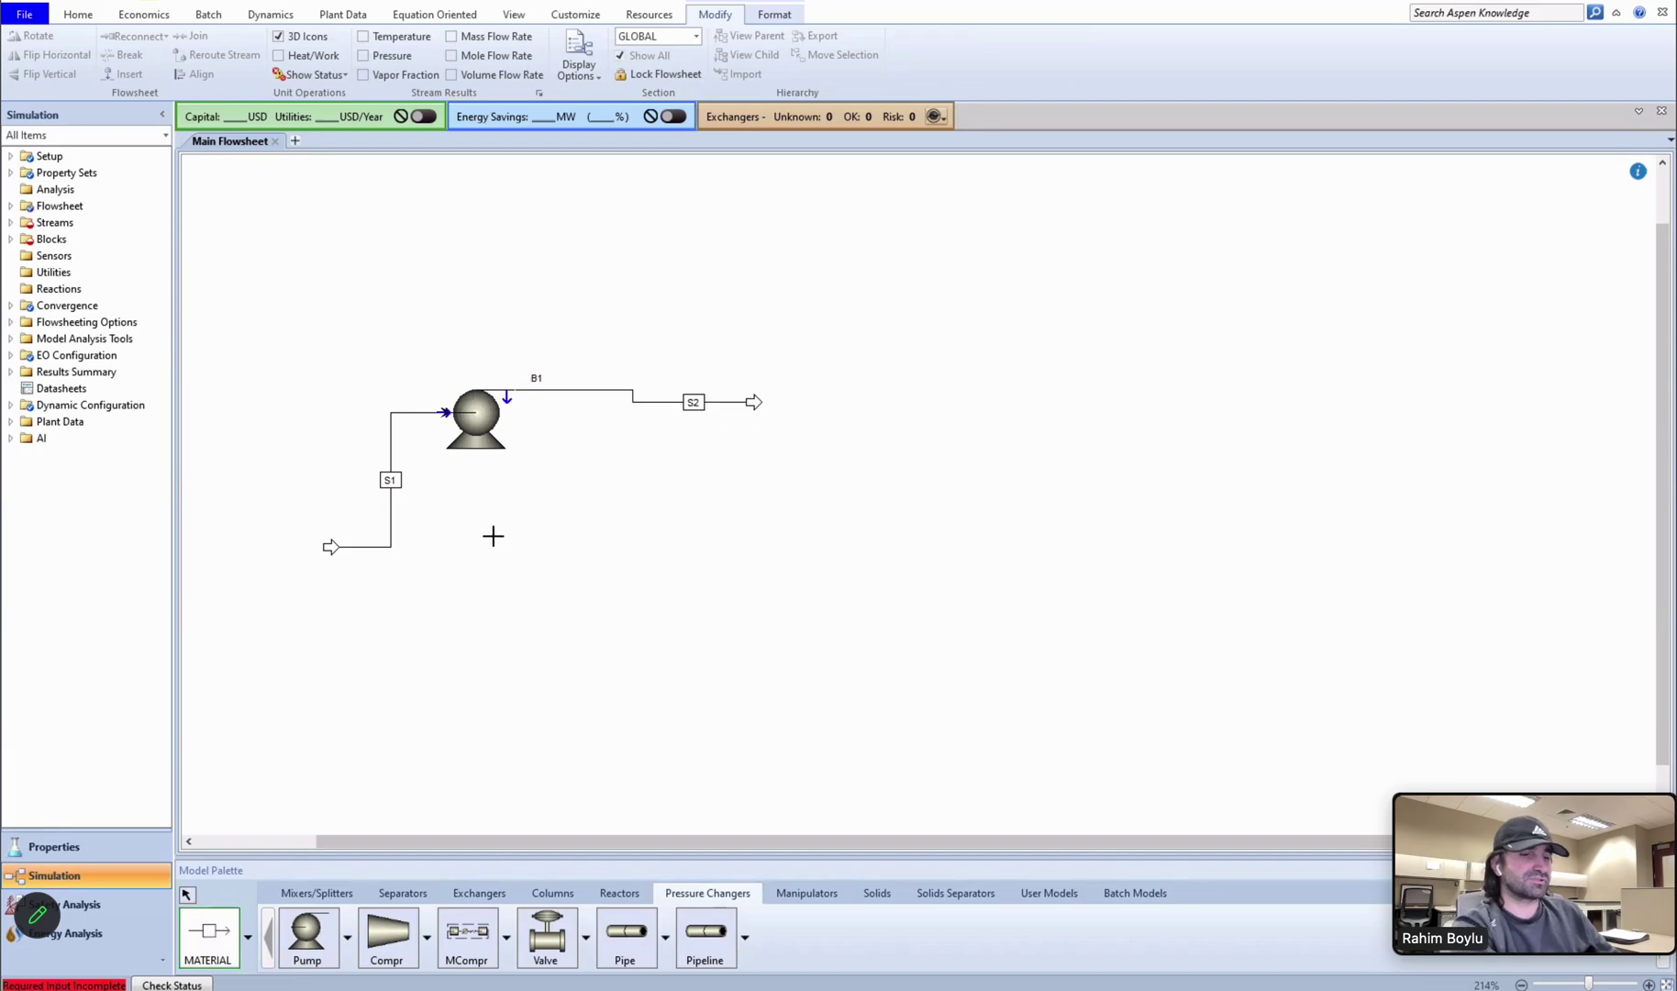
Name the inlet stream FEED, the outlet stream 2, and the block PUMP.
left_click(393, 480)
type("FEED")
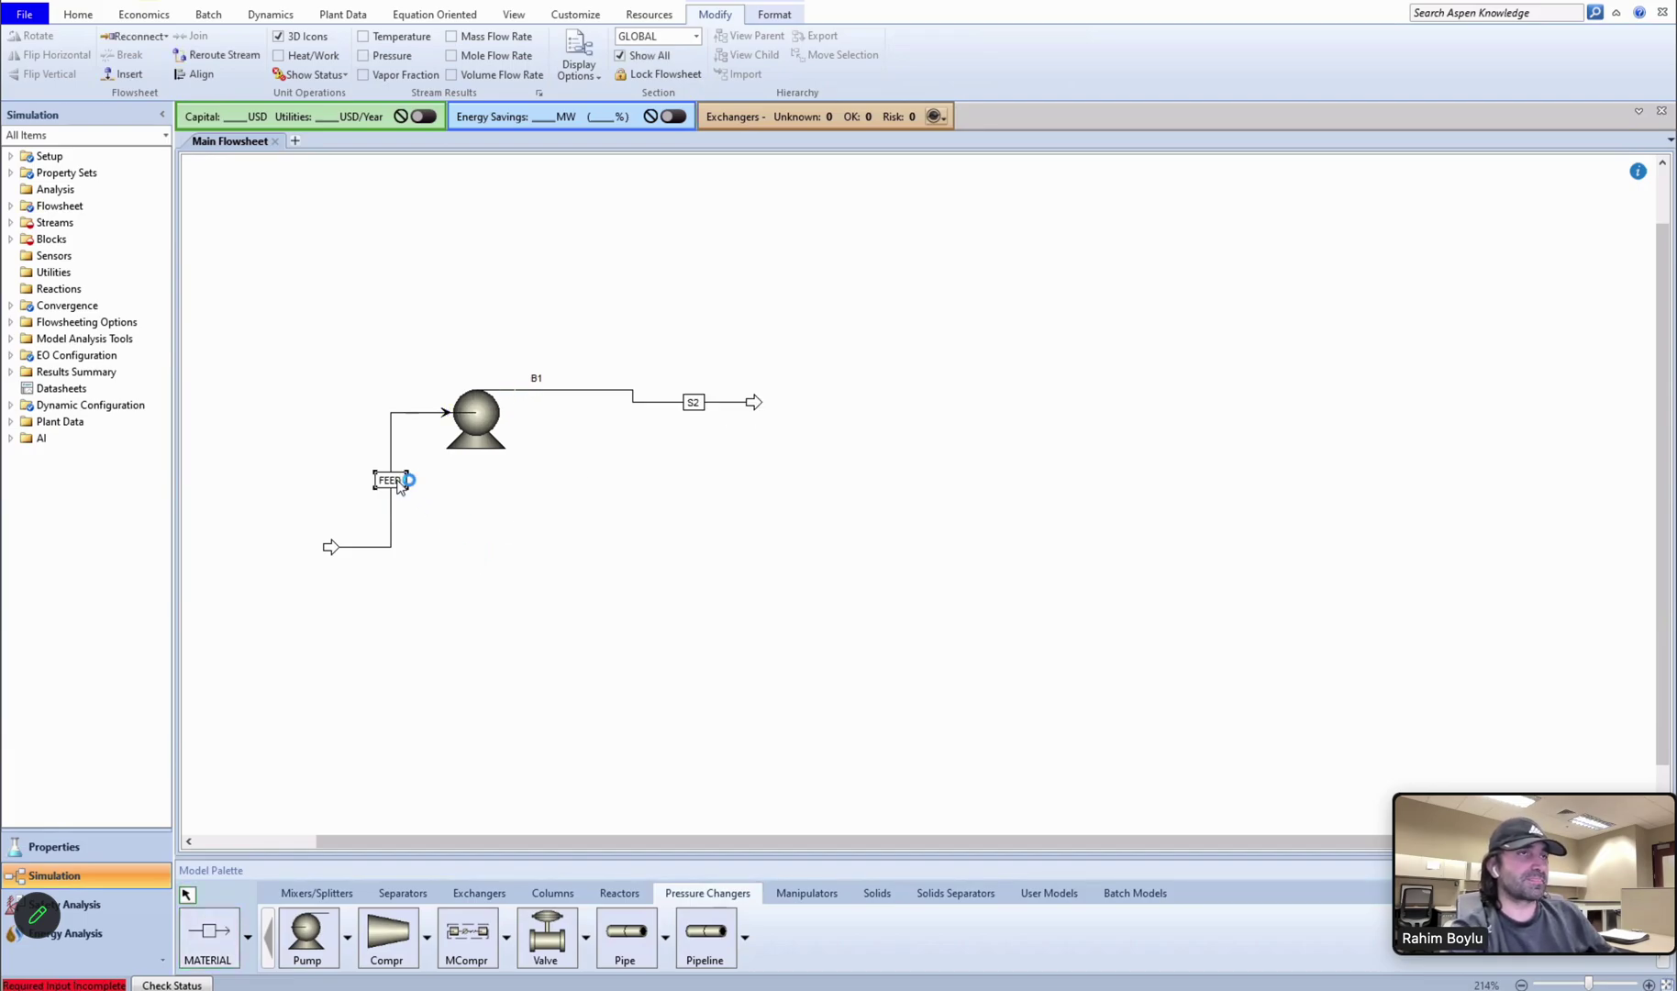
key("Return")
left_click(703, 404)
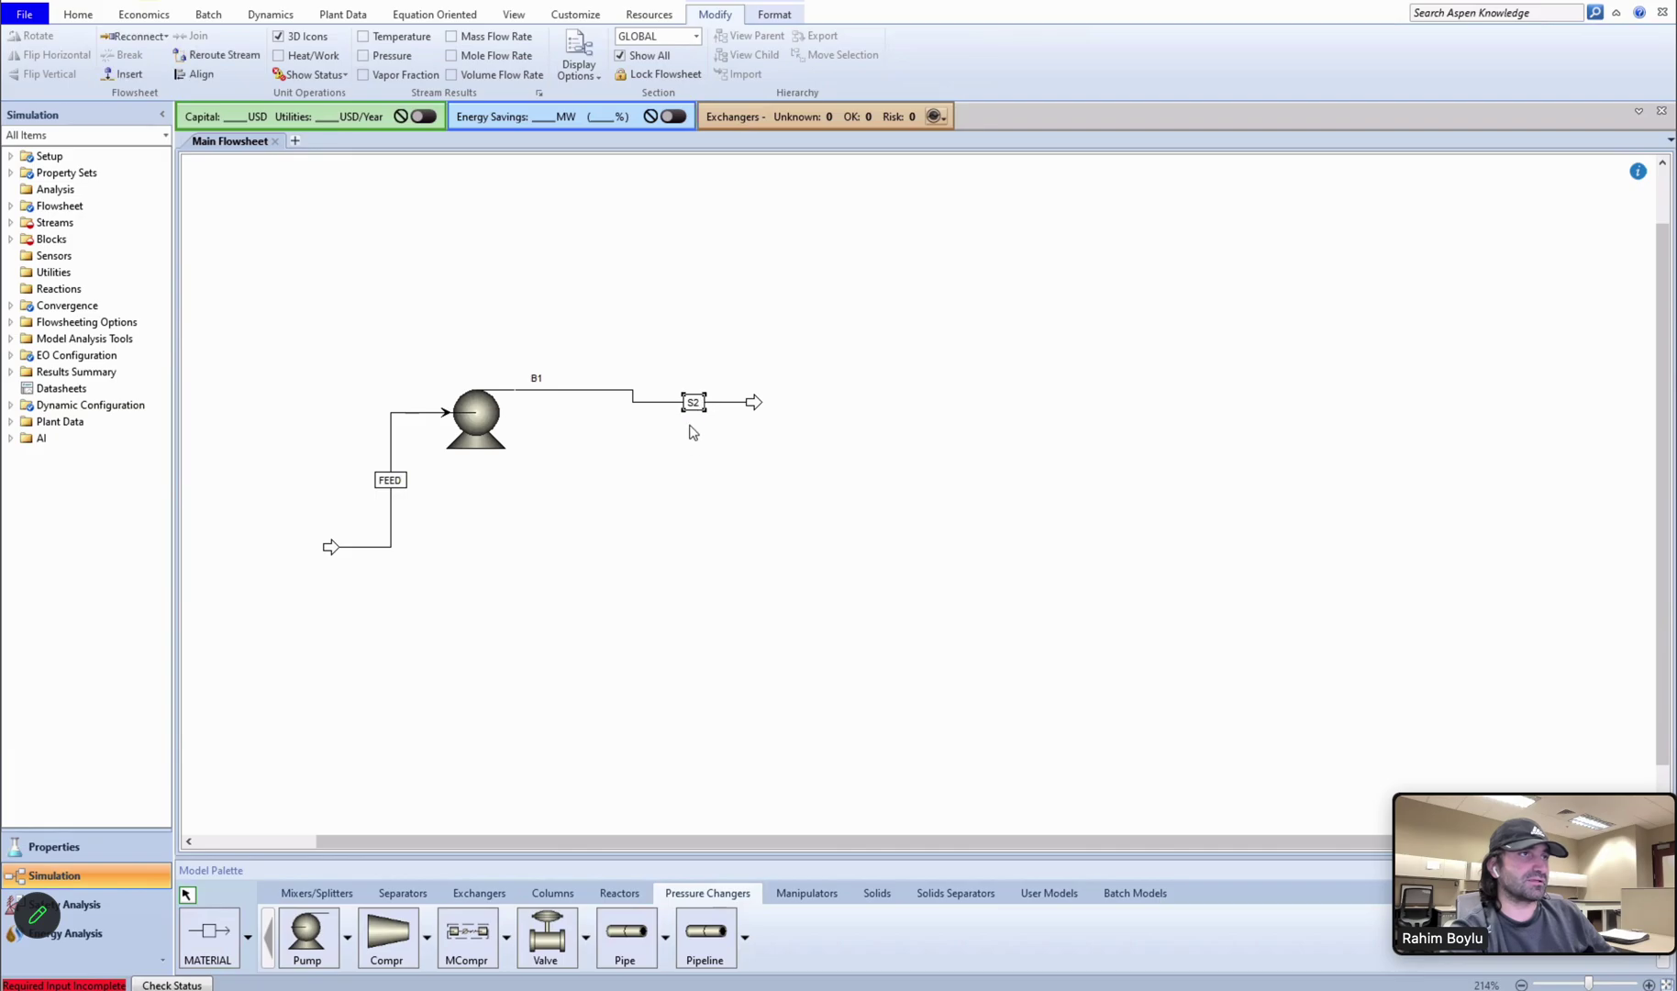
type("2")
left_click(686, 573)
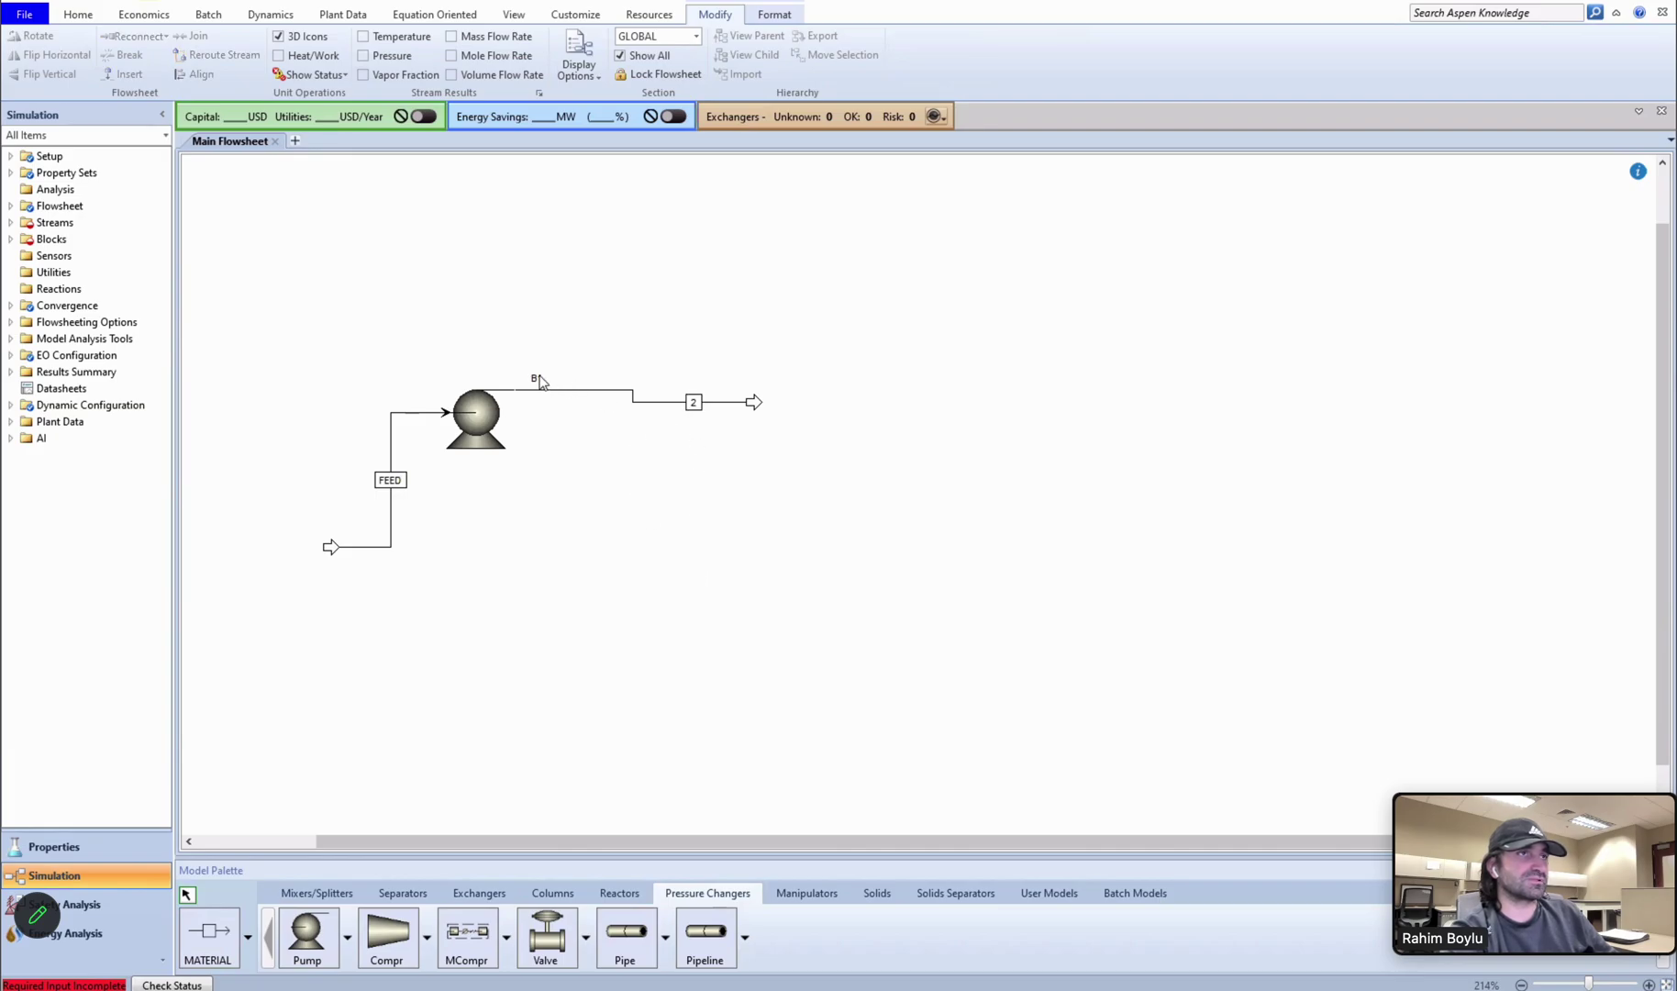
left_click(541, 380)
type("PUMP")
key("Return")
left_click_drag(520, 372, 448, 361)
Set the PUMP discharge pressure to 20.5 bar.
left_click(495, 436)
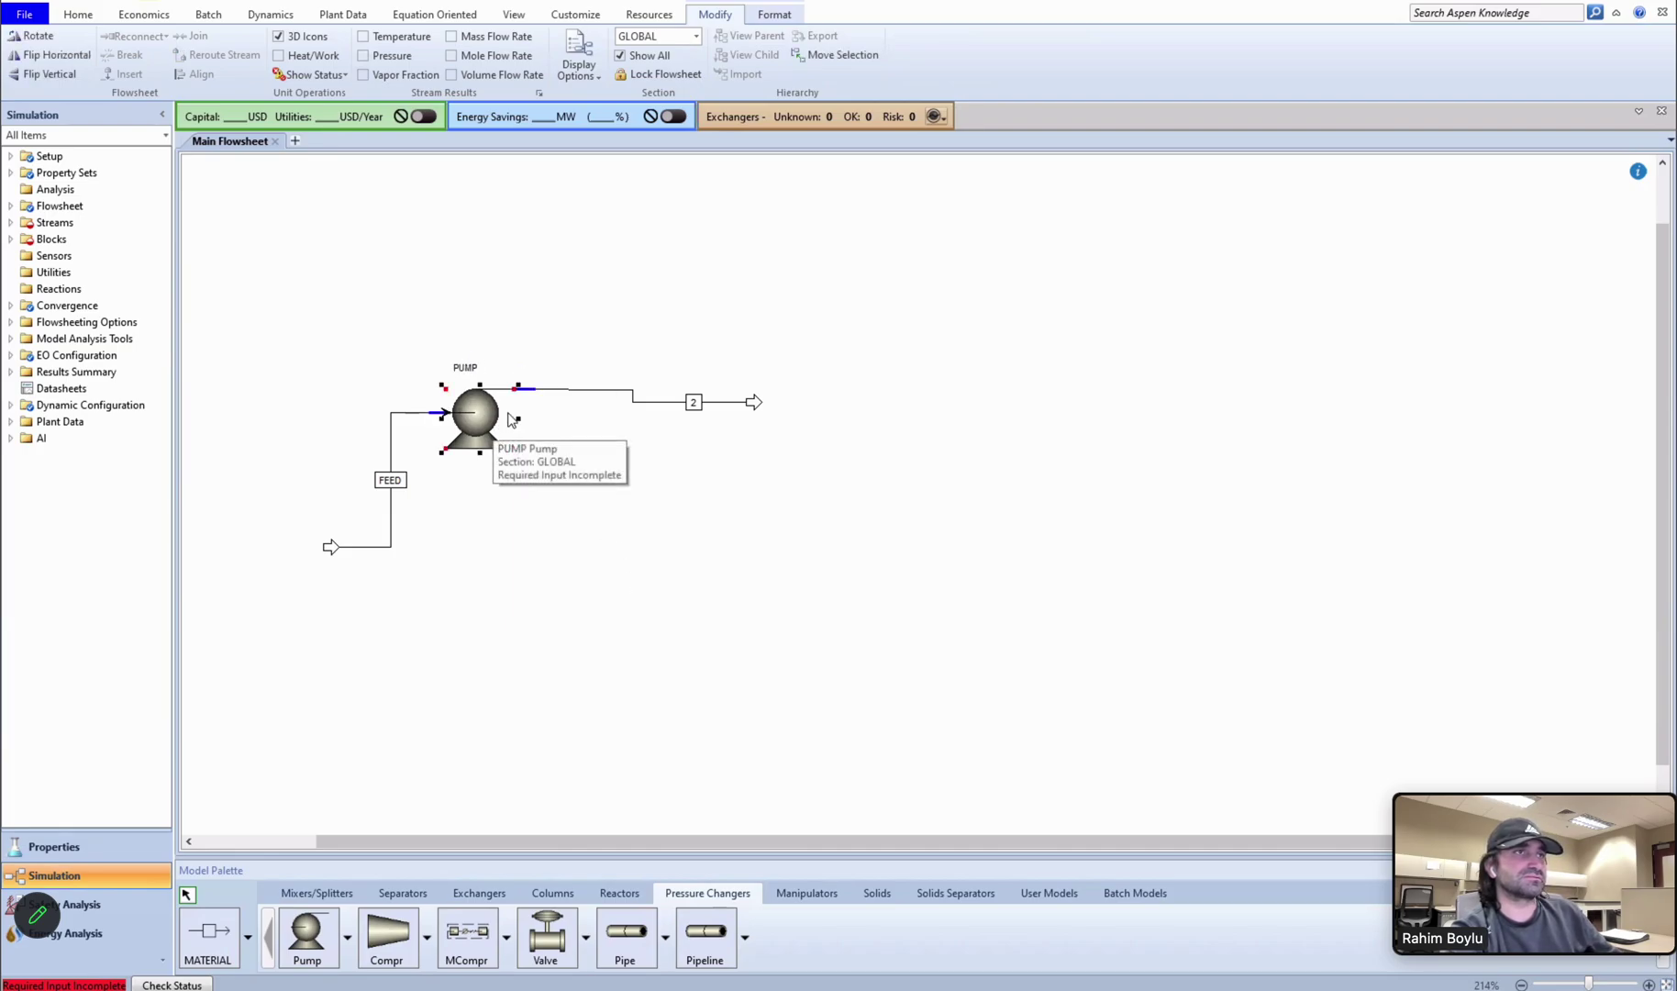
double_click(510, 401)
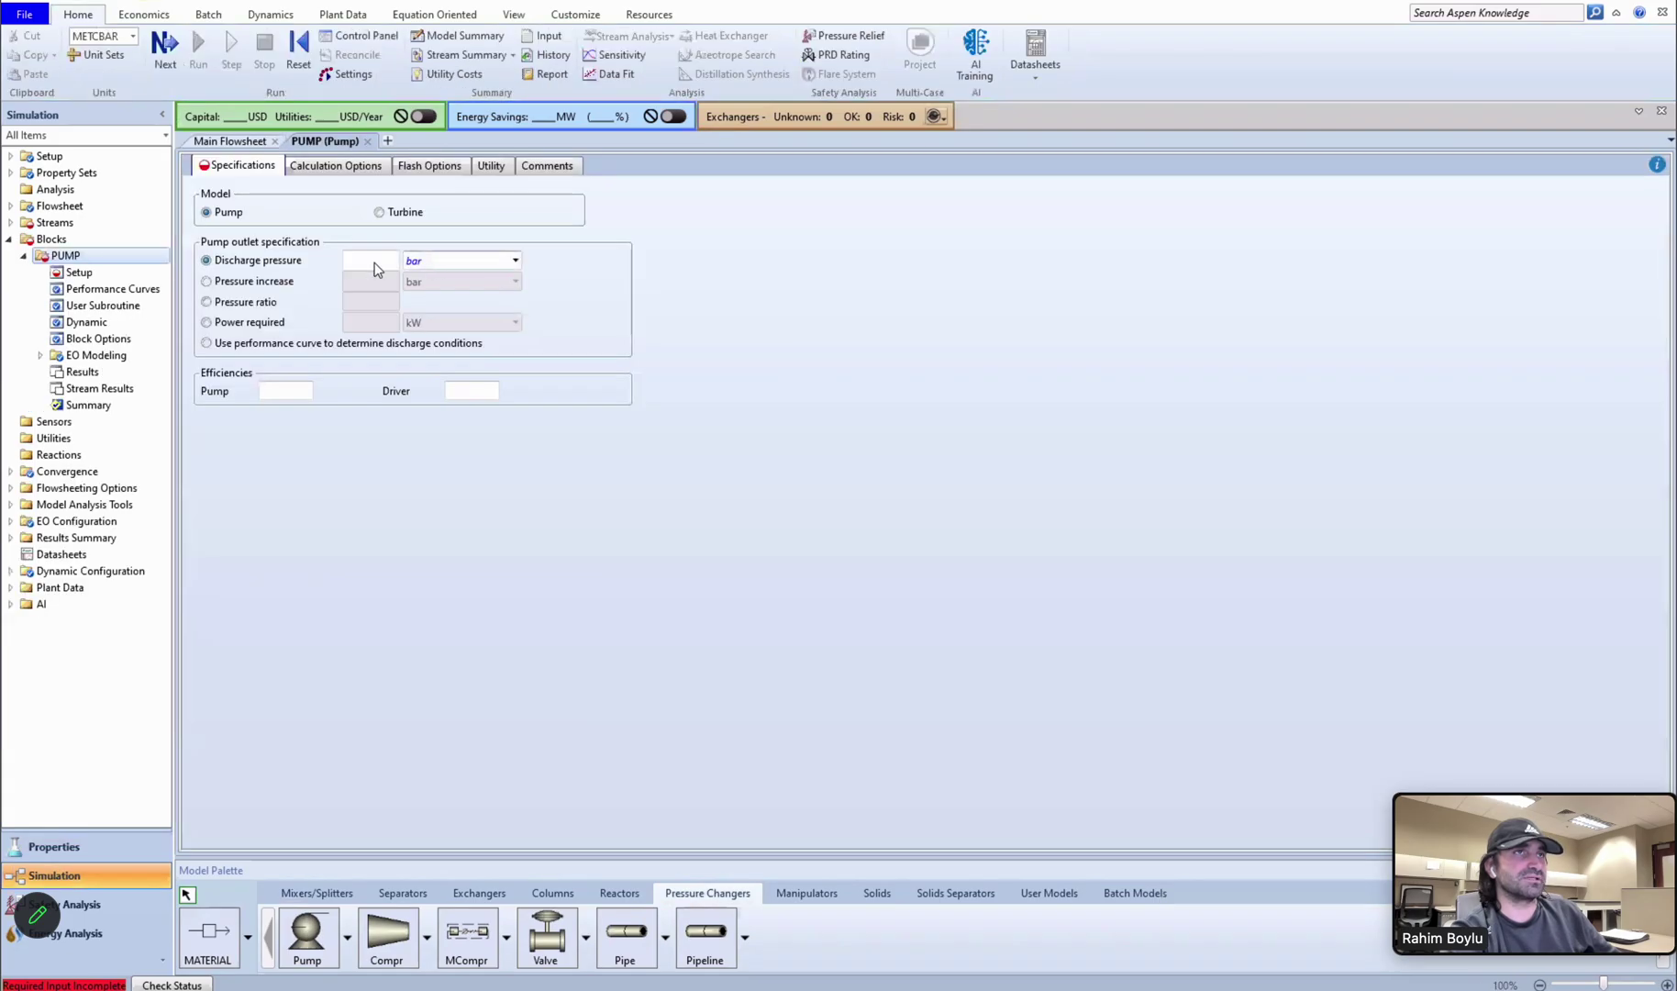
left_click(381, 259)
type("20.5")
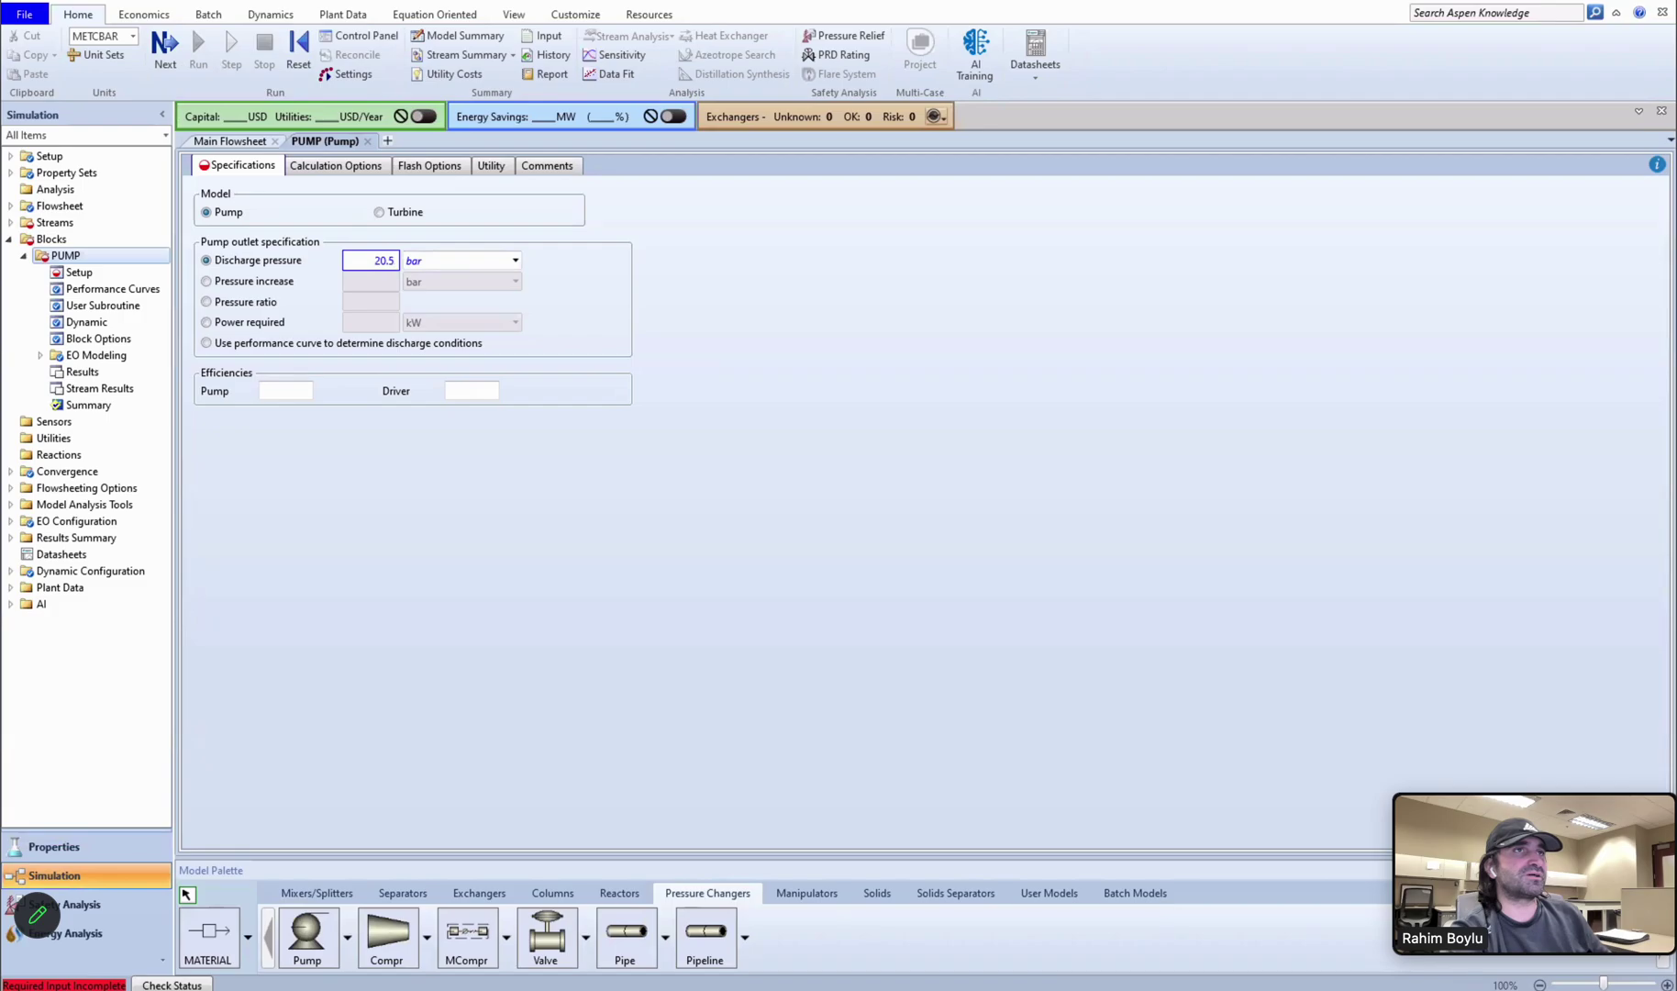
key("Return")
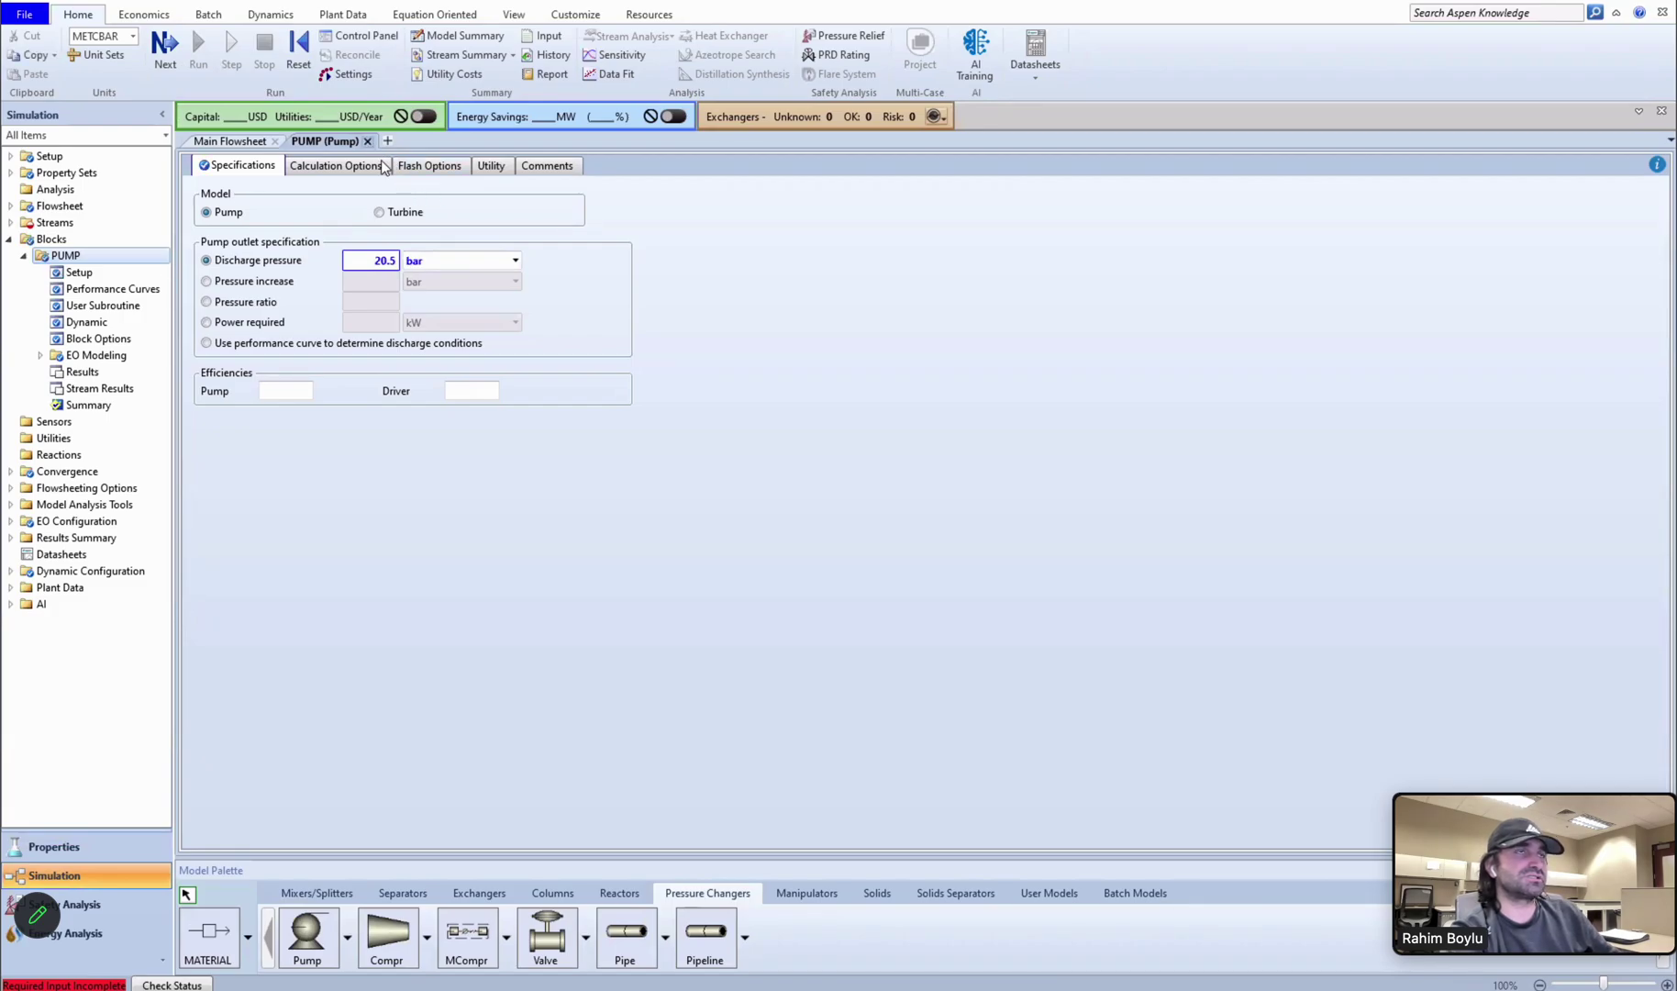
key("ctrl+F4")
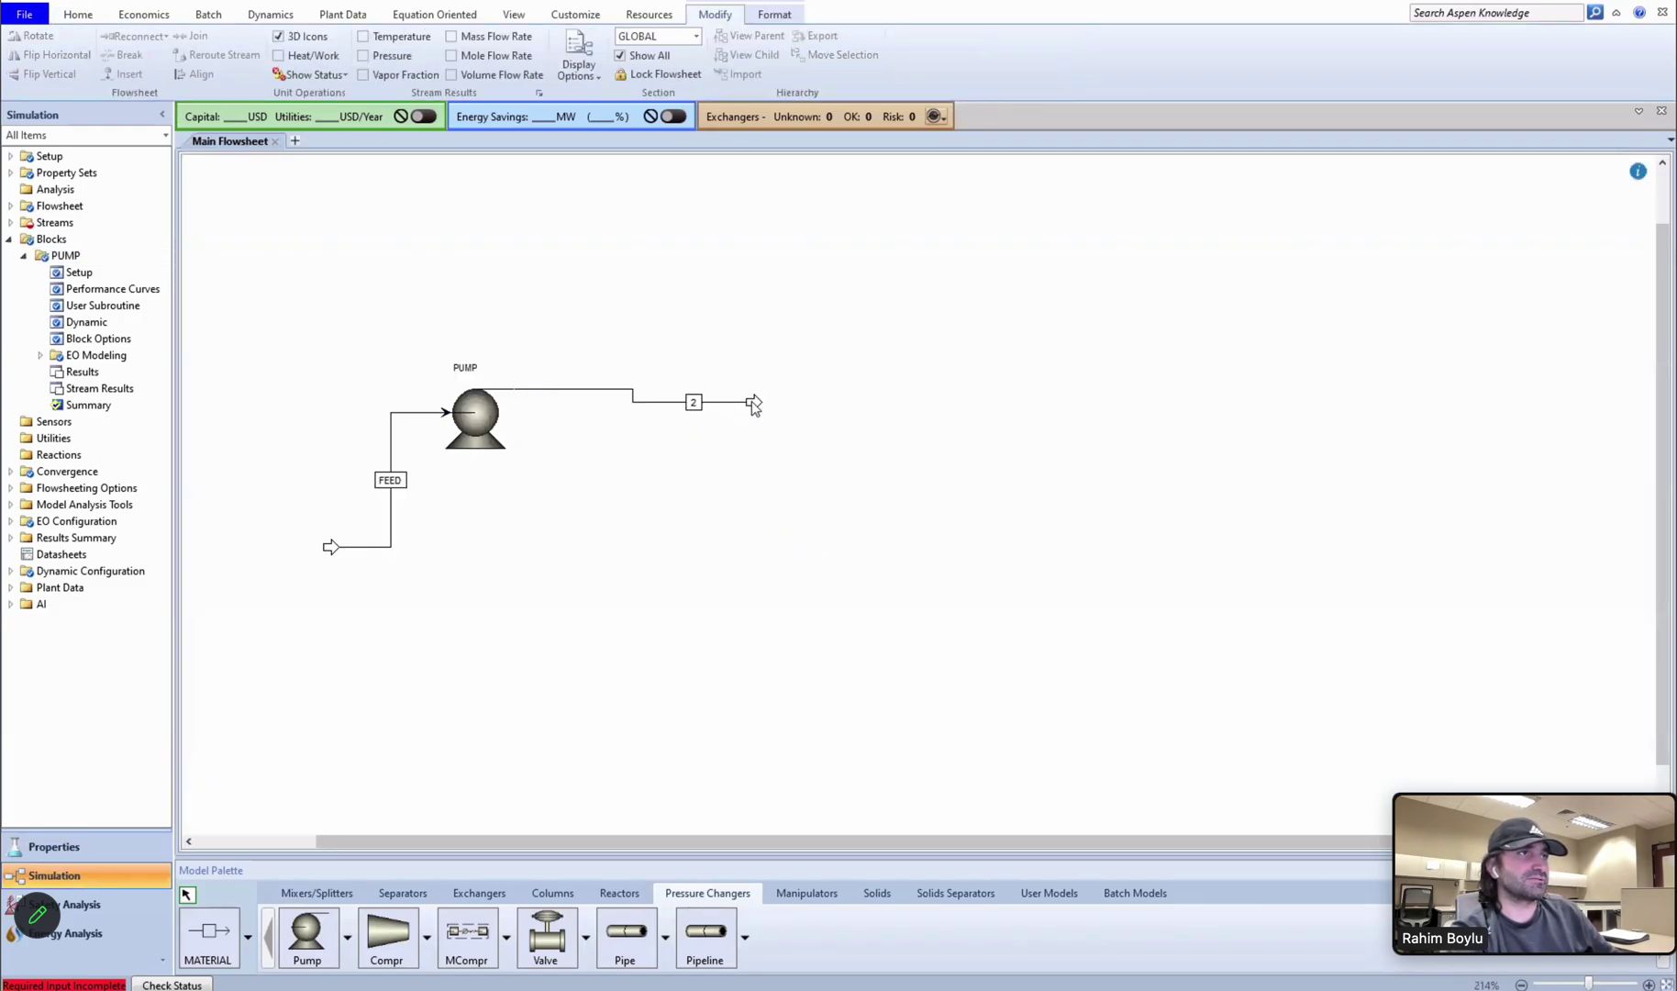
left_click_drag(753, 406, 619, 402)
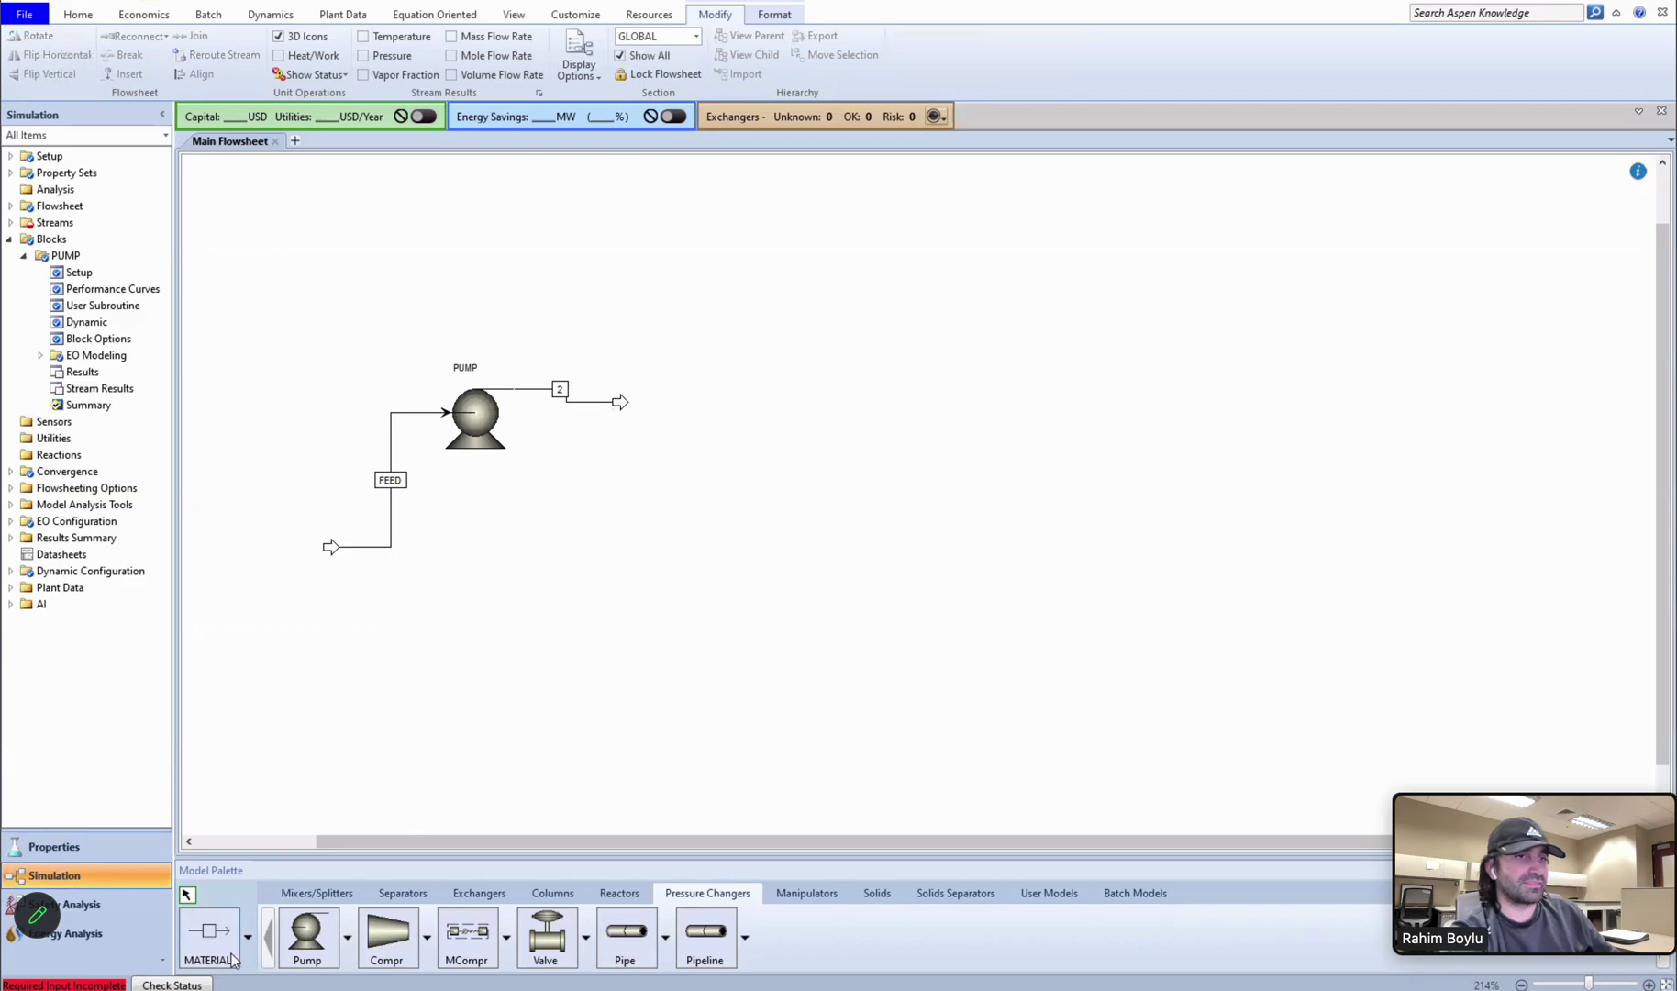
Place a heater block and connect stream 2 to its inlet.
left_click(479, 893)
left_click(308, 934)
left_click(661, 402)
left_click(188, 895)
left_click_drag(618, 401, 640, 401)
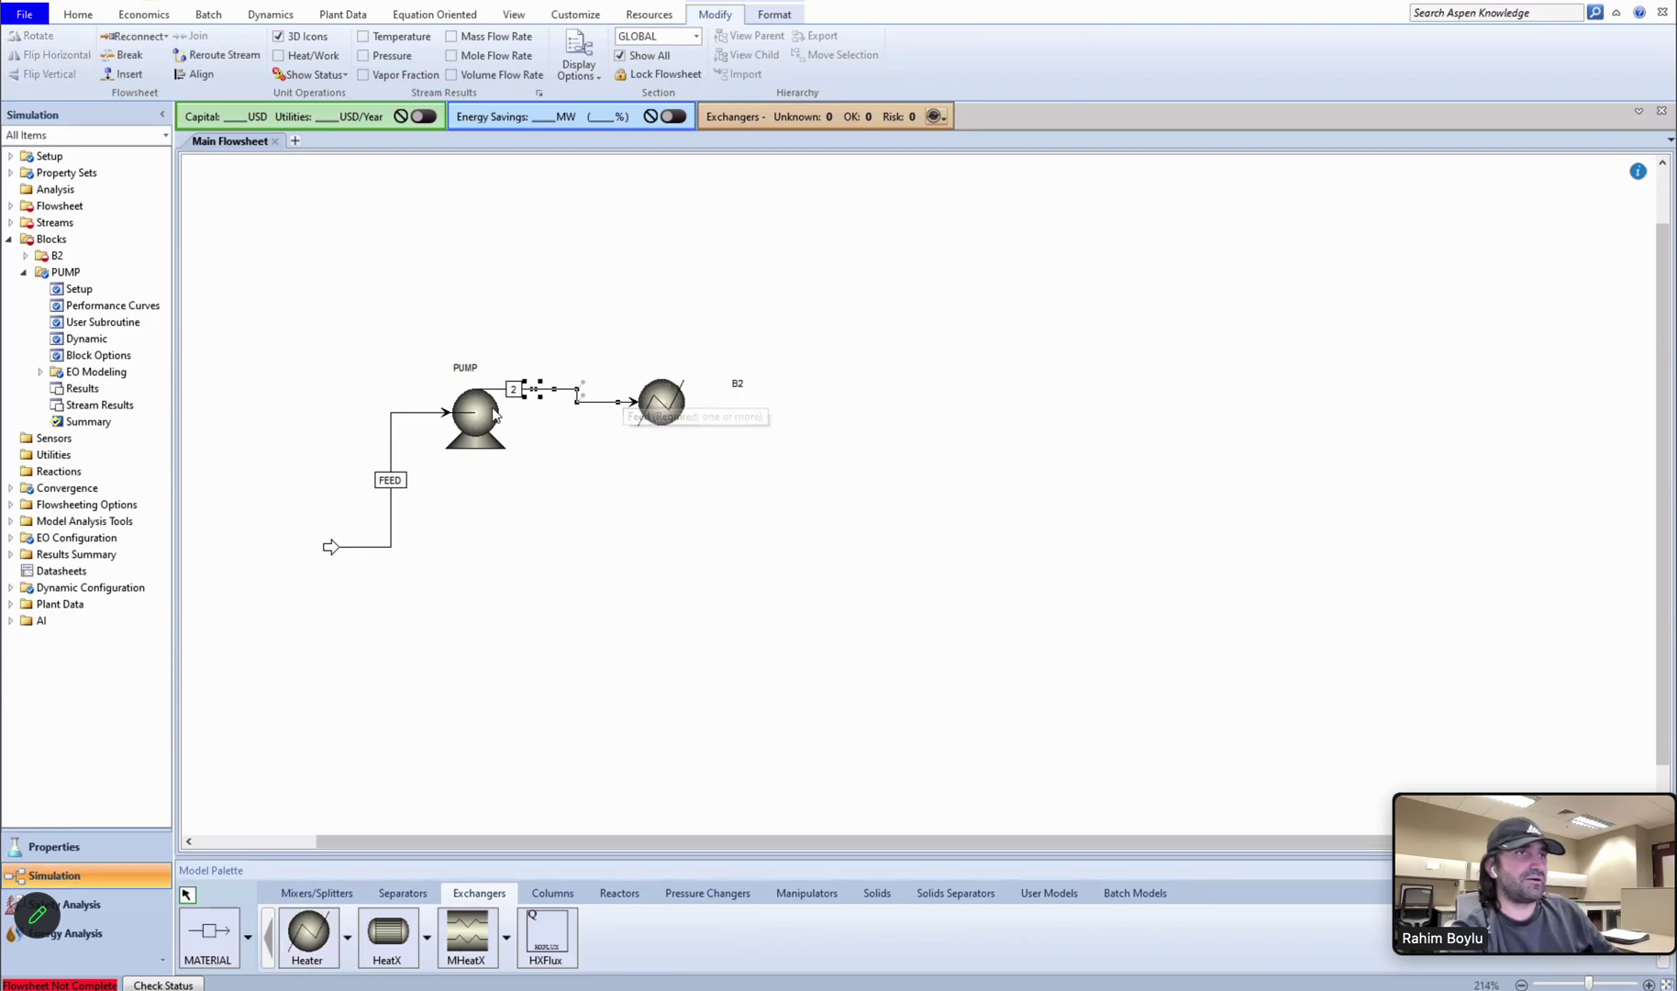
left_click_drag(506, 399, 538, 398)
key("ctrl+z")
Add a heat stream named HEAT leaving the bottom of the heater.
left_click(248, 935)
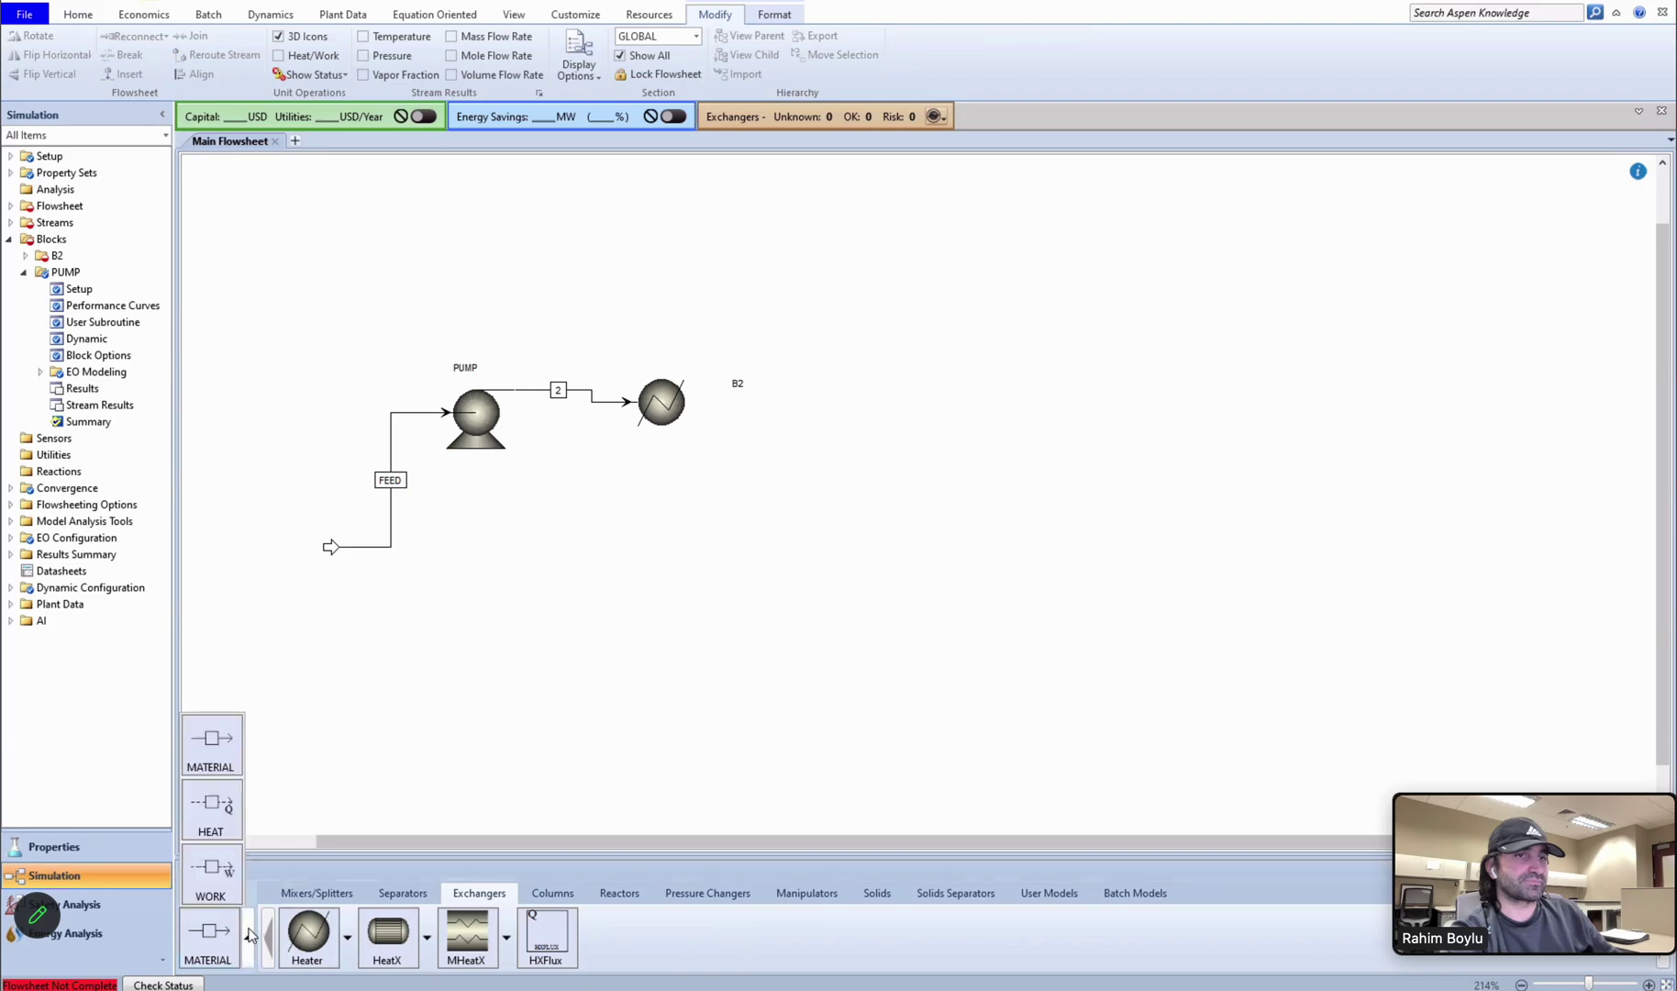
left_click(230, 812)
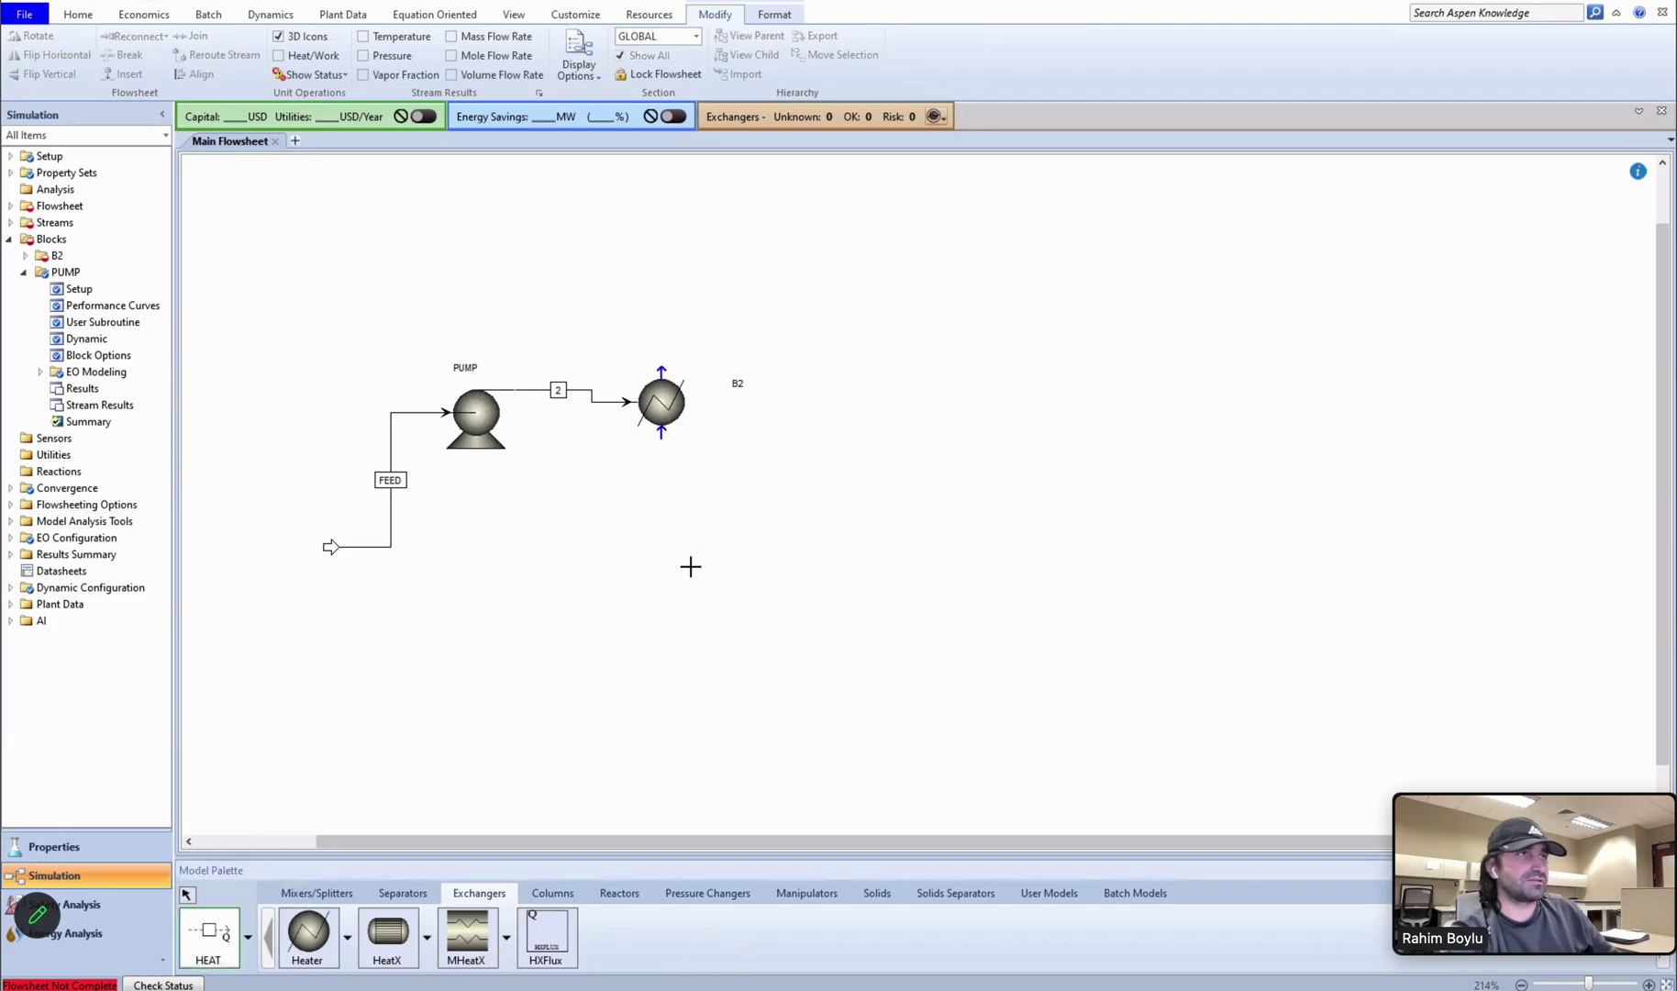
left_click(662, 436)
left_click(846, 587)
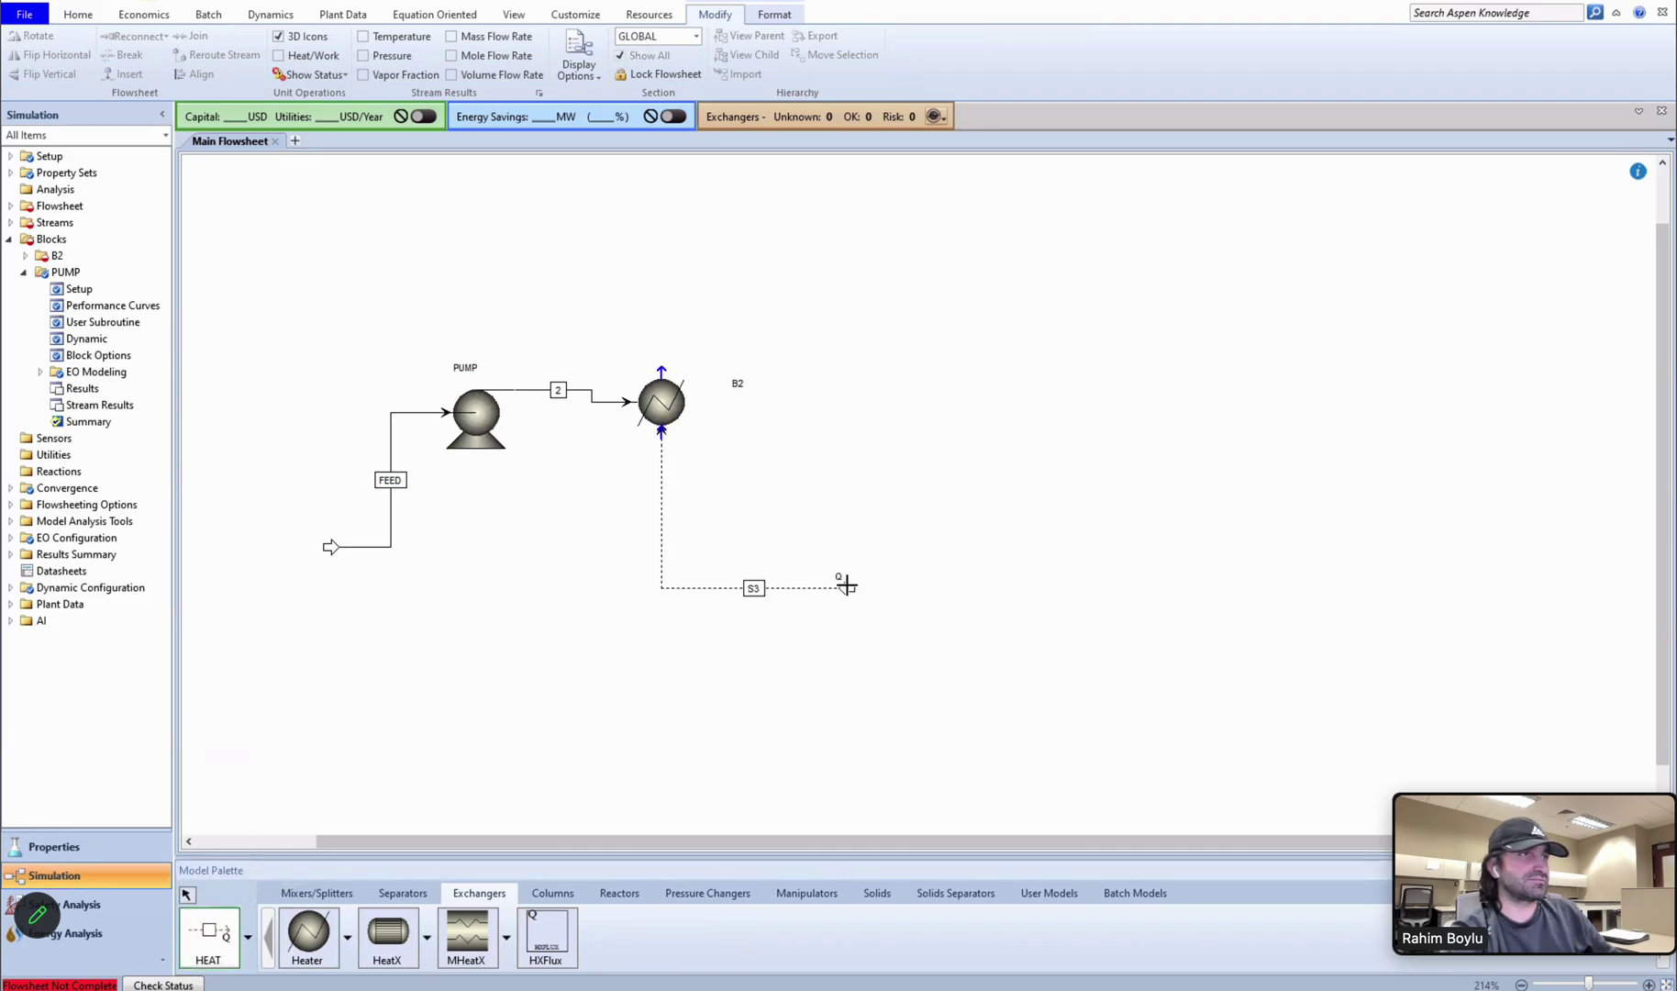
left_click(752, 588)
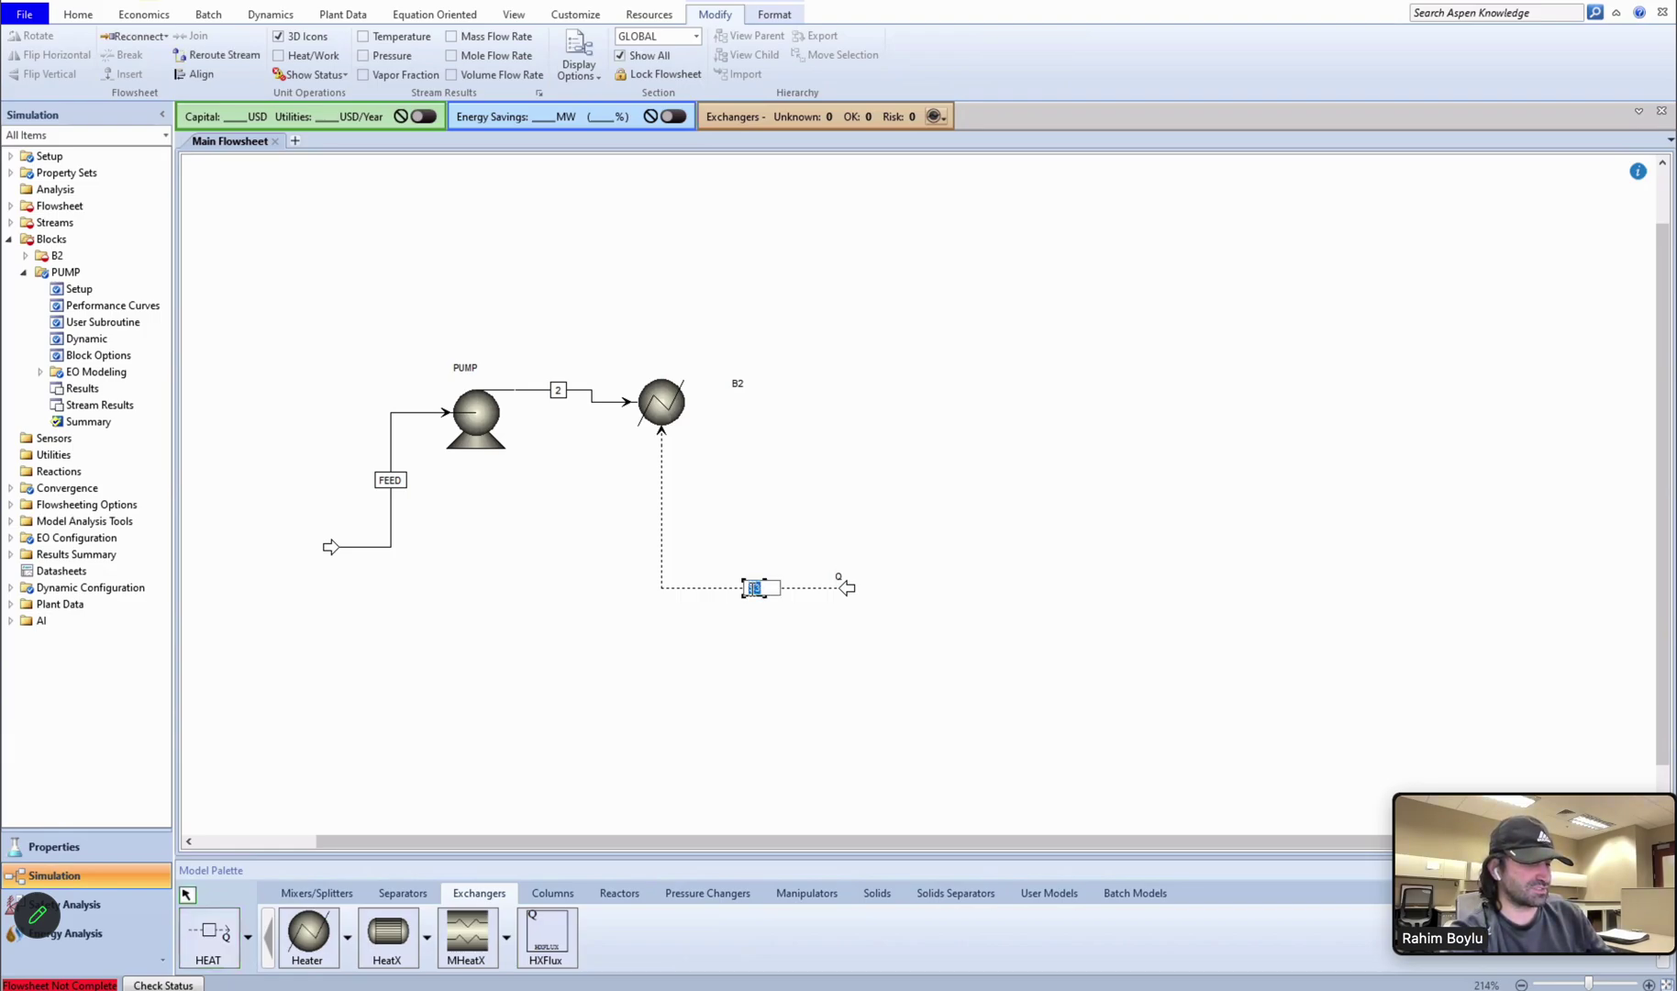
key("Return")
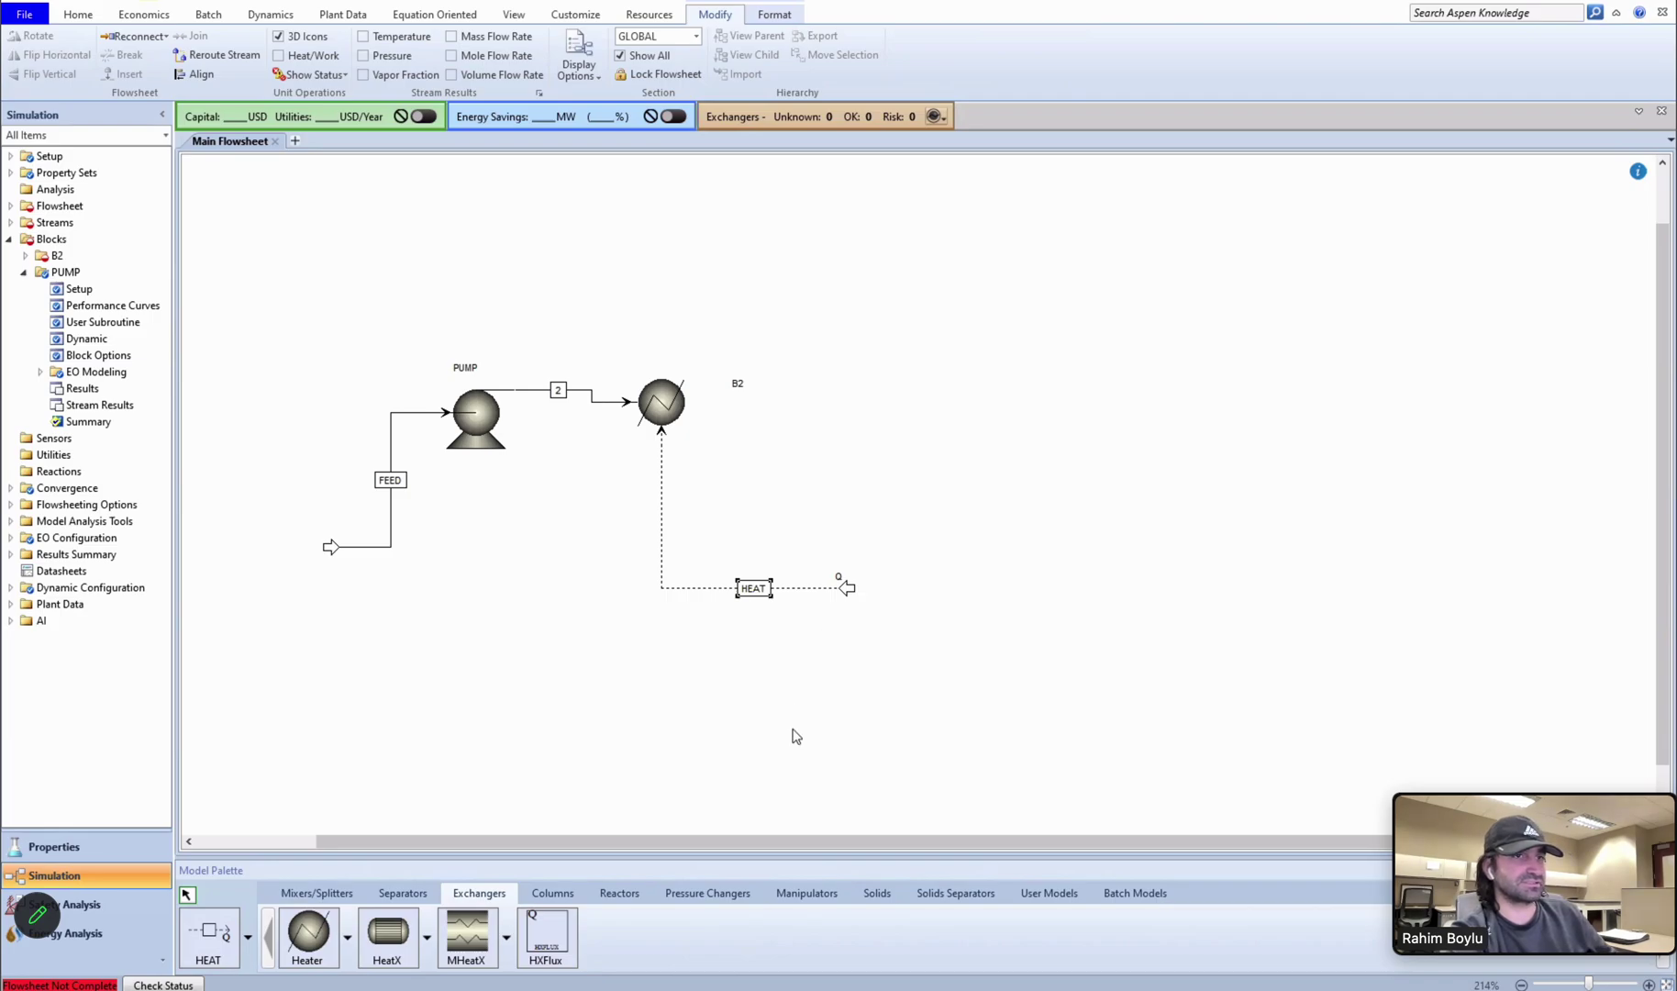
left_click(796, 736)
Draw the heater's outlet material stream and name it 3.
left_click(248, 939)
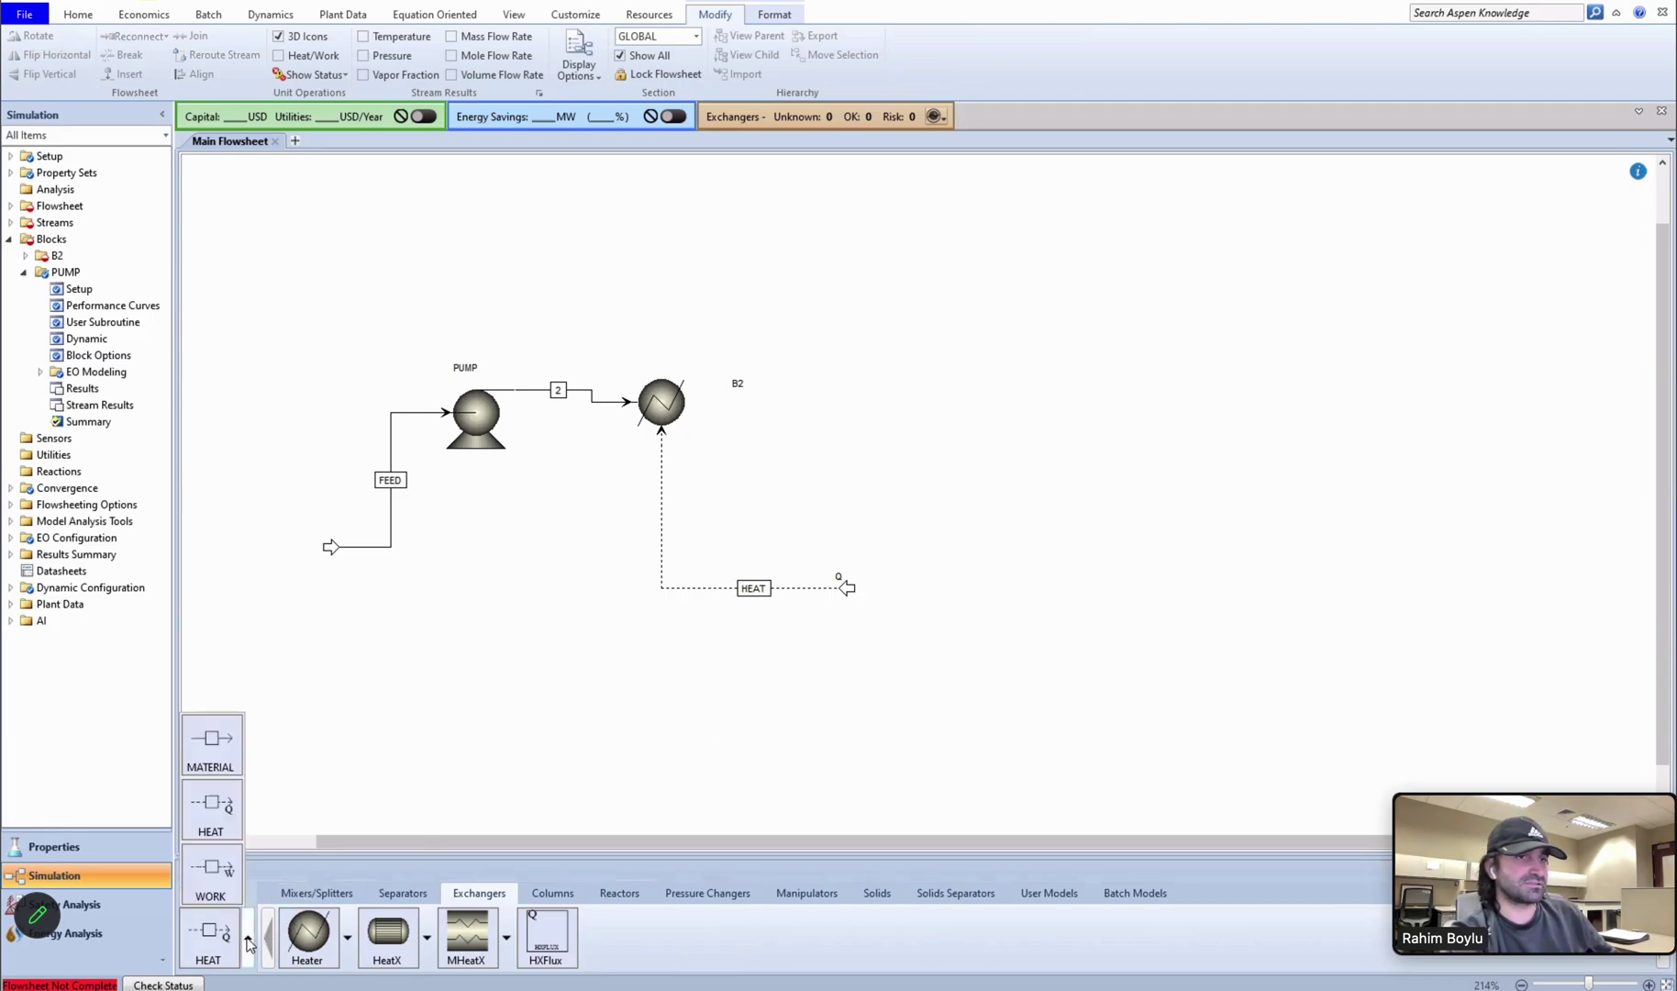
left_click(218, 776)
left_click(687, 402)
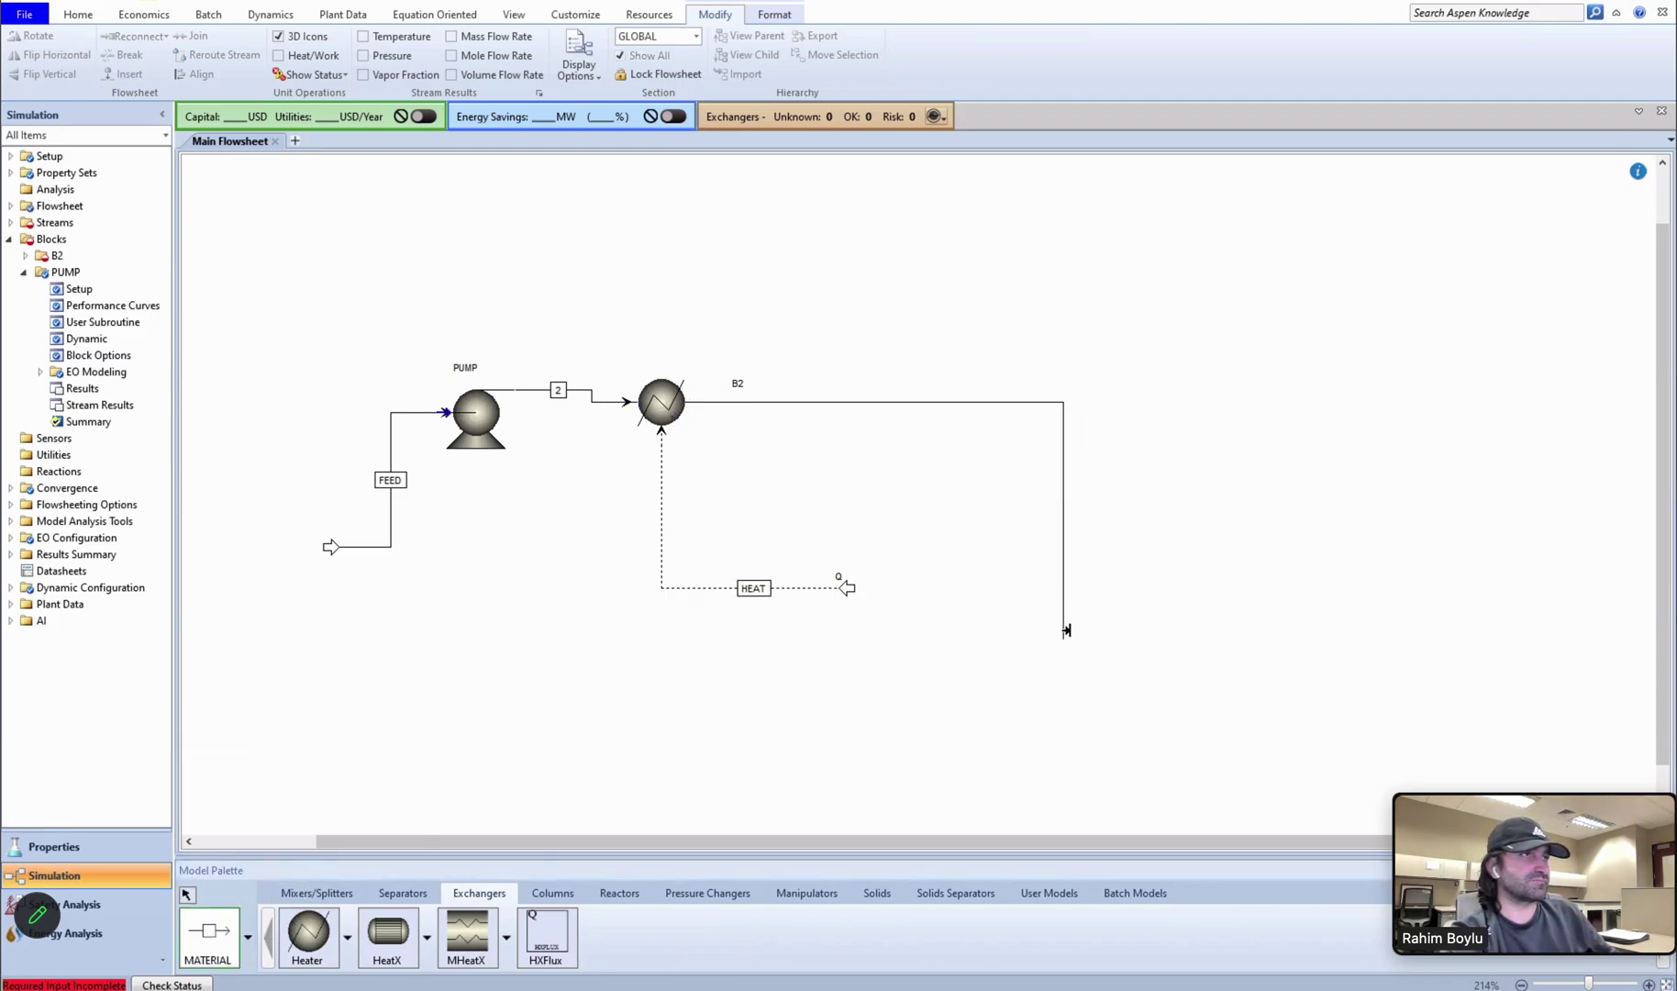
left_click(982, 670)
right_click(927, 677)
left_click_drag(849, 633, 837, 515)
double_click(897, 539)
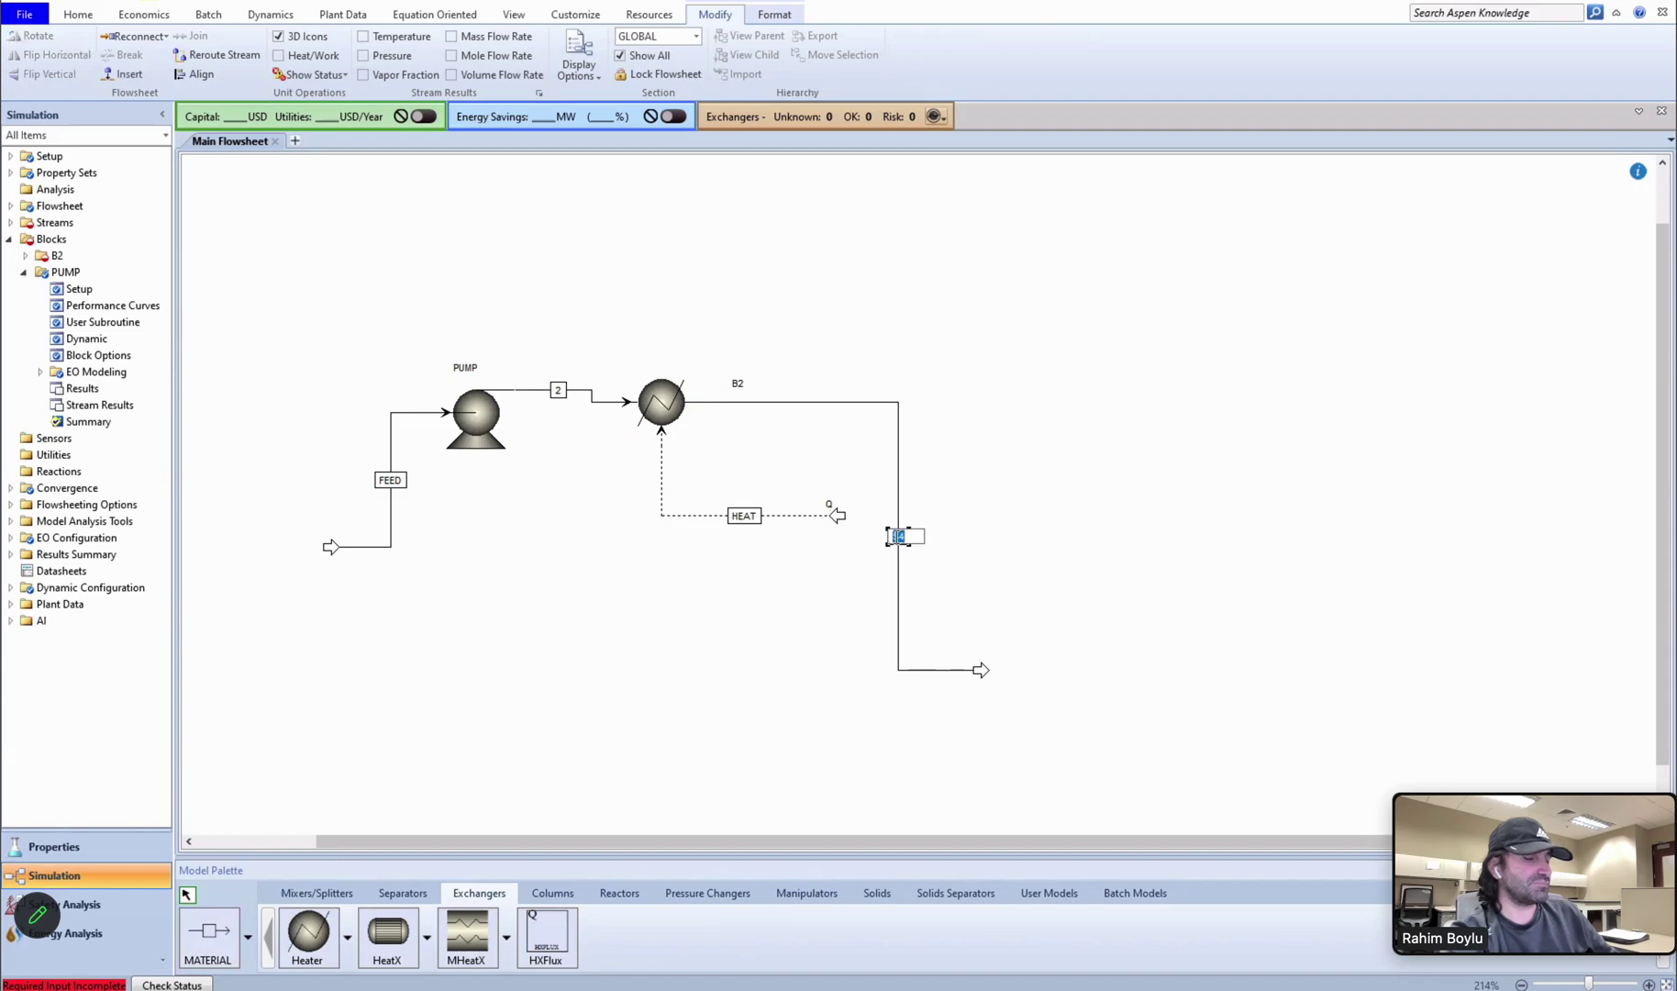
type("4")
left_click(1299, 624)
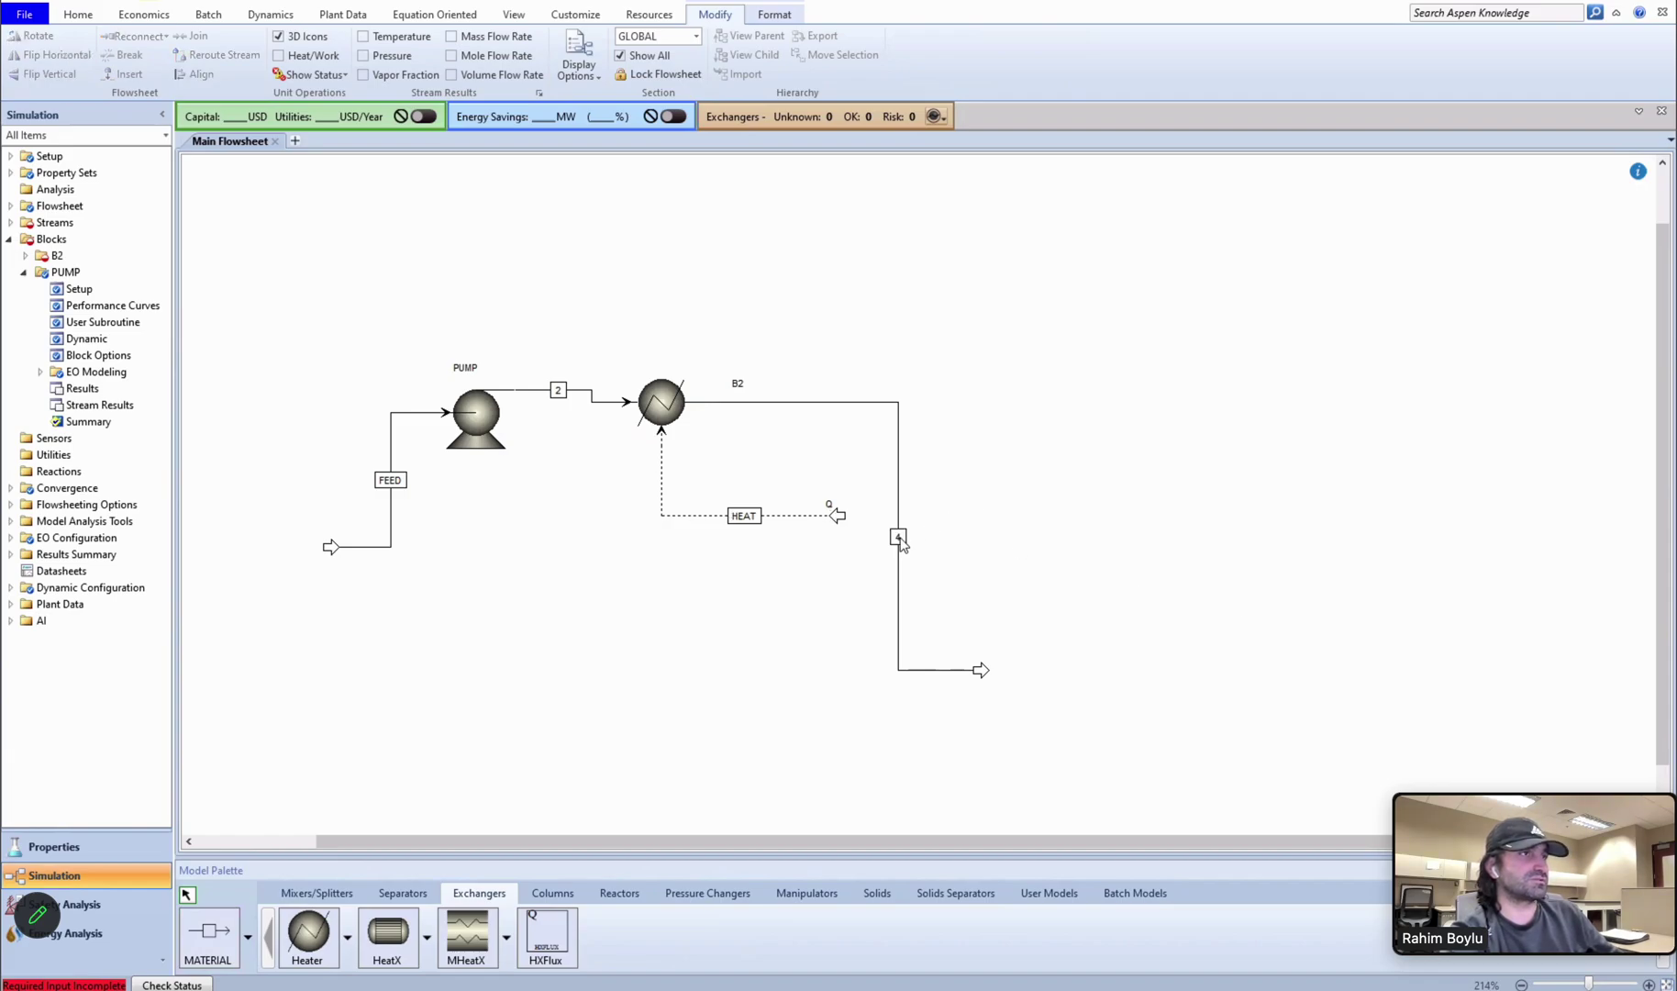
double_click(899, 540)
type("3")
left_click(990, 557)
Rename the heater block to HX1, with its label above it.
left_click_drag(745, 393, 670, 349)
double_click(676, 347)
type("HX1")
key("Return")
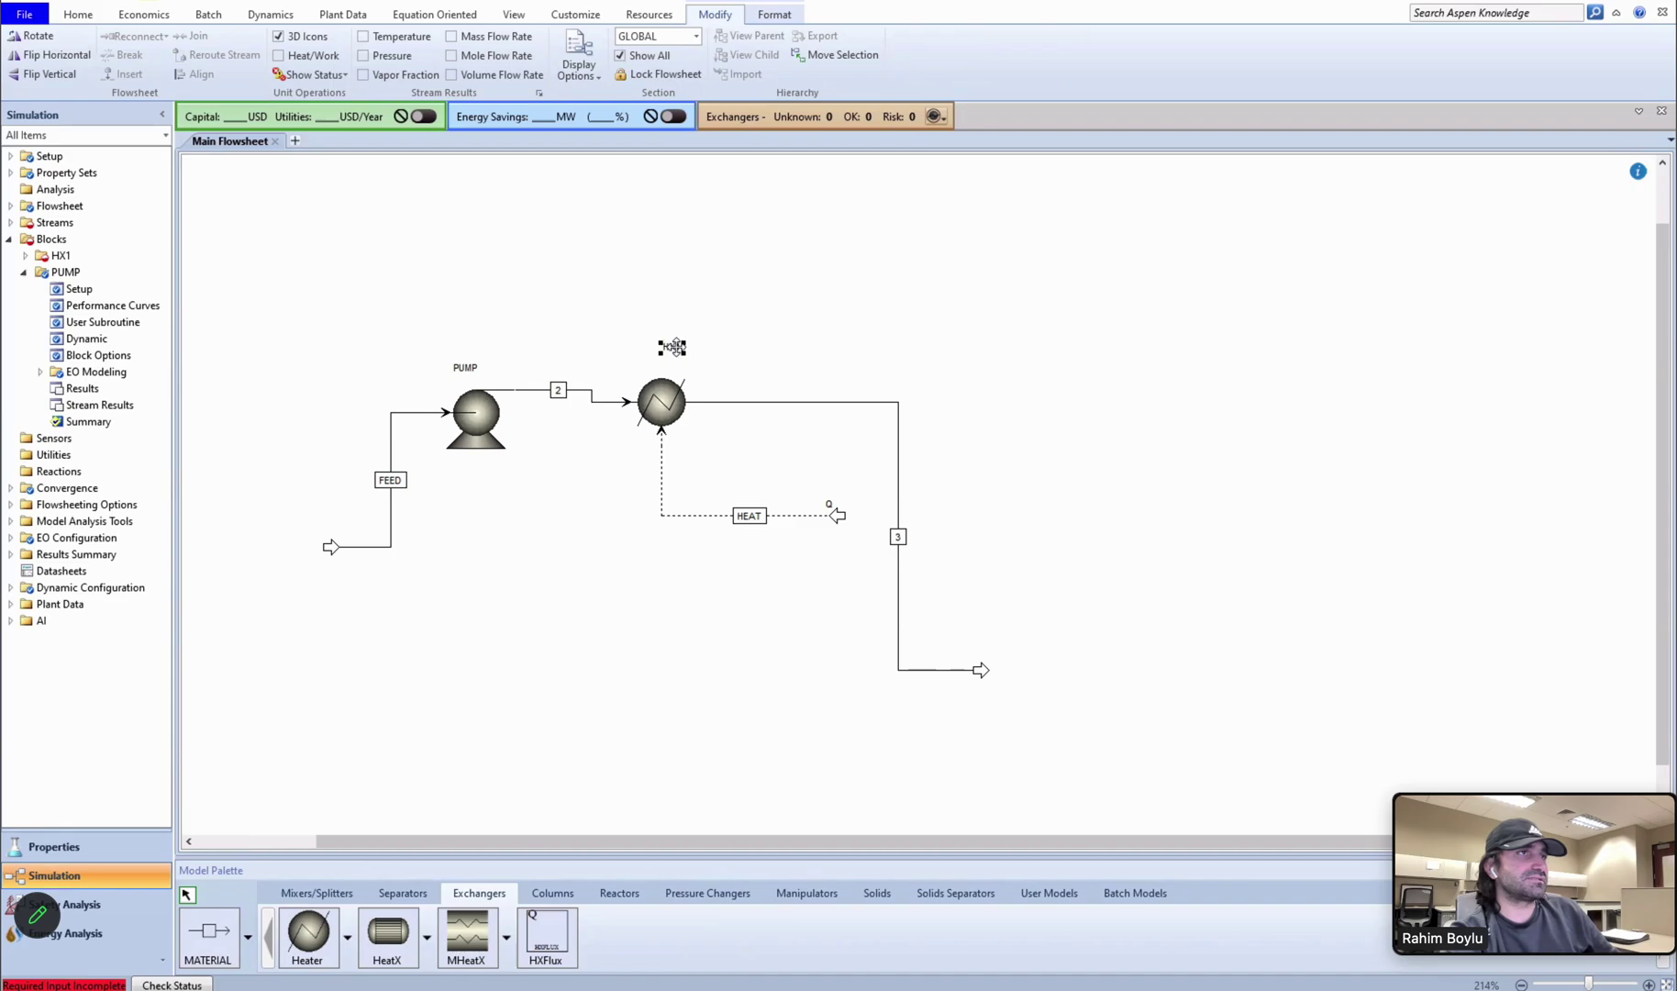
left_click(743, 384)
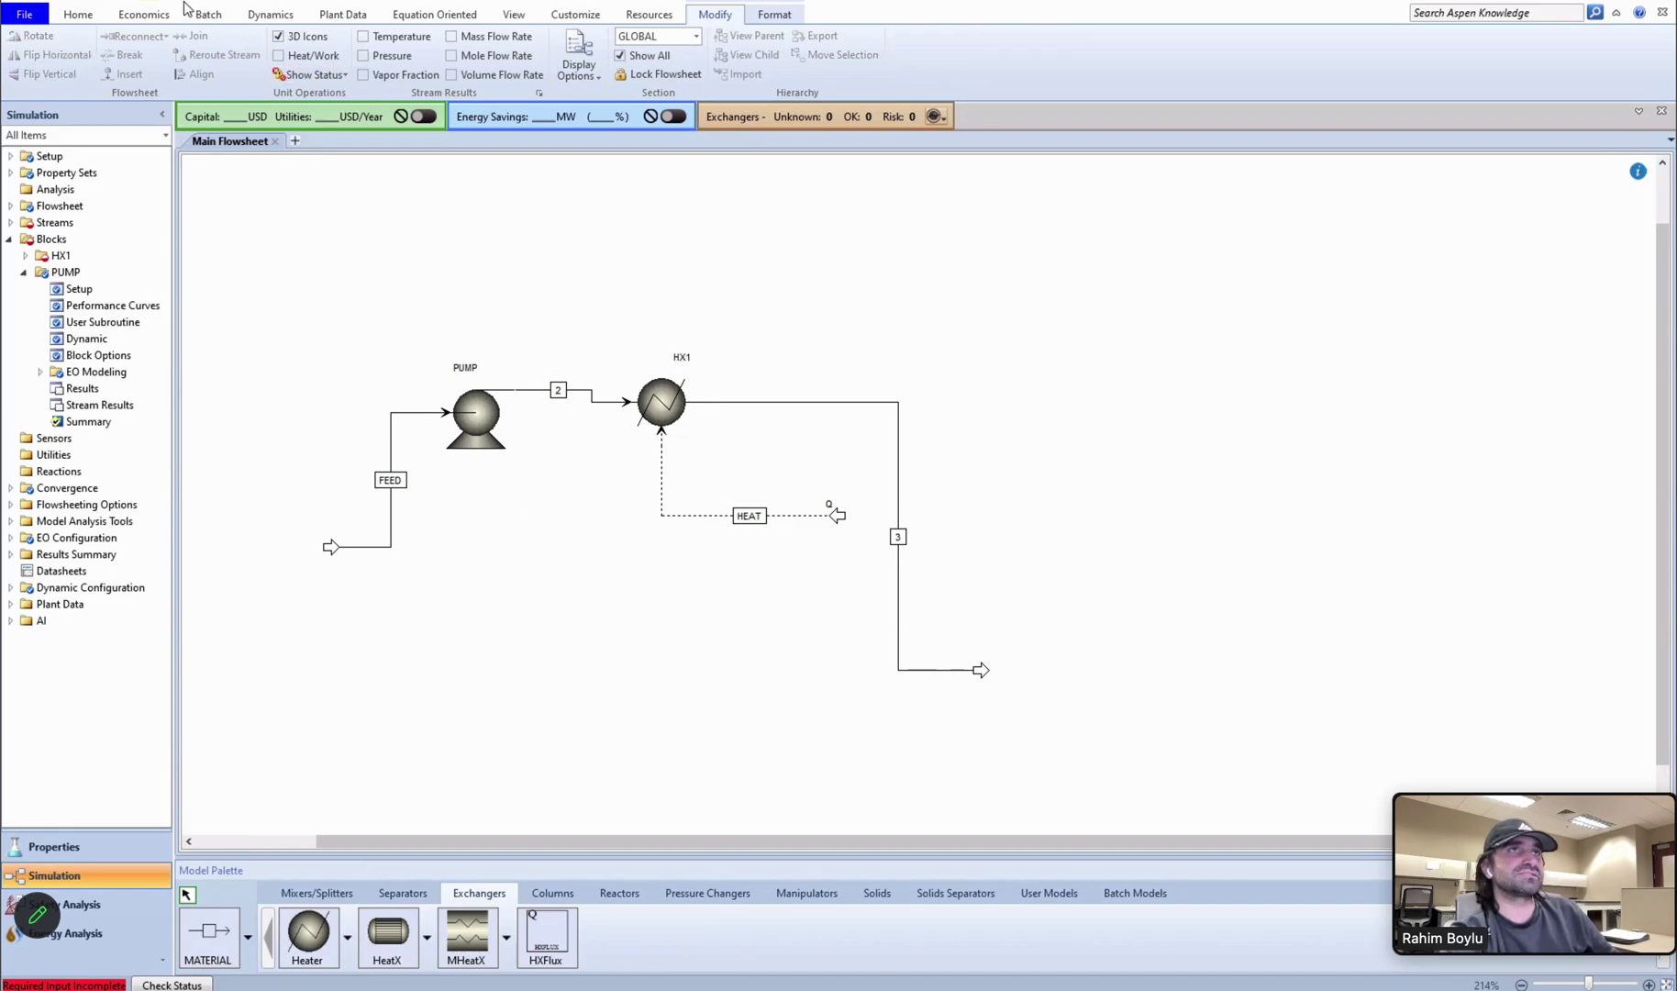
double_click(390, 447)
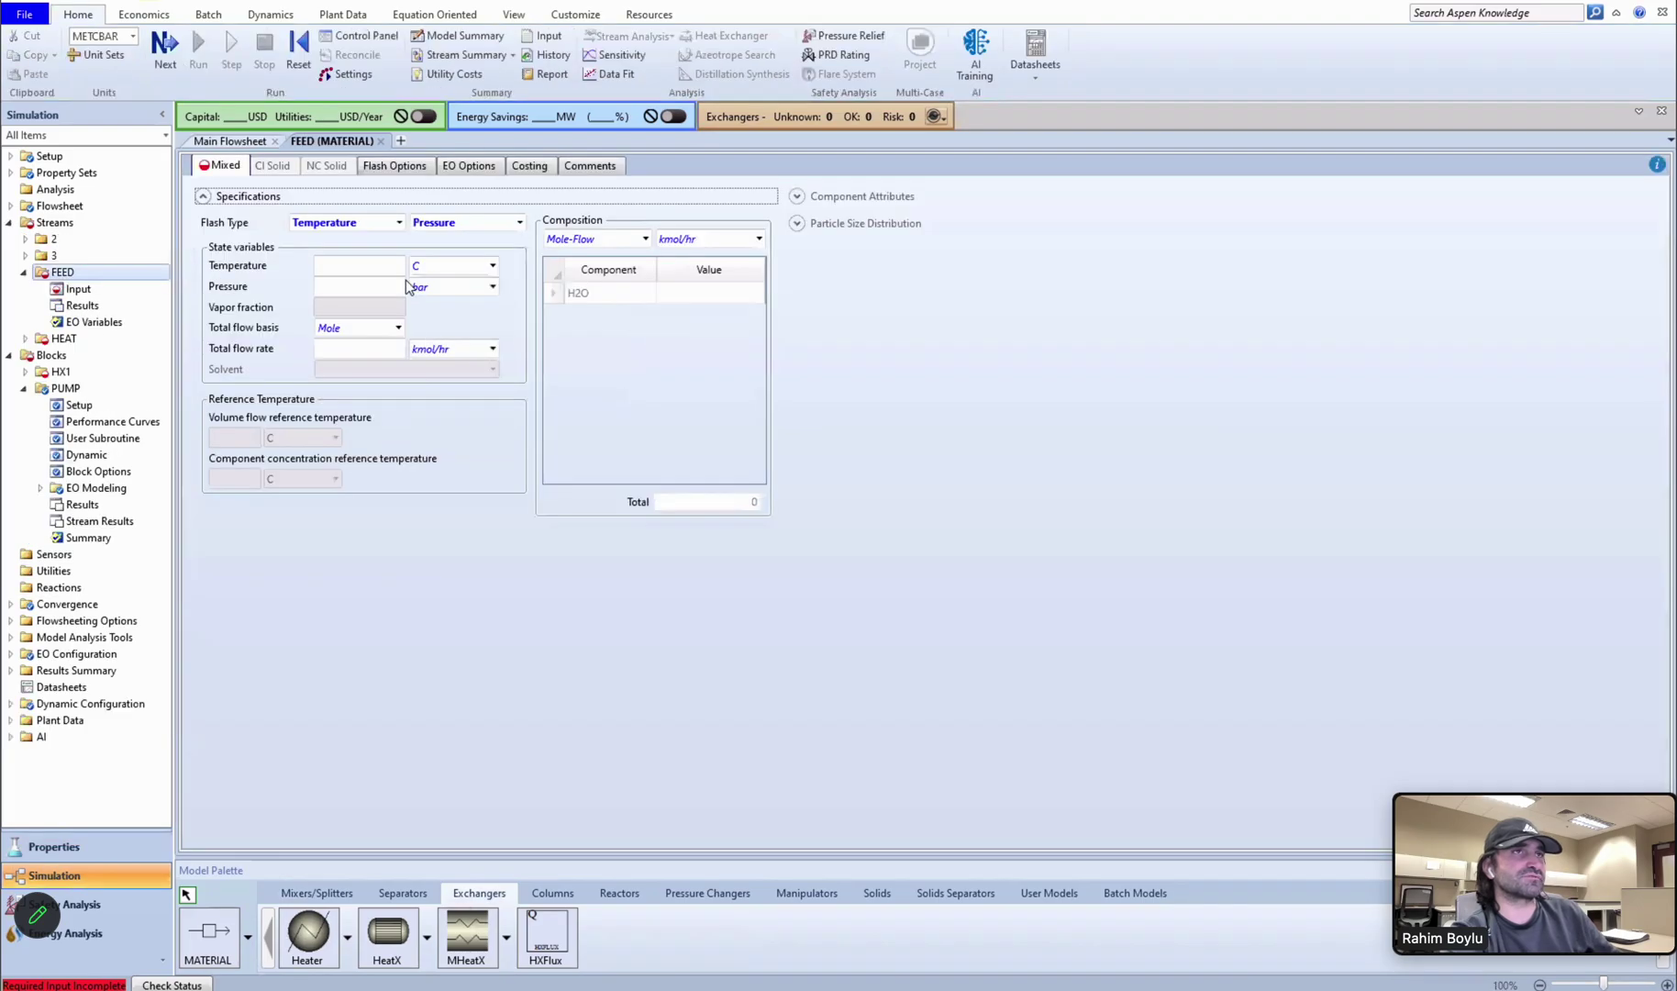
Specify FEED at 95 C, 1 bar, 14000 kmol/hr, with H2O mole fraction 1.
left_click(394, 267)
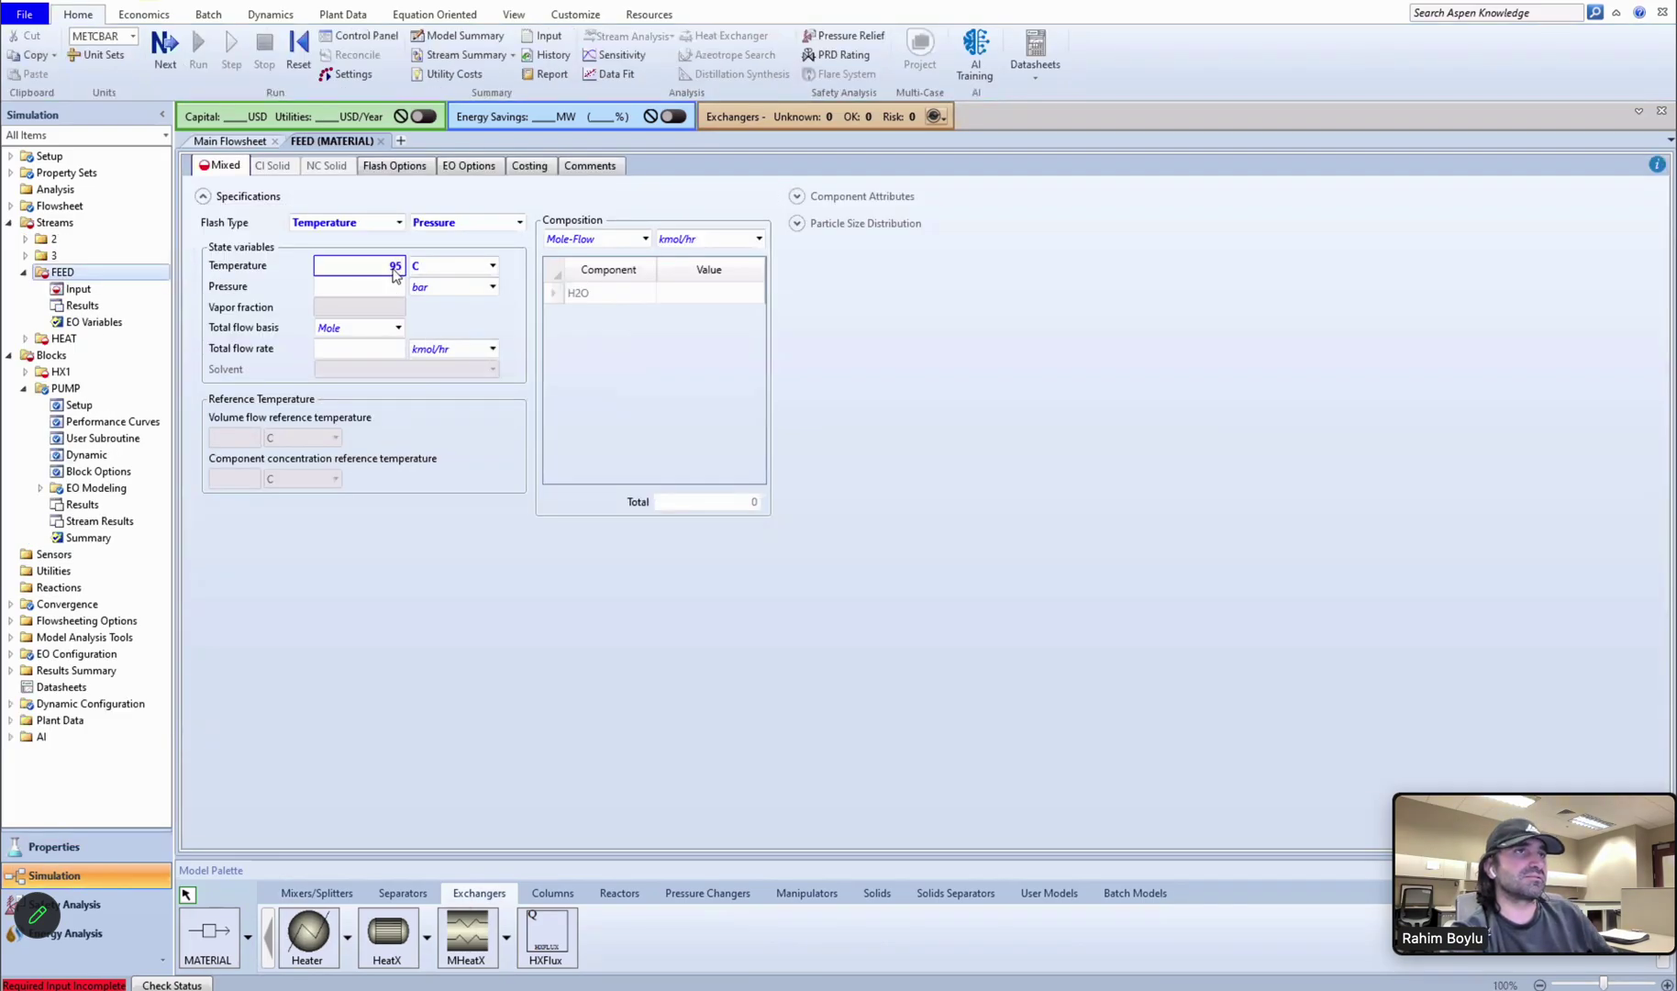
left_click(393, 288)
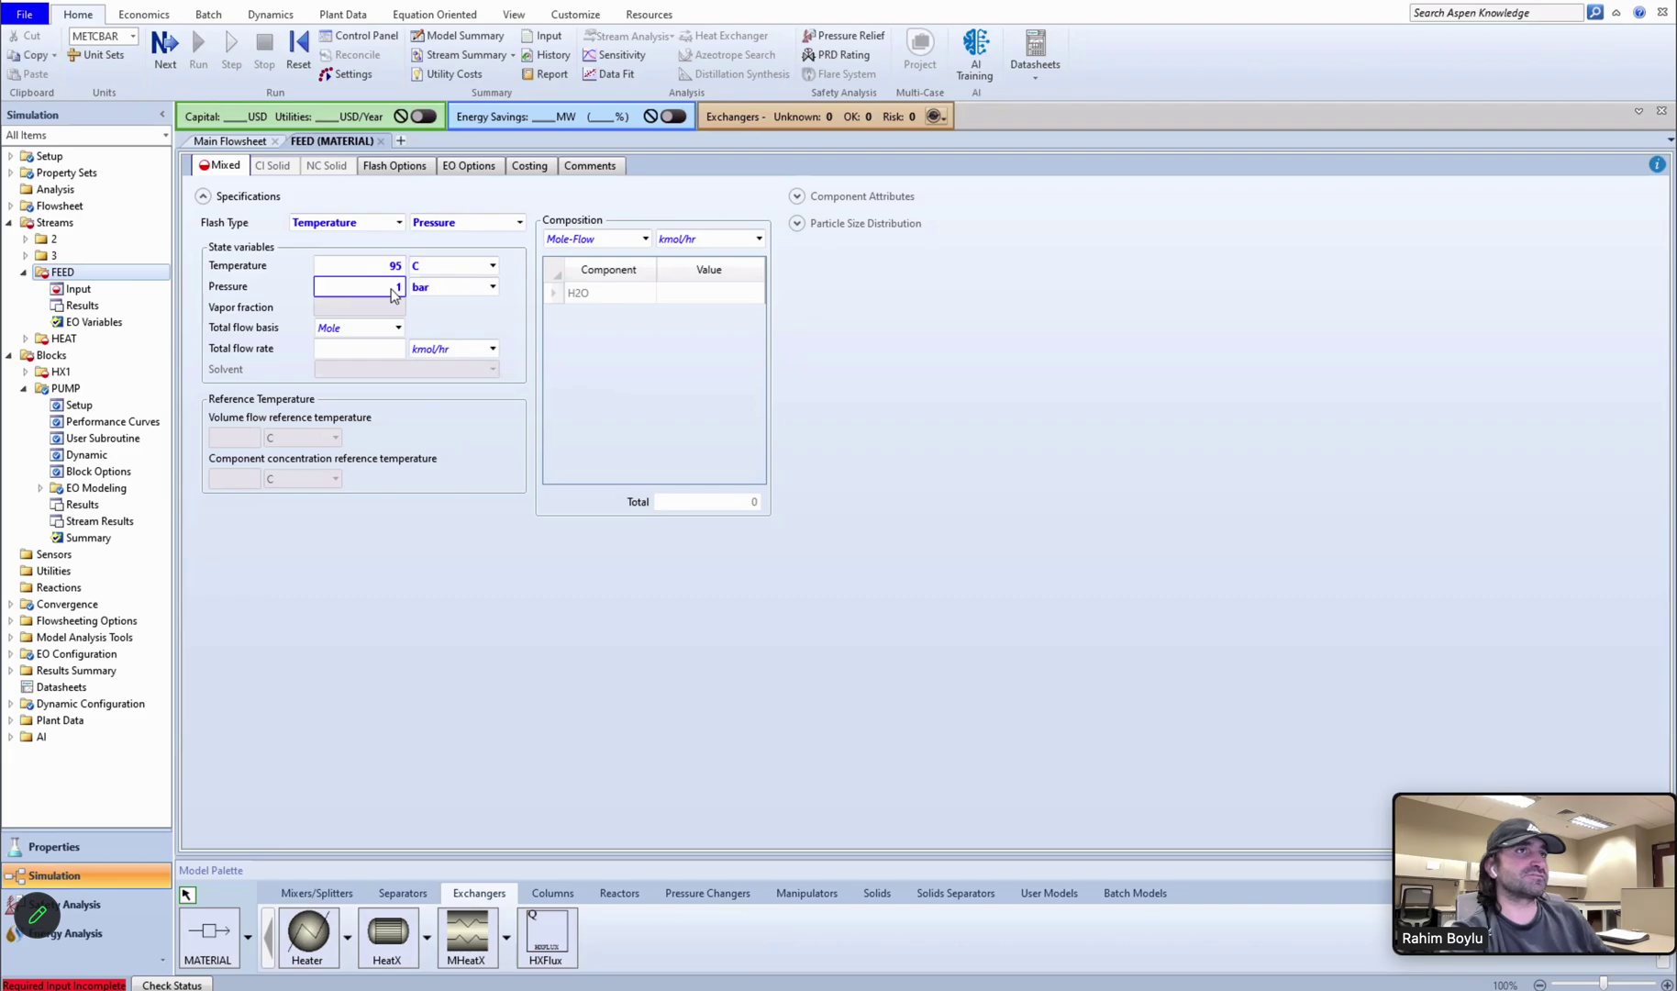
left_click(380, 351)
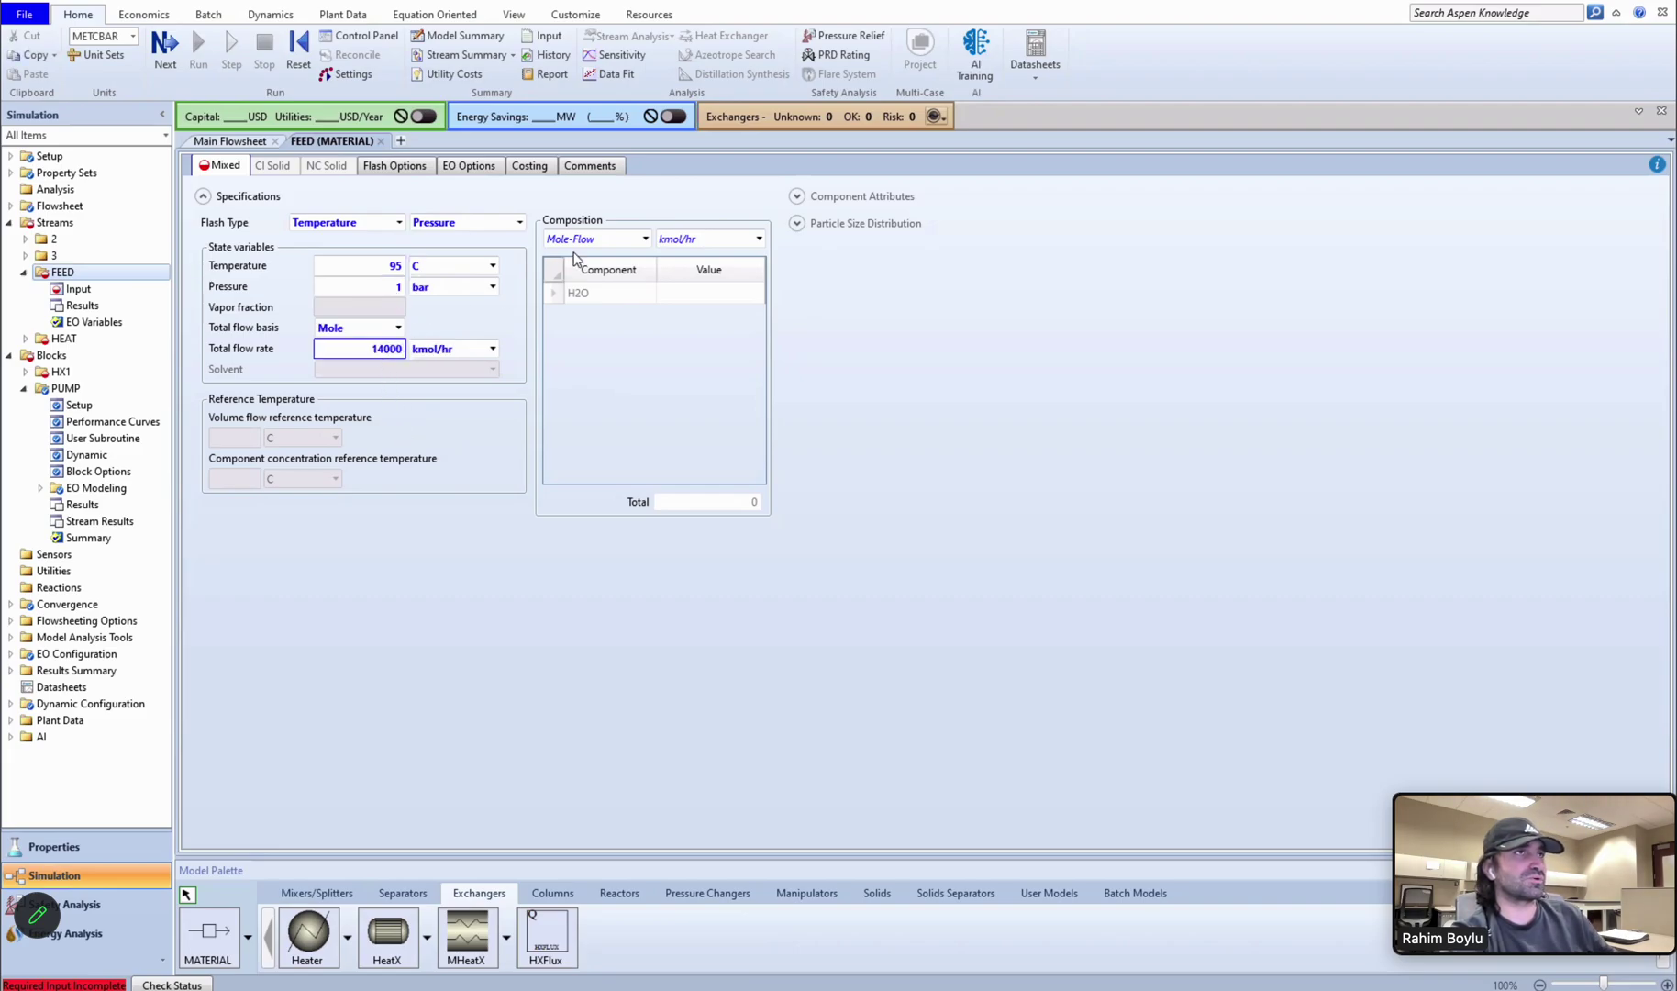
left_click(645, 239)
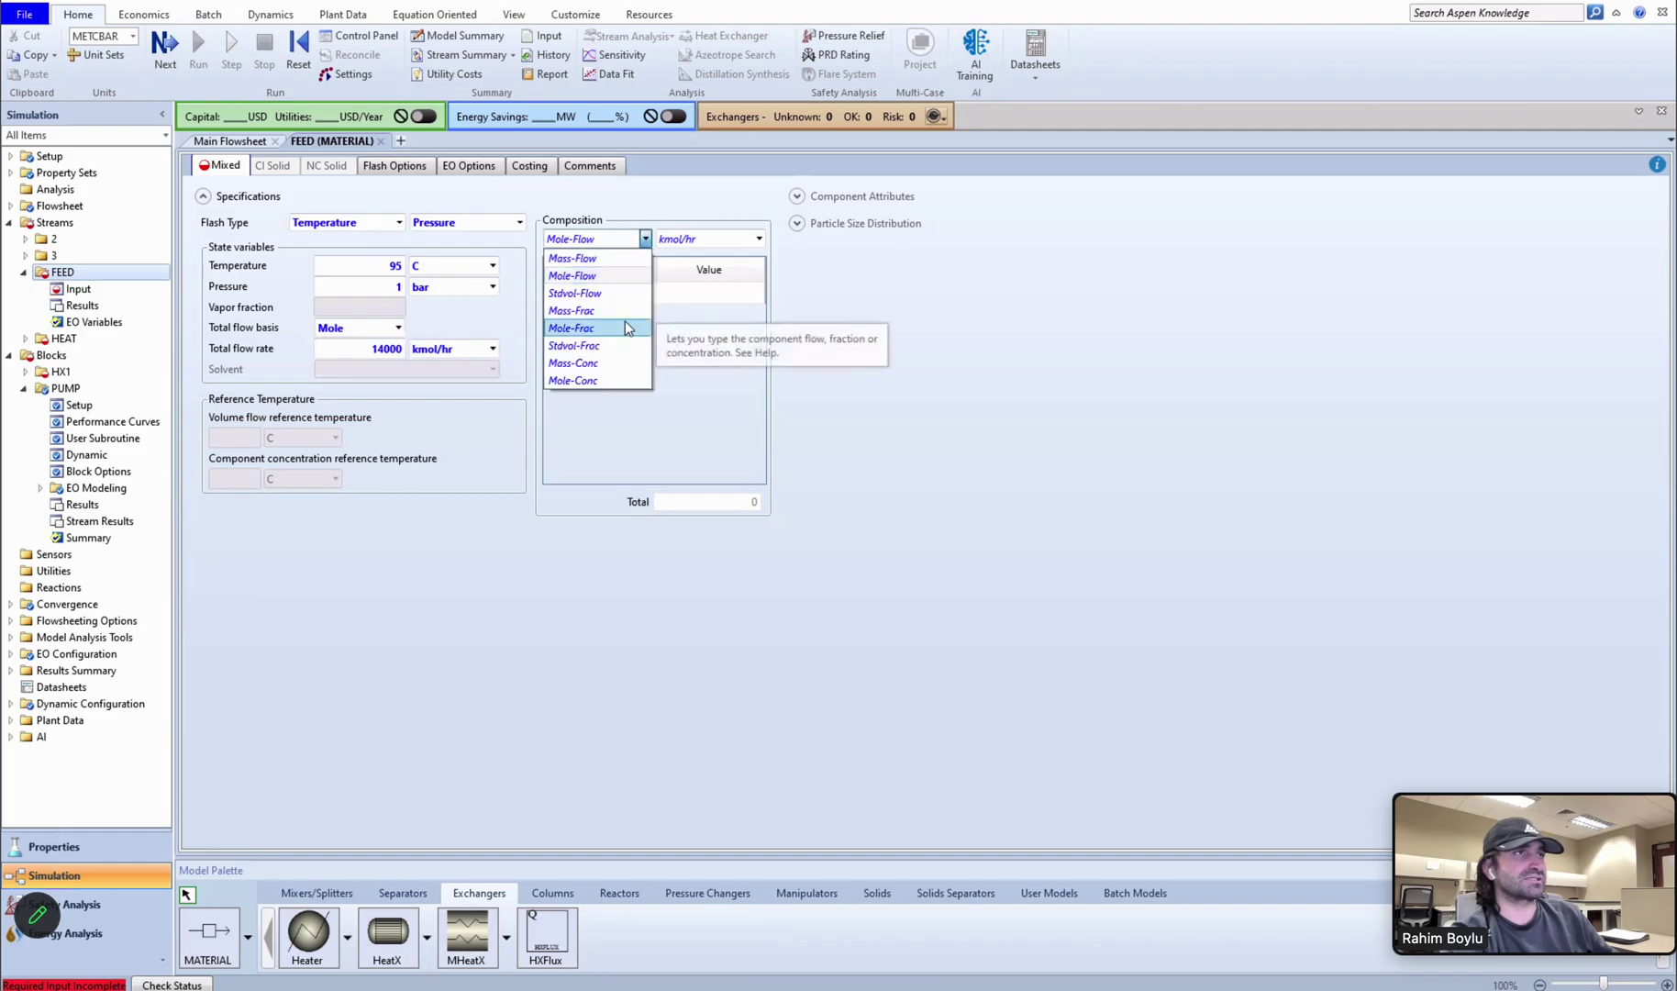
left_click(624, 326)
left_click(702, 291)
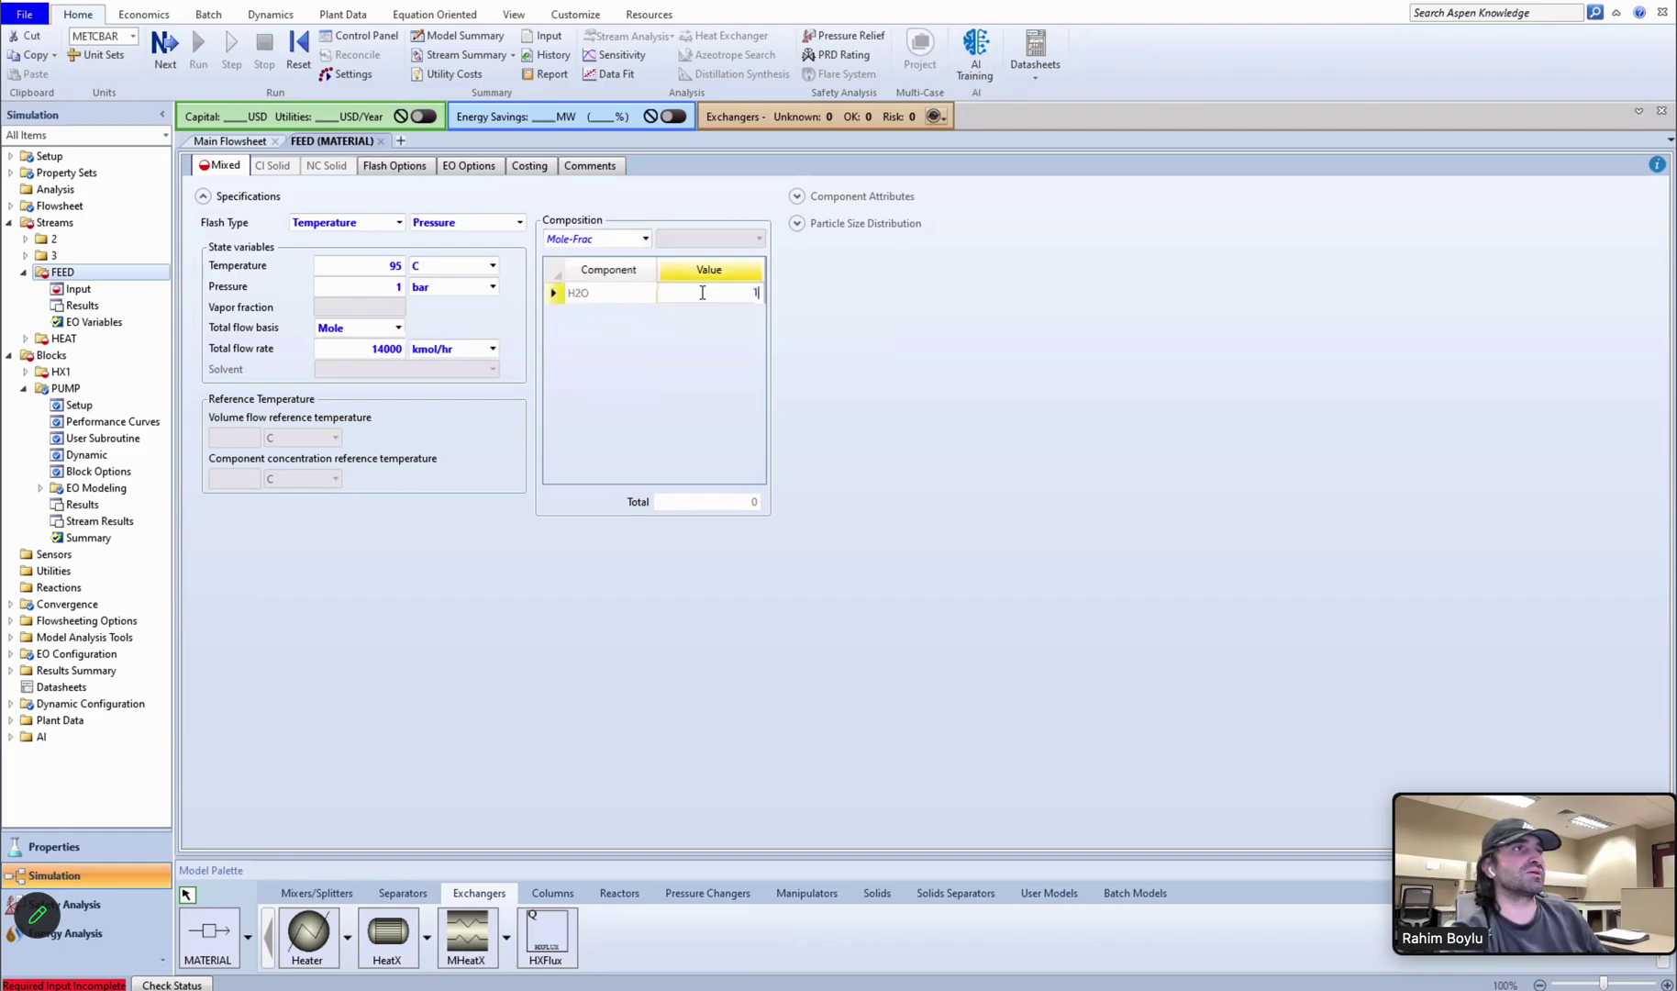
type("1")
key("Return")
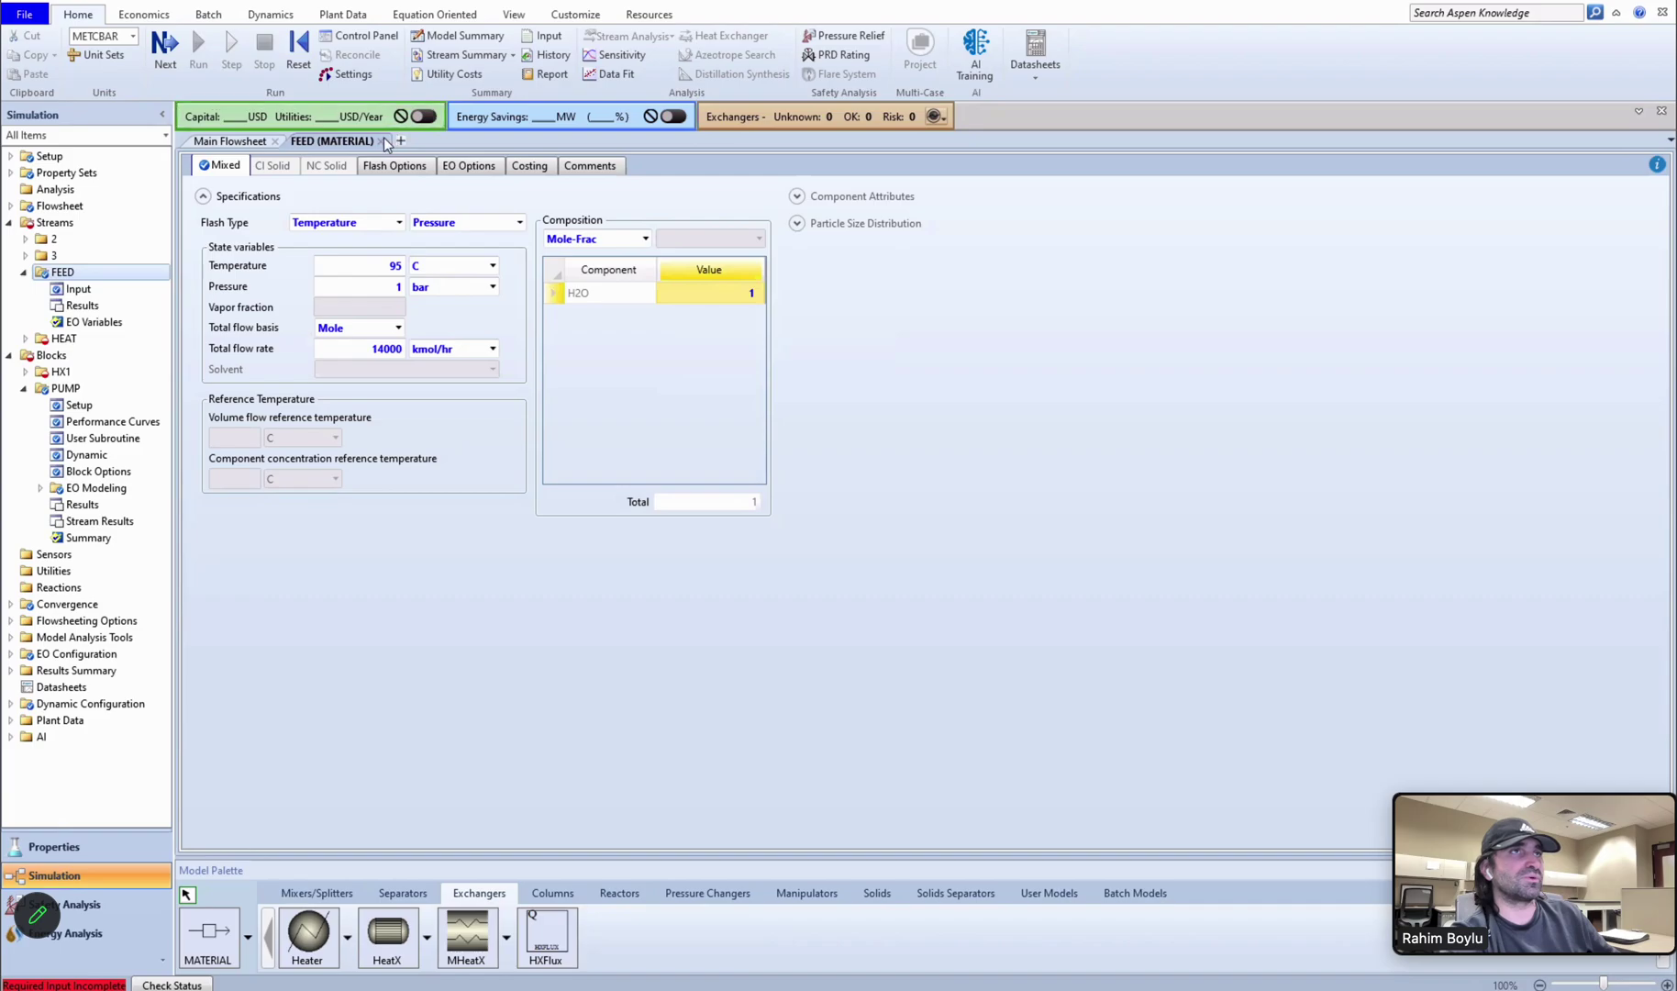
key("ctrl+F4")
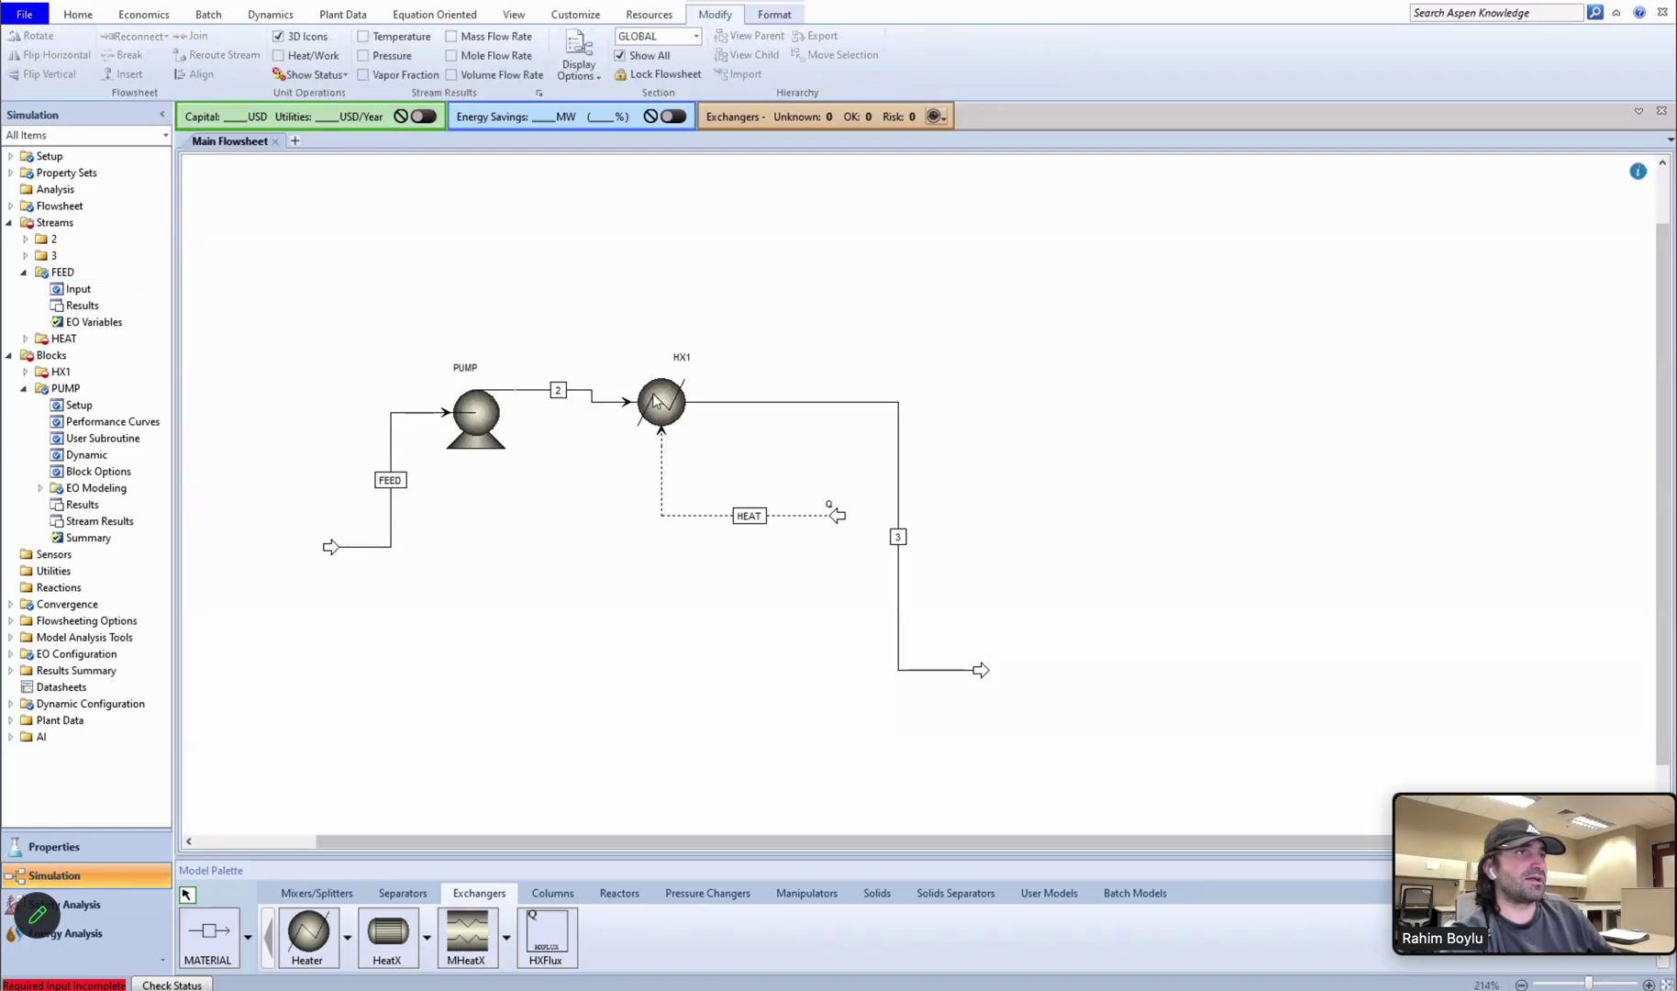
Give heater HX1 a pressure specification of 0 bar.
double_click(655, 401)
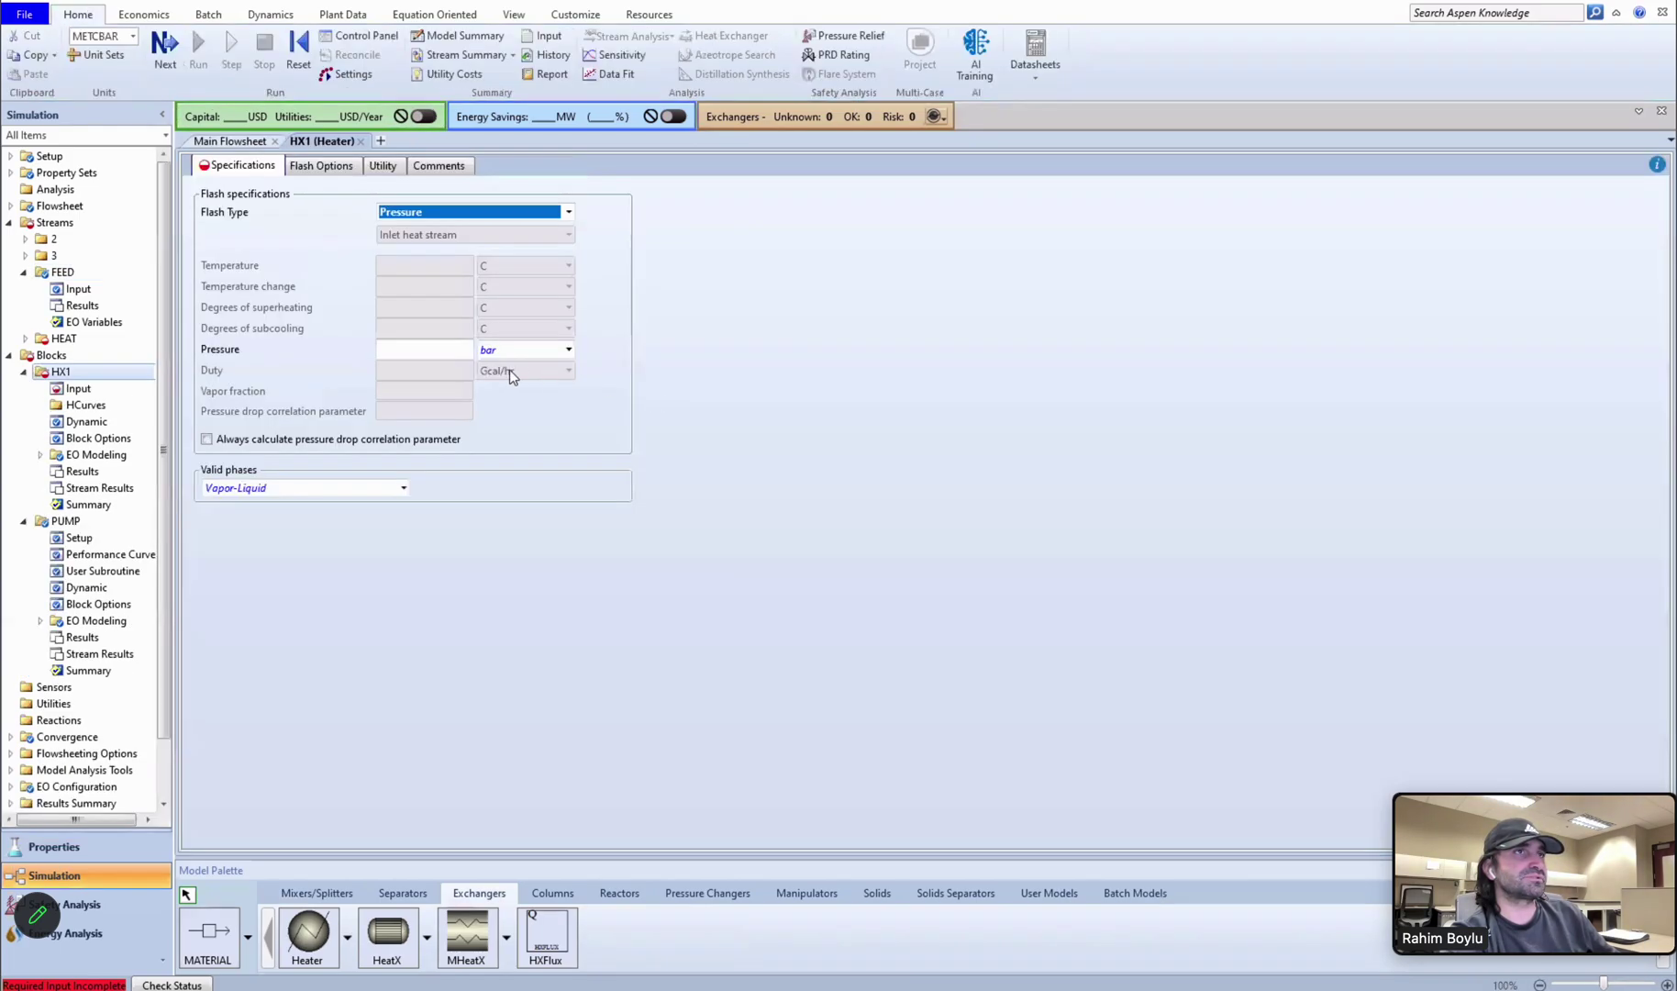
left_click(438, 351)
type("0")
key("Return")
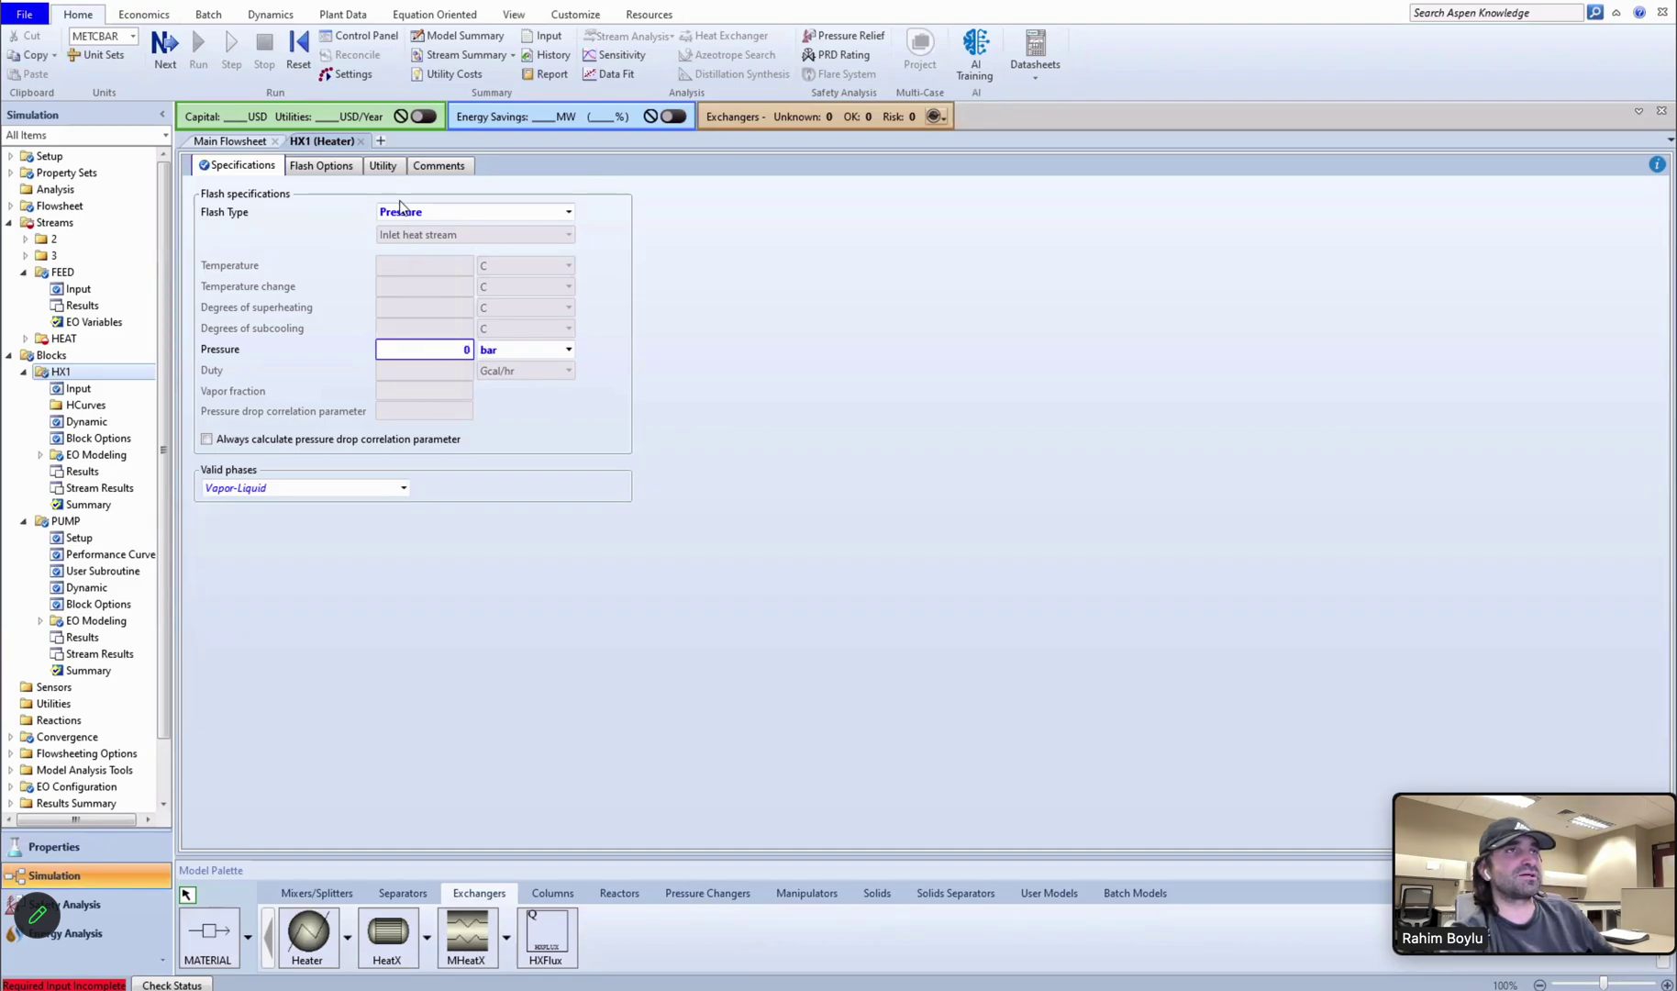
key("ctrl+F4")
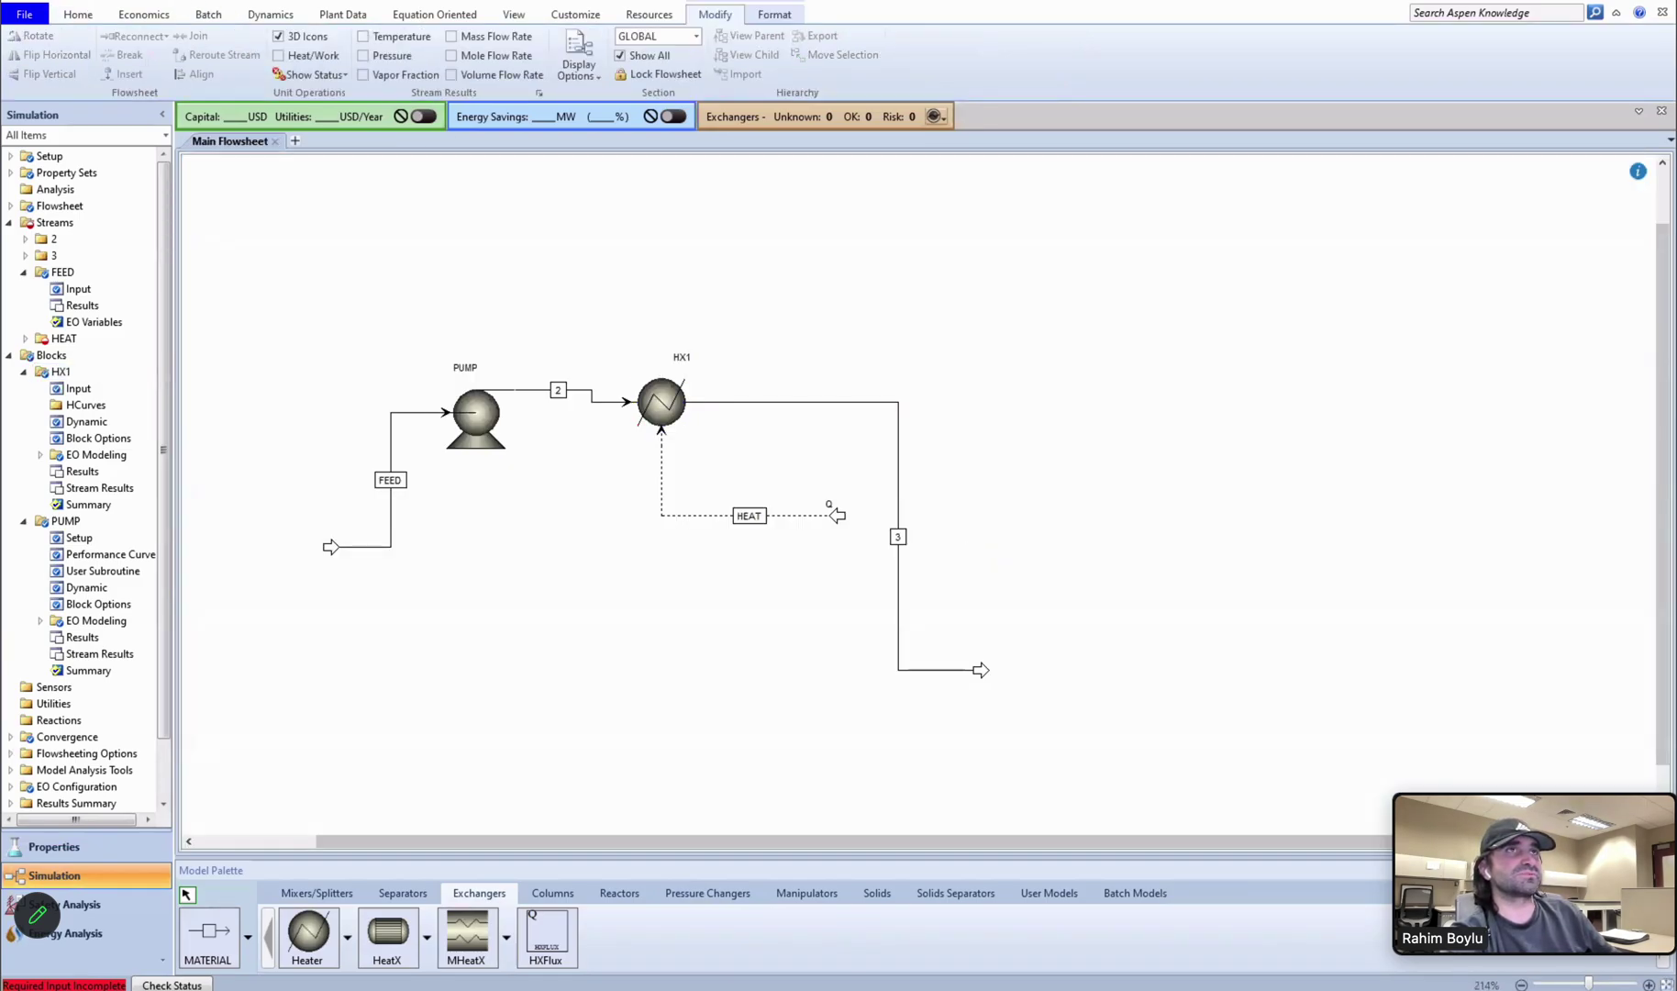
Set the HEAT stream duty to 200 MW.
double_click(750, 515)
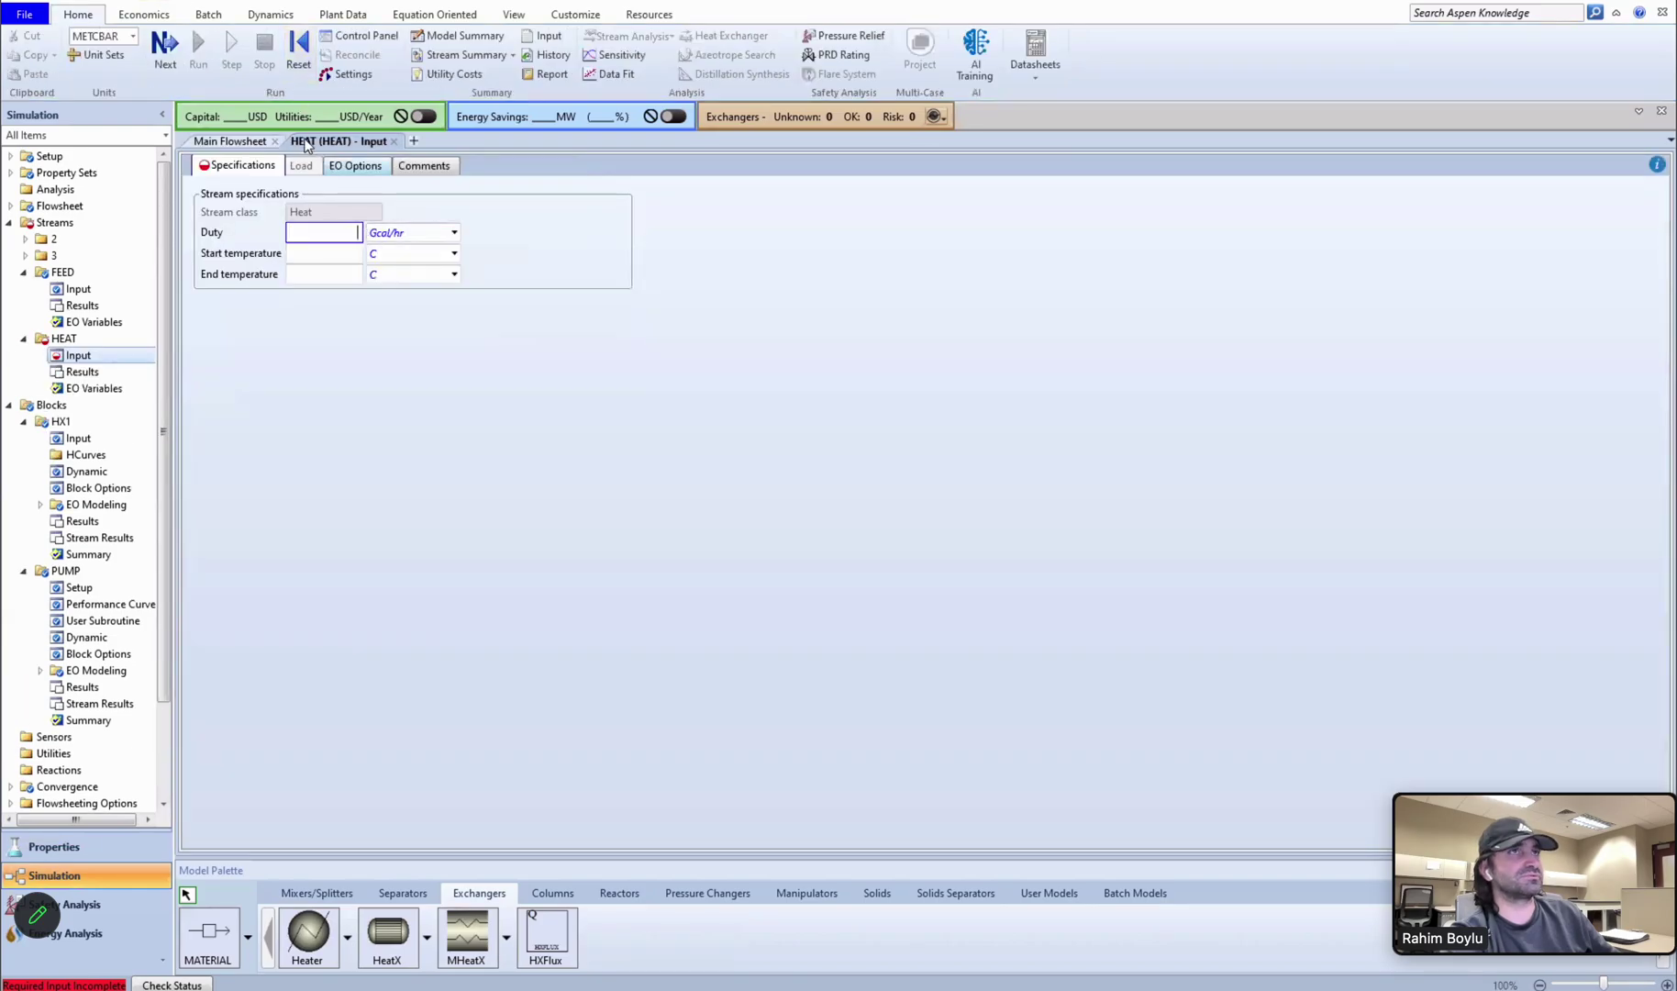
key("ctrl+F4")
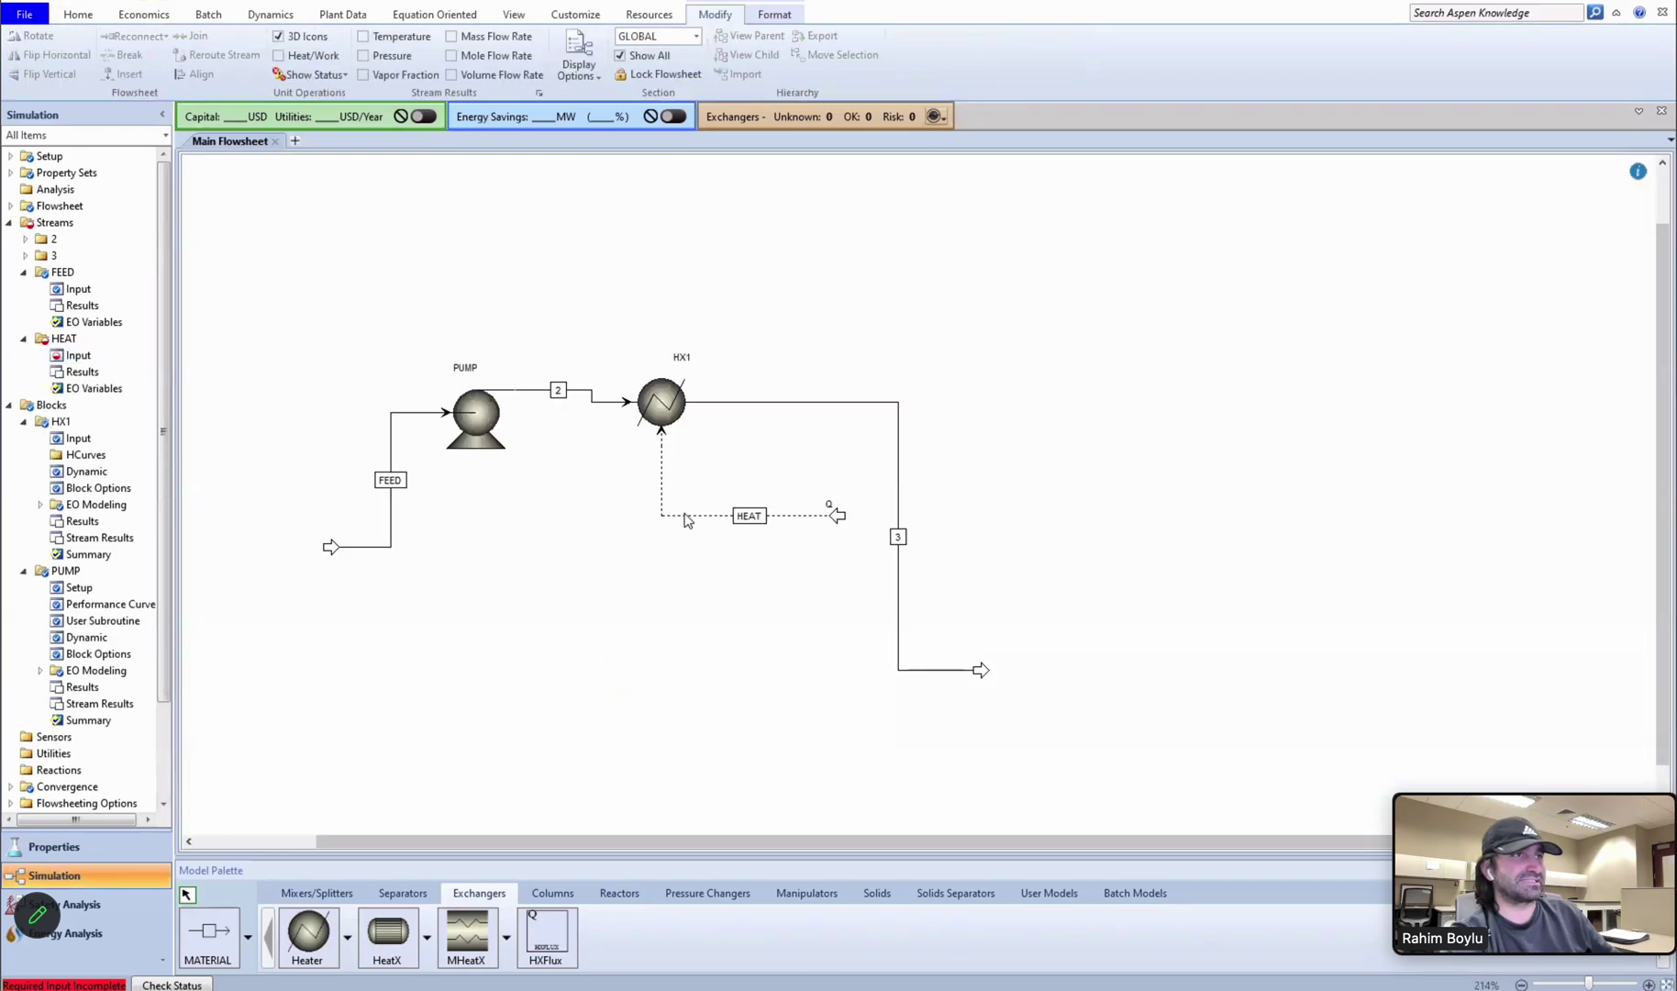
double_click(684, 515)
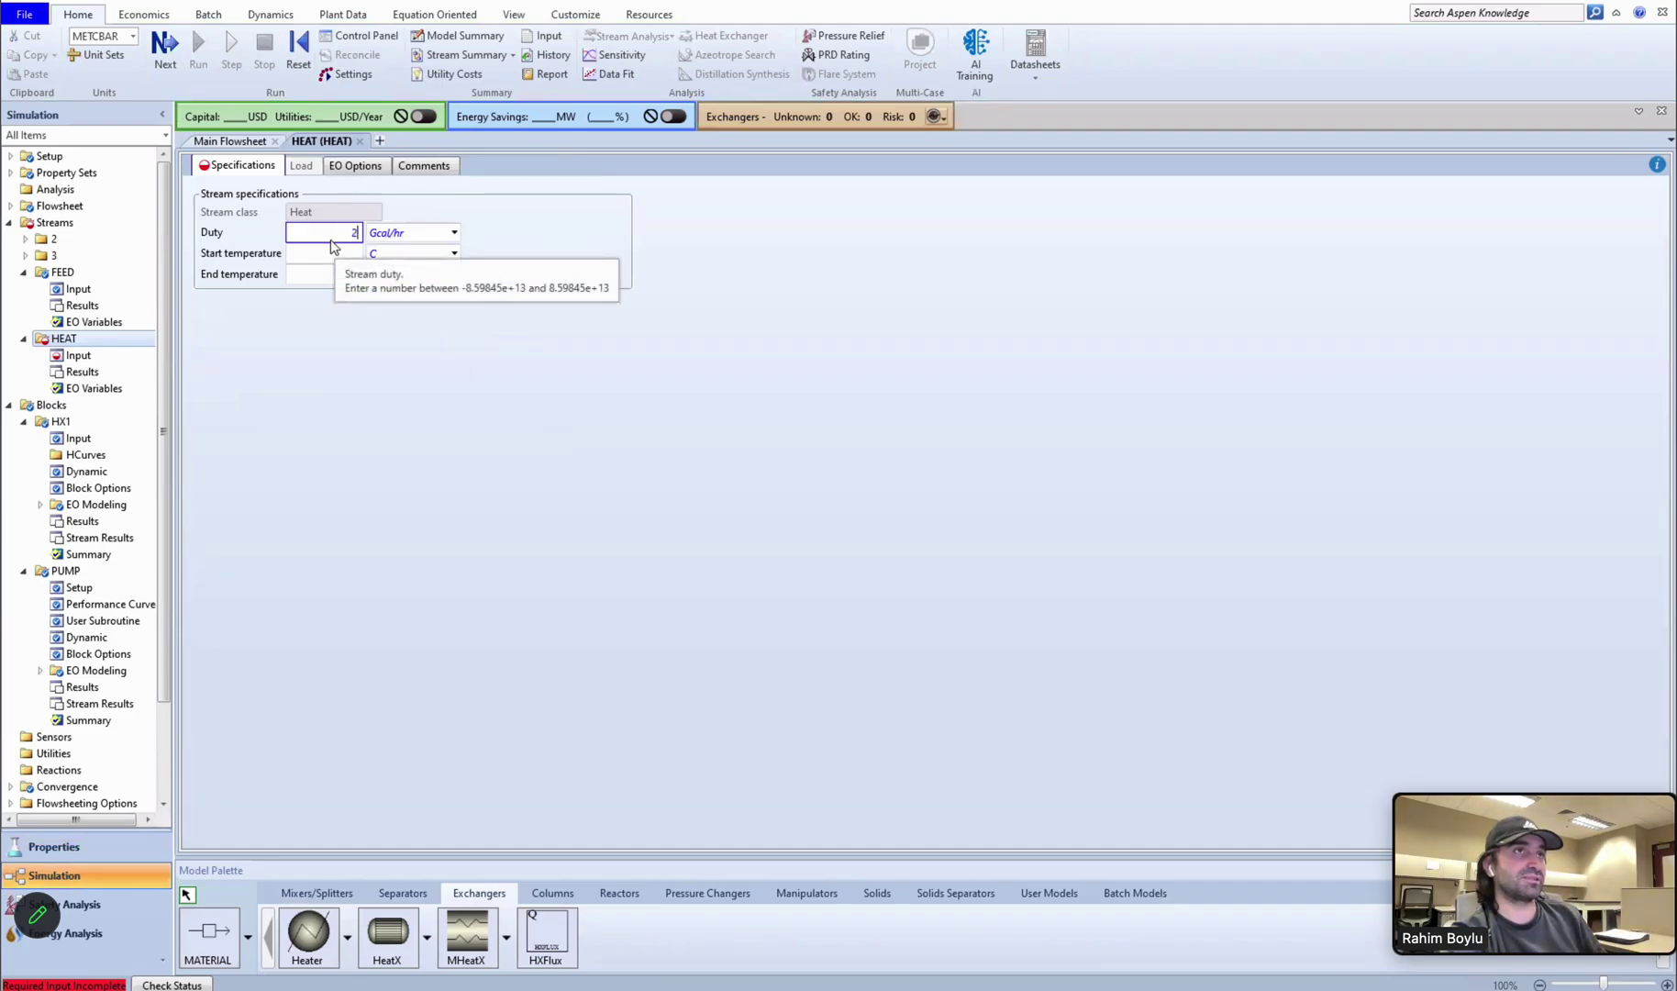
key("Return")
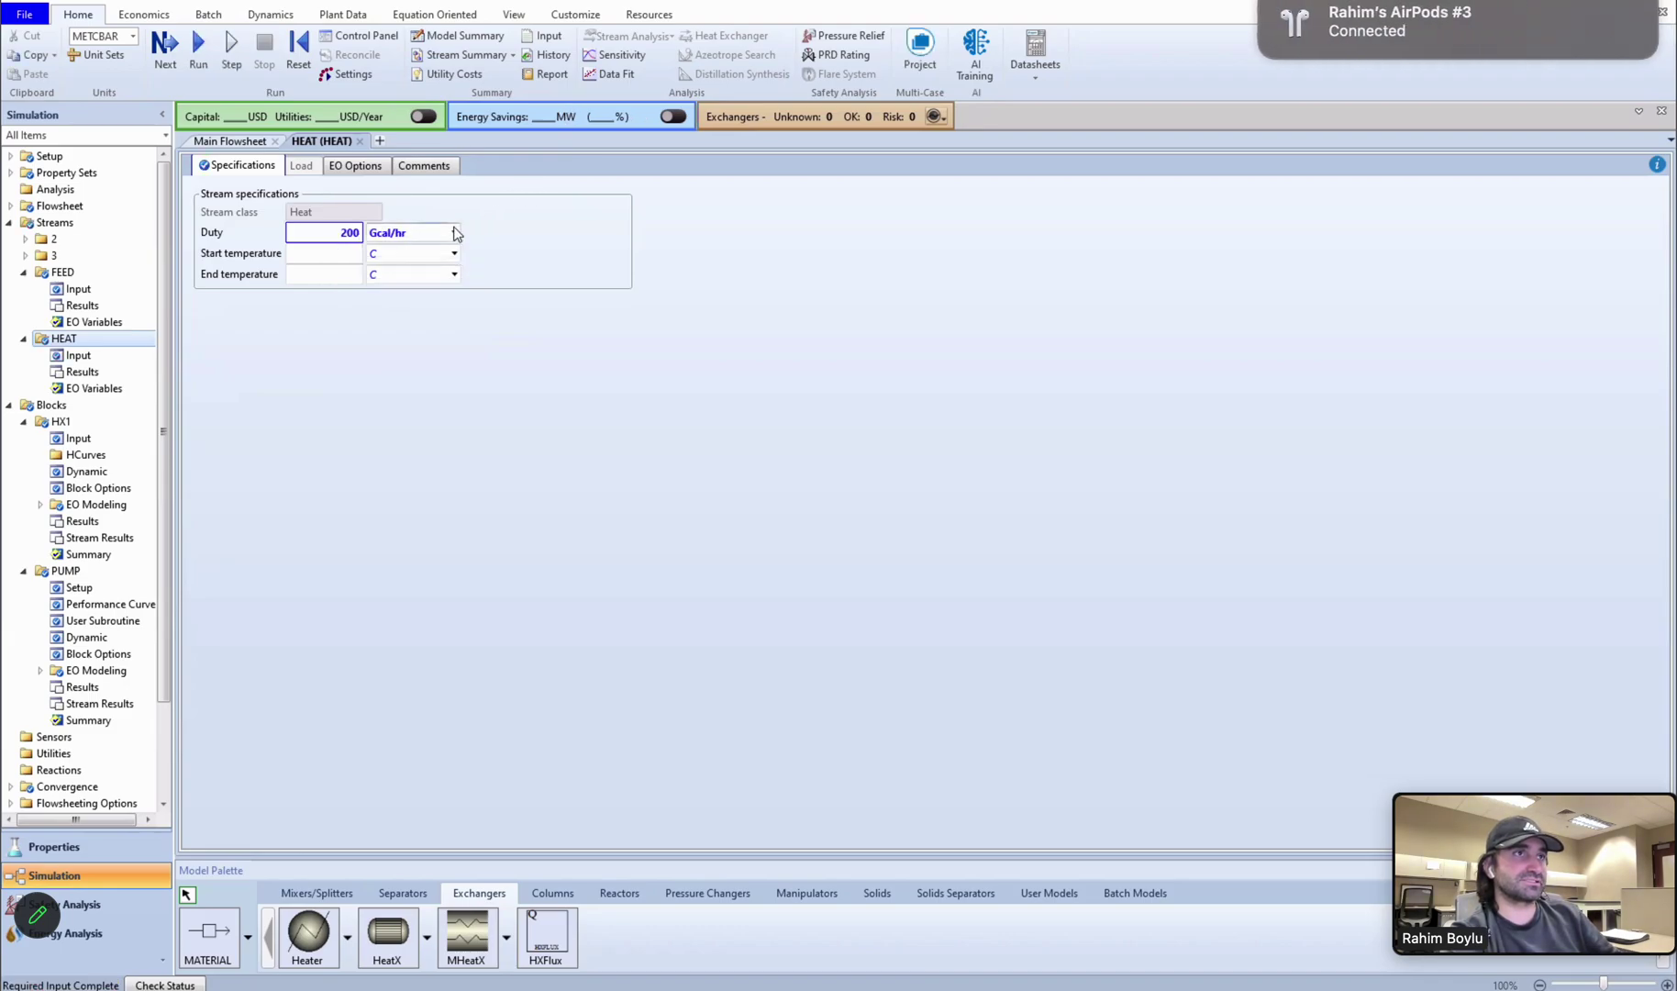
left_click(453, 233)
scroll(412, 438, "down", 1)
left_click(431, 462)
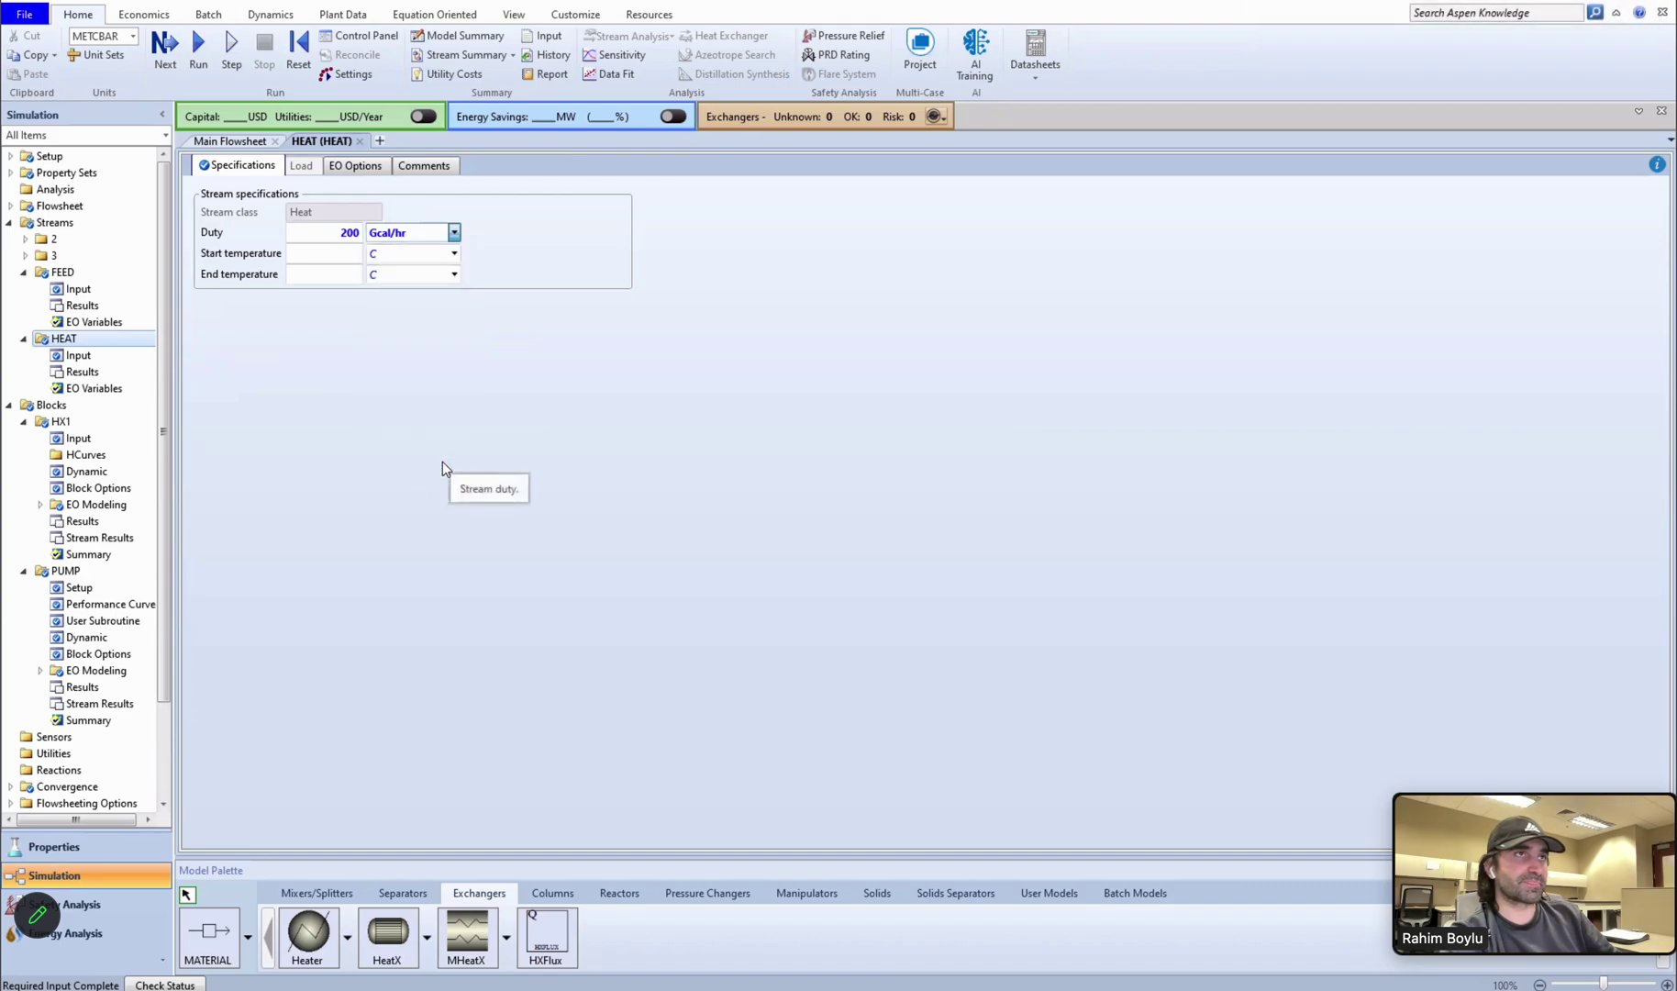
left_click(359, 141)
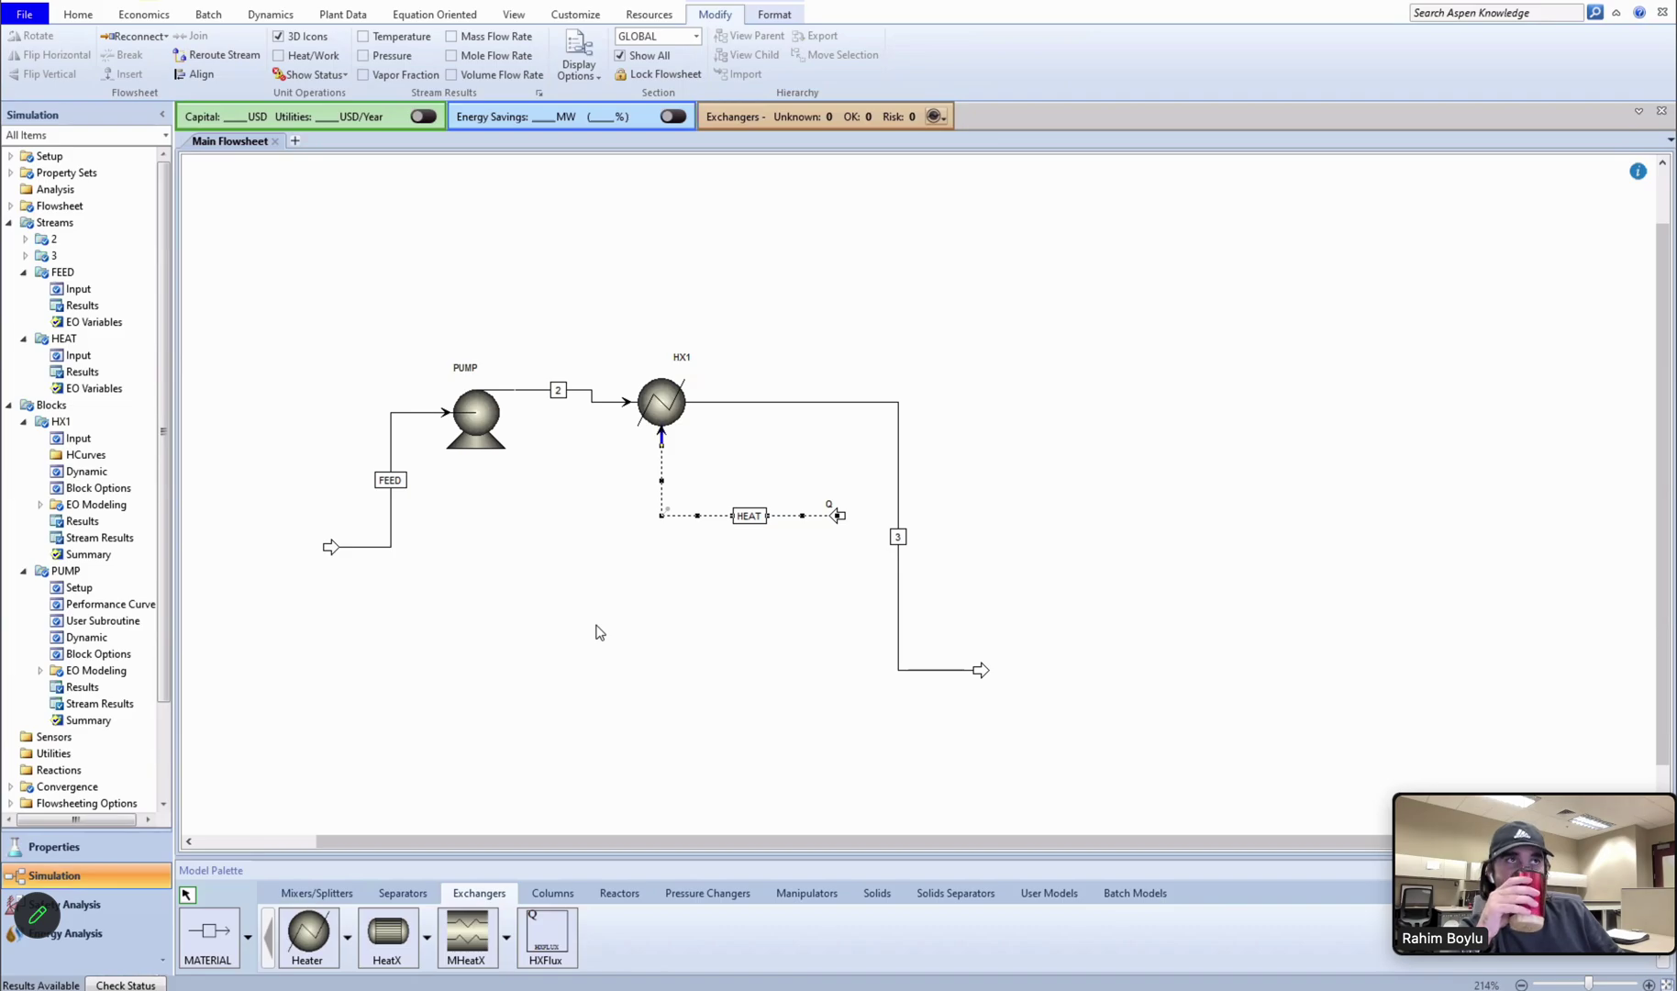
Review the stream results table under Results Summary.
left_click(20, 270)
left_click(10, 223)
left_click(10, 240)
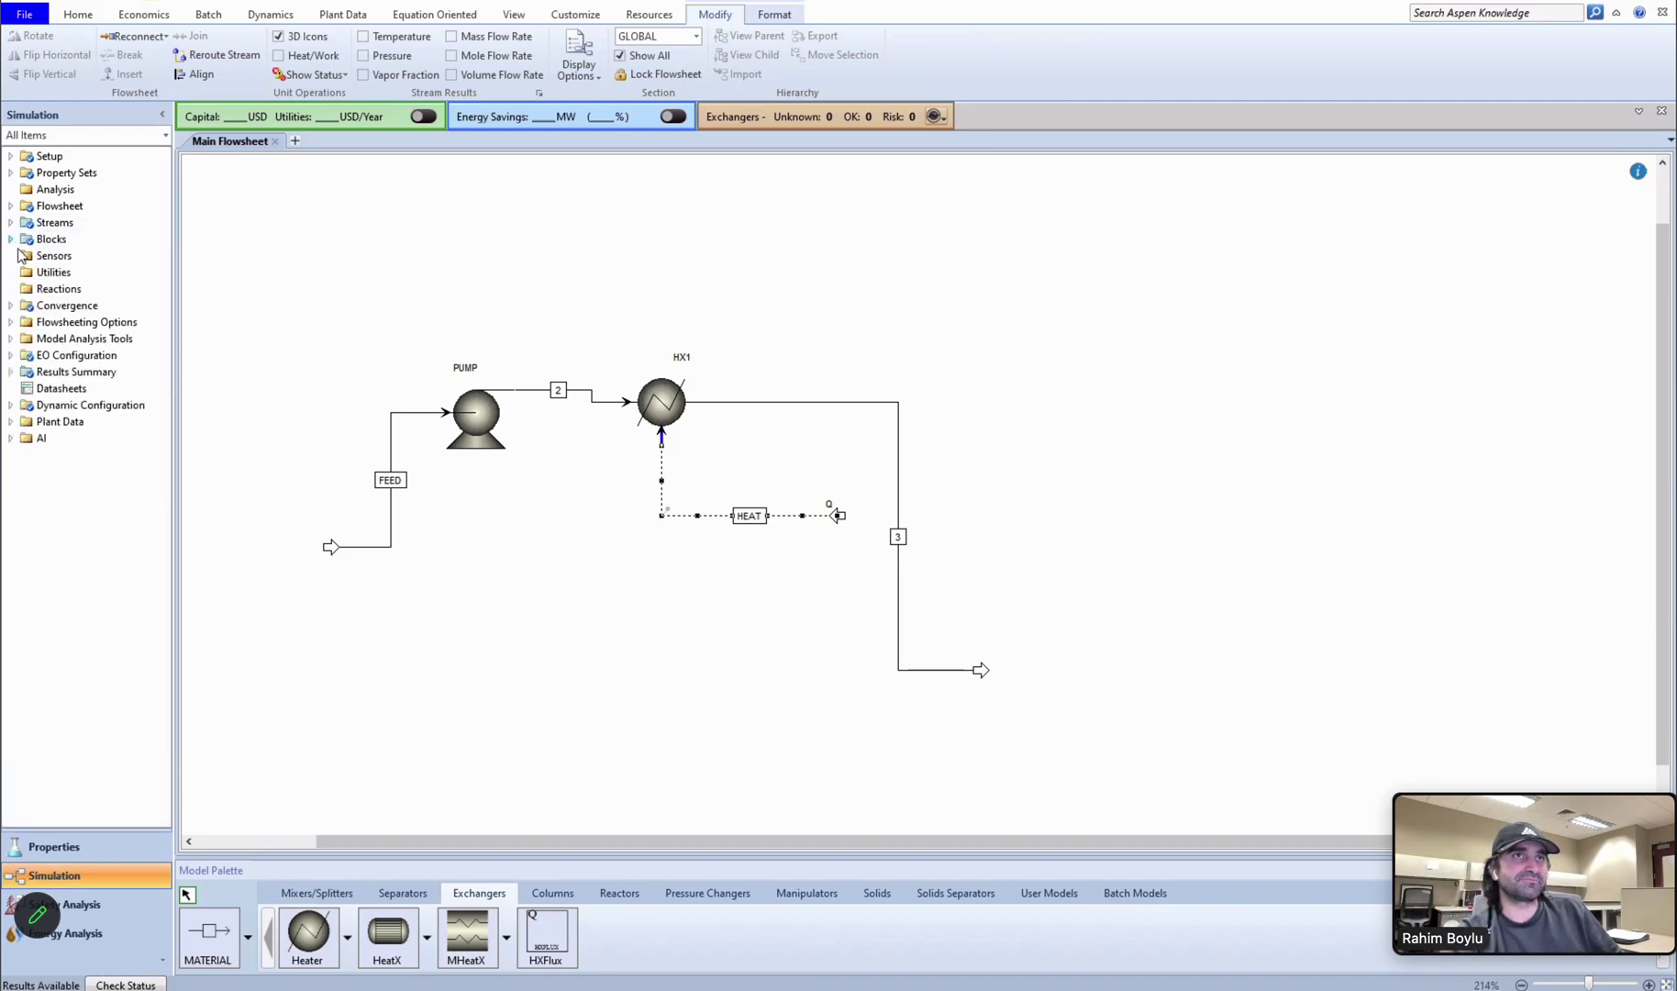
left_click(10, 371)
double_click(69, 404)
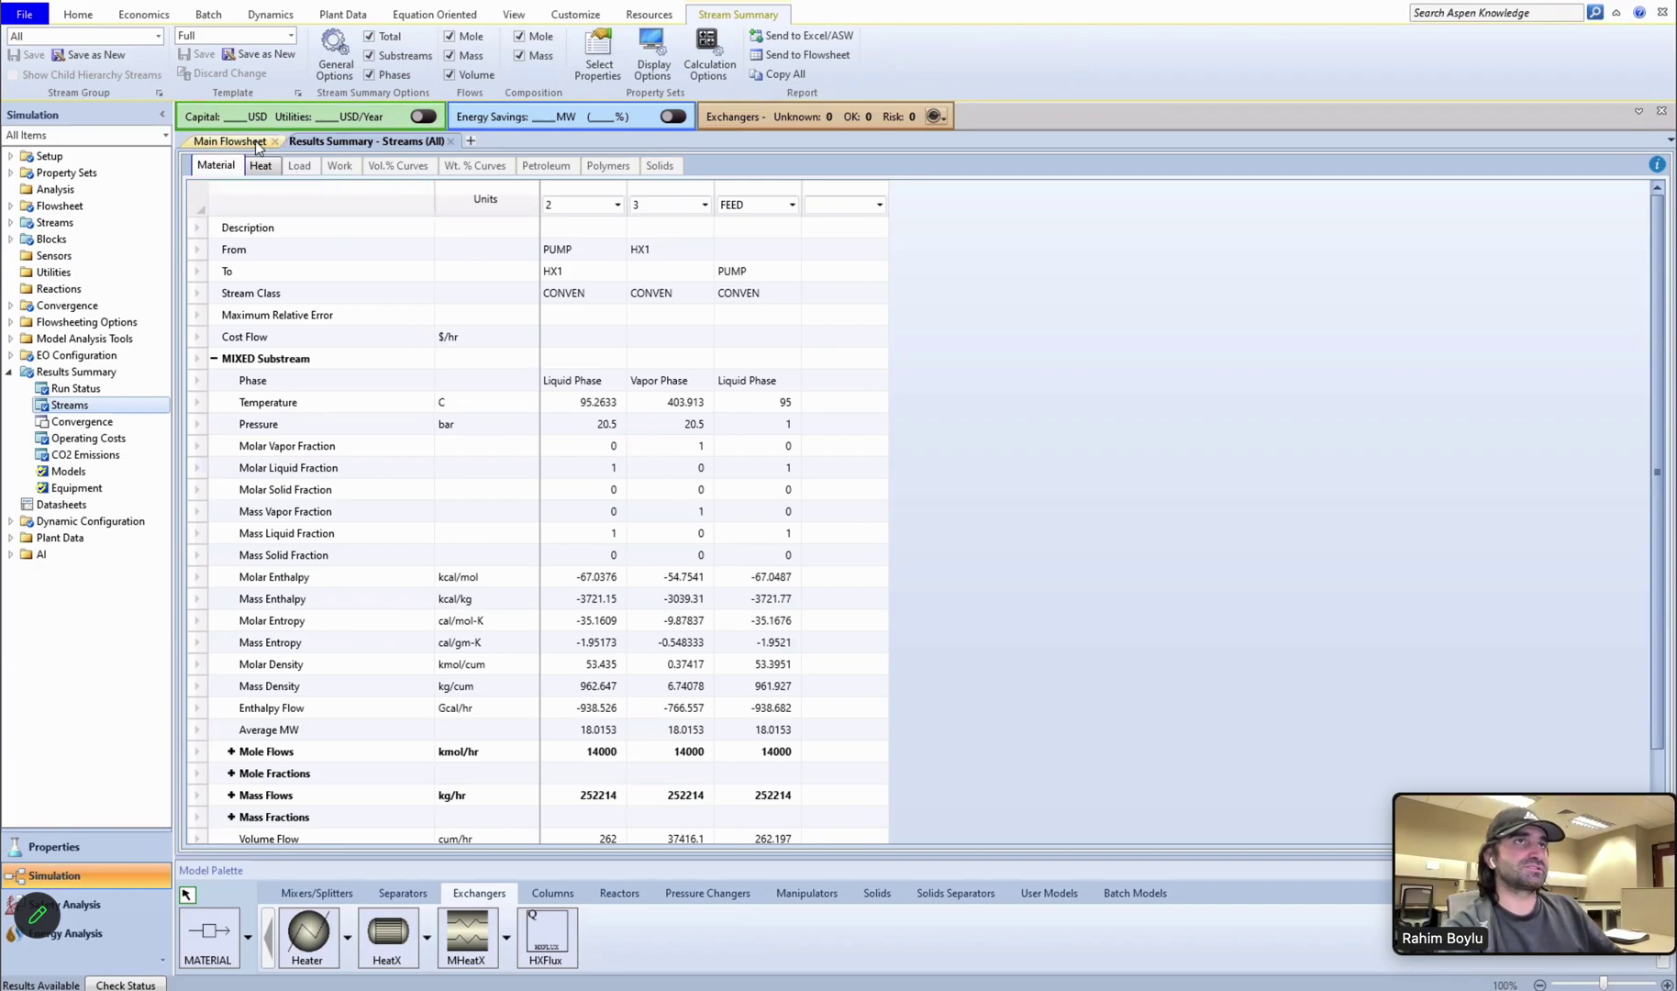
left_click(249, 141)
Change the FEED total flow to 15000 kmol/hr, rerun, and check the updated stream results.
left_click(392, 448)
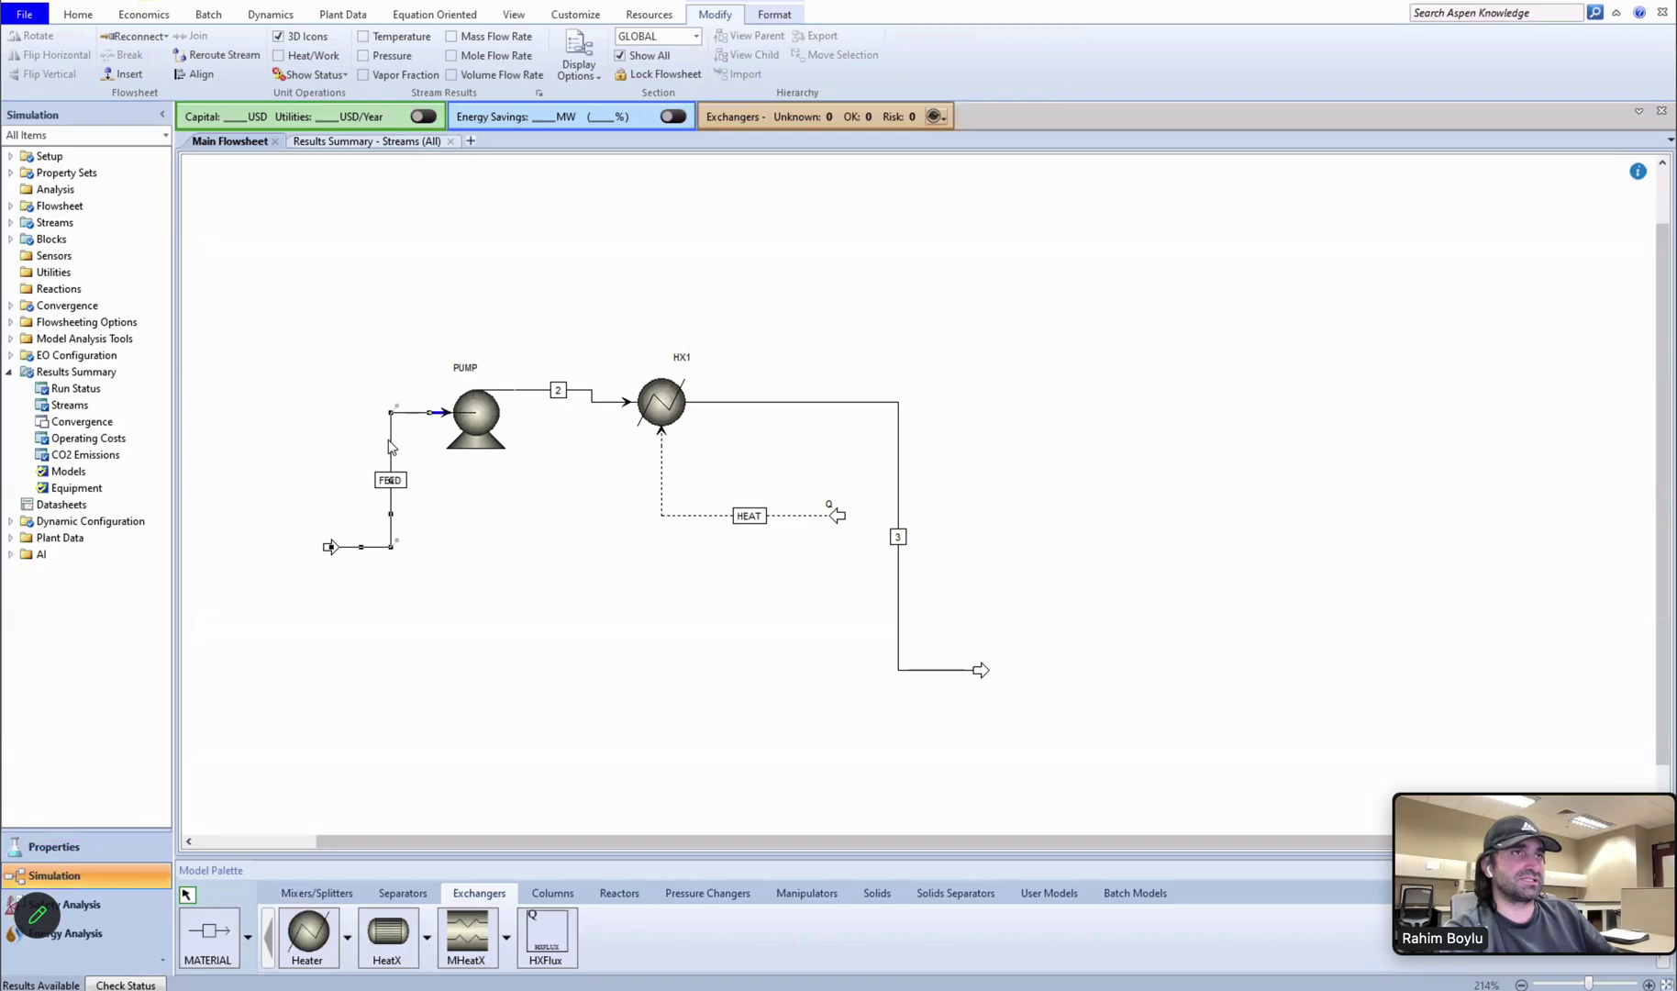
double_click(391, 432)
left_click(393, 349)
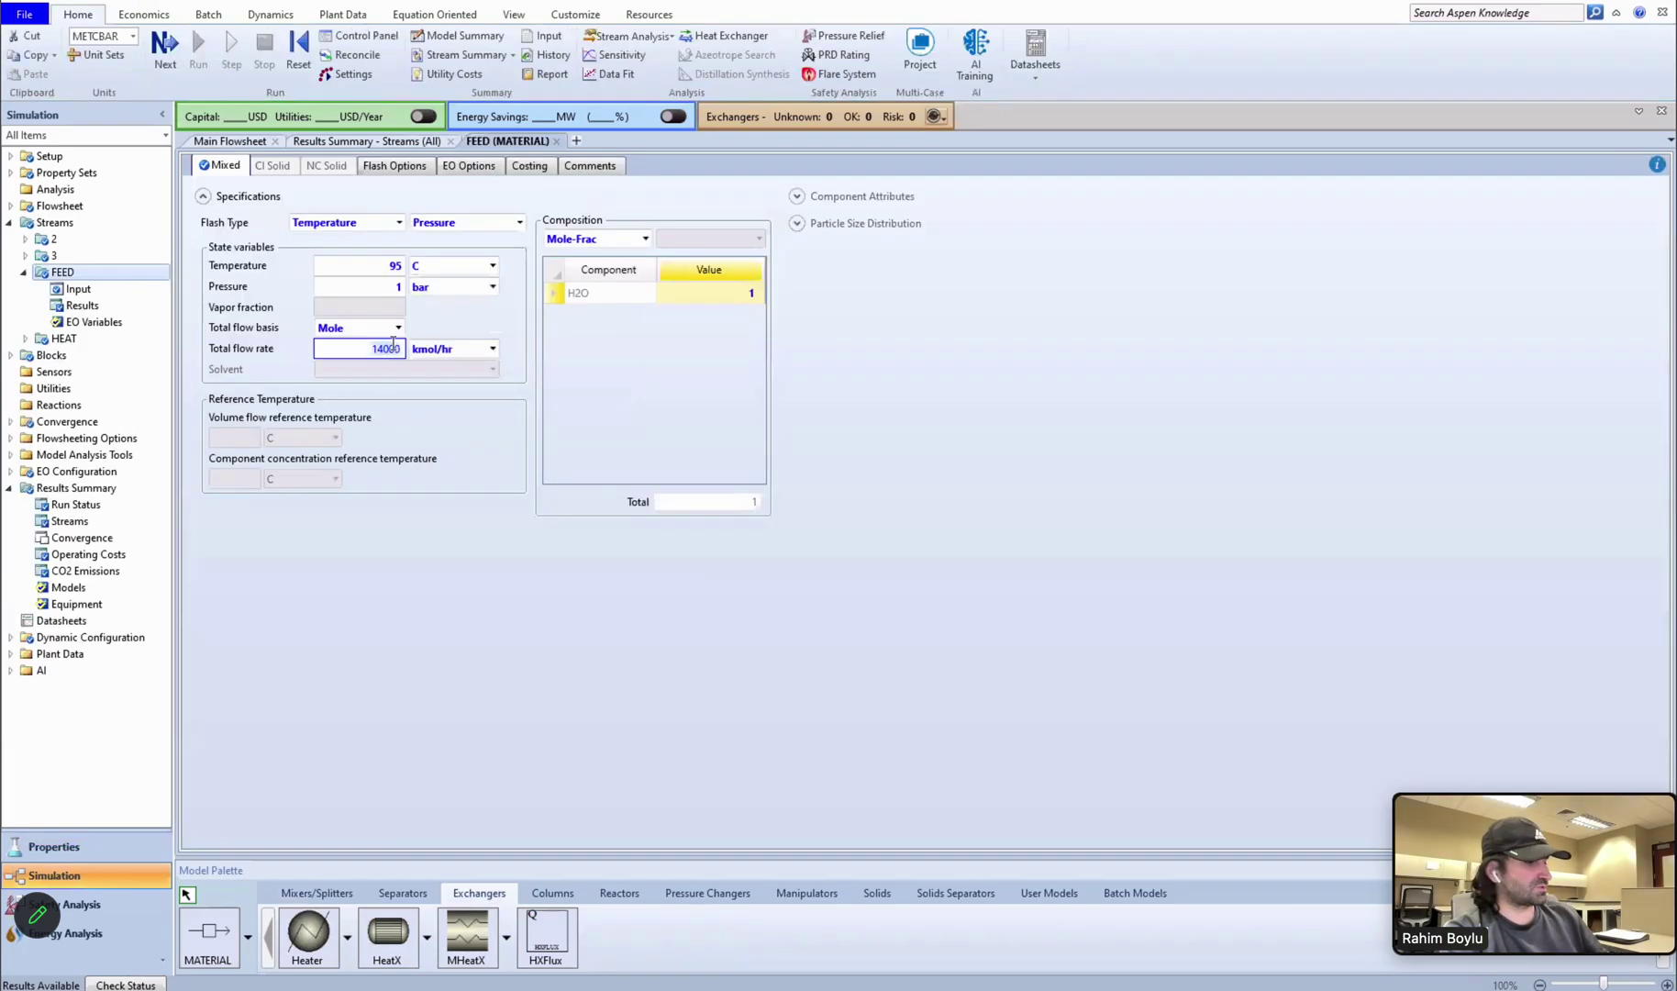
type("15")
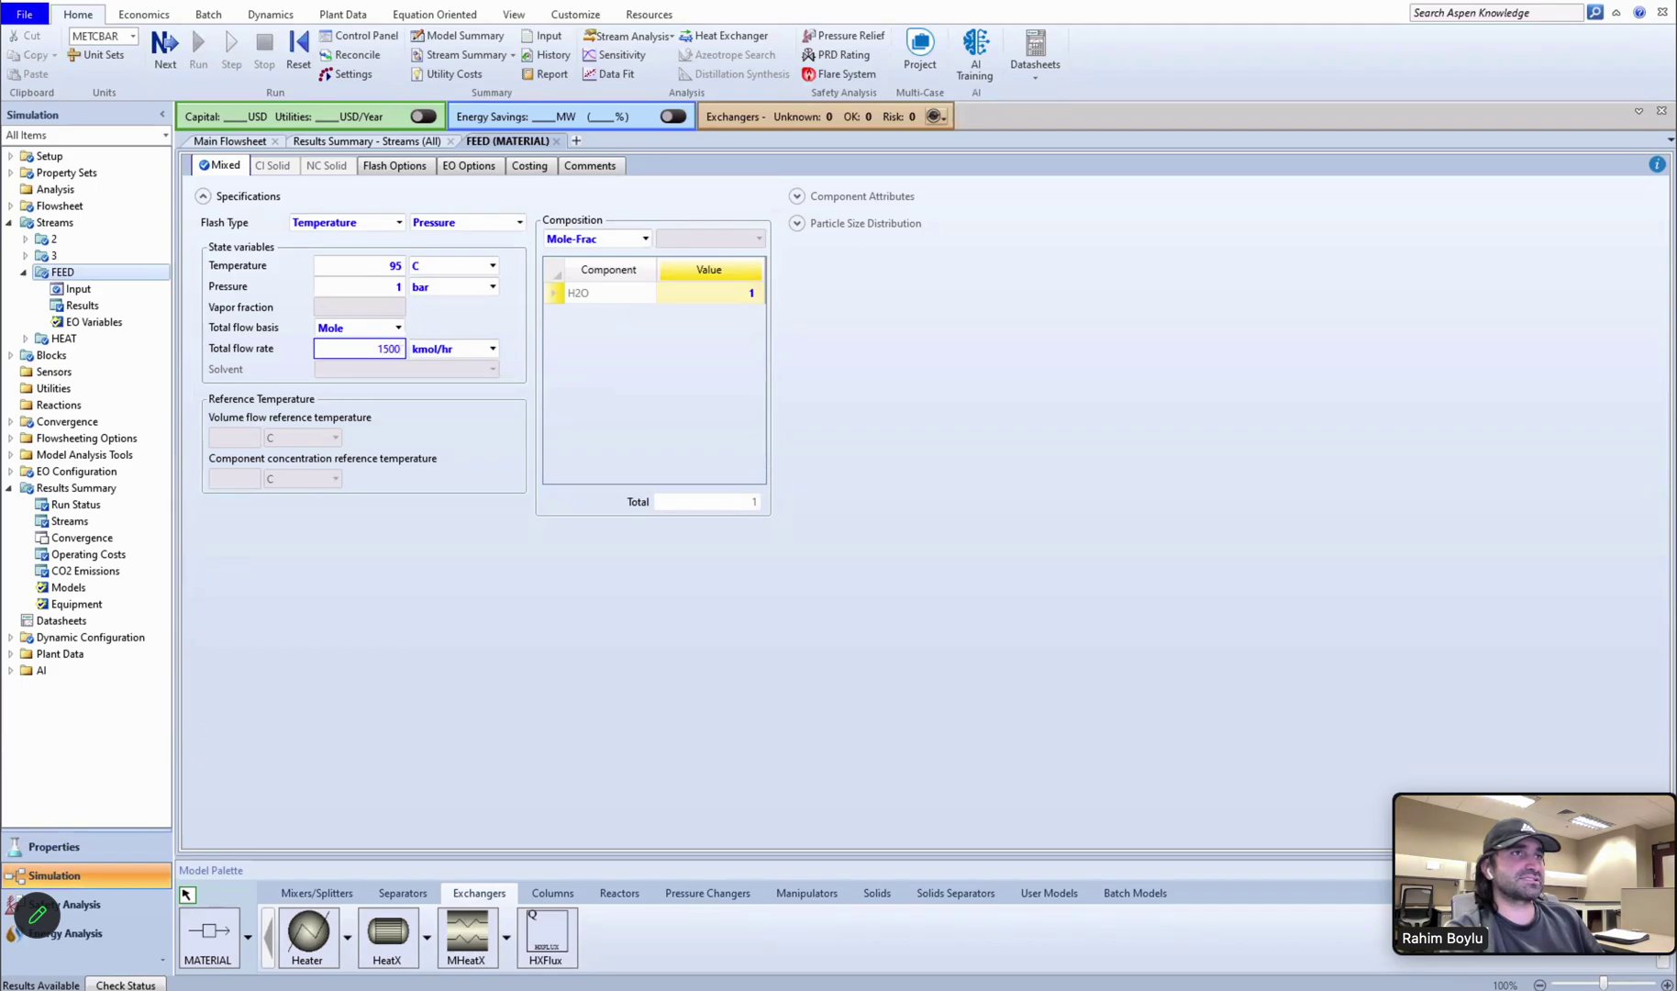
type("00")
key("Return")
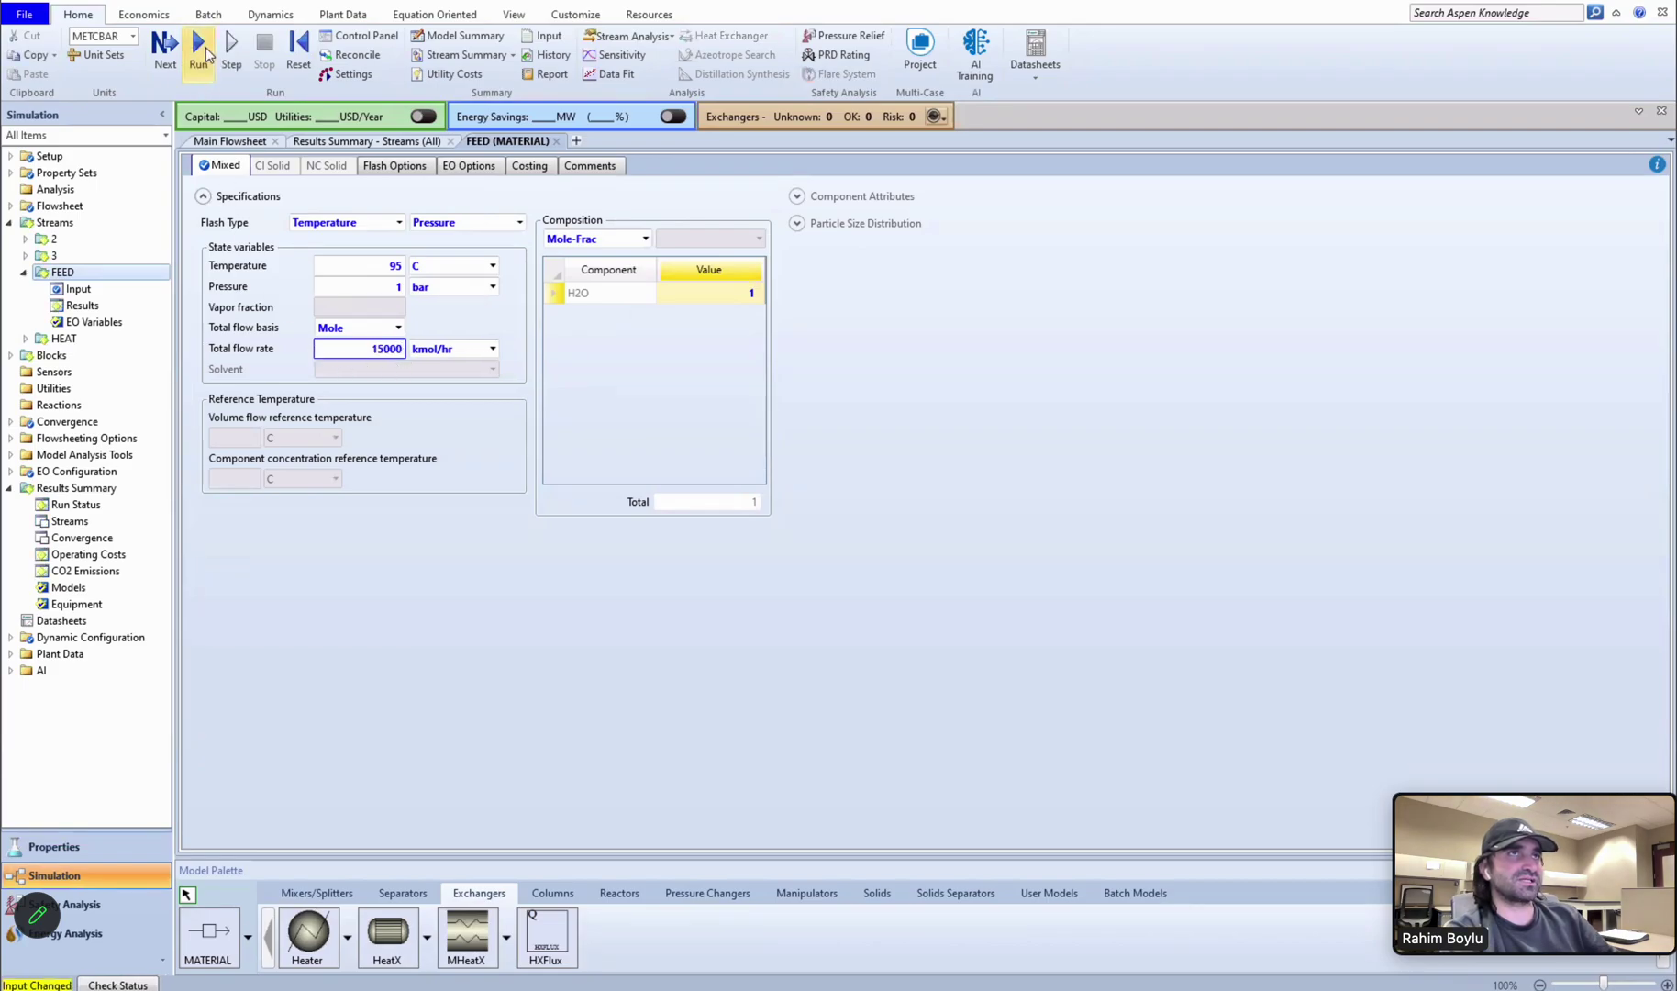
left_click(198, 47)
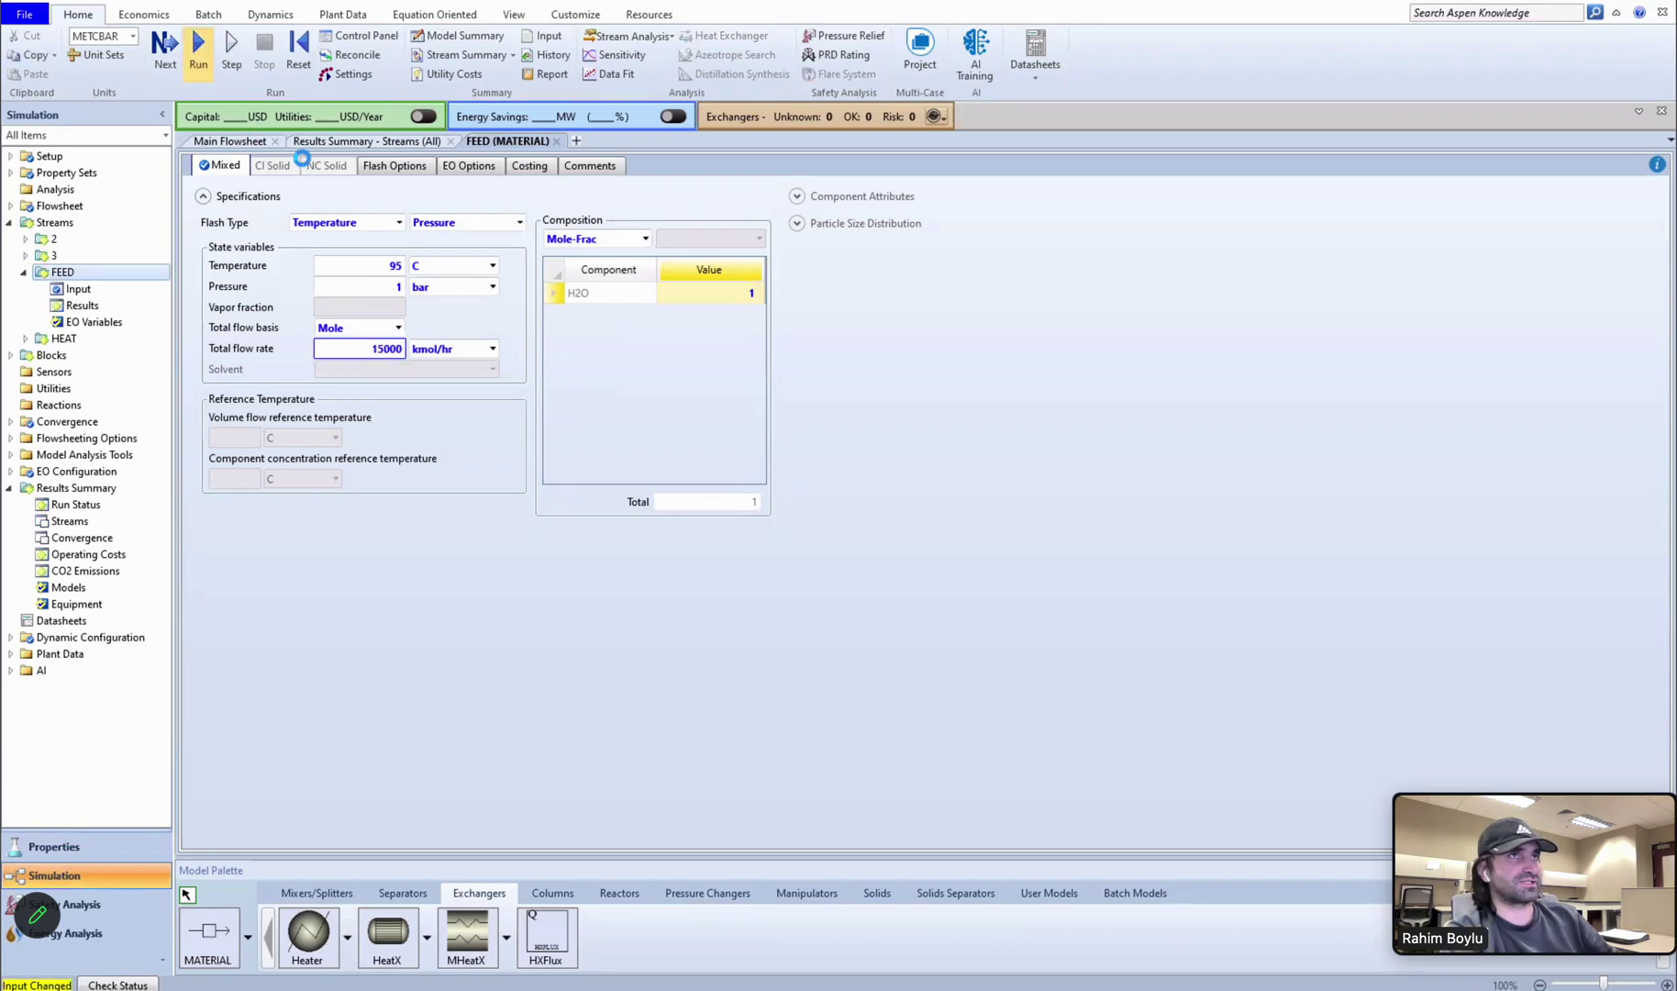
left_click(358, 144)
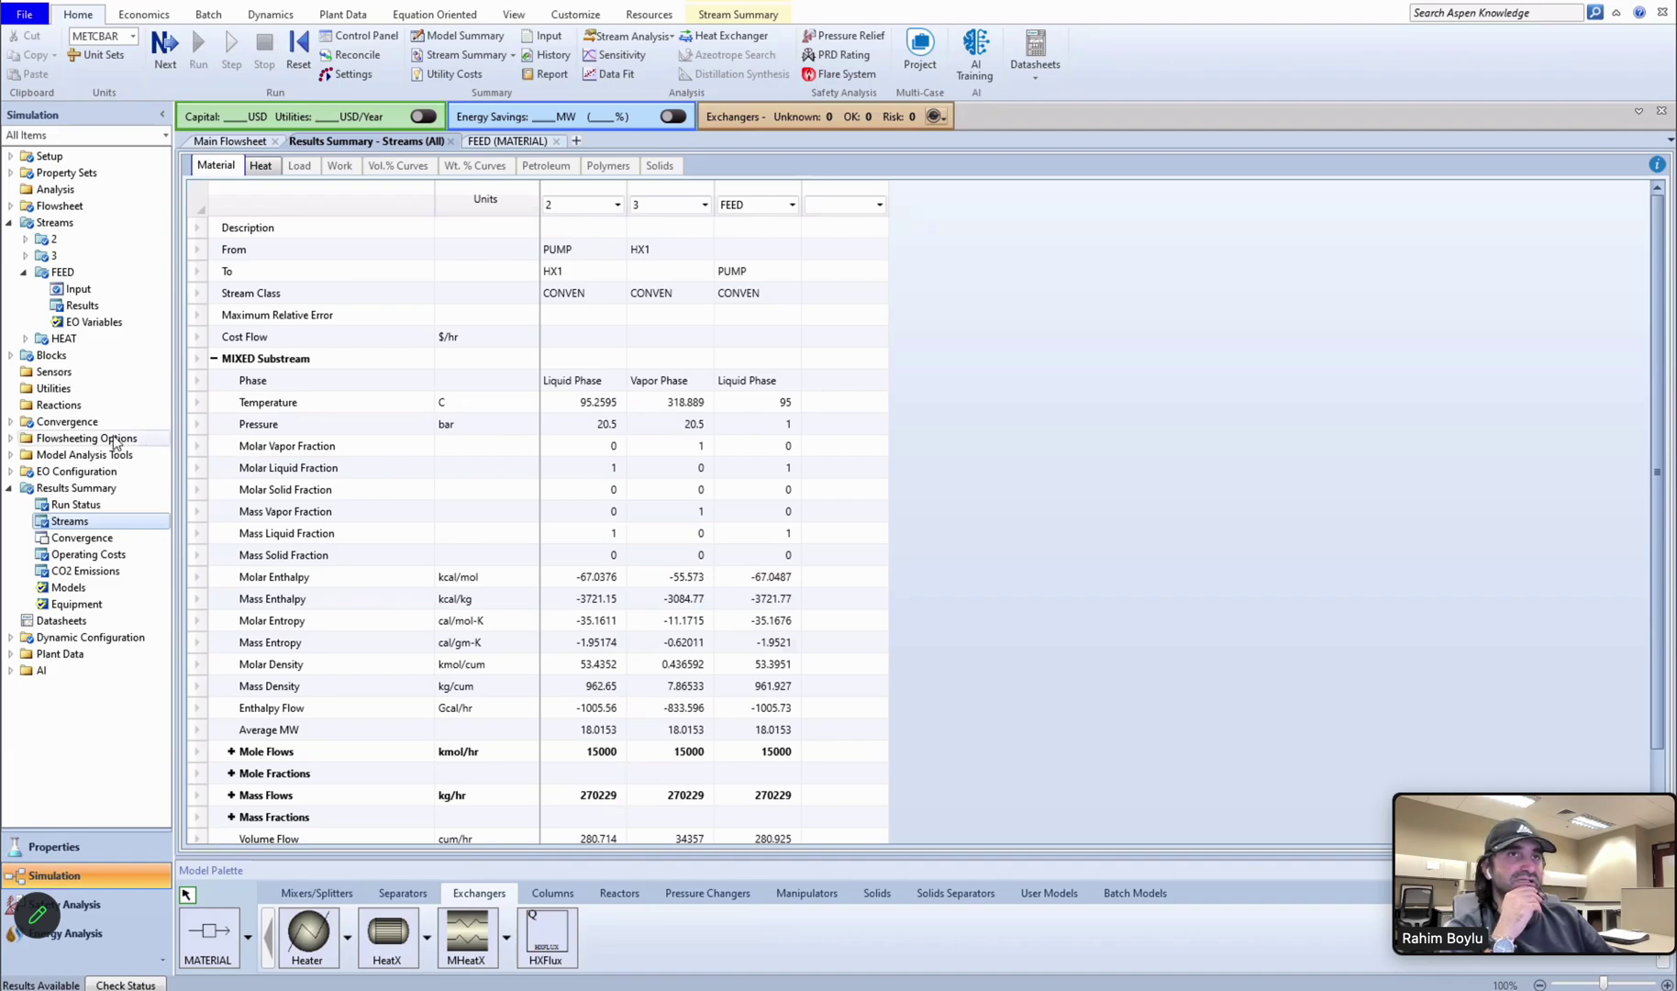
left_click(10, 439)
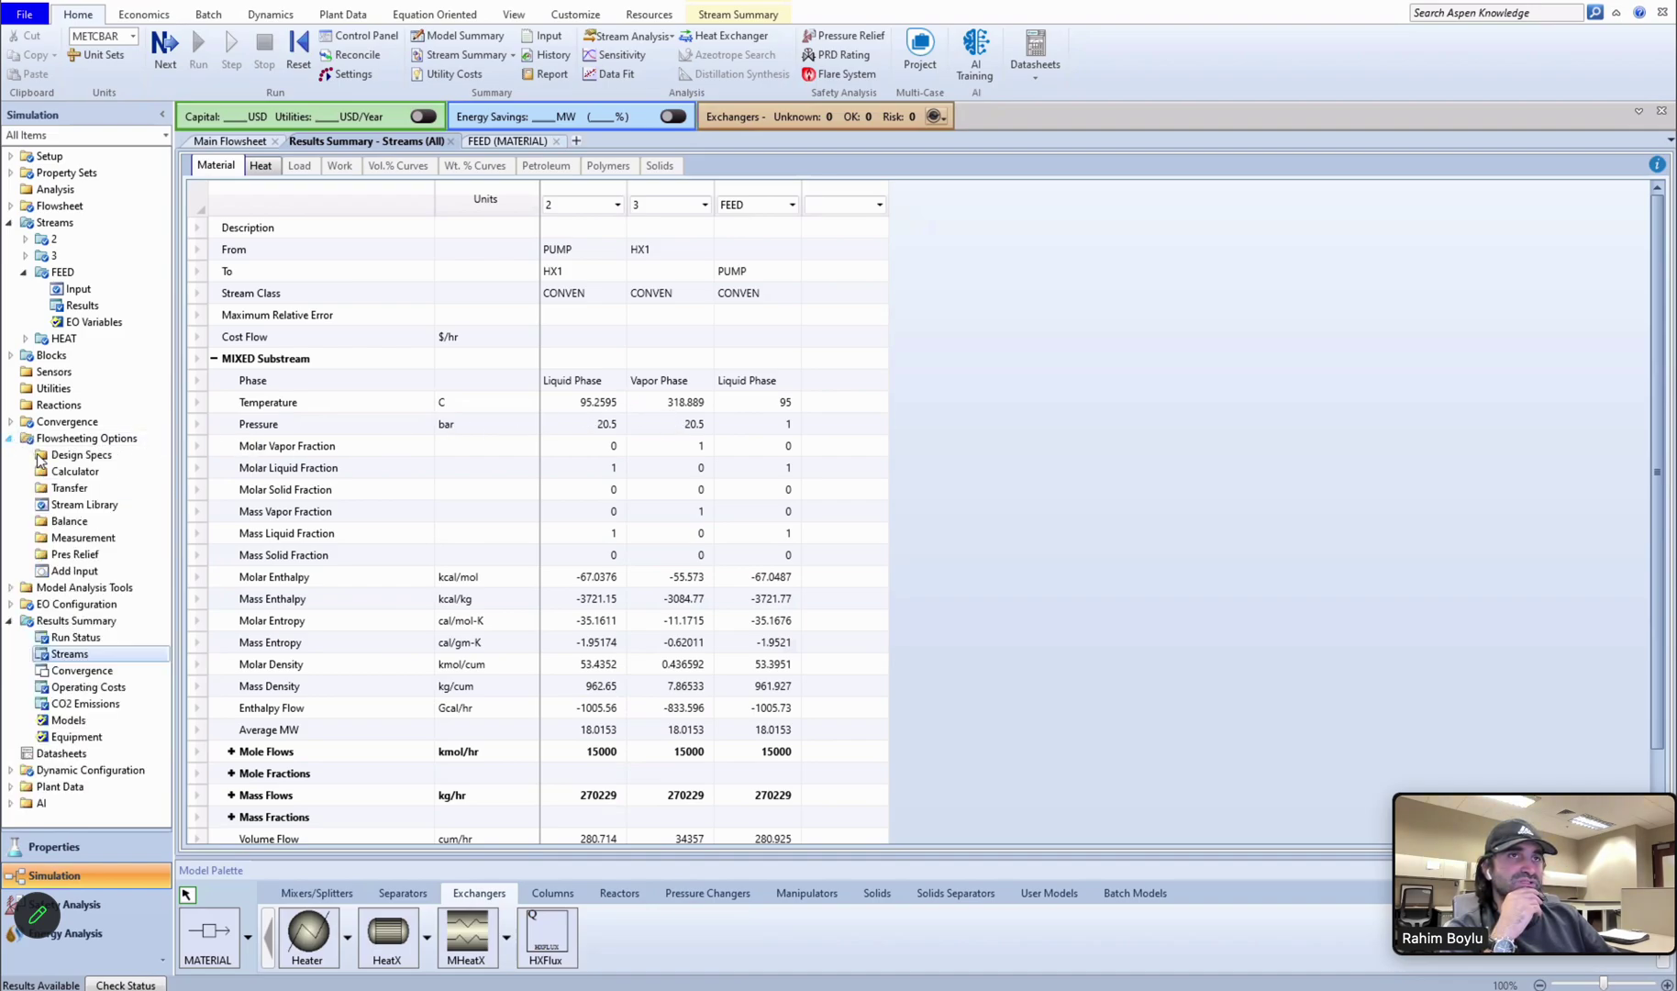
Create design spec T3 and add a sampled variable named T3.
left_click(83, 469)
left_click(85, 458)
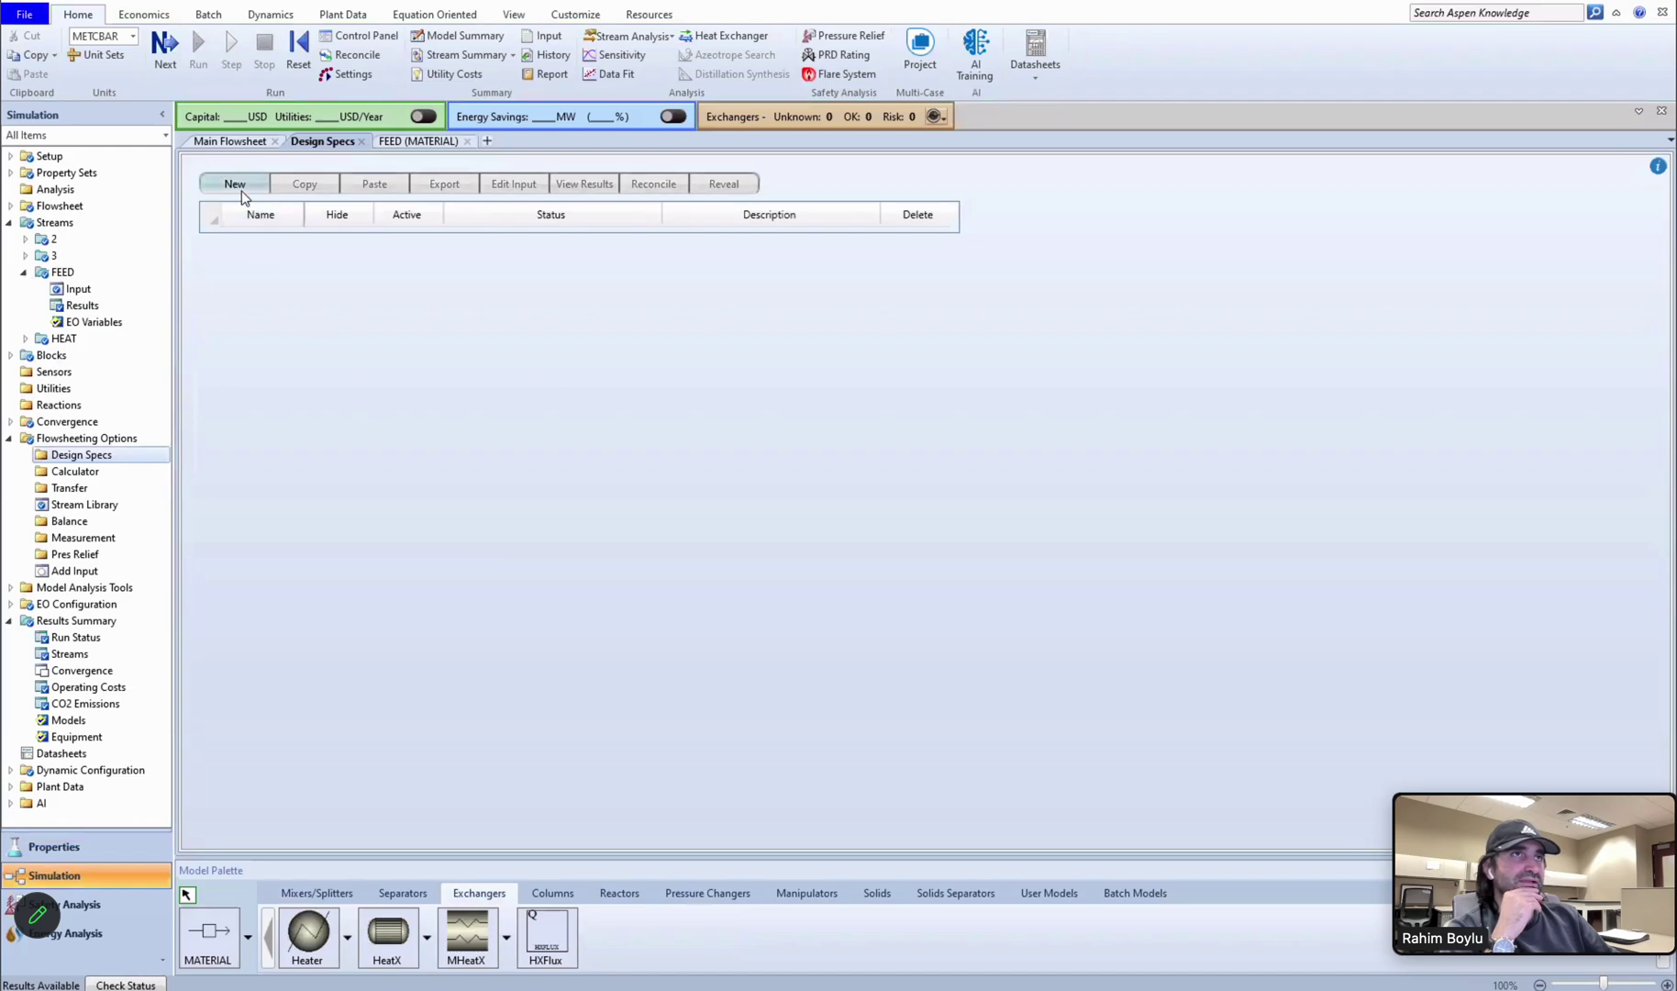
type("T3")
key("Return")
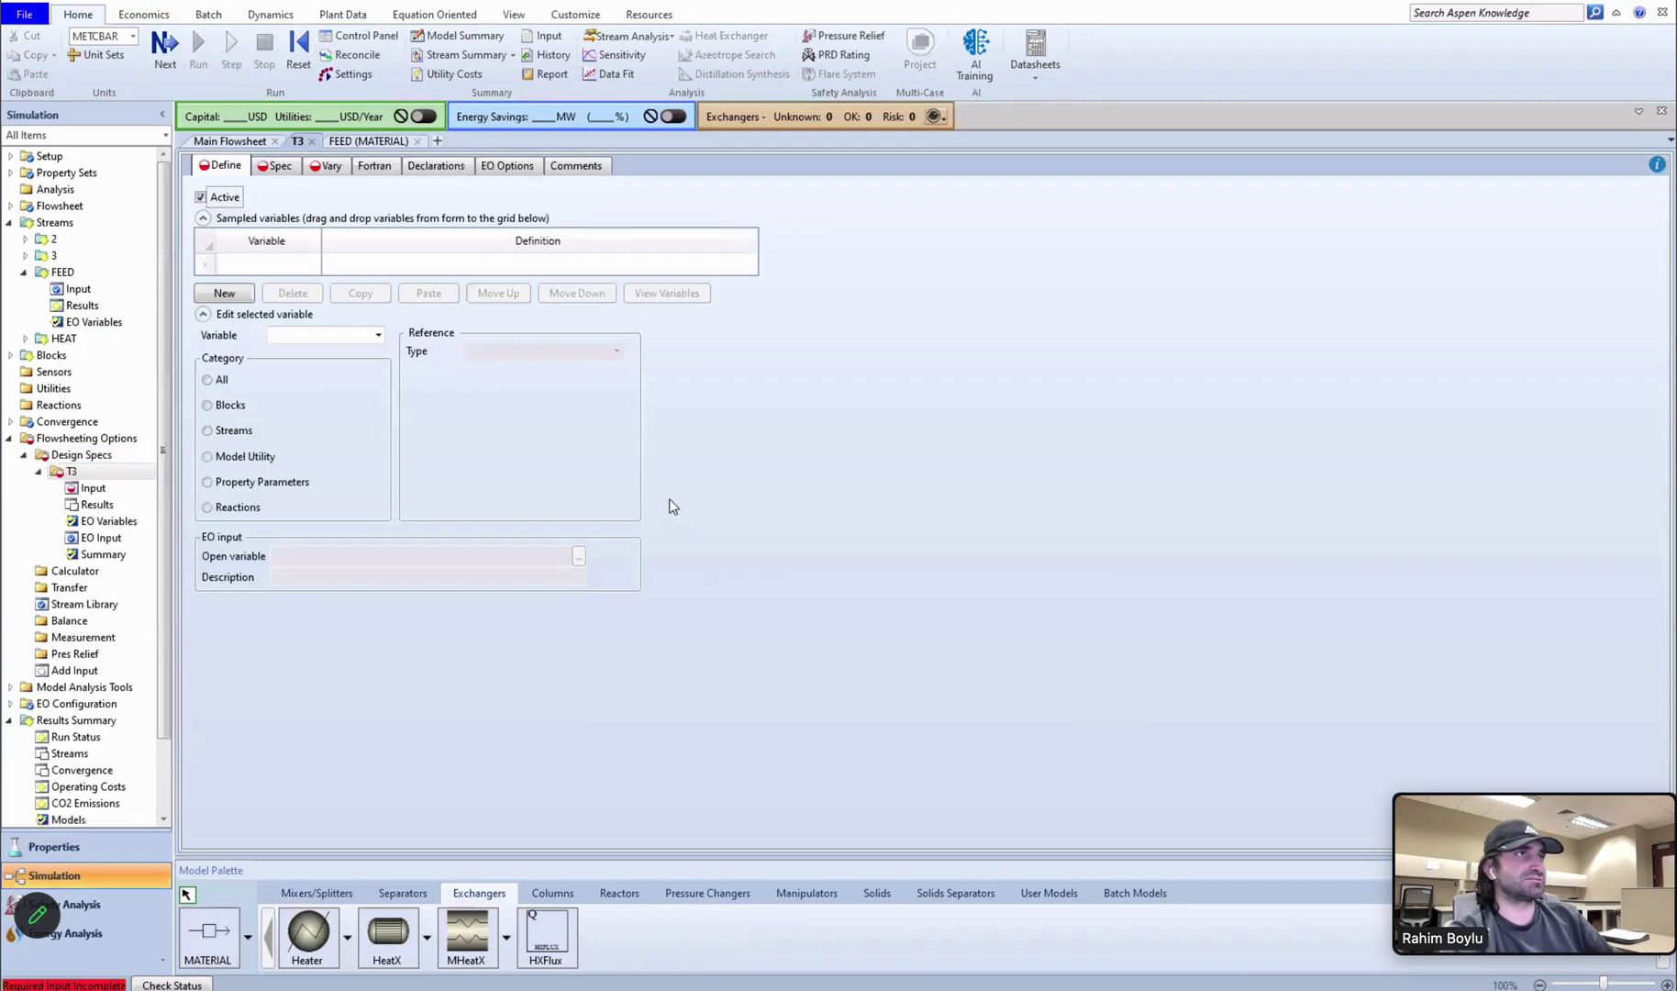
left_click(278, 268)
left_click(376, 335)
left_click(271, 268)
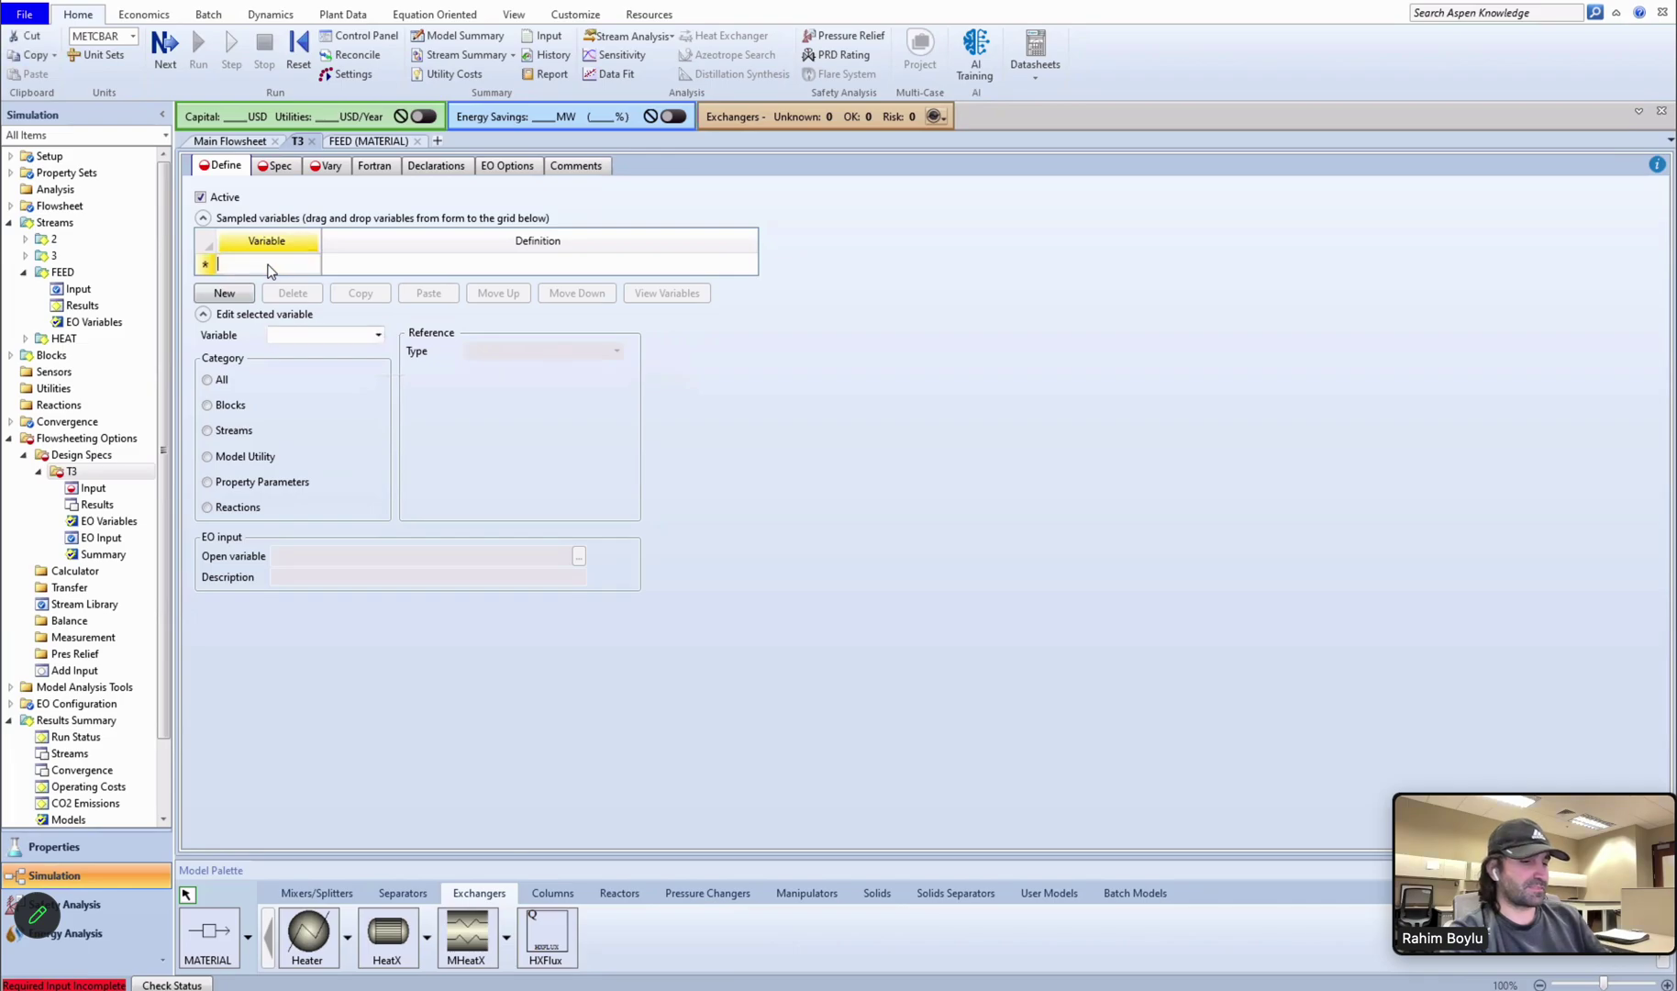
key("Return")
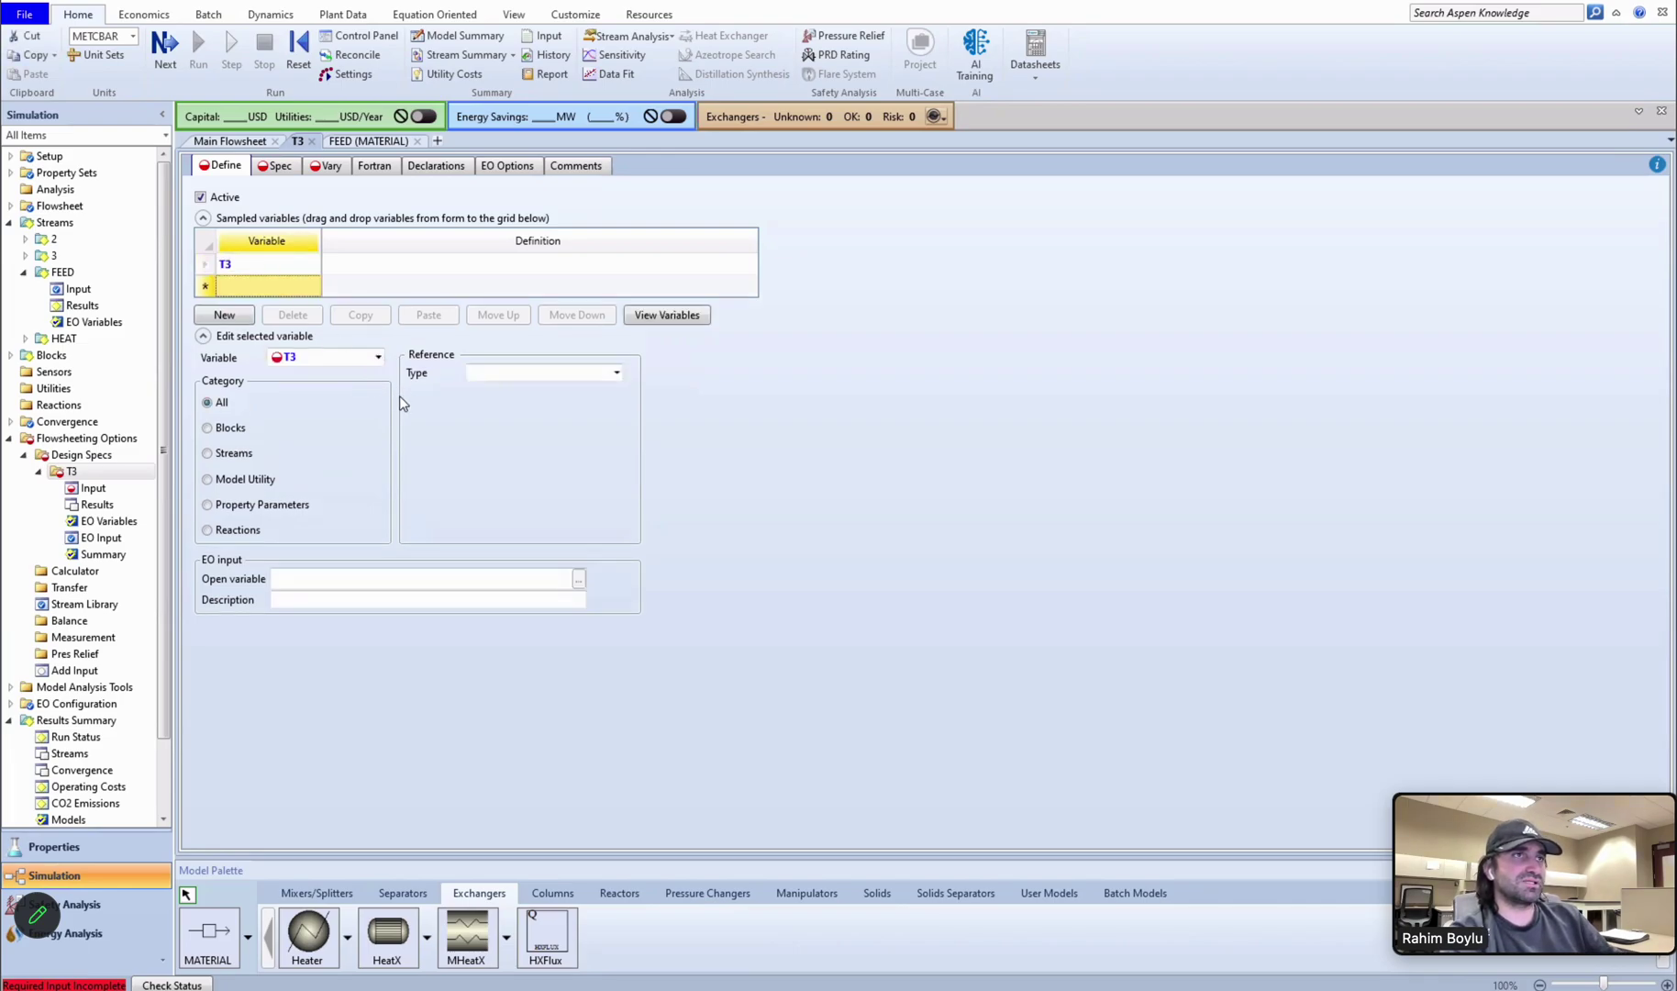
Define T3 as a Stream-Var: temperature TEMP of stream 3.
left_click(616, 374)
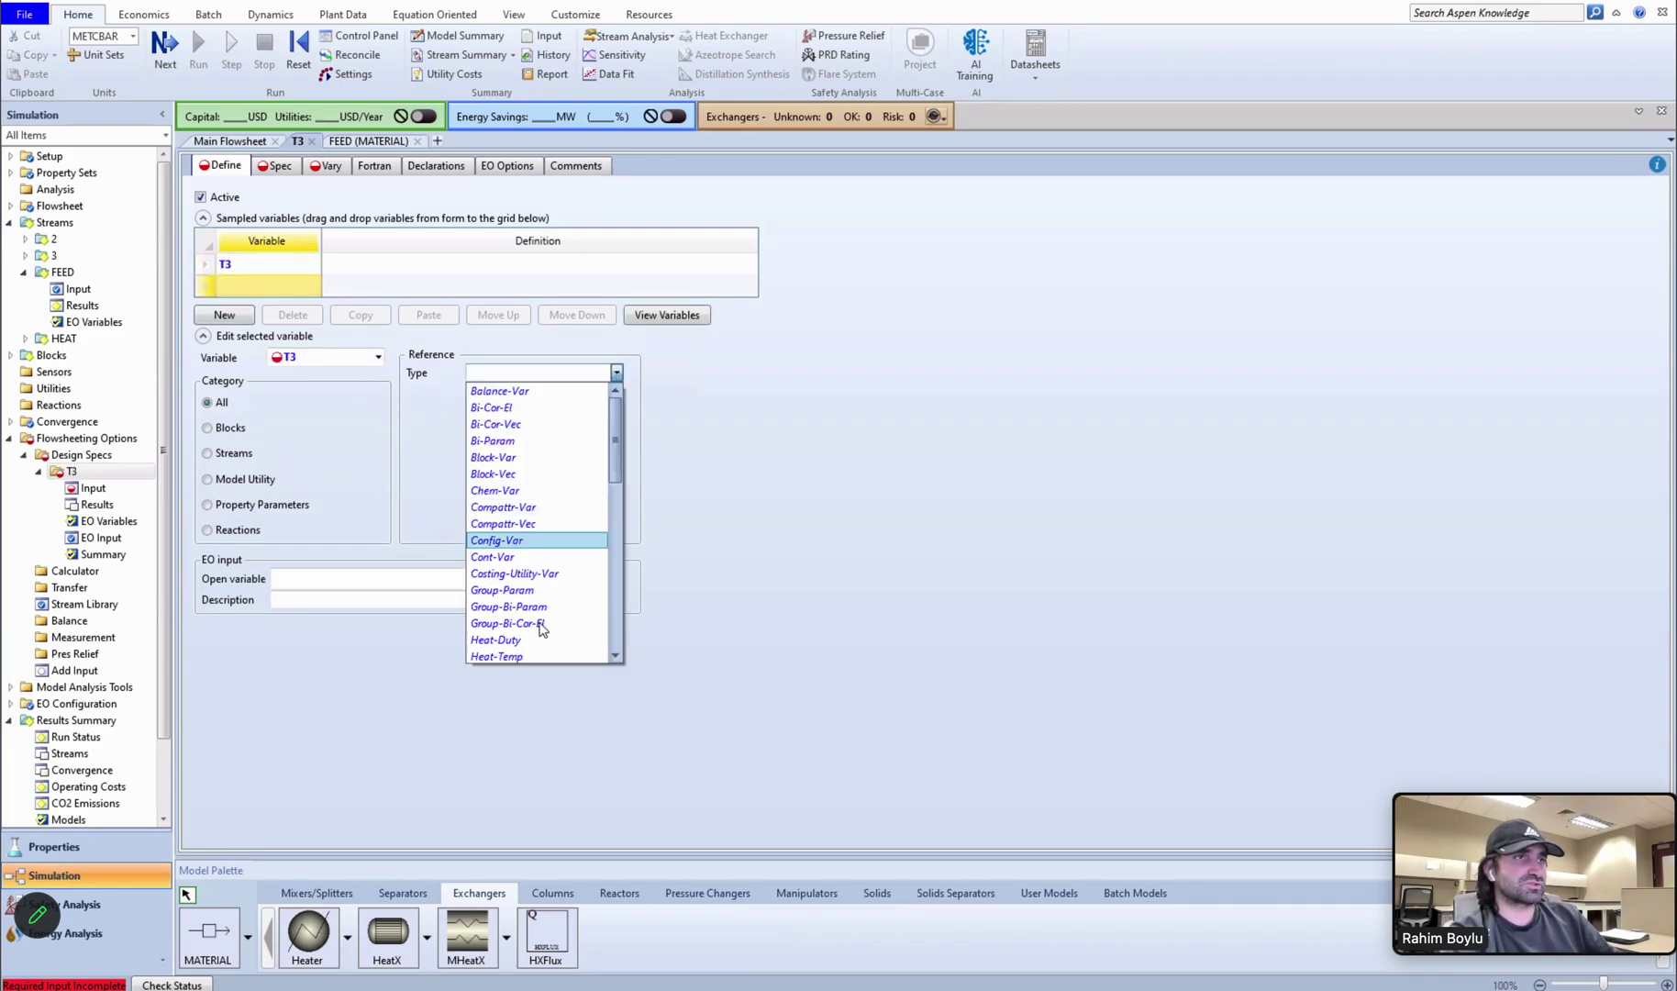
scroll(542, 628, "down", 4)
left_click(540, 620)
left_click(616, 393)
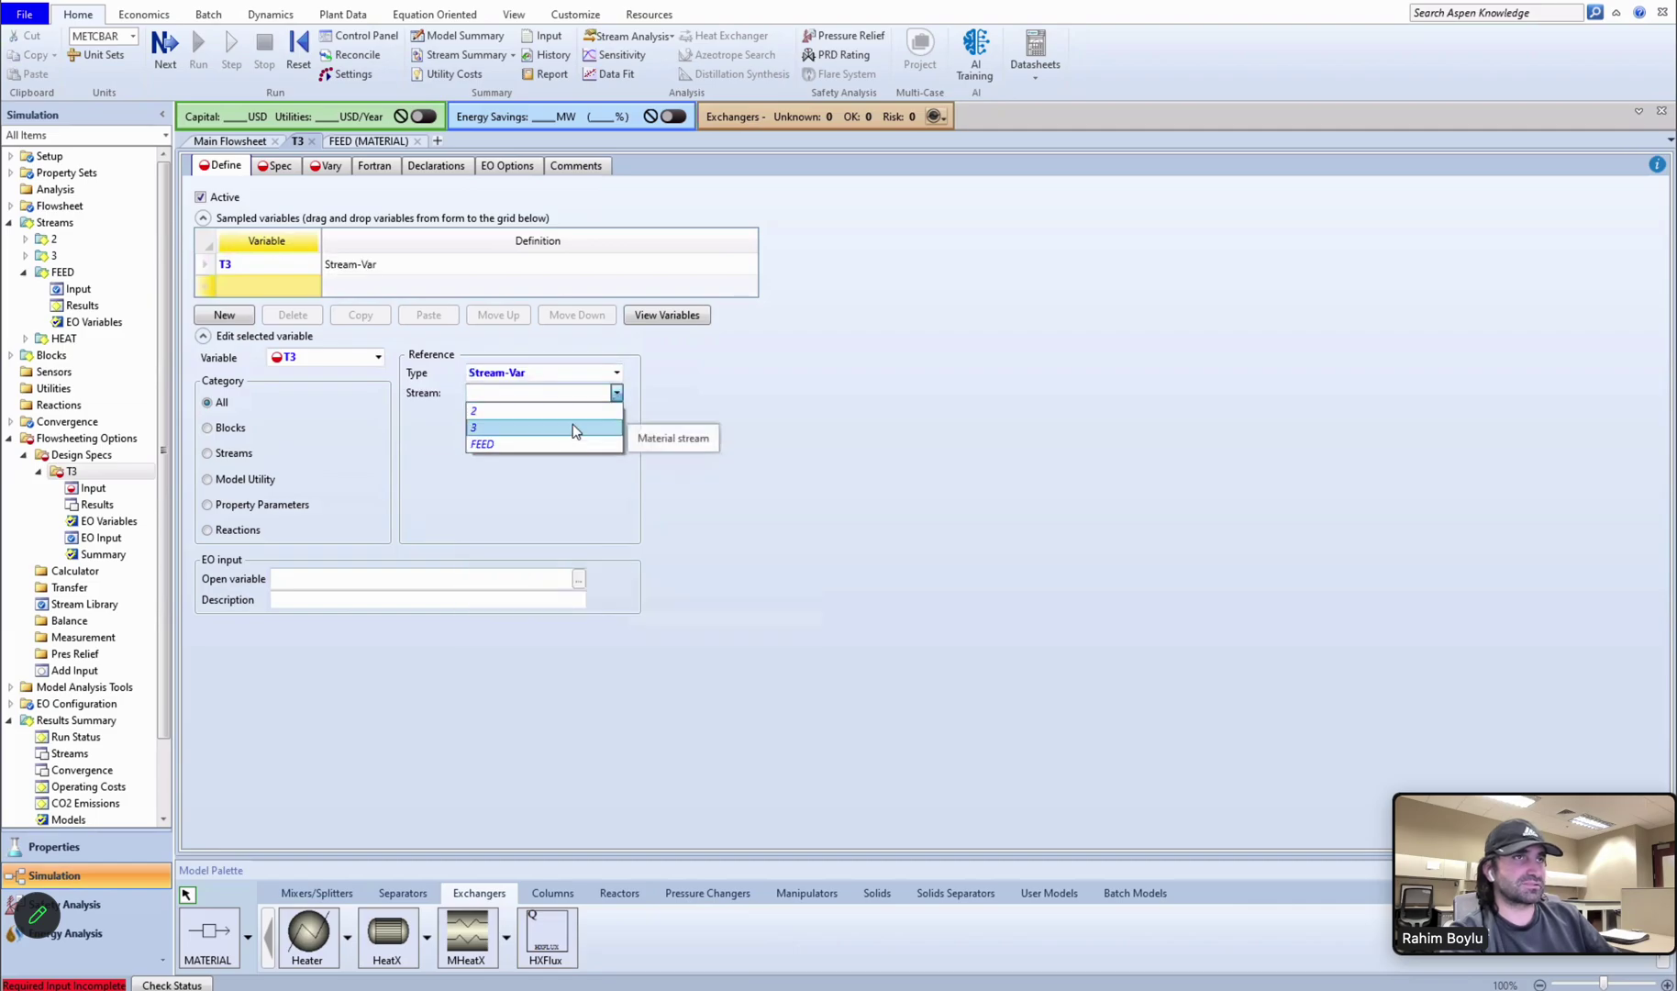
left_click(574, 428)
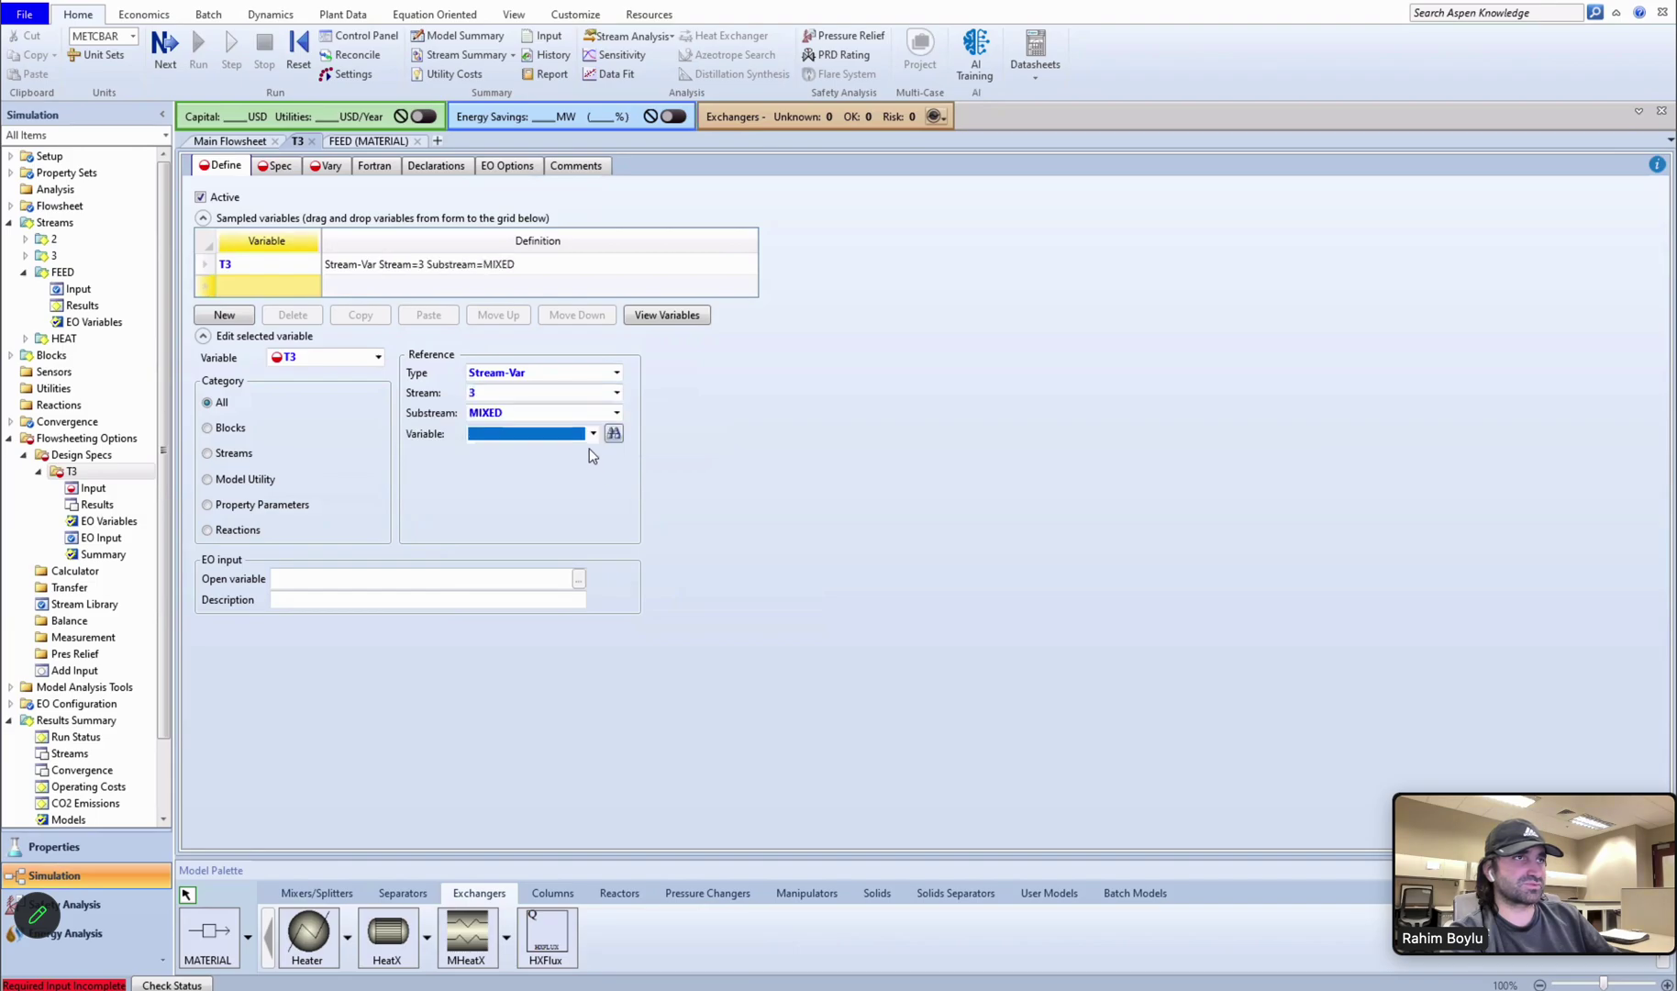
left_click(594, 433)
left_click(543, 557)
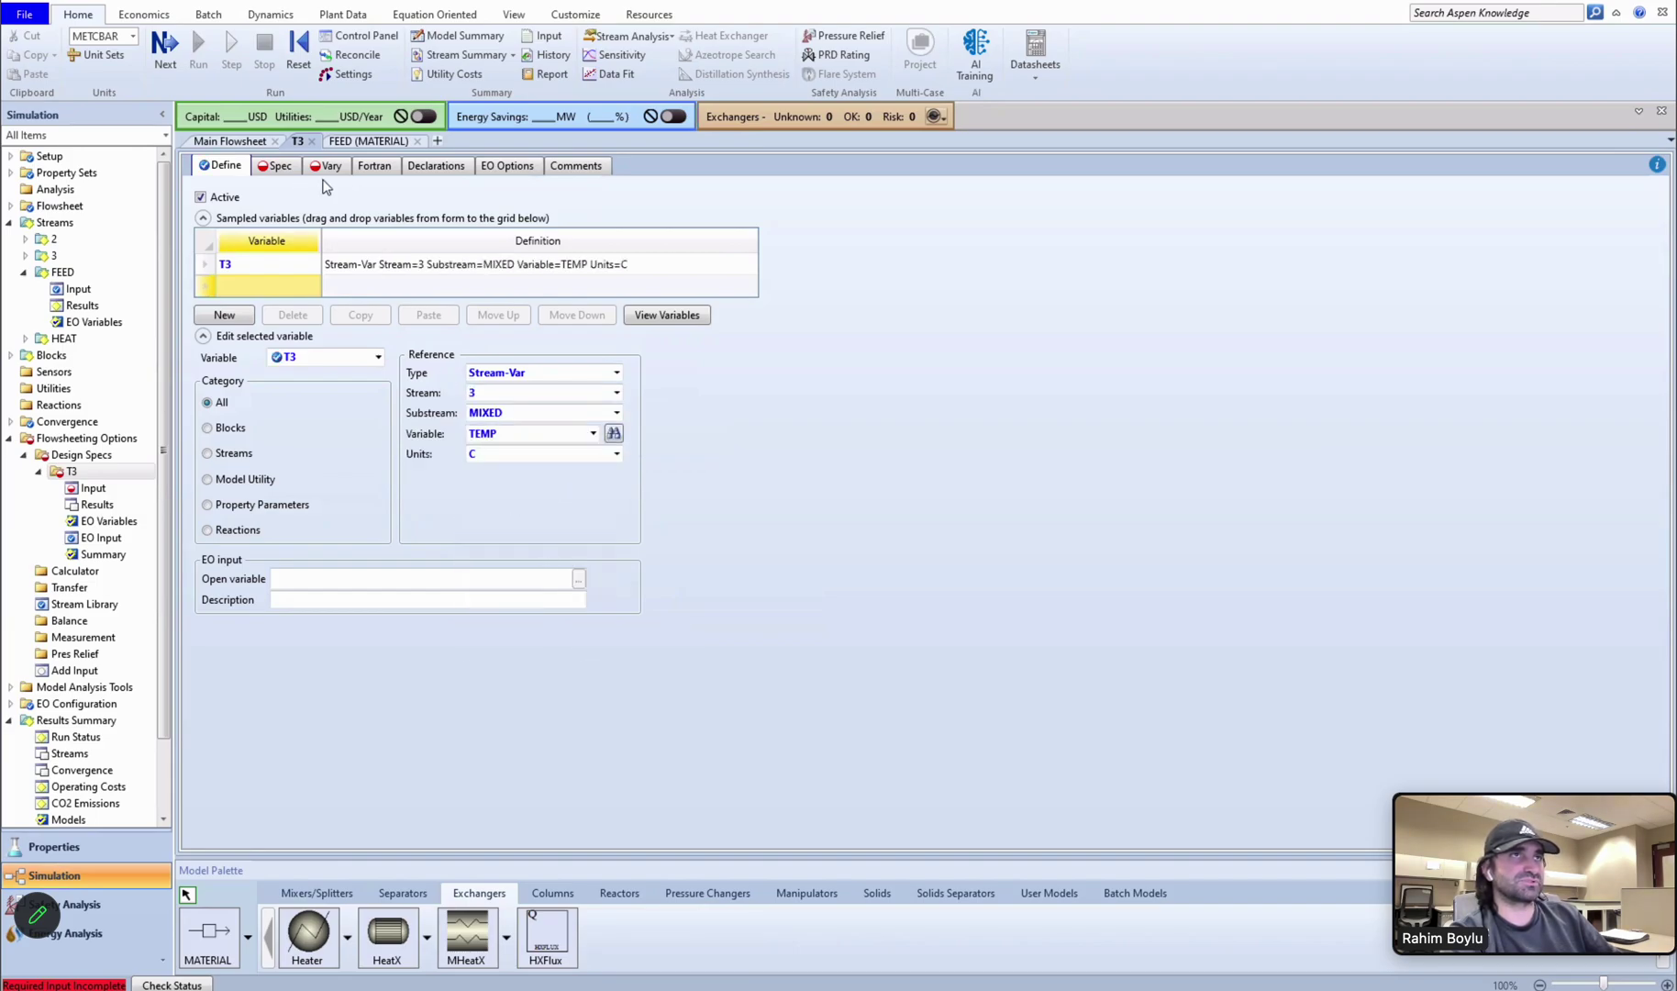
left_click(280, 169)
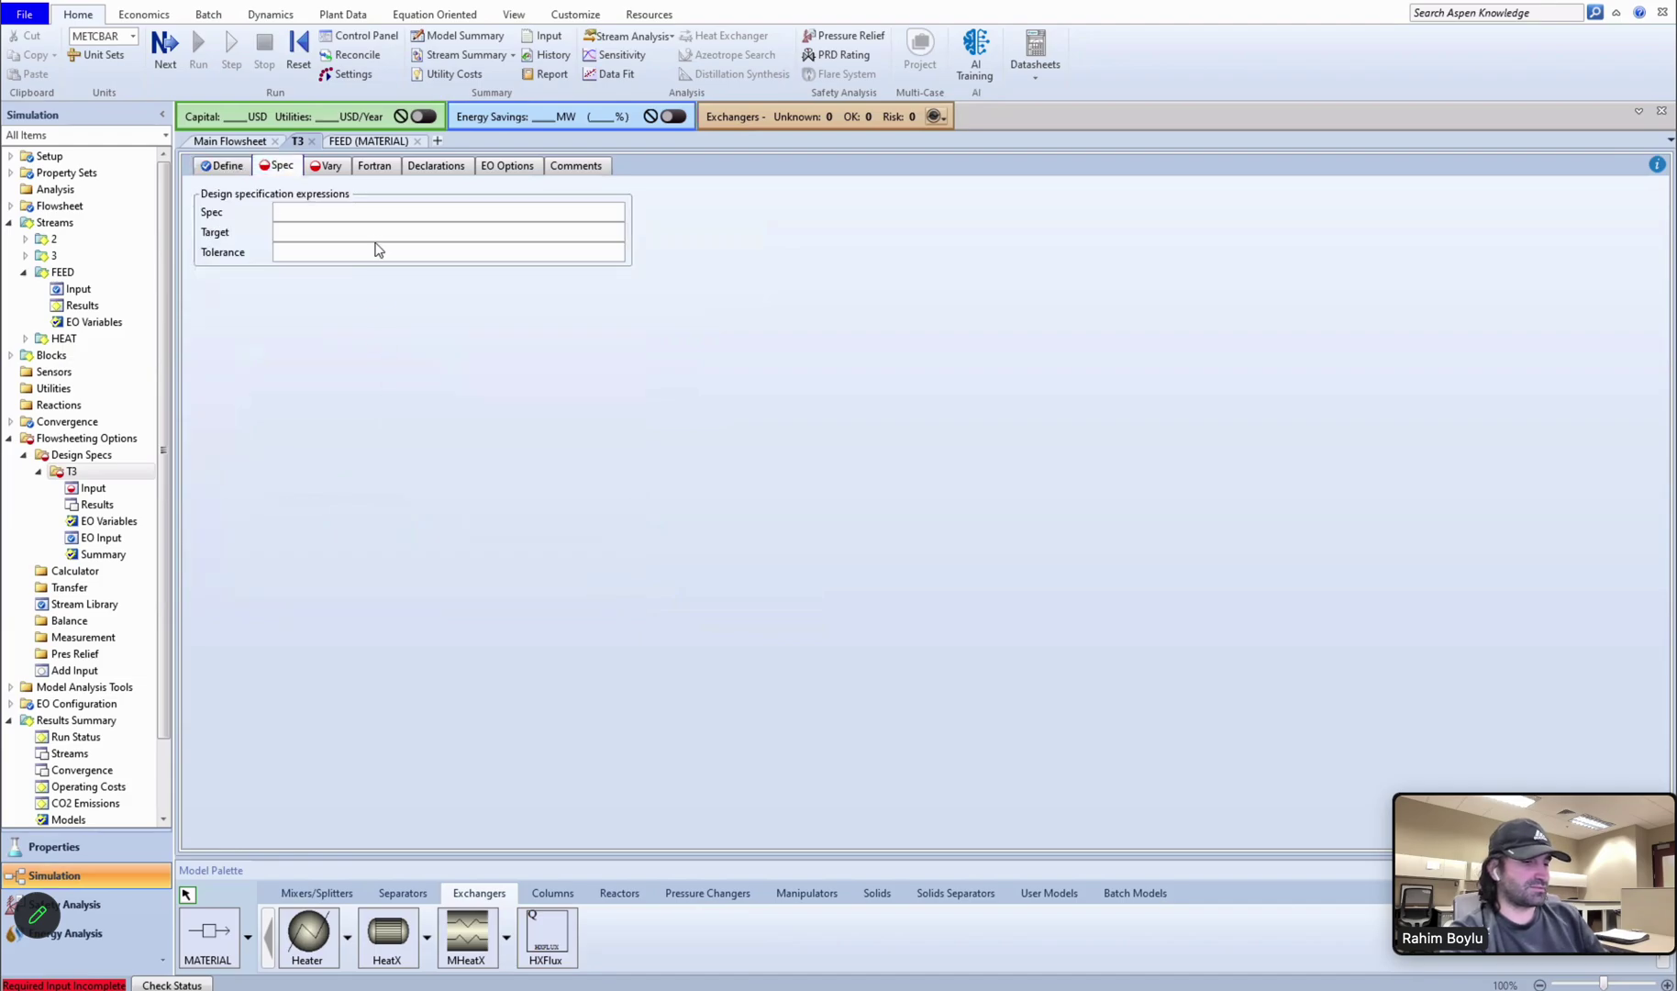
Set the spec to T3 with target 360 and tolerance 0.1.
type("T3")
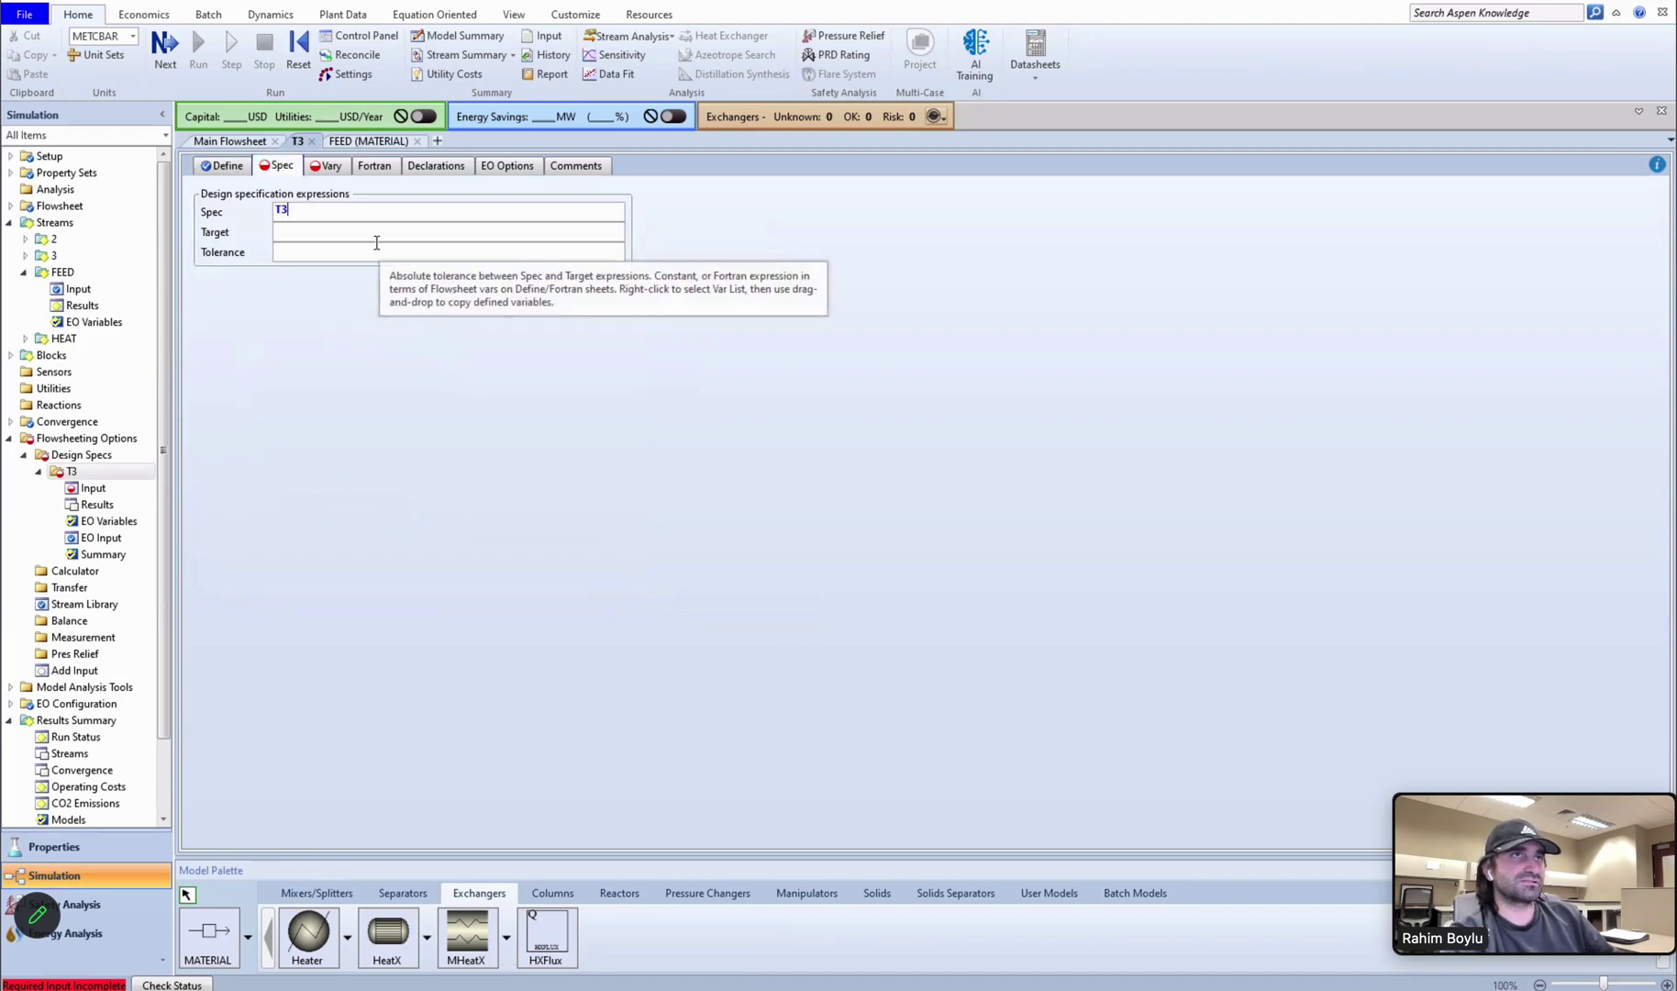
key("Tab")
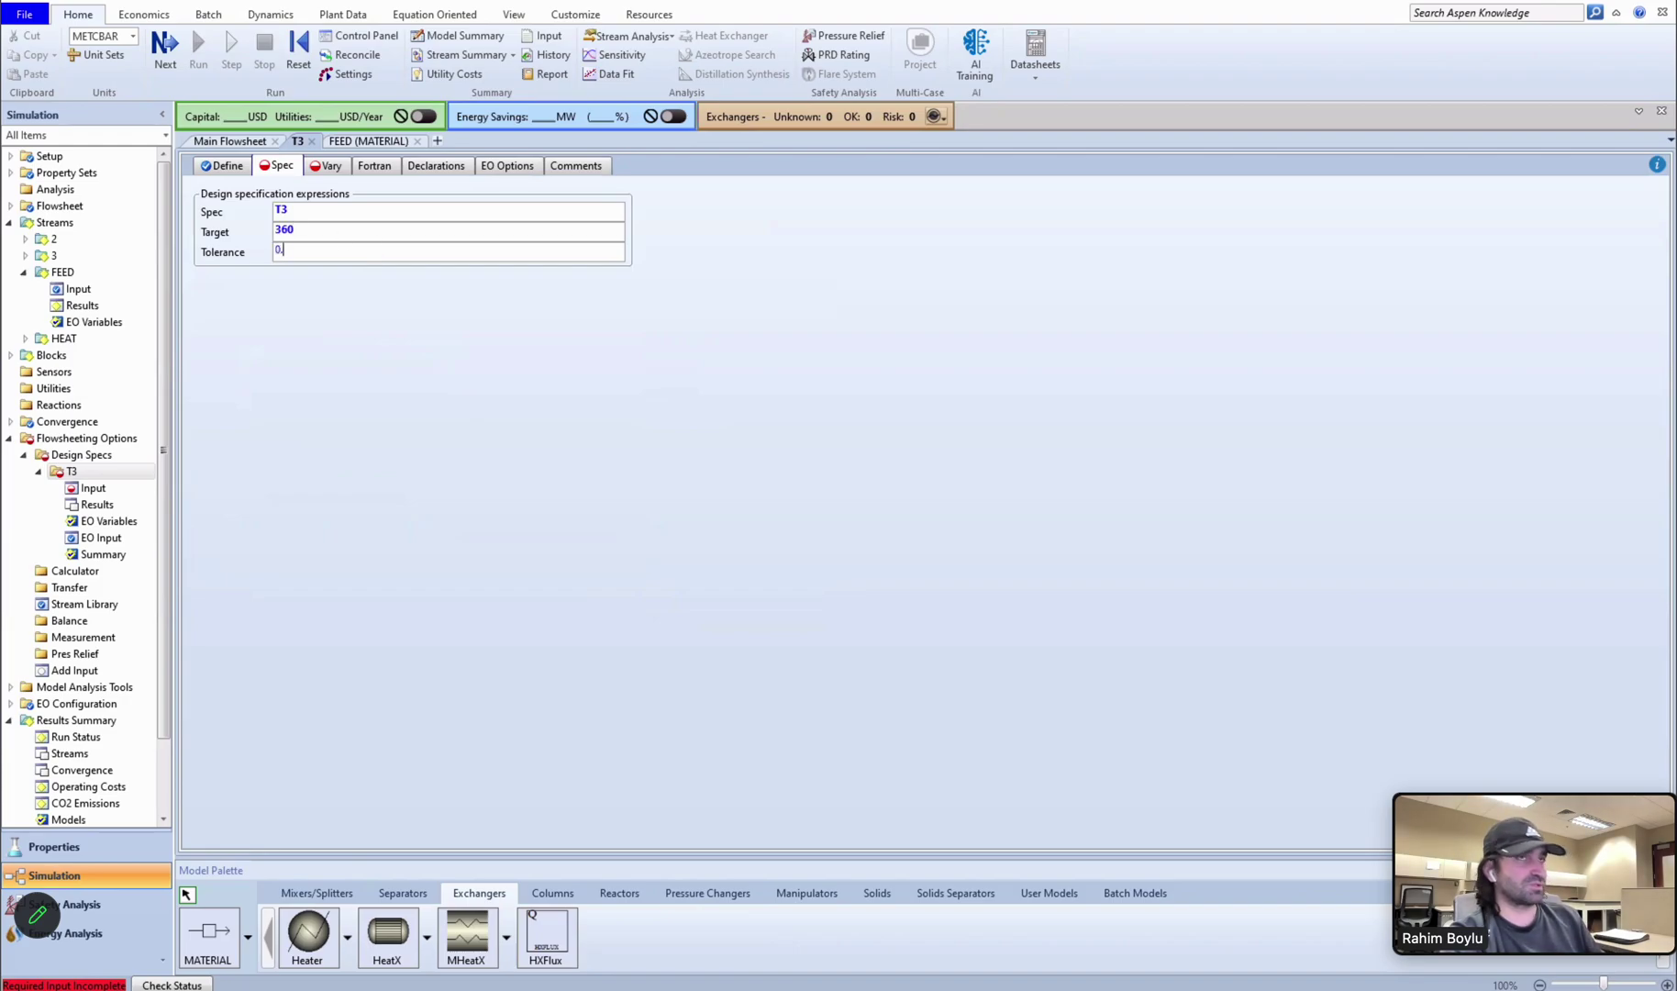
left_click(330, 166)
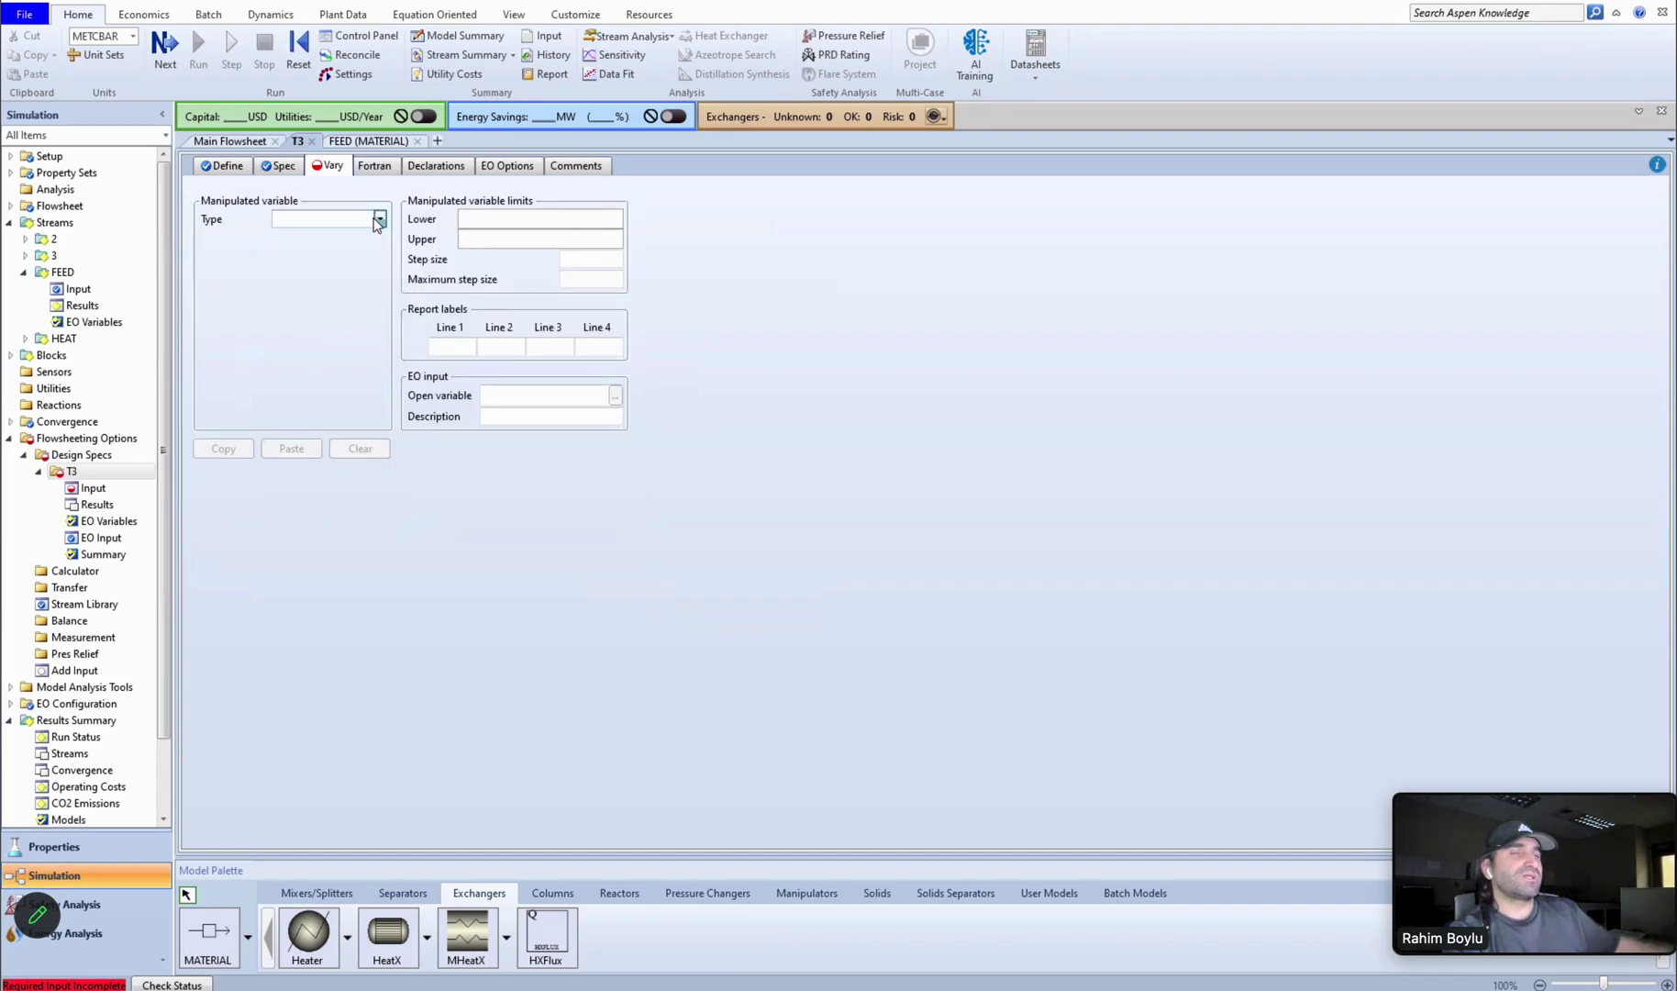
Vary FEED's H2O mole flow between 14000 and 15000 kmol/hr.
left_click(378, 220)
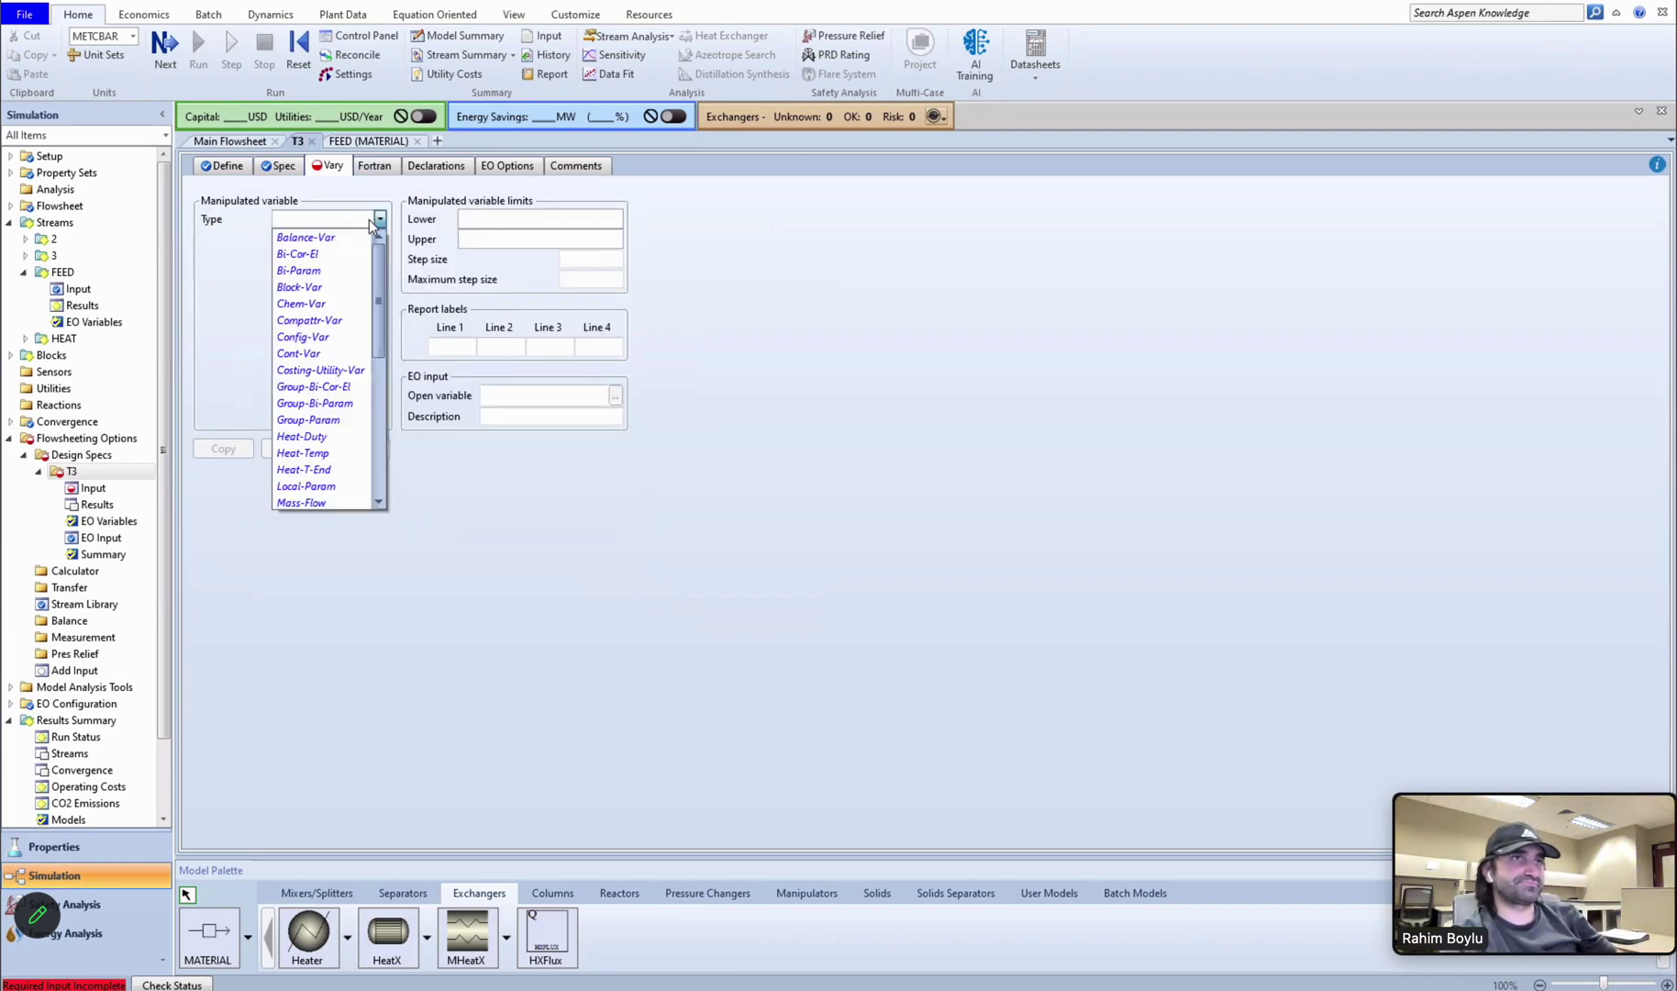
scroll(312, 386, "down", 3)
left_click(331, 391)
left_click(378, 240)
left_click(380, 287)
left_click(380, 279)
left_click(368, 304)
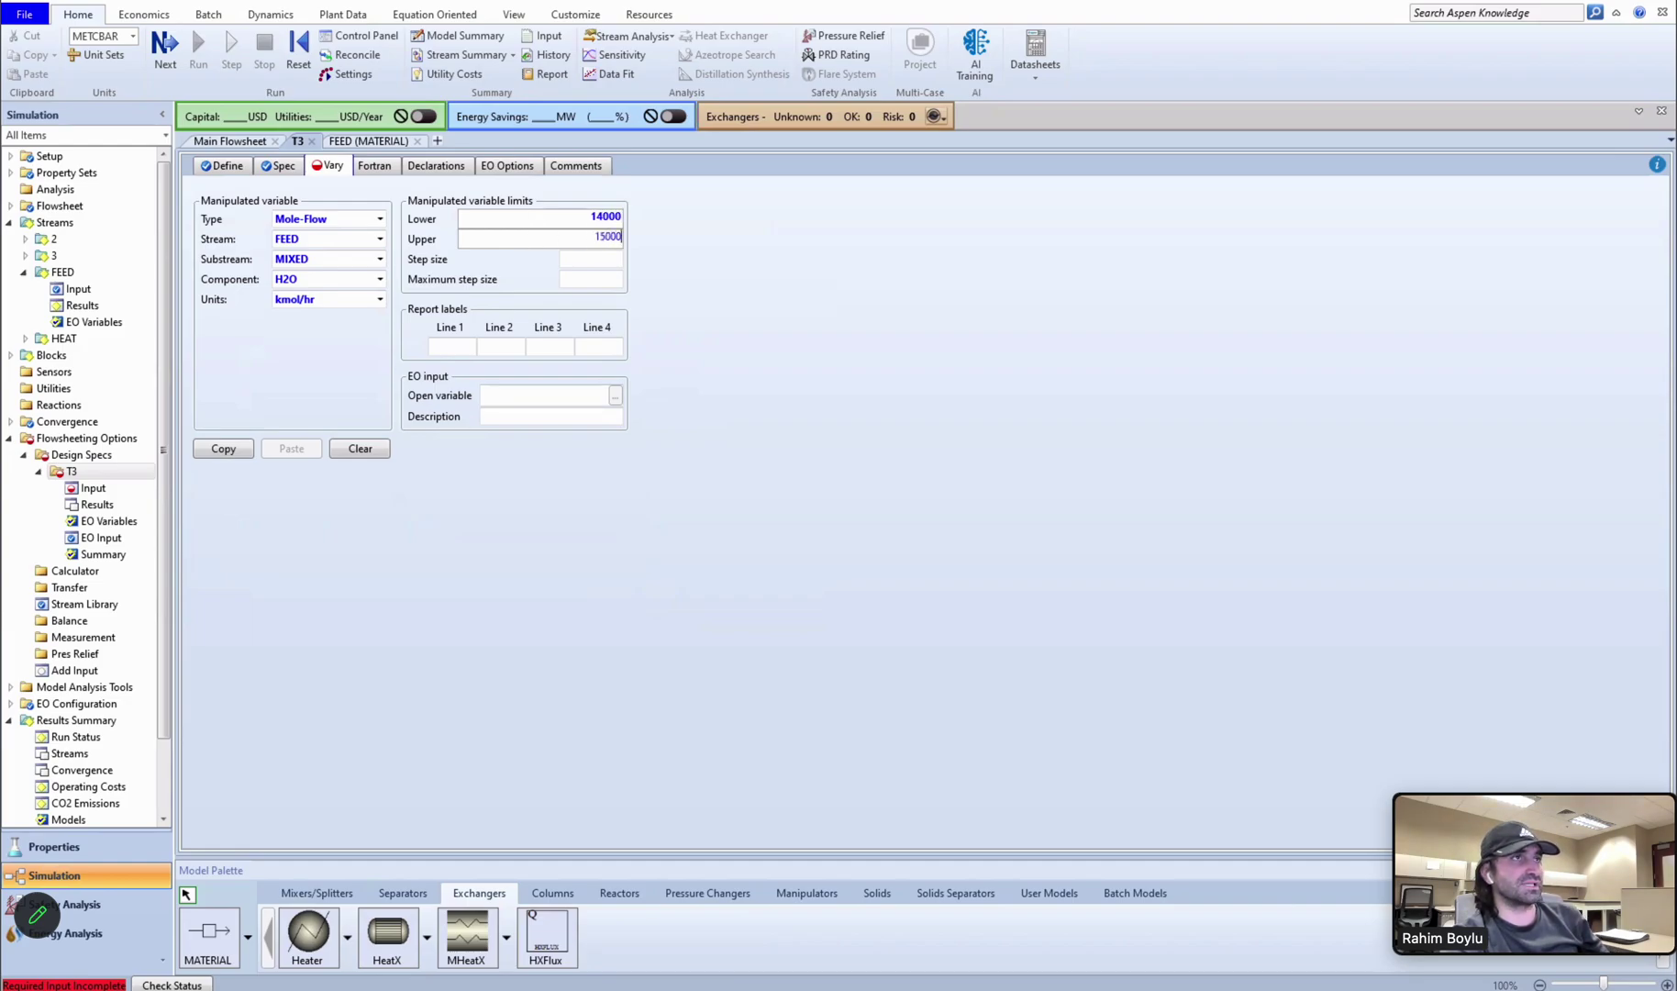
key("Return")
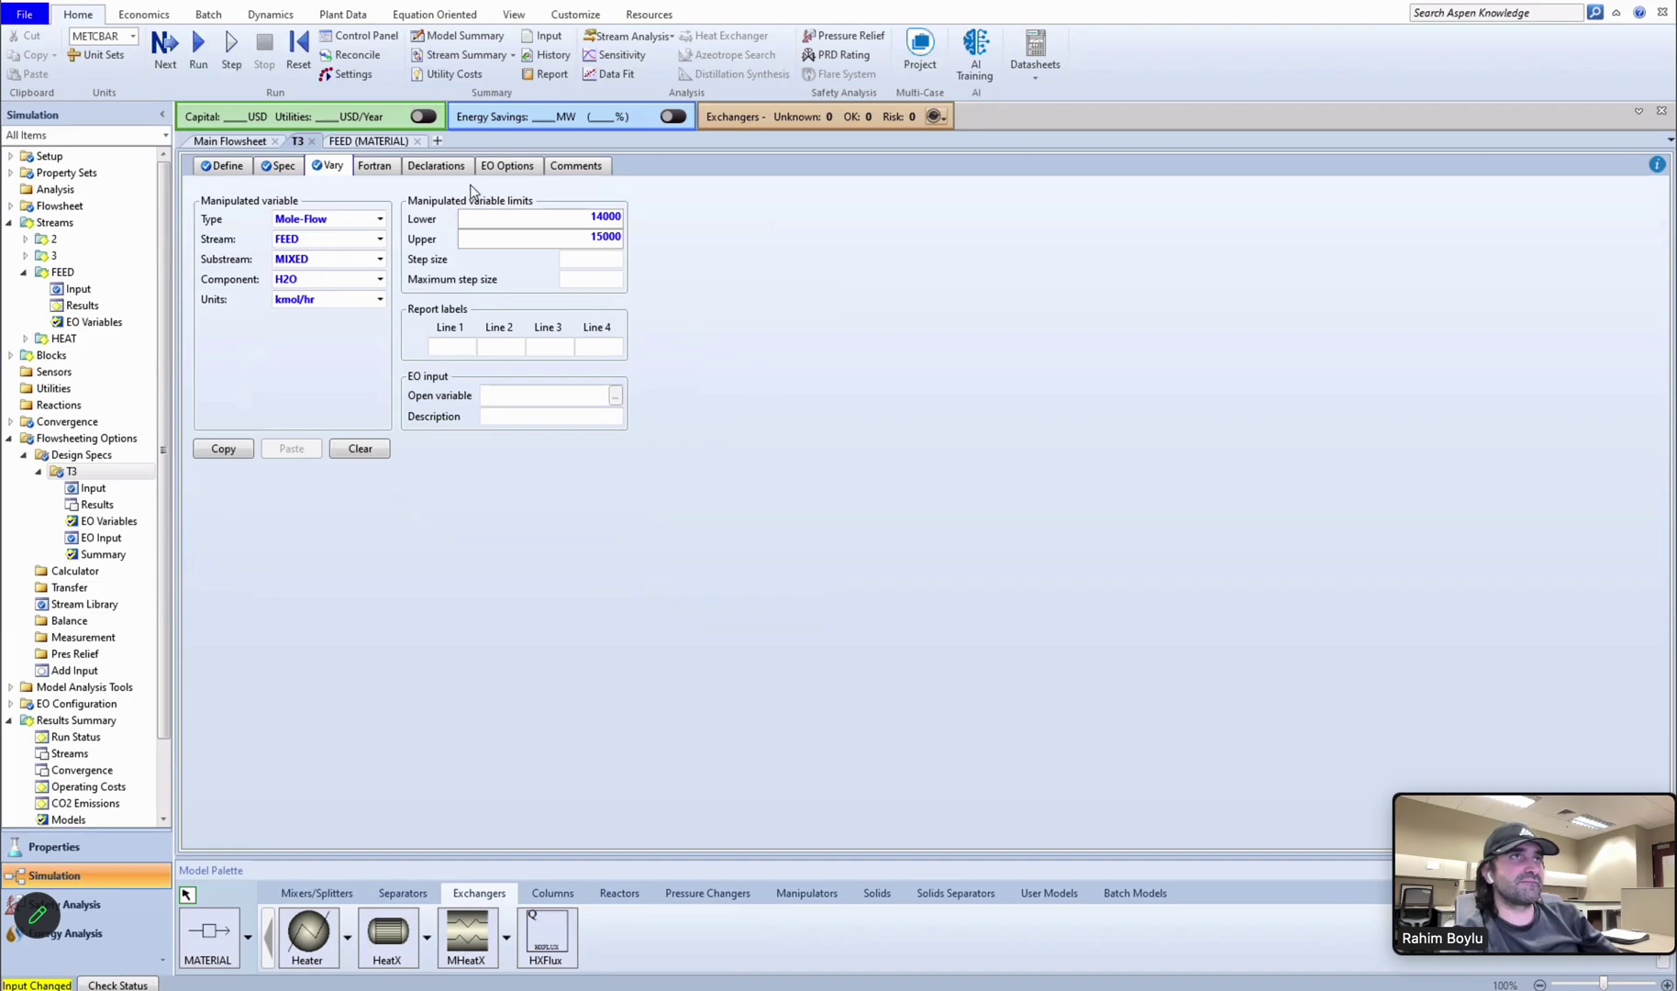
left_click(313, 142)
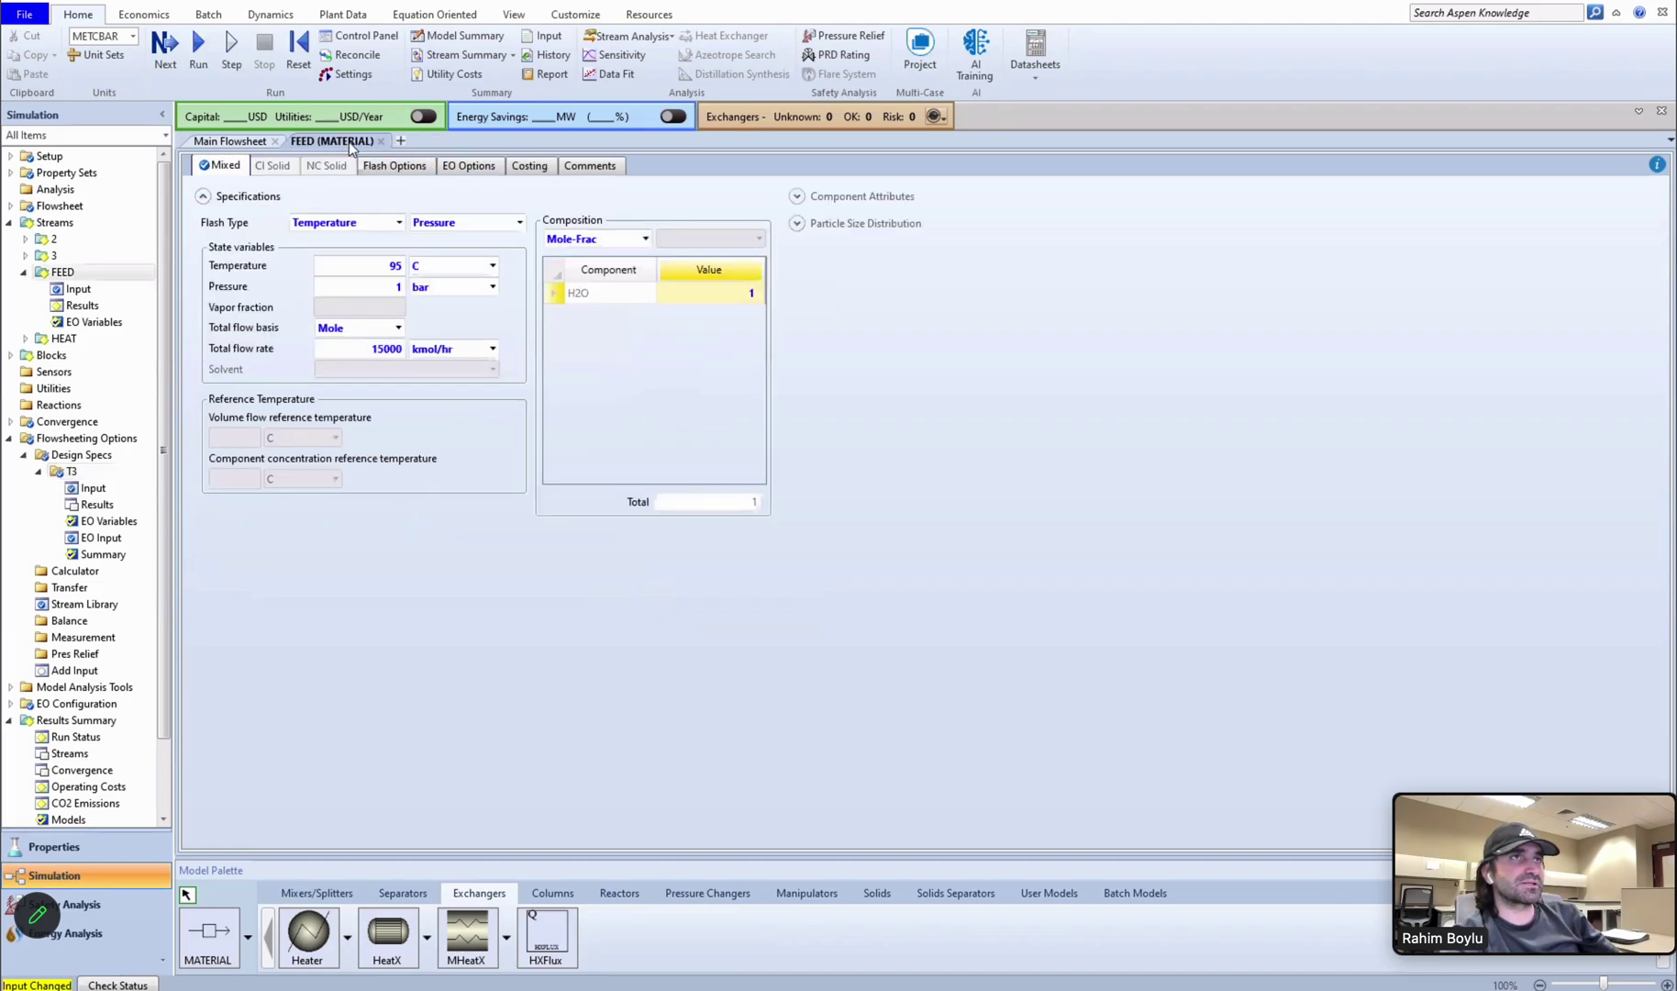
left_click(248, 52)
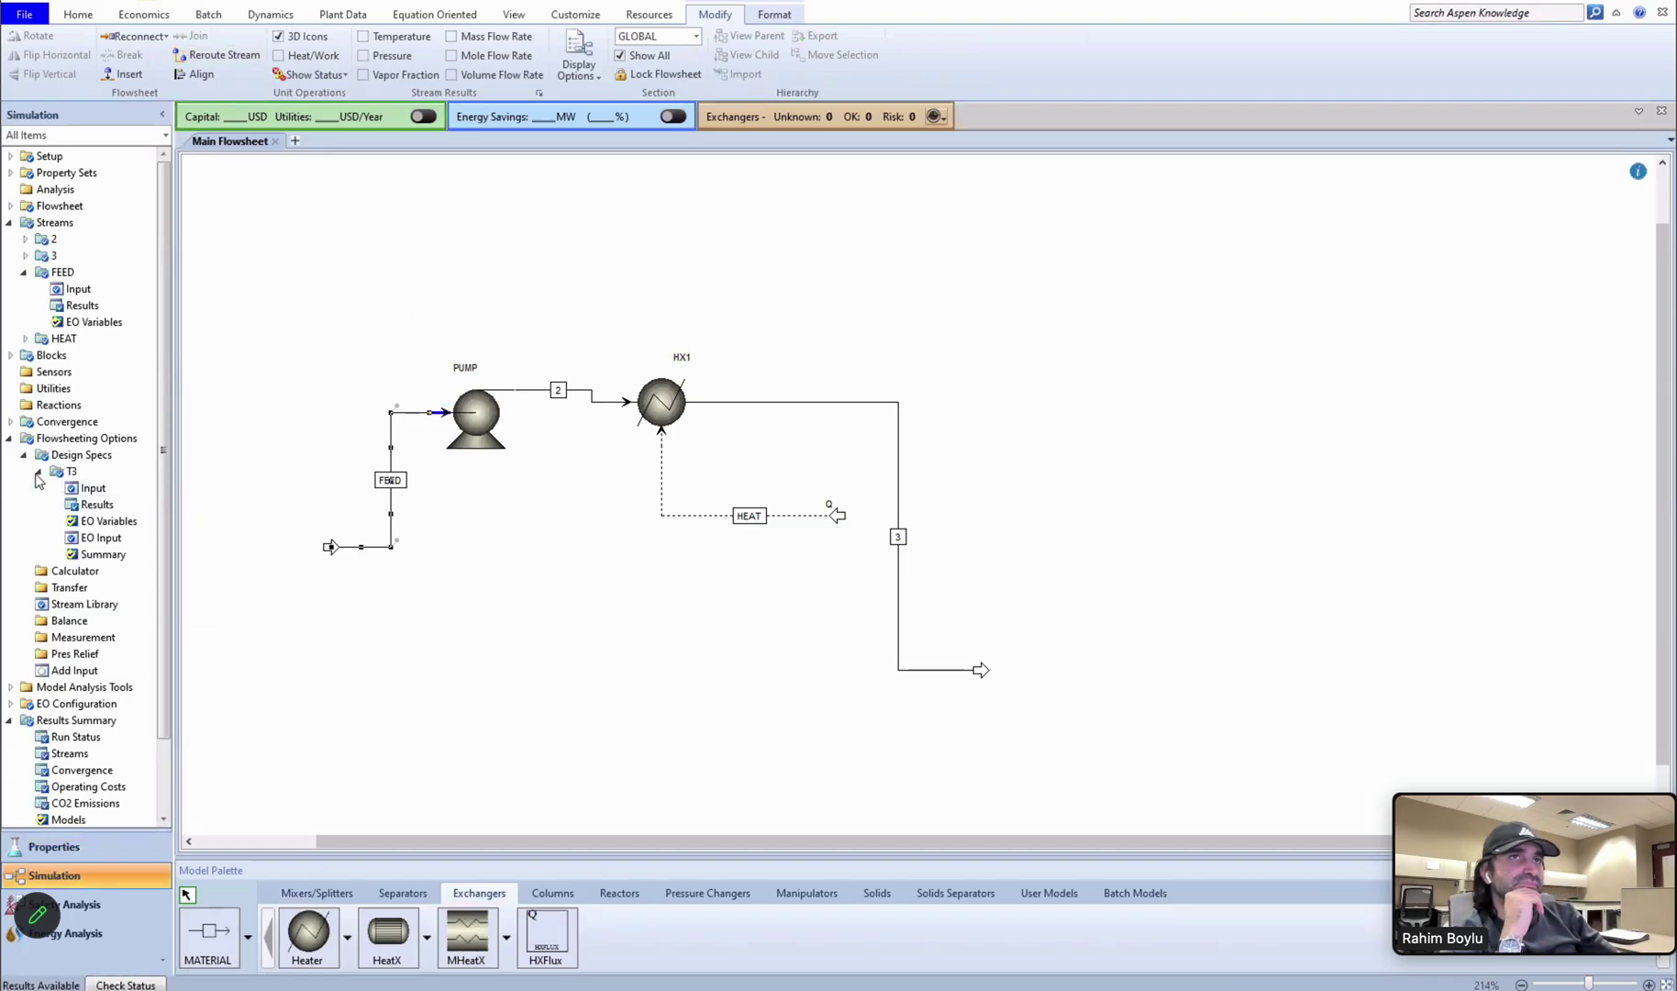
Check the stream results: stream 3 is 360 C with 14494.7 kmol/hr H2O, then return to the flowsheet.
left_click(9, 439)
left_click(10, 224)
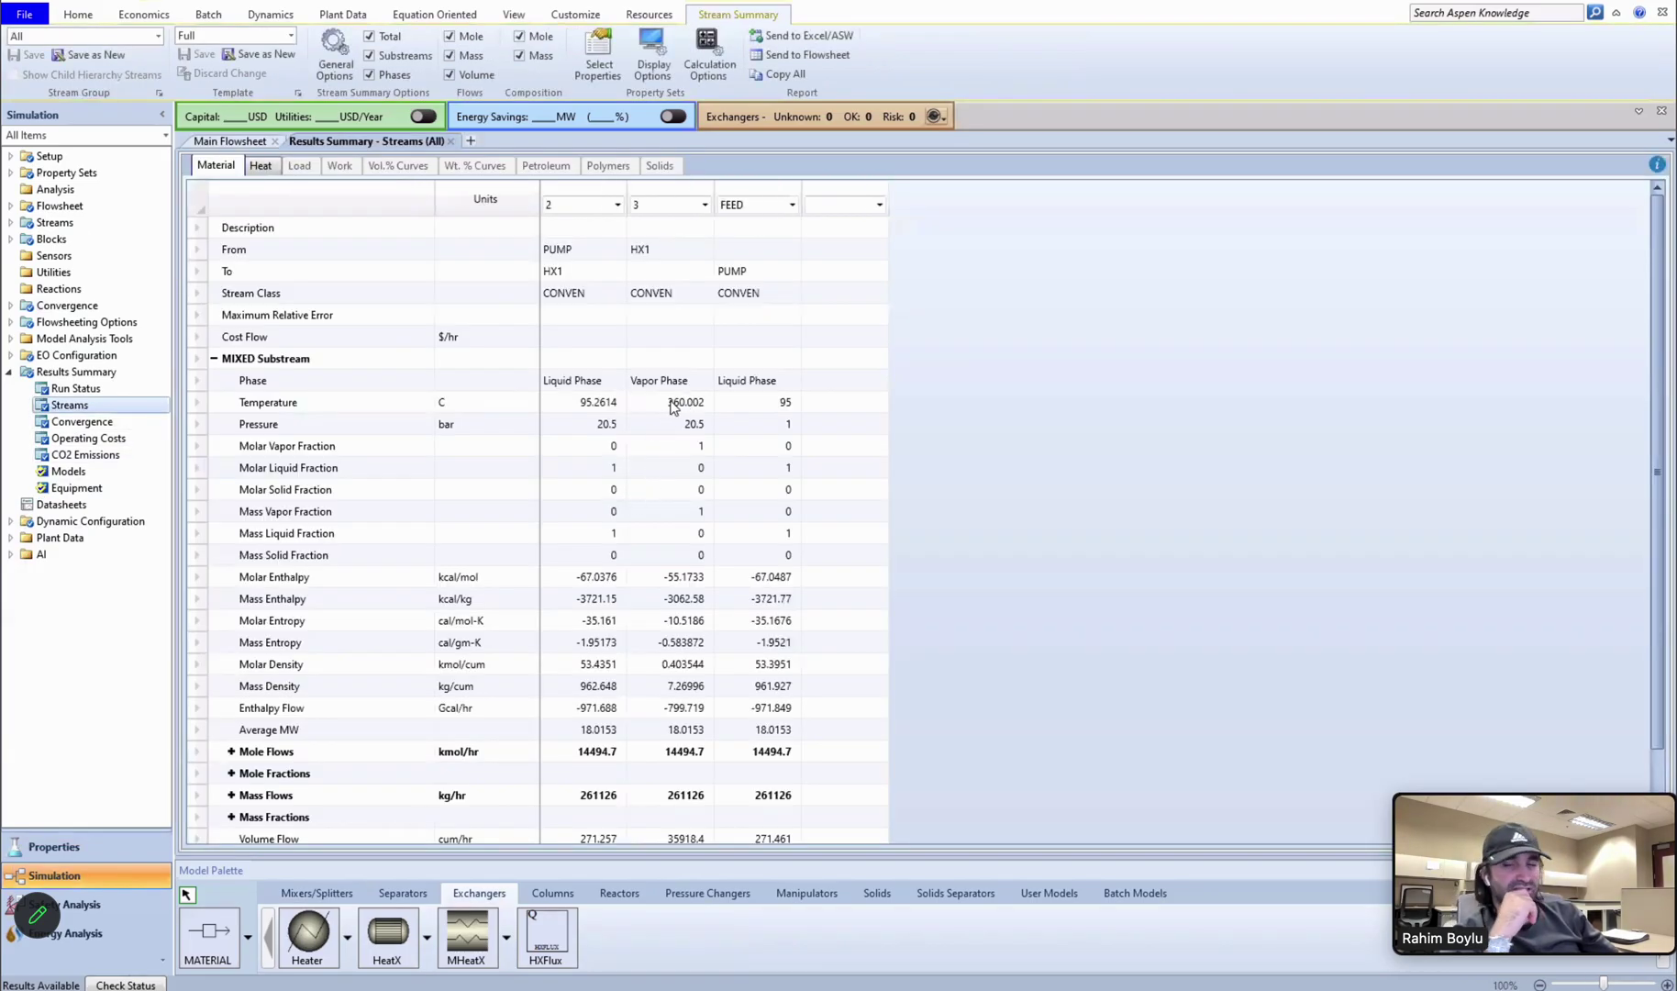
scroll(651, 611, "down", 1)
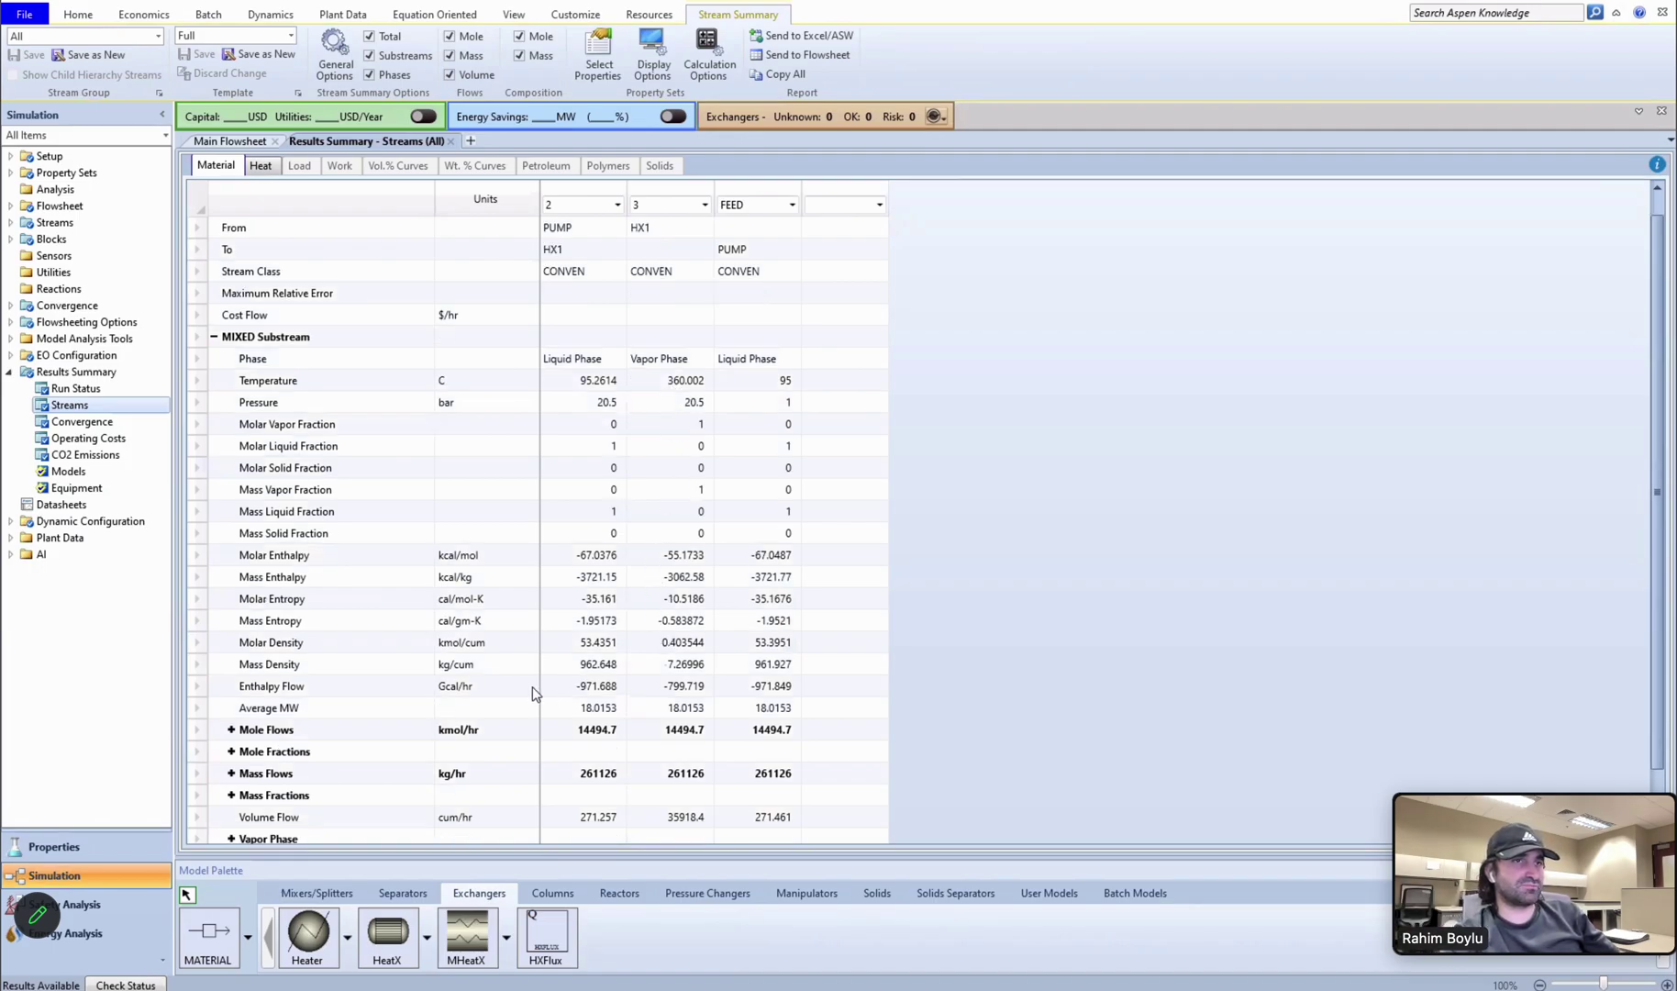
left_click(231, 730)
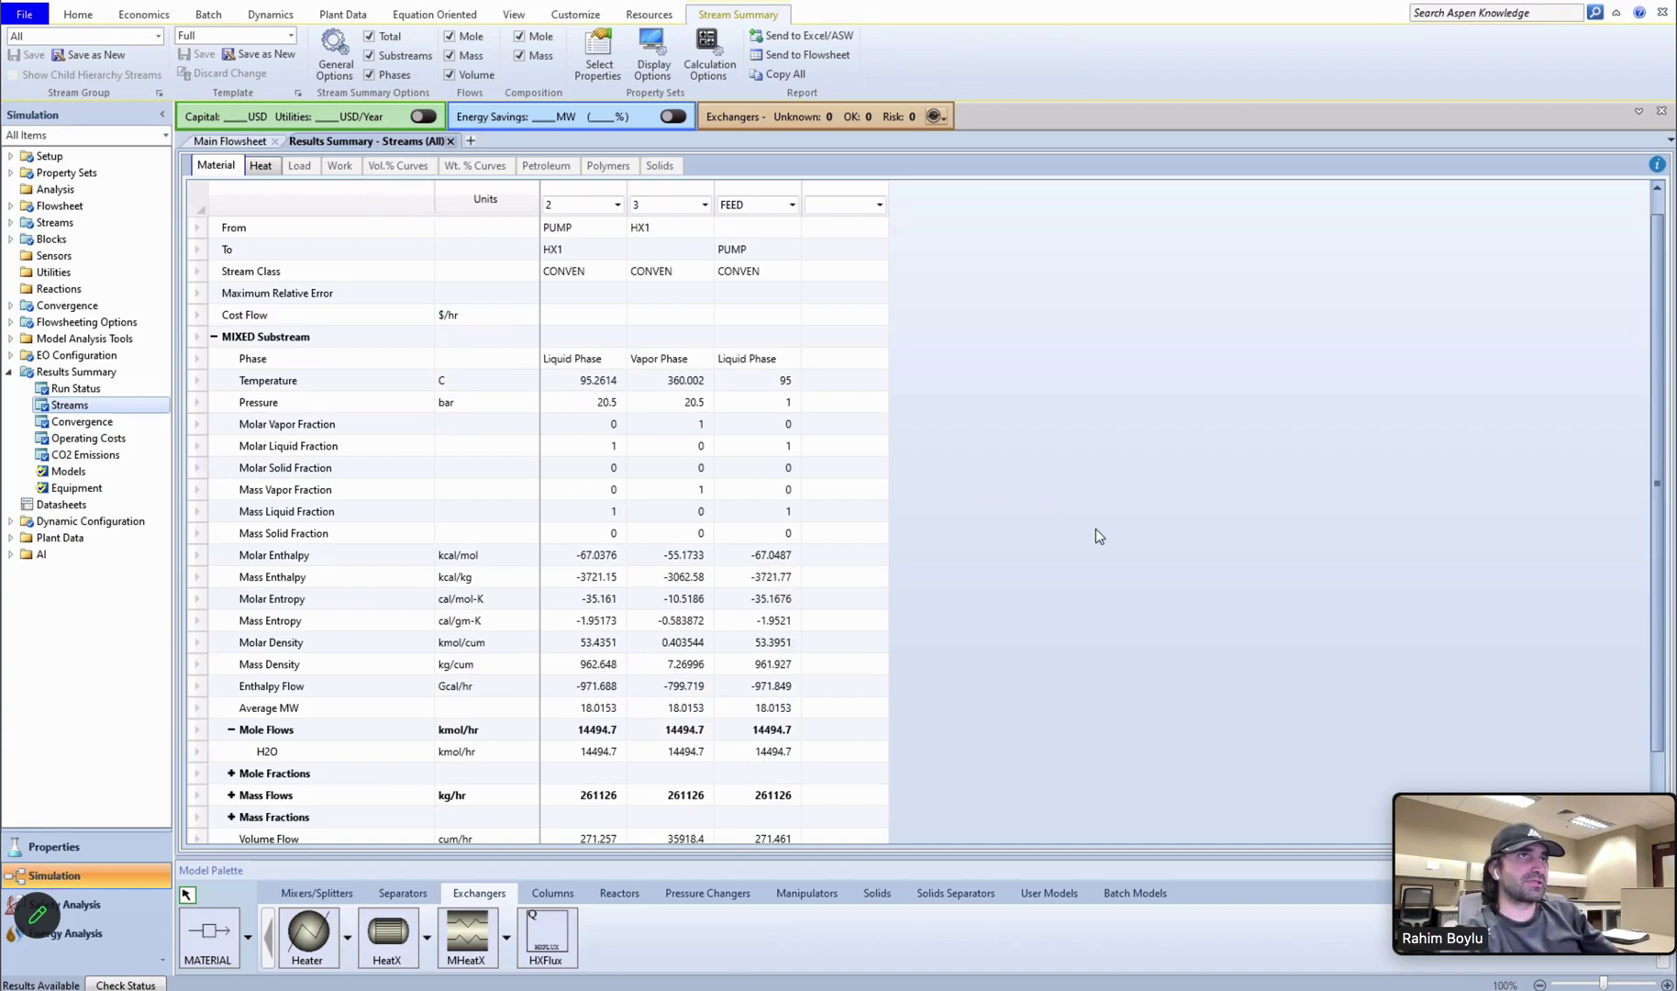
key("ctrl+F4")
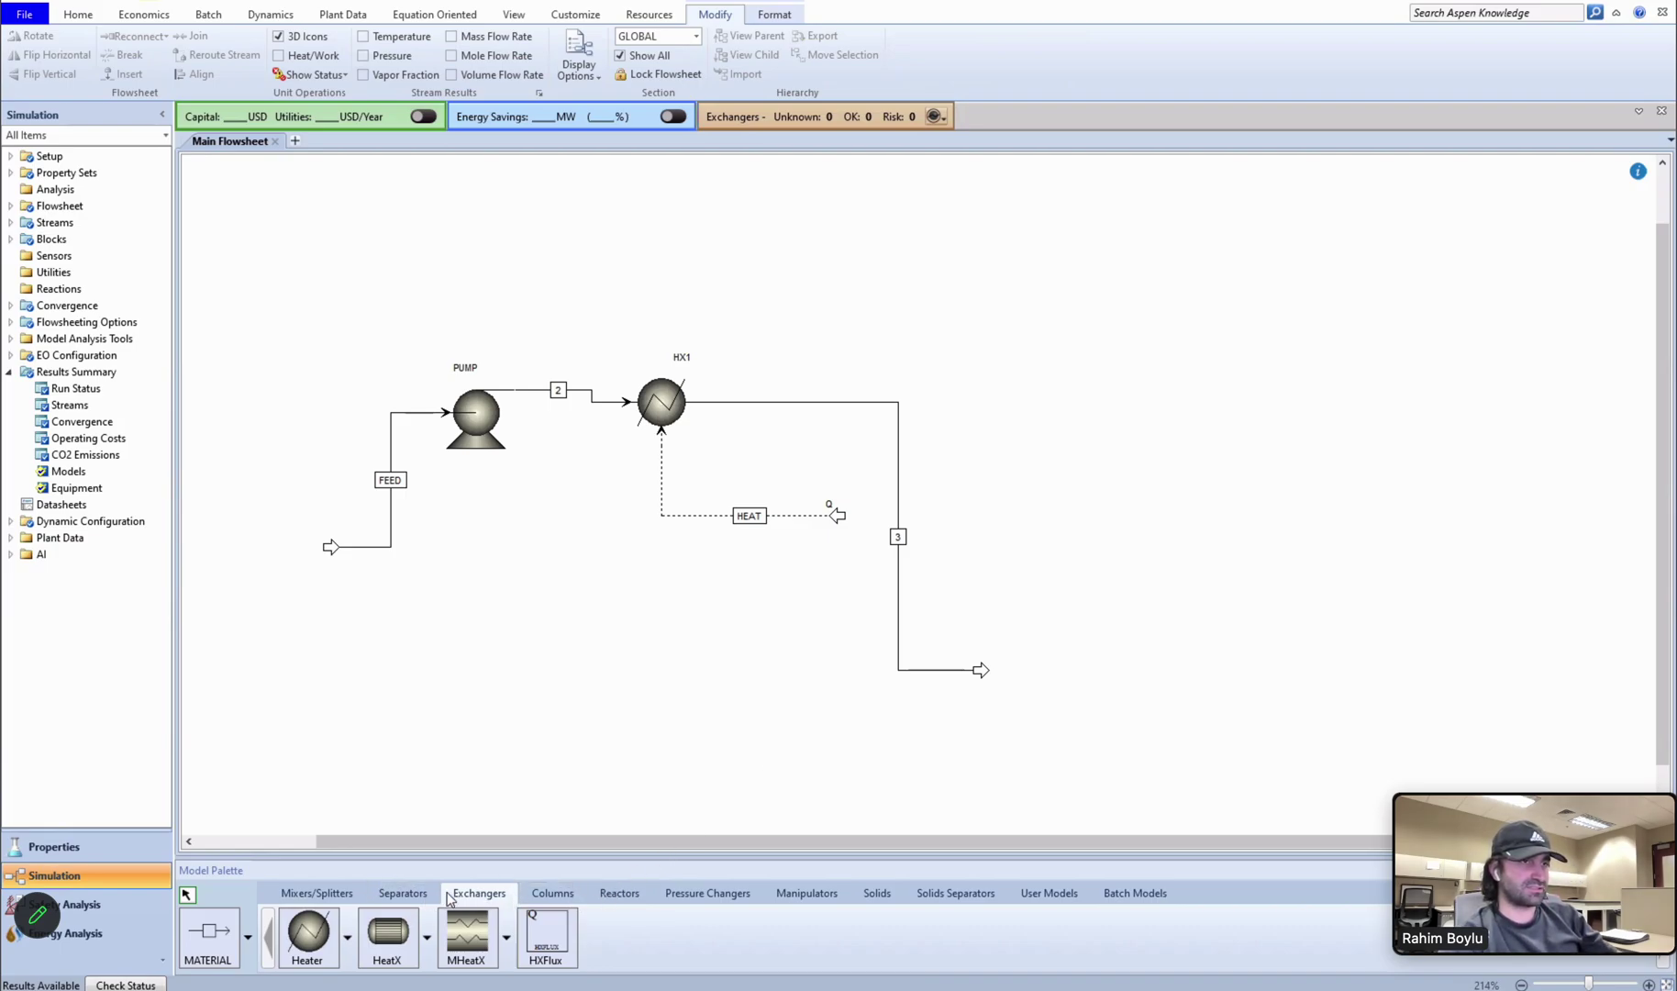
Place two turbine-shaped compressor blocks, B3 and B4, and a Heater block B5.
left_click(697, 894)
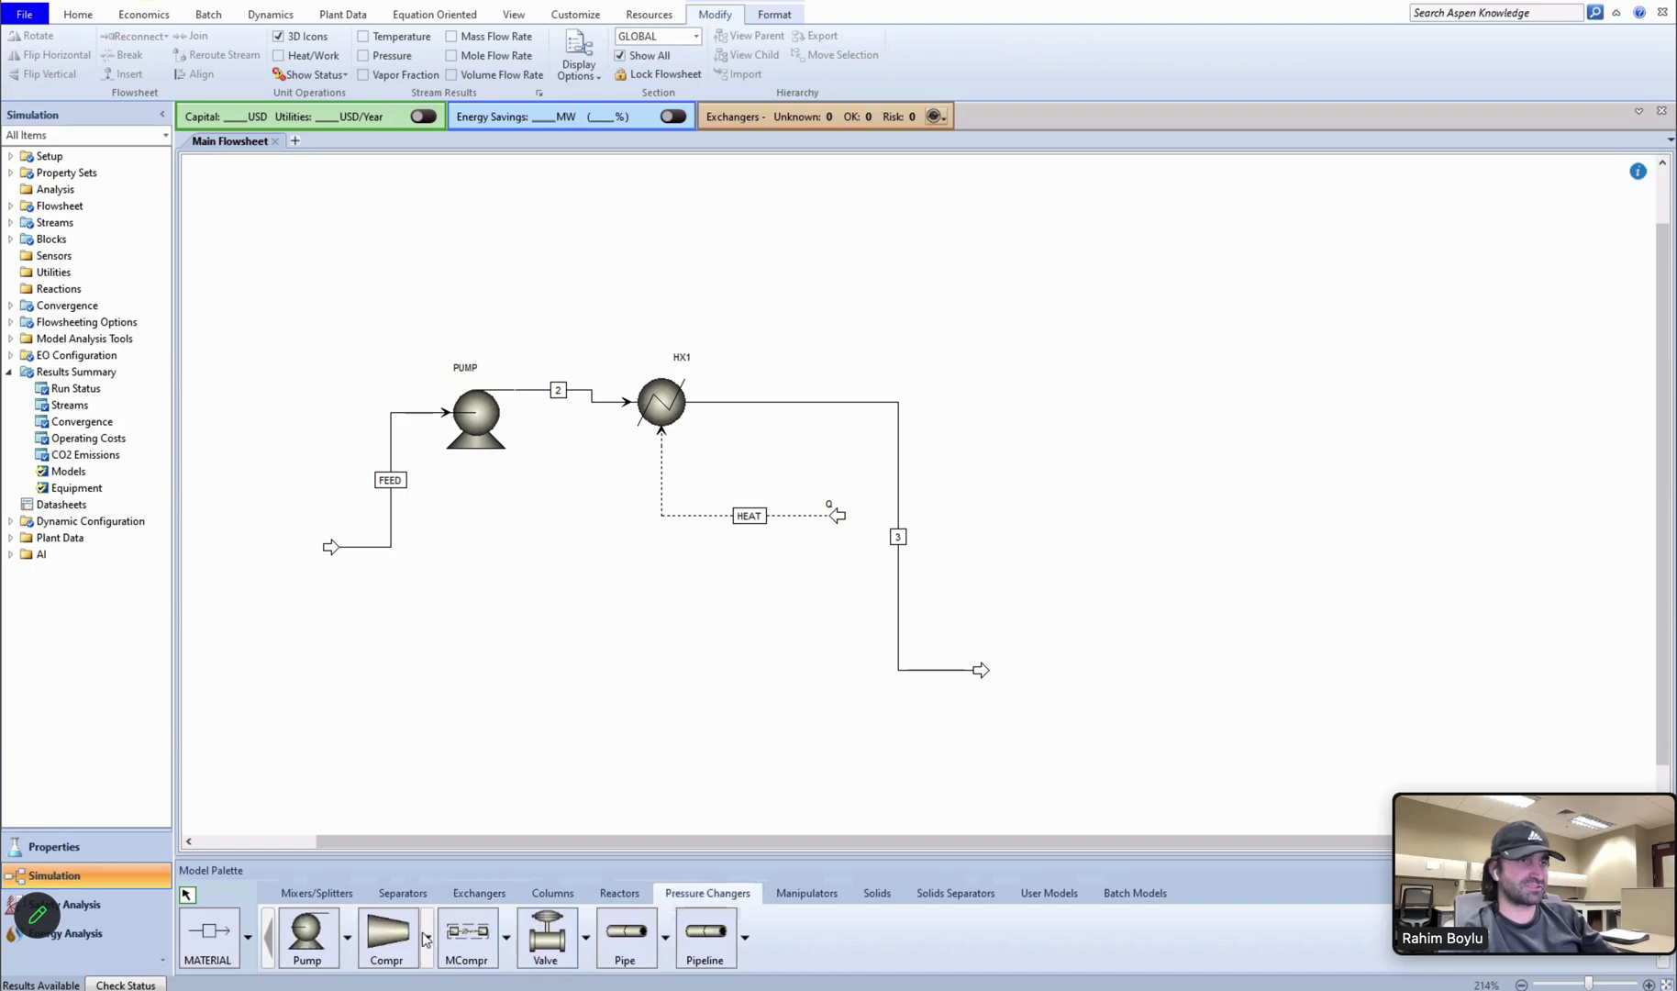
left_click(427, 938)
left_click(452, 866)
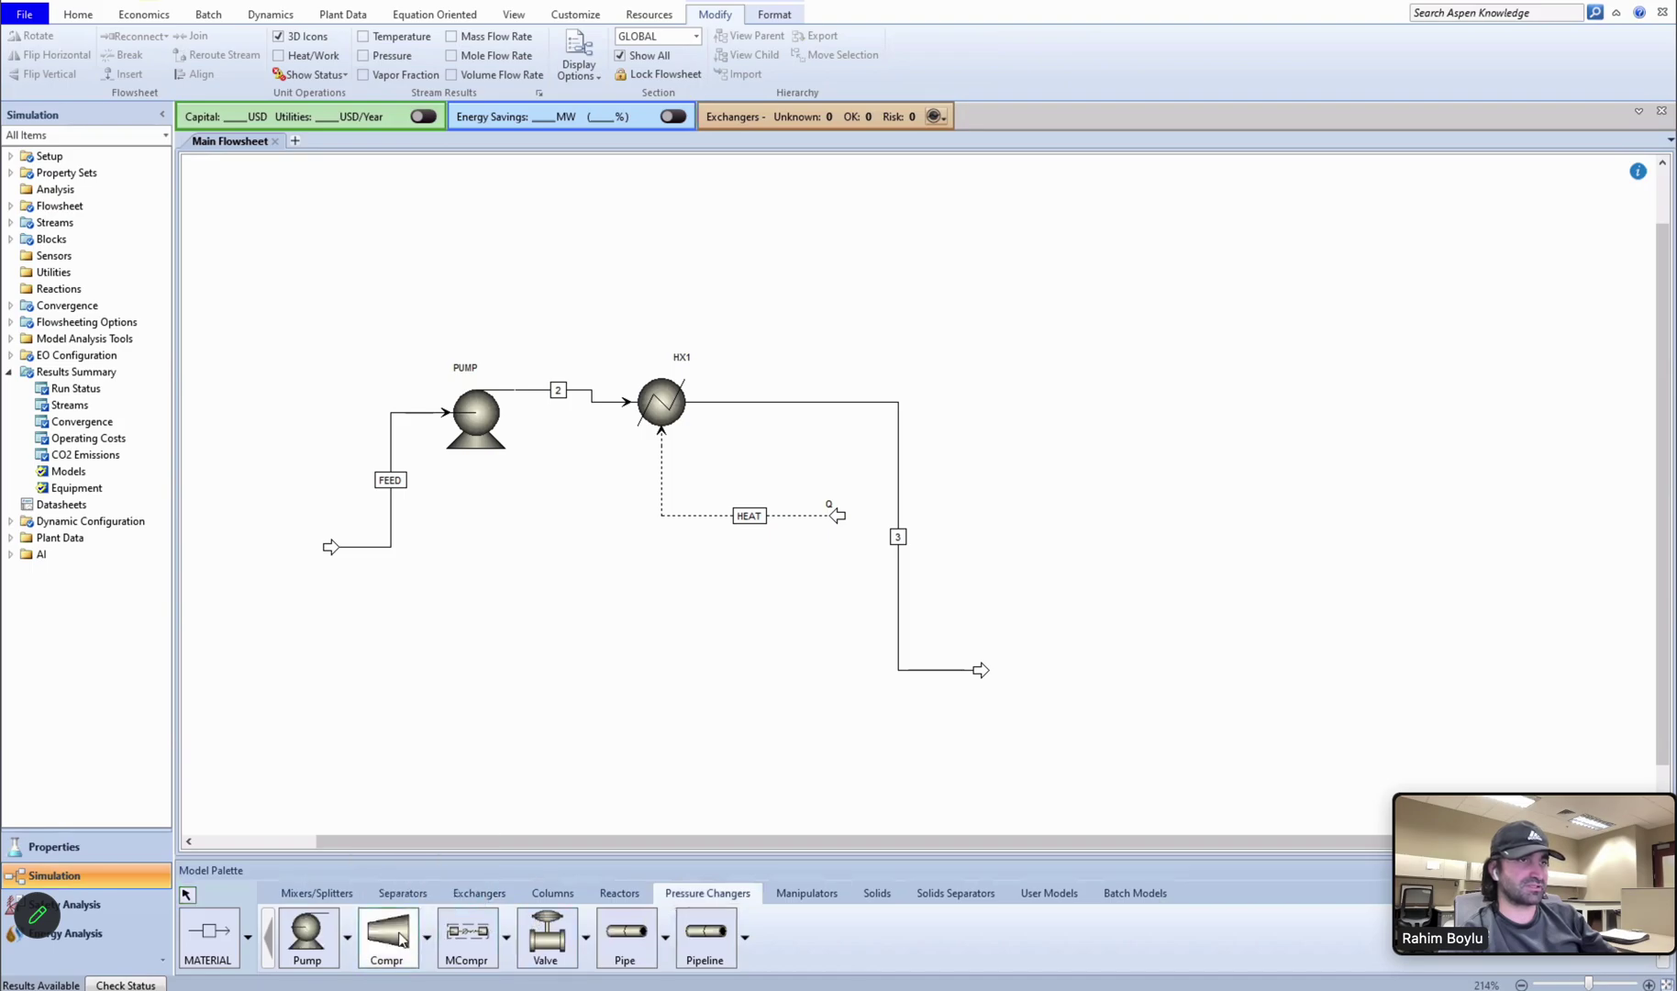
left_click(1041, 352)
left_click(1329, 360)
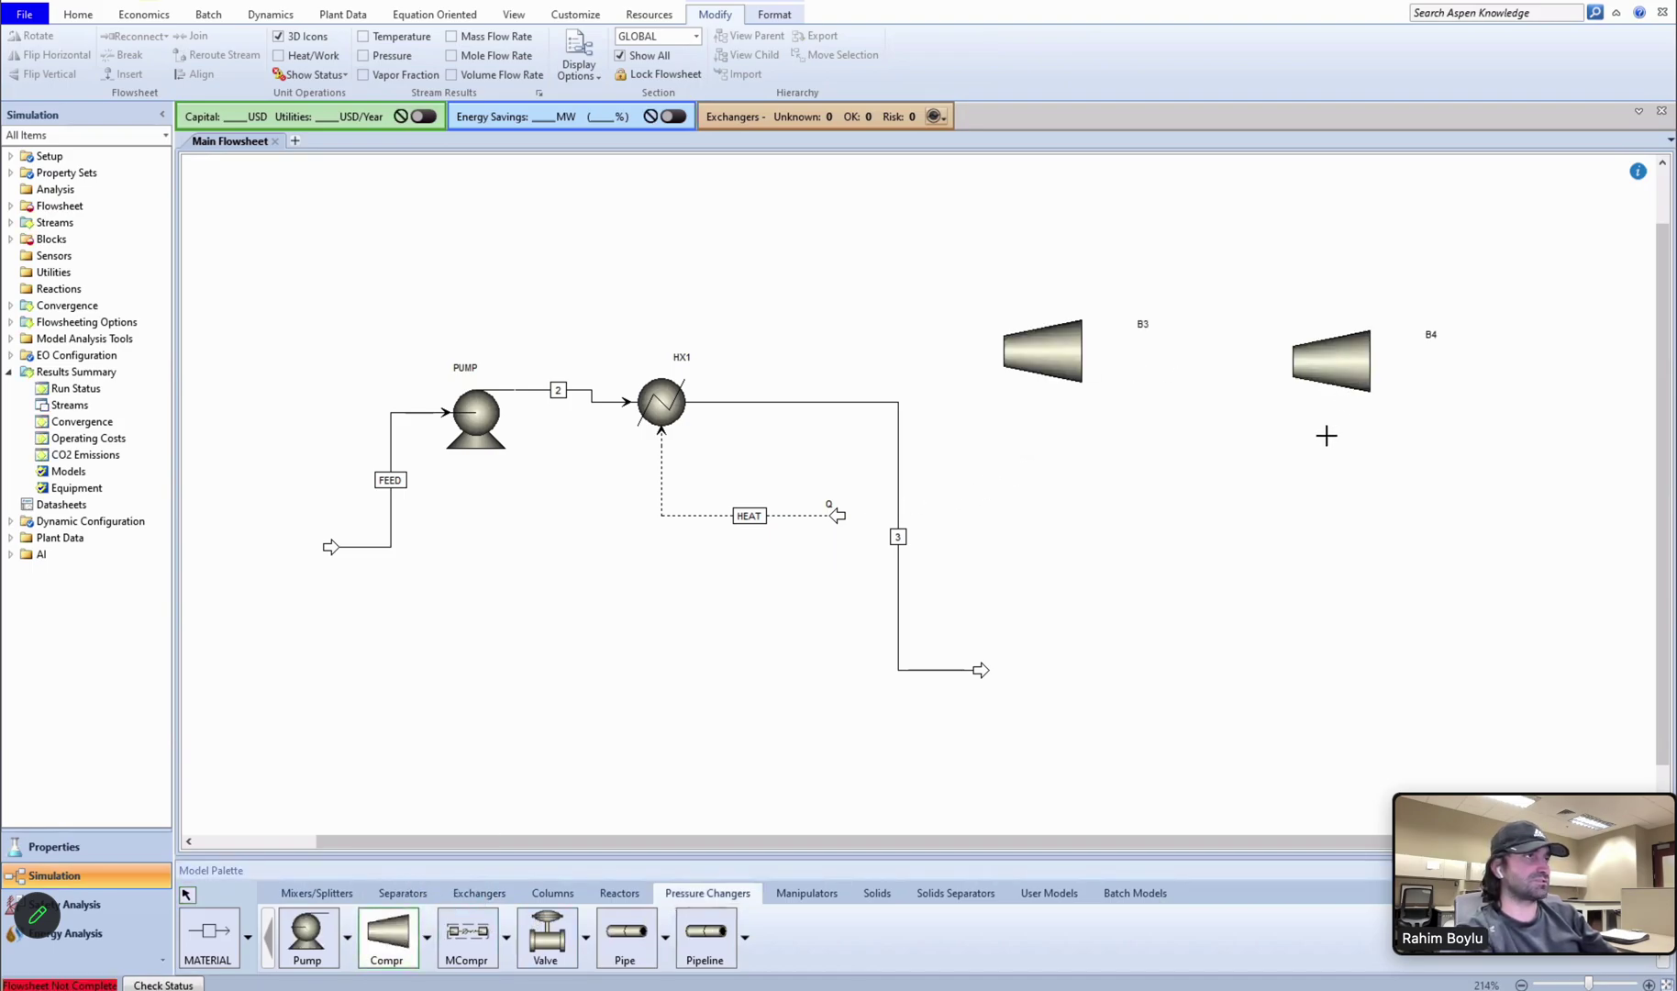
right_click(1326, 435)
left_click(479, 892)
left_click(332, 928)
left_click(1403, 576)
right_click(1188, 639)
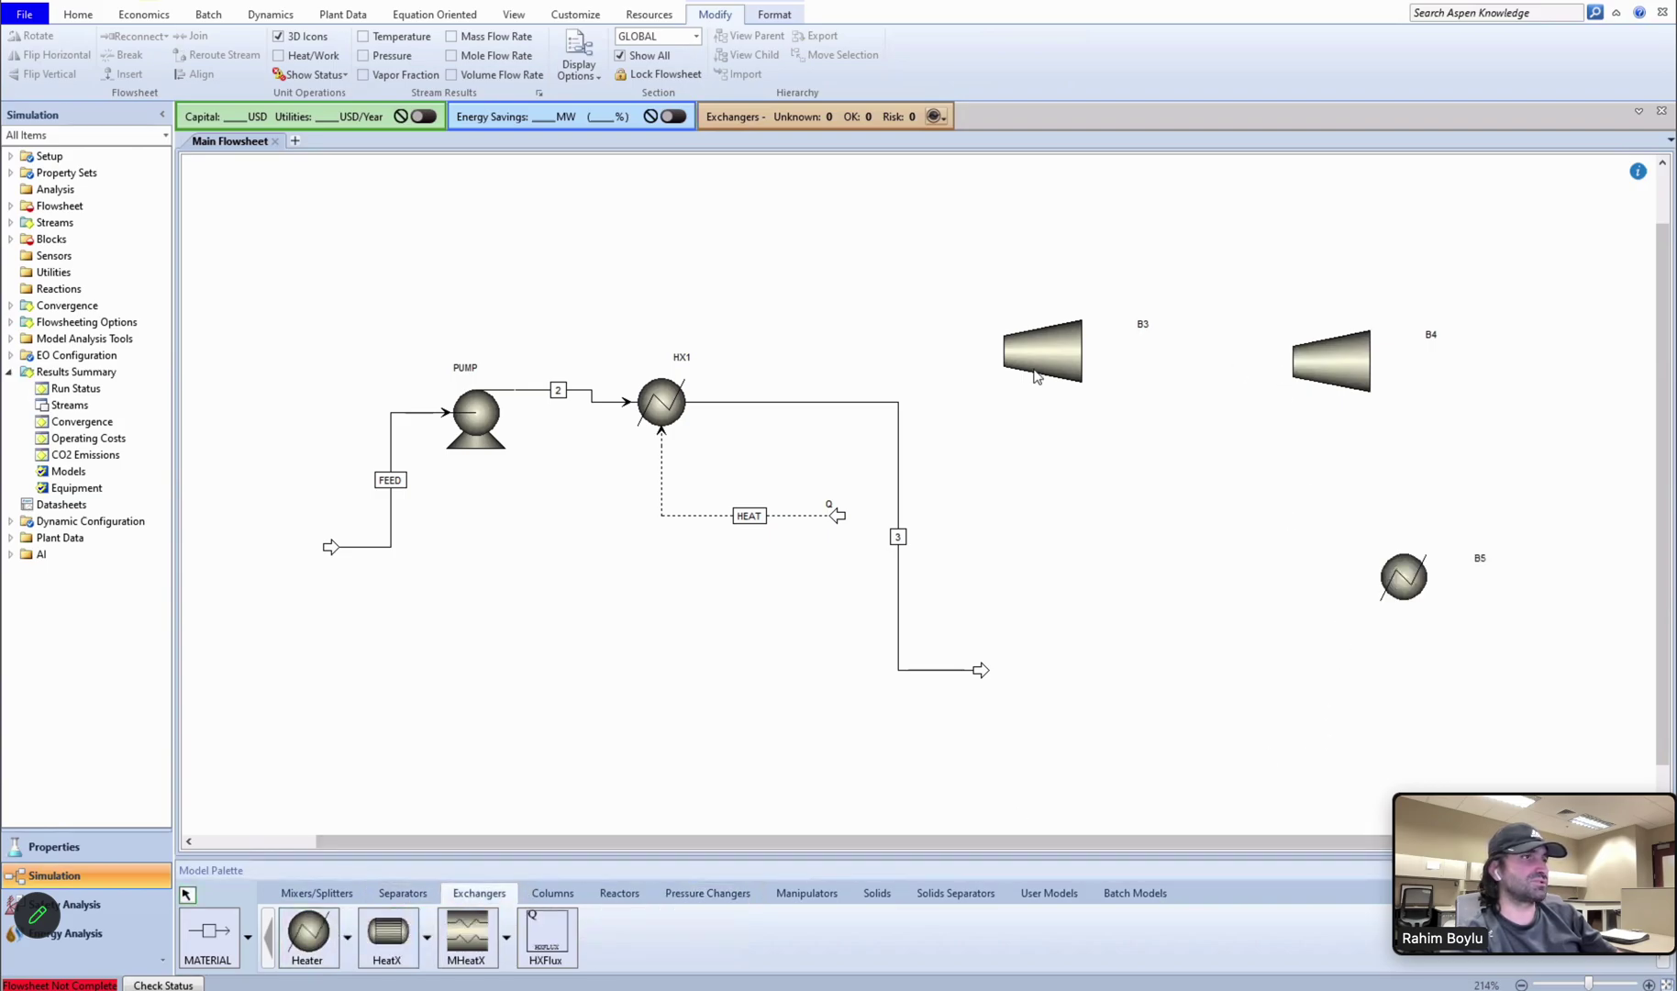
Connect stream 3 into the first turbine and rename the turbines TURB1 and TURB2.
left_click_drag(978, 679, 1010, 296)
left_click_drag(715, 325, 839, 300)
left_click_drag(1064, 384, 961, 414)
left_click(1041, 355)
type("TURB1")
key("Return")
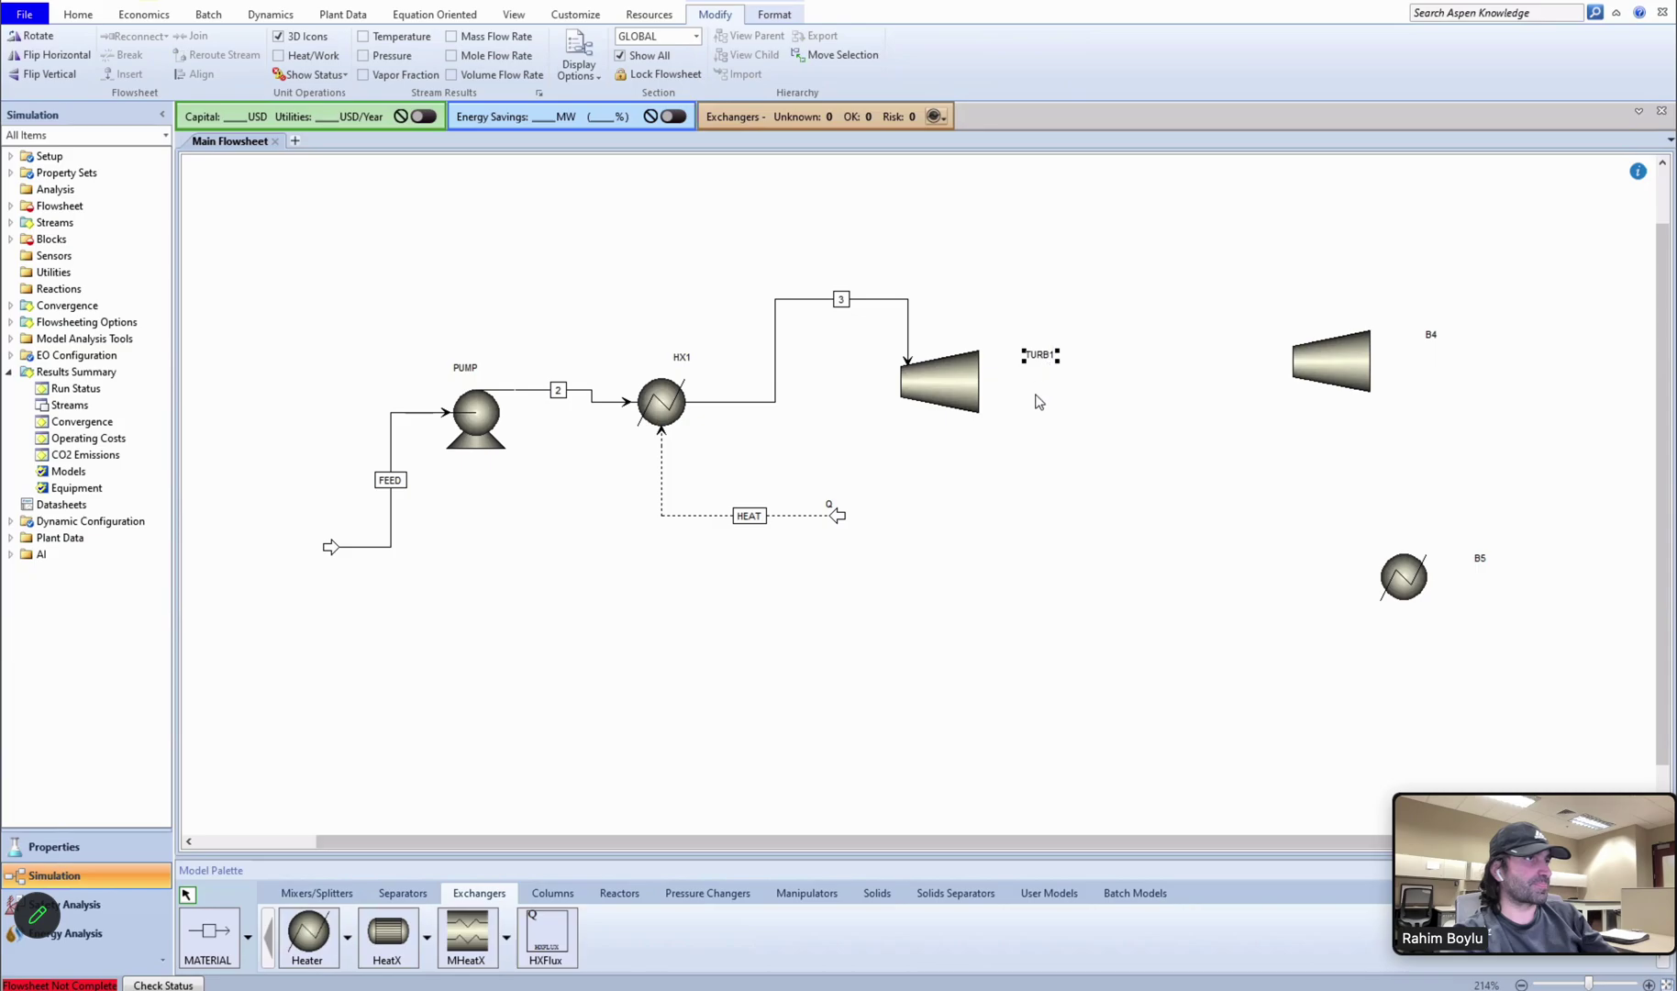
left_click_drag(1330, 367, 1158, 387)
left_click(1264, 357)
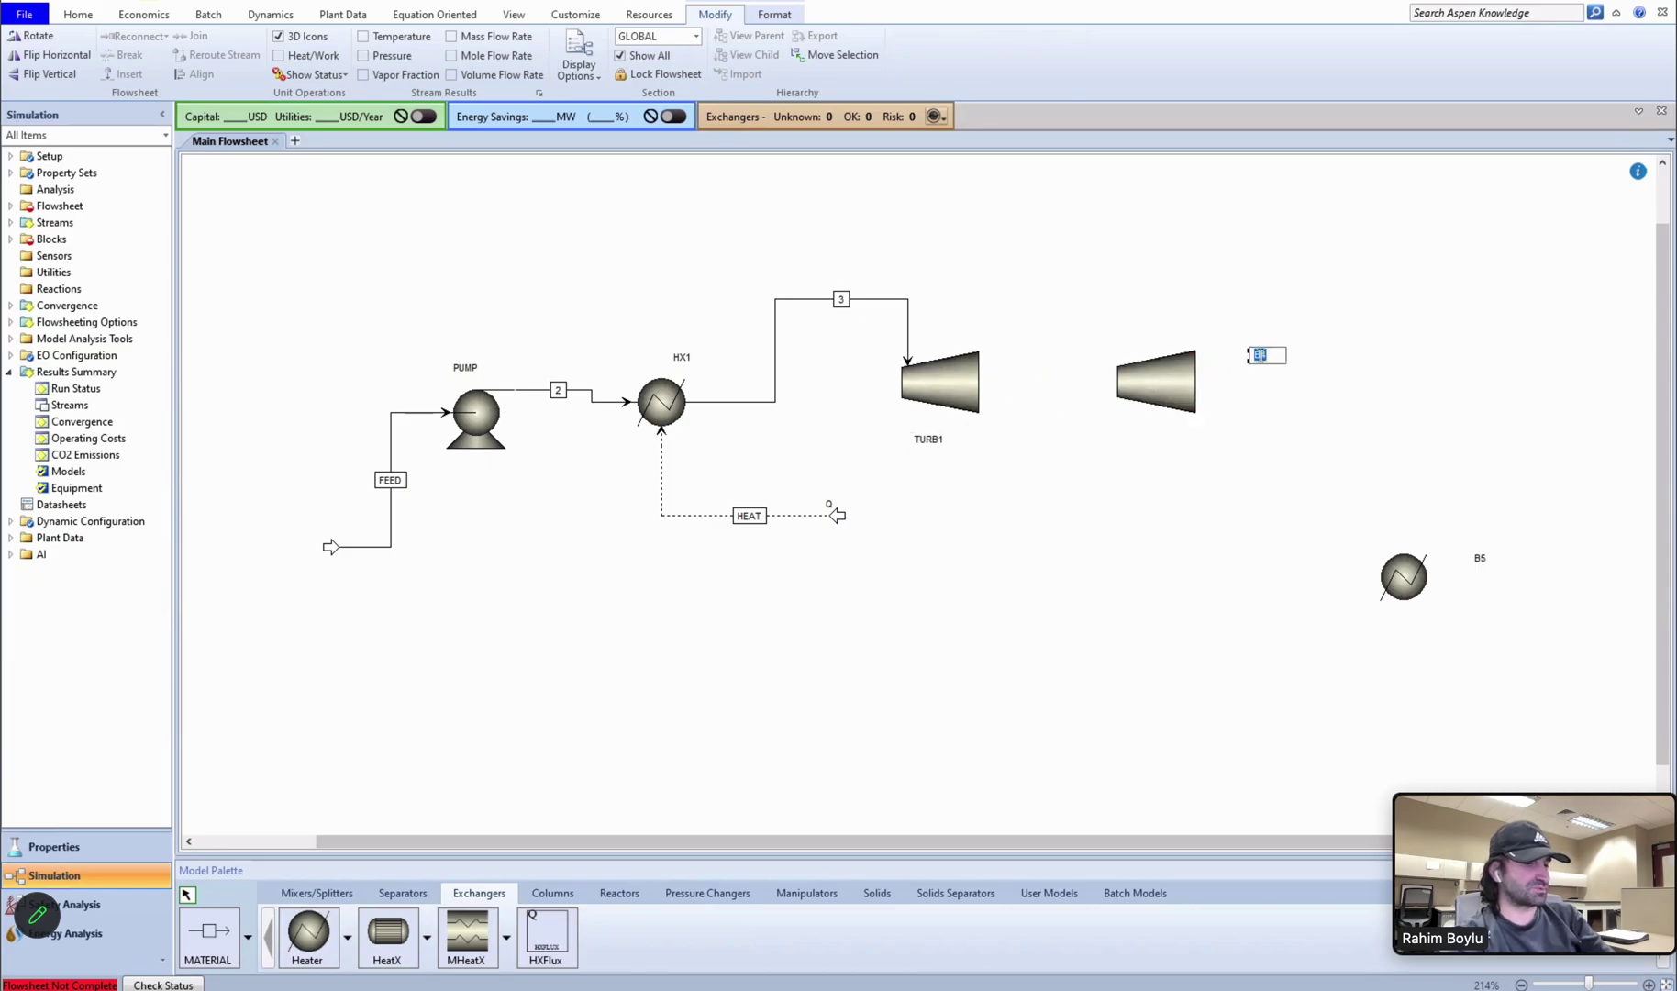
type("TURB2")
key("Return")
left_click_drag(1260, 356, 1166, 438)
Draw material stream 4 from TURB1's outlet into TURB2's inlet.
left_click(209, 932)
left_click(973, 414)
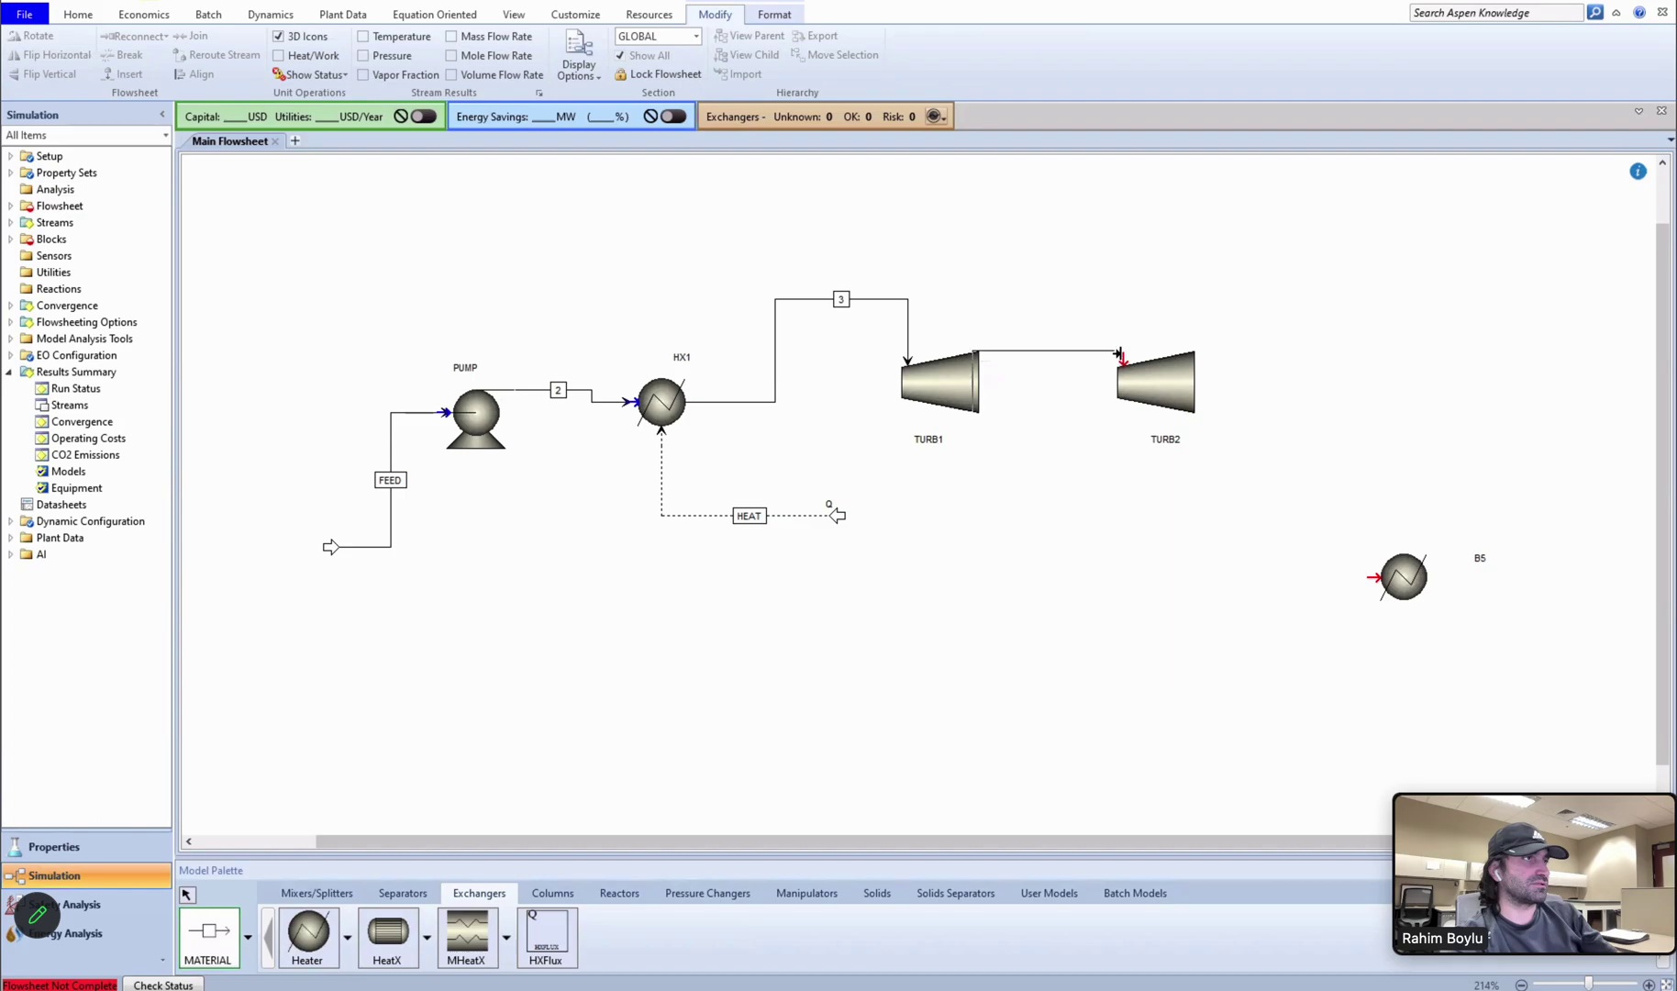
left_click(1123, 360)
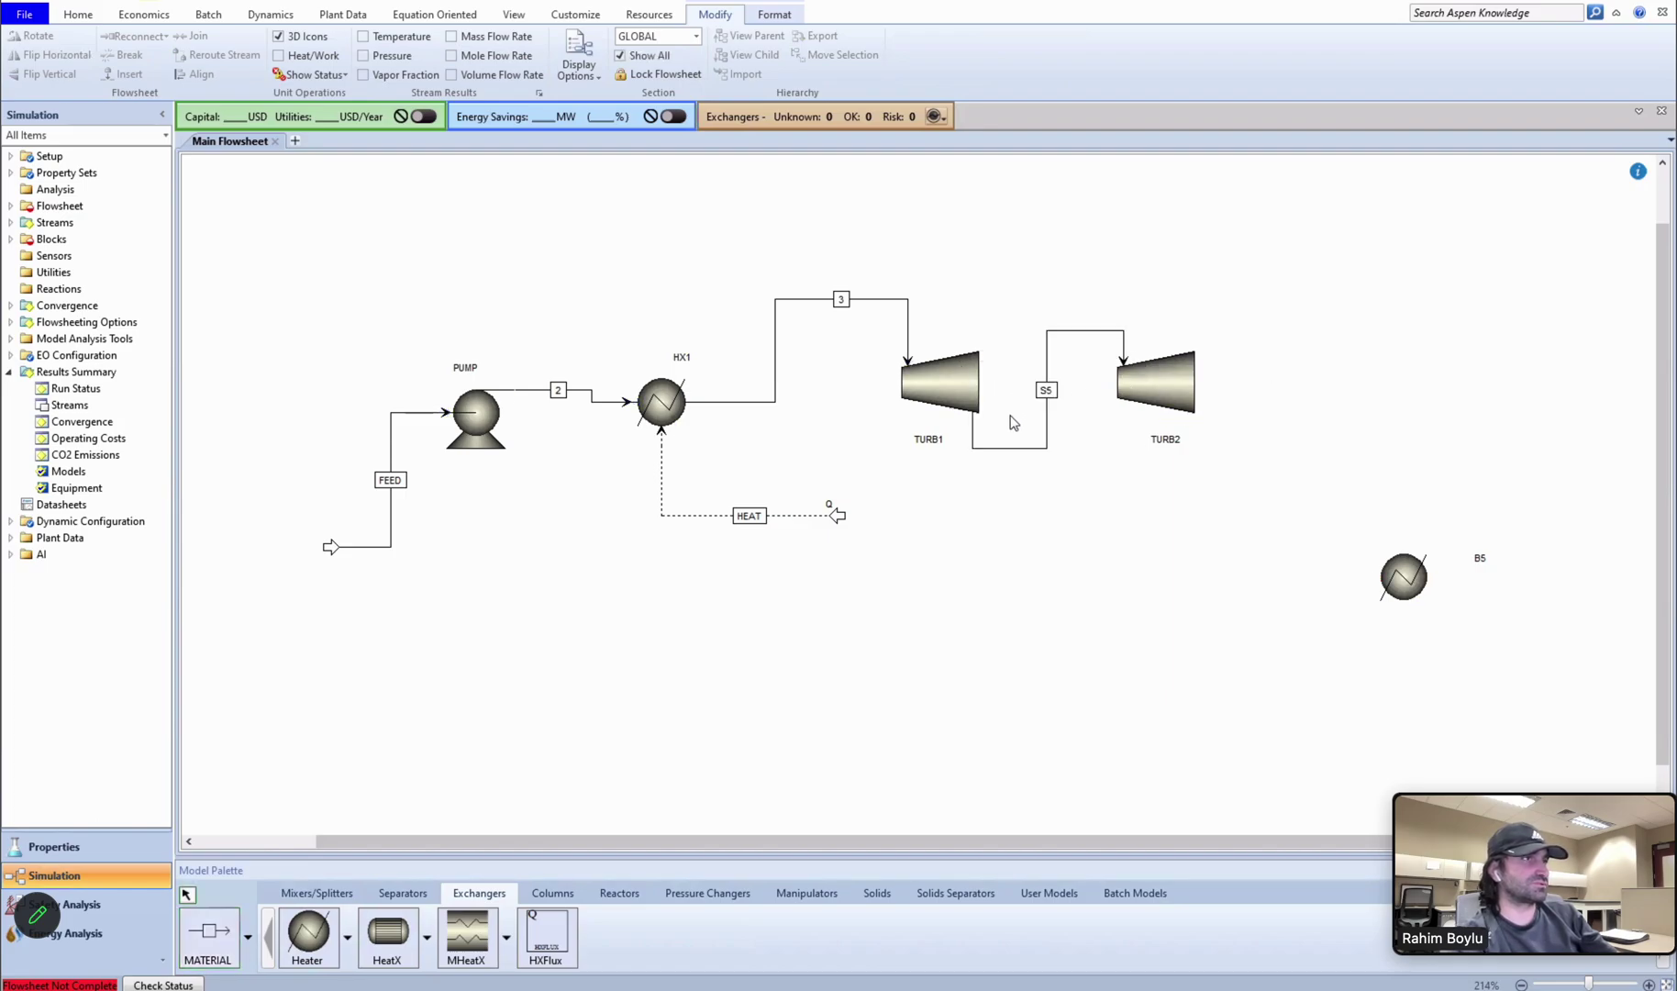
left_click(1046, 398)
type("4")
key("Return")
Move the heater beside the turbines and rename it HX2.
left_click_drag(1402, 574, 1268, 525)
left_click(1346, 508)
left_click(1347, 509)
type("HX2")
key("Return")
left_click_drag(1340, 521, 1300, 525)
left_click(1285, 525)
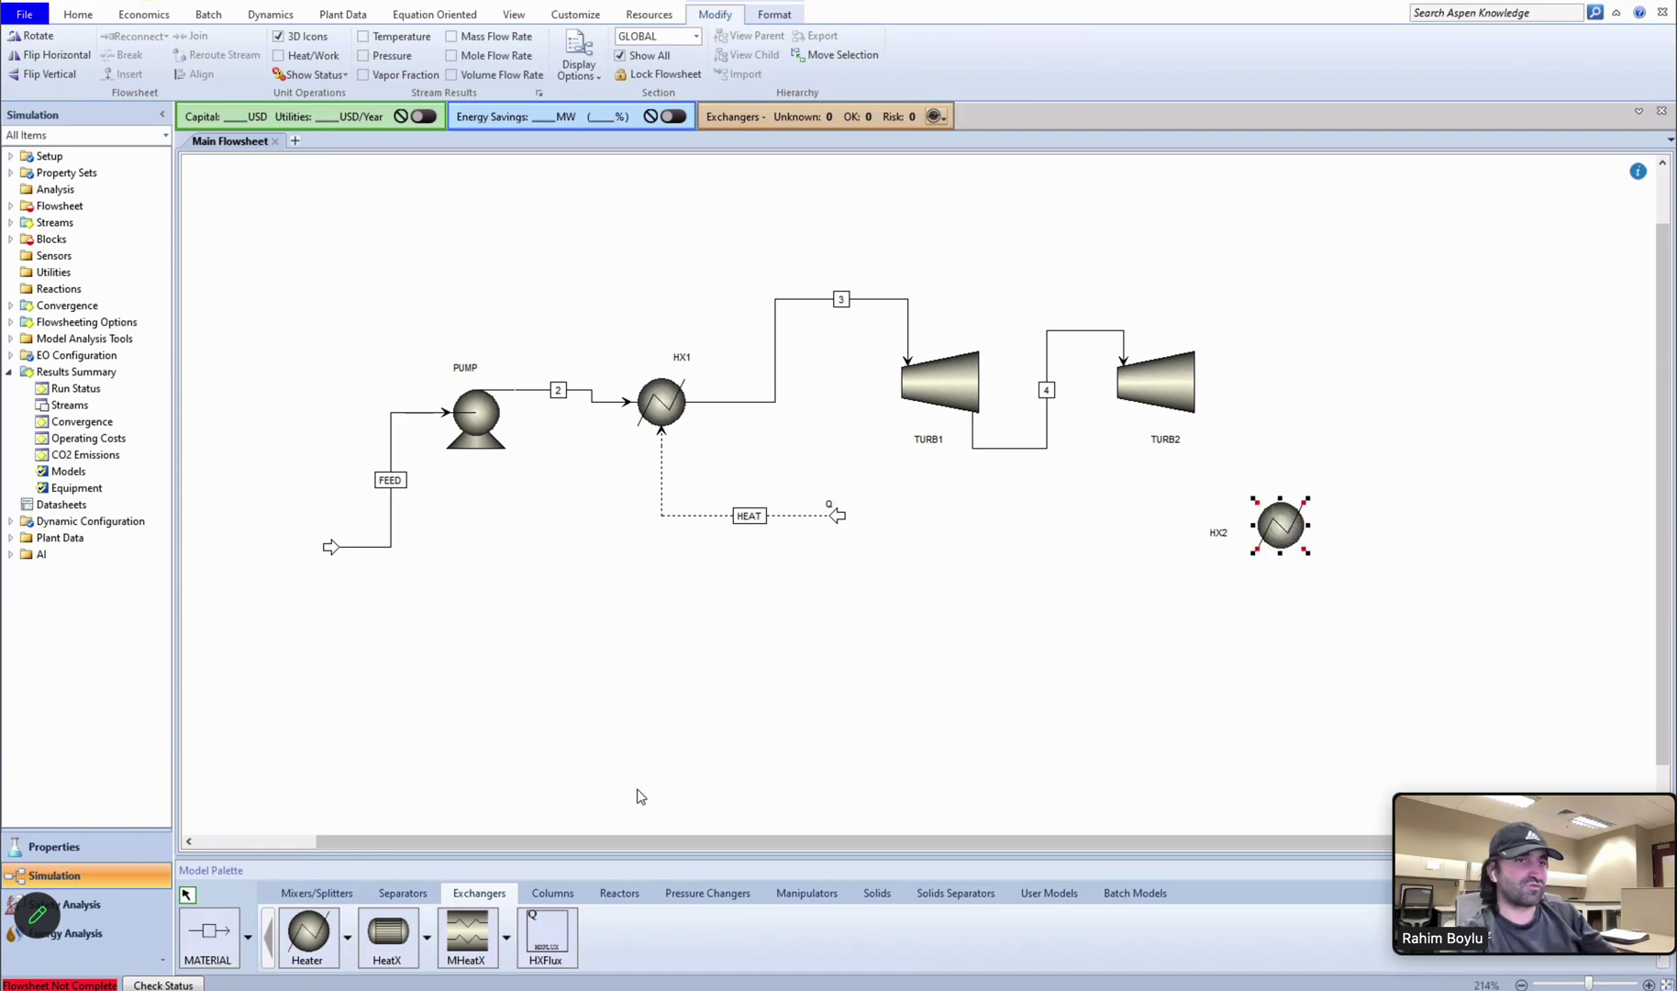
Draw a material stream from TURB2's outlet into HX2 and name it 5.
left_click(237, 921)
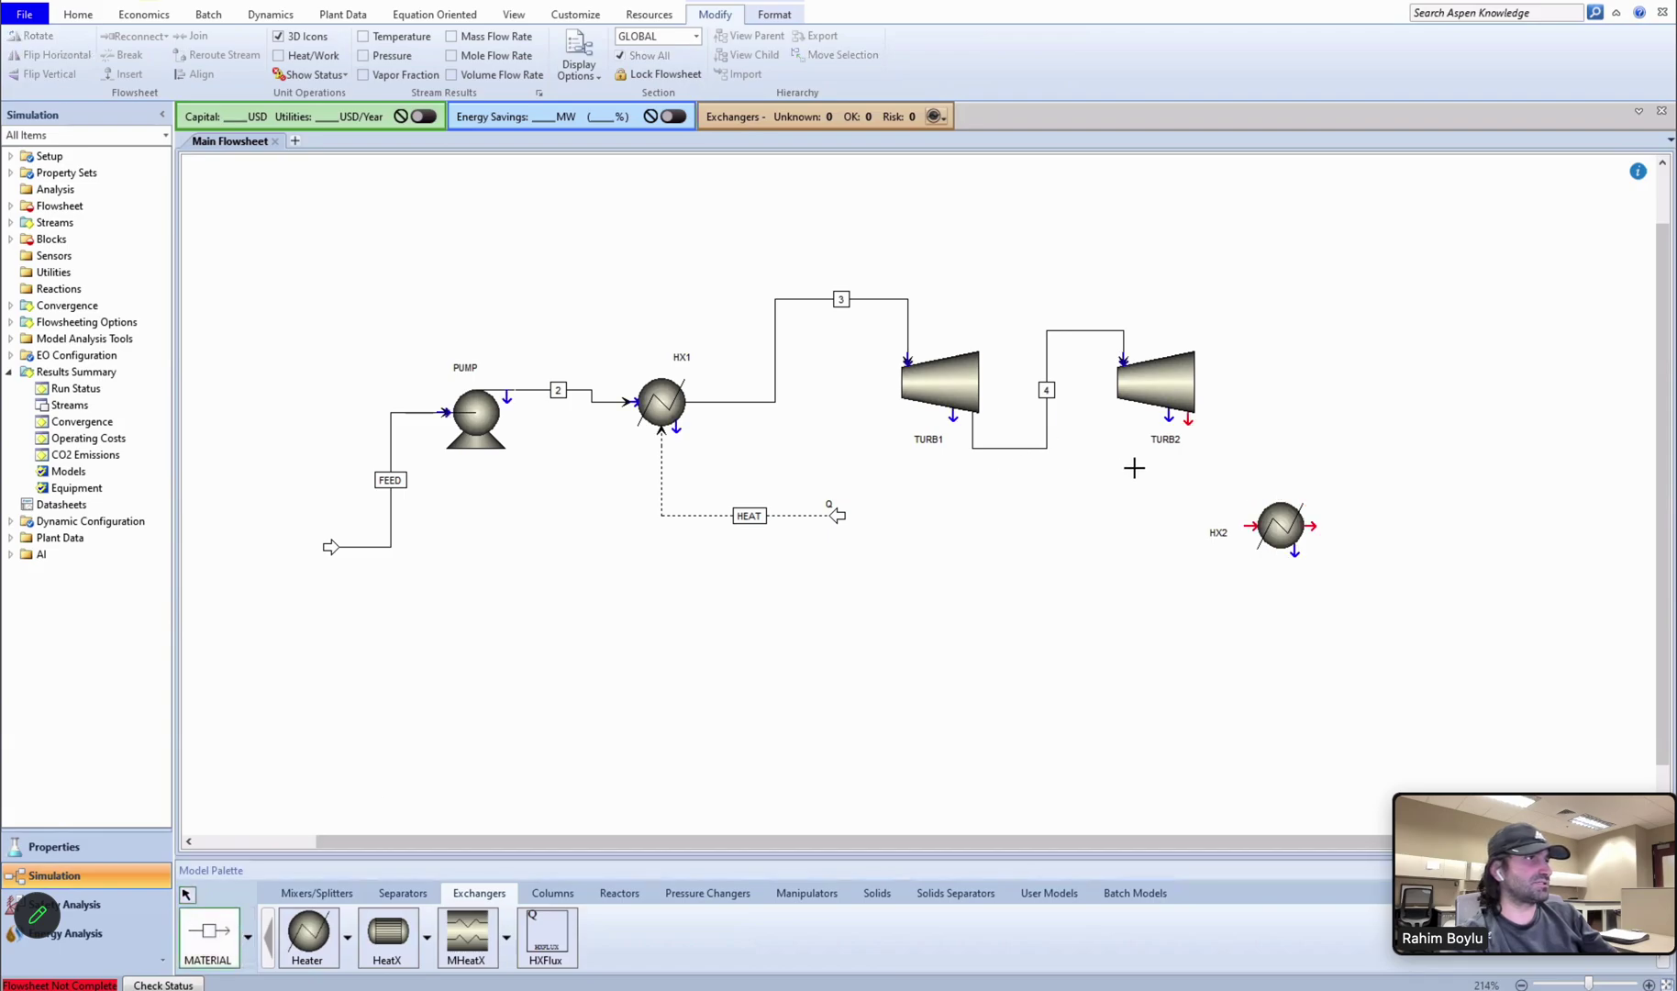
left_click(1191, 417)
left_click(1243, 533)
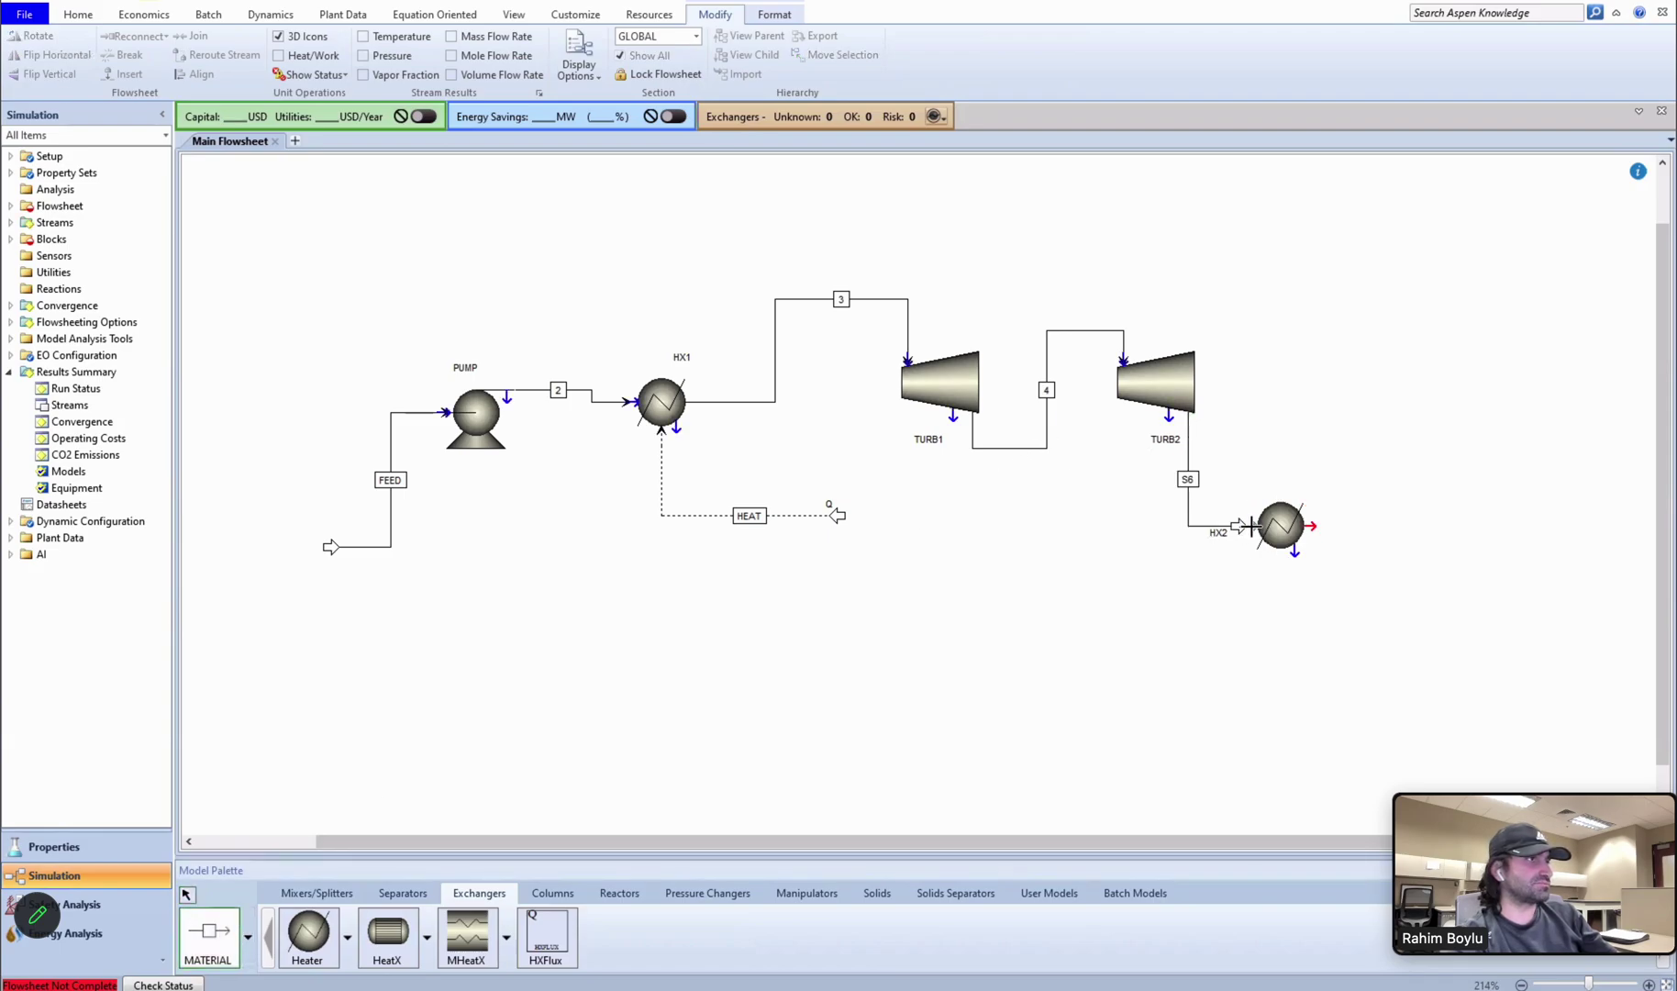
left_click(1241, 530)
right_click(1241, 531)
left_click(1232, 526)
left_click(1225, 548)
left_click_drag(1187, 438, 1187, 478)
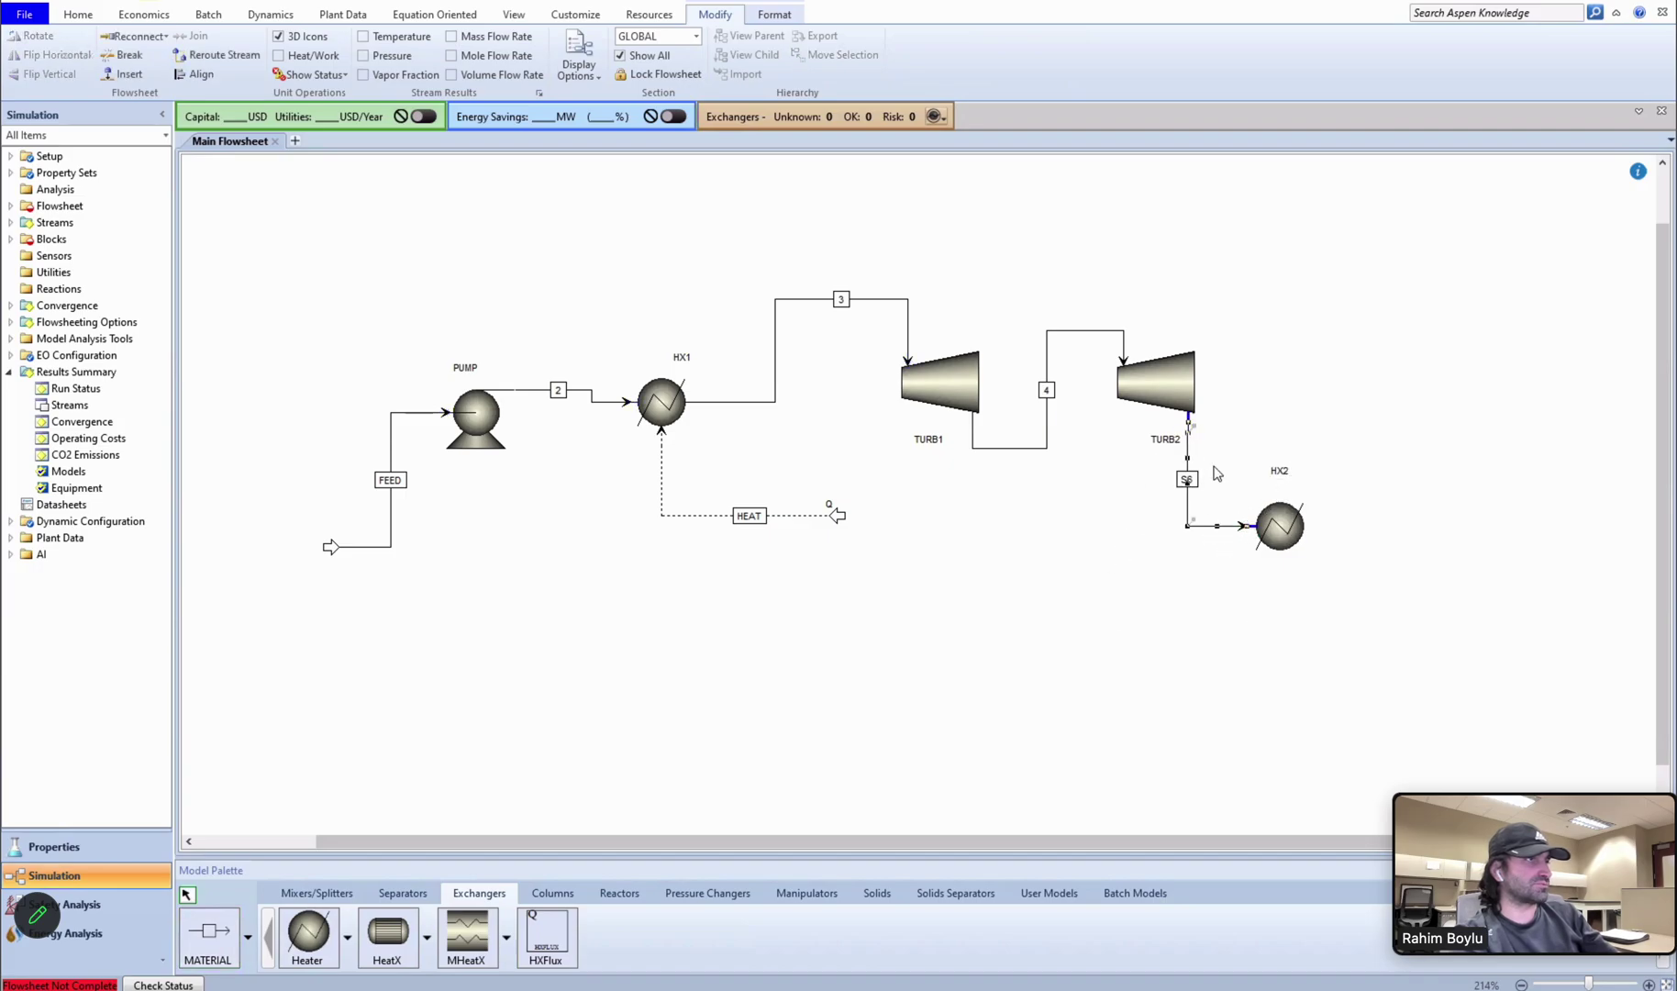
type("5")
key("Return")
Add product stream 1 leaving HX2's outlet below the heater.
left_click(216, 930)
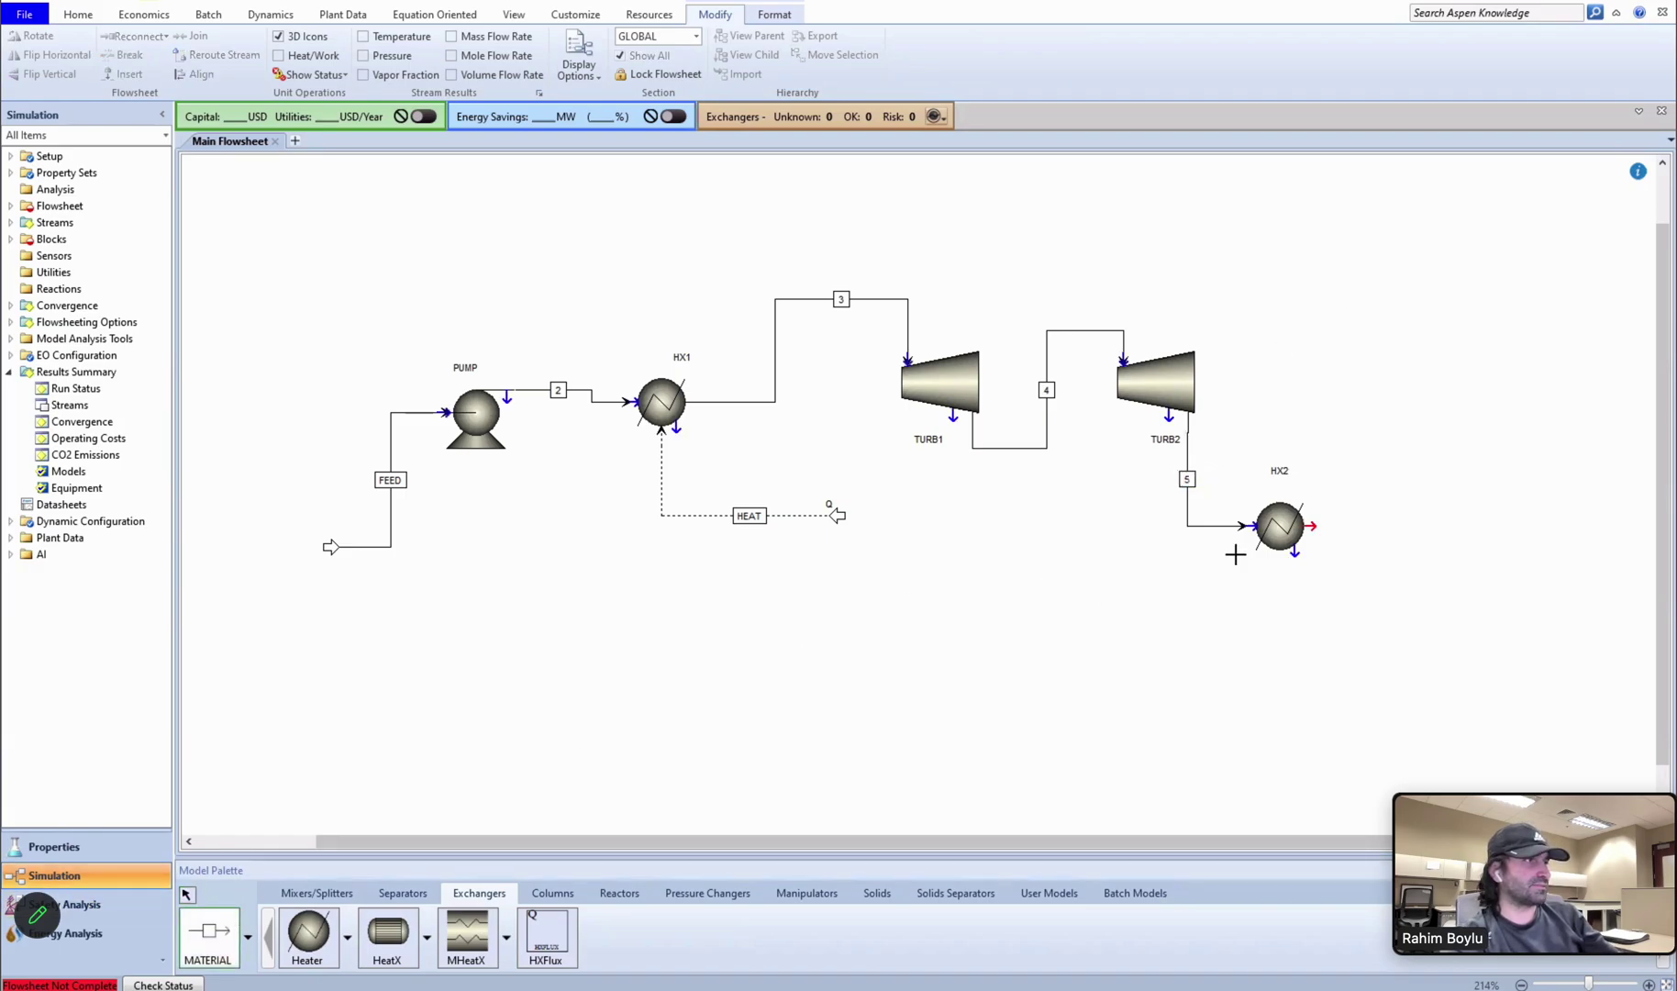
left_click(1342, 526)
left_click(1351, 701)
right_click(1351, 701)
left_click(1323, 657)
type("1")
key("Return")
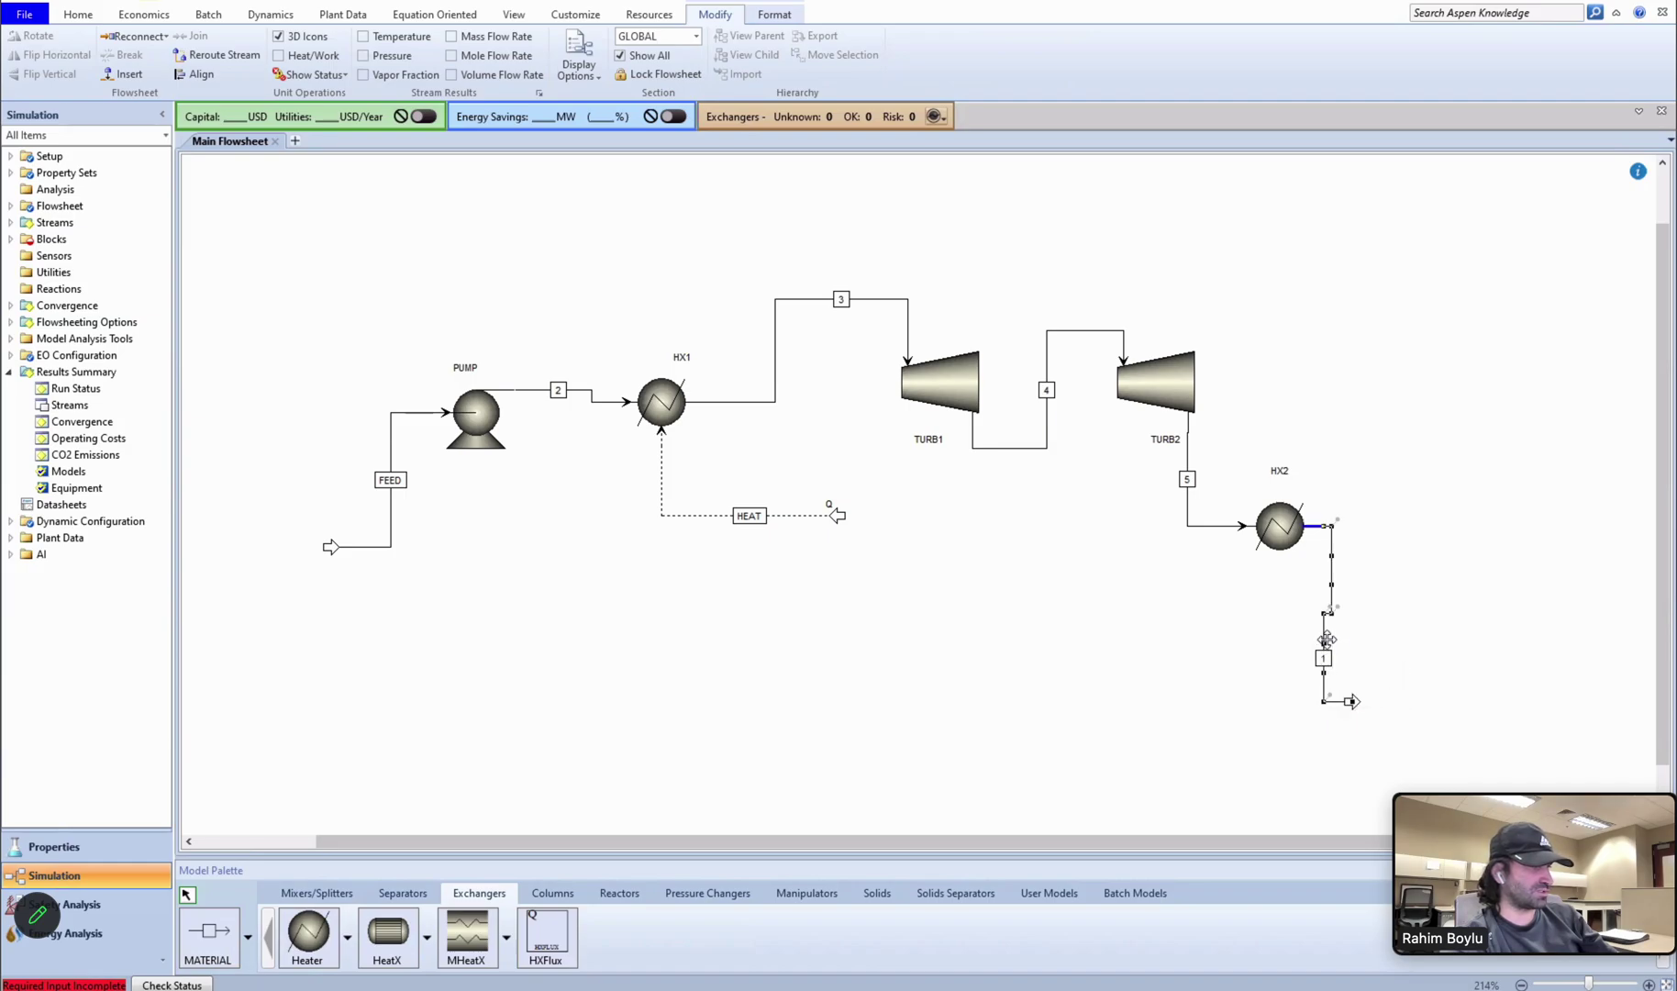
left_click_drag(1327, 659, 1328, 638)
left_click(1369, 658)
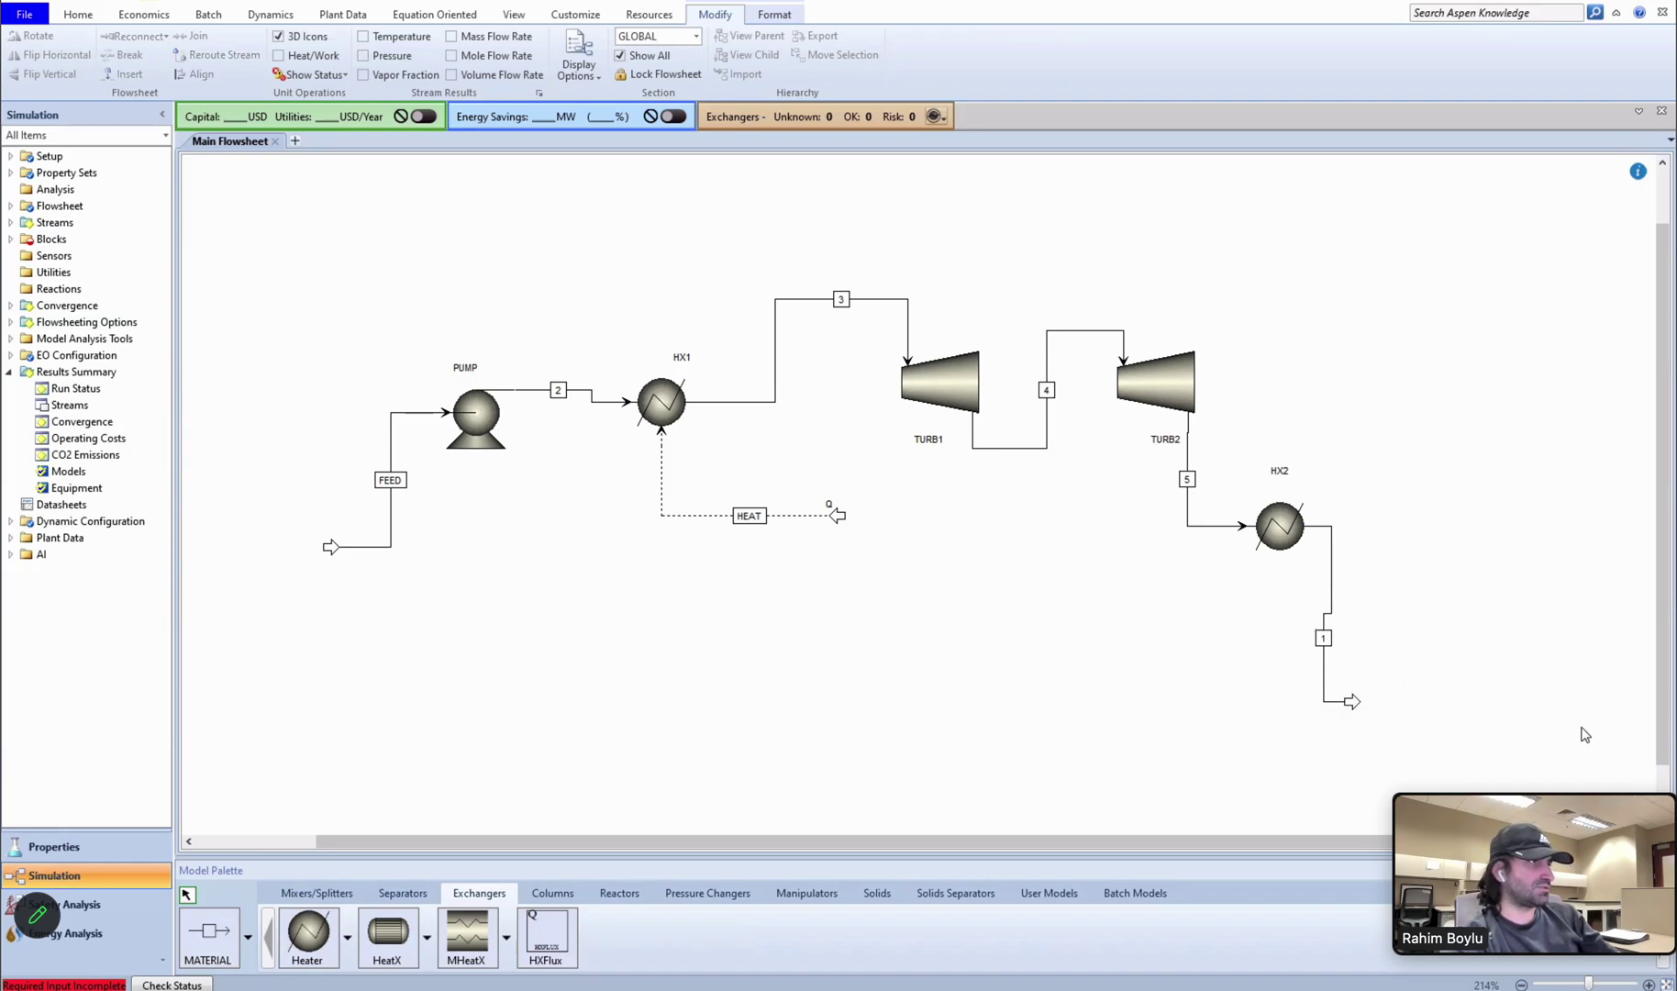
left_click(945, 384)
Make TURB1 an isentropic turbine with 5 bar discharge pressure.
double_click(941, 381)
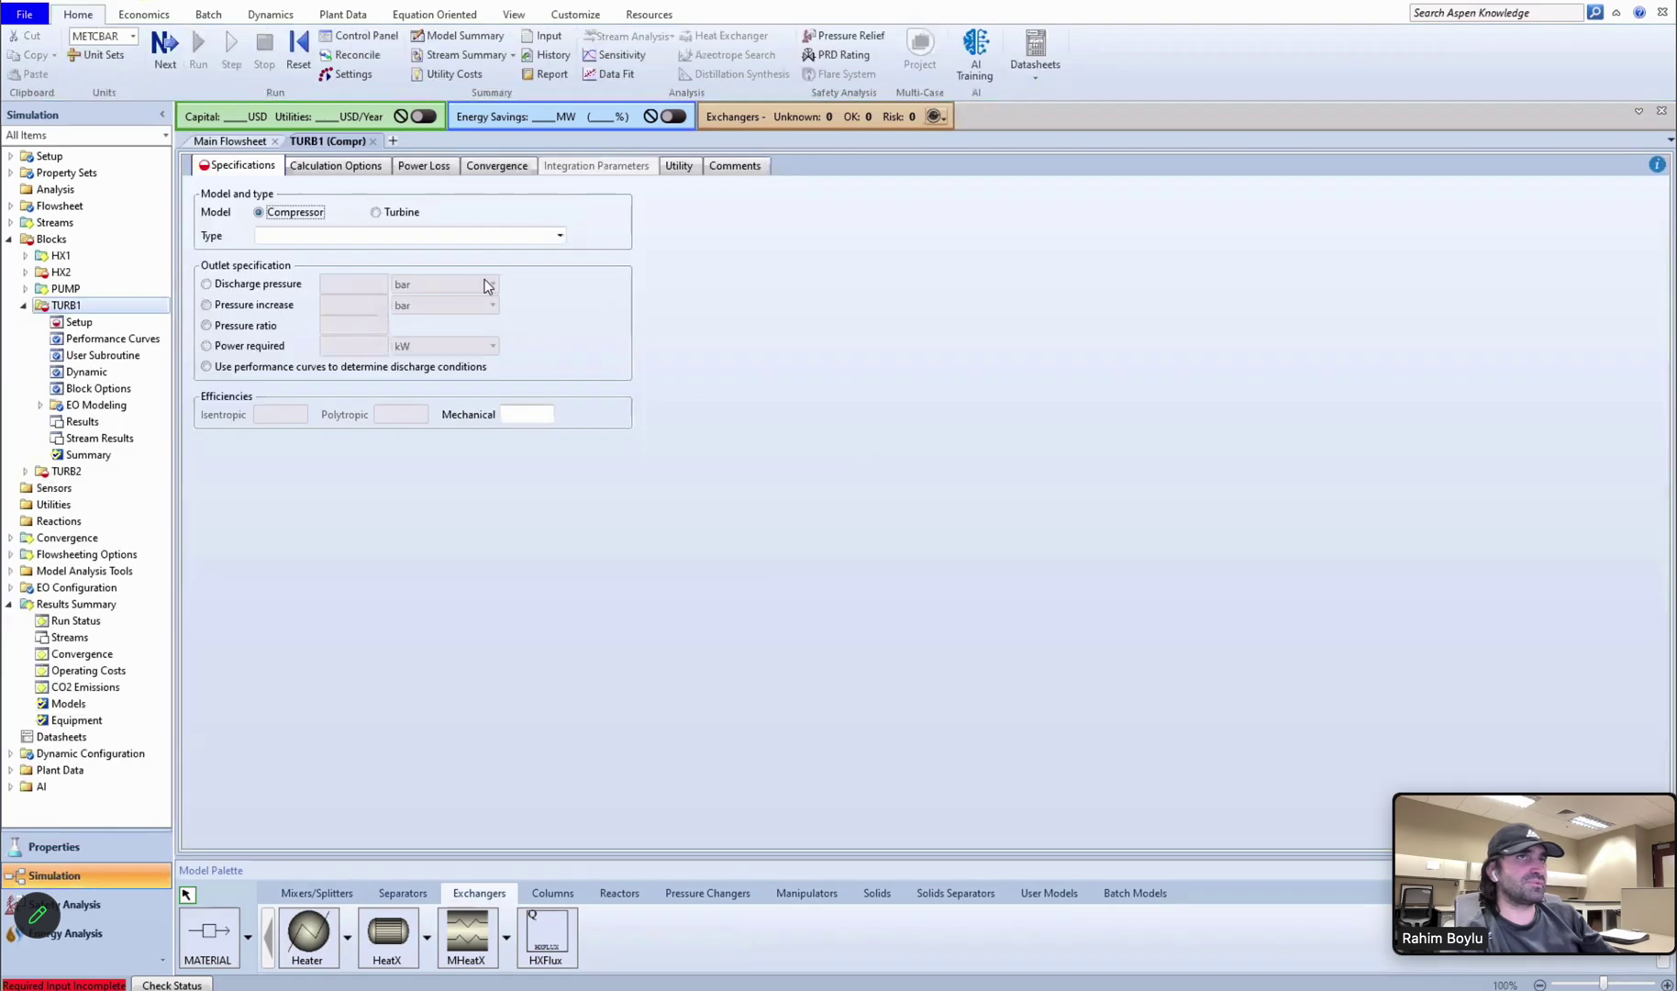
left_click(551, 237)
left_click(529, 248)
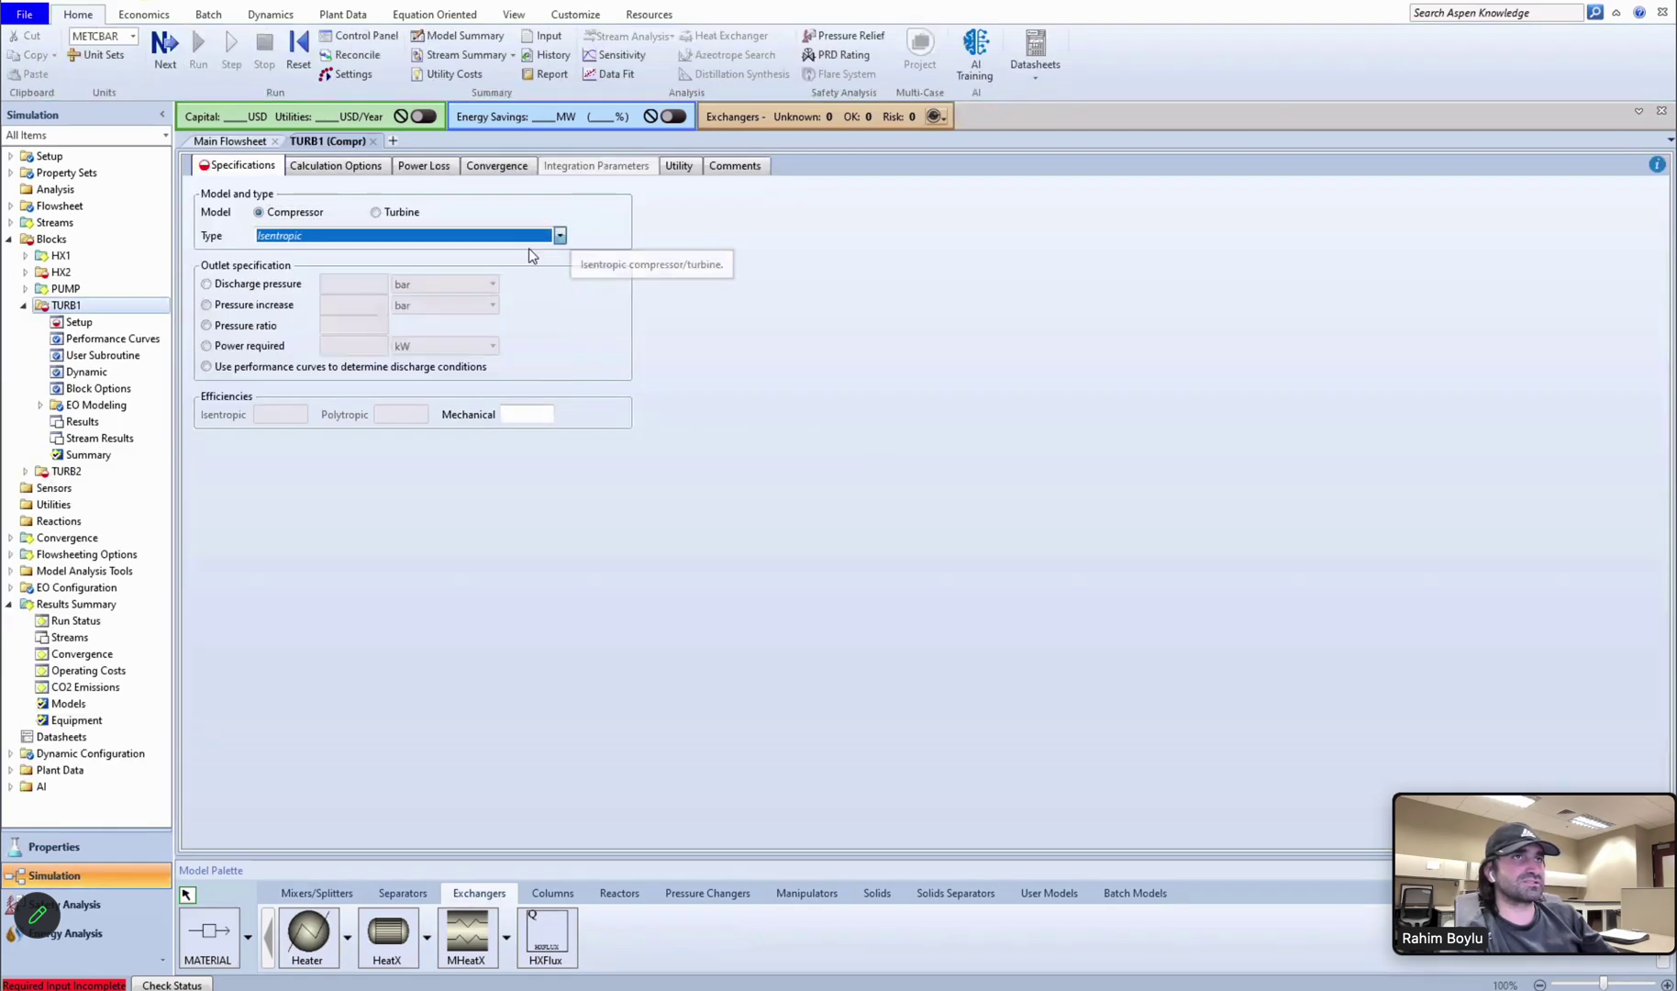
left_click(264, 285)
left_click(380, 282)
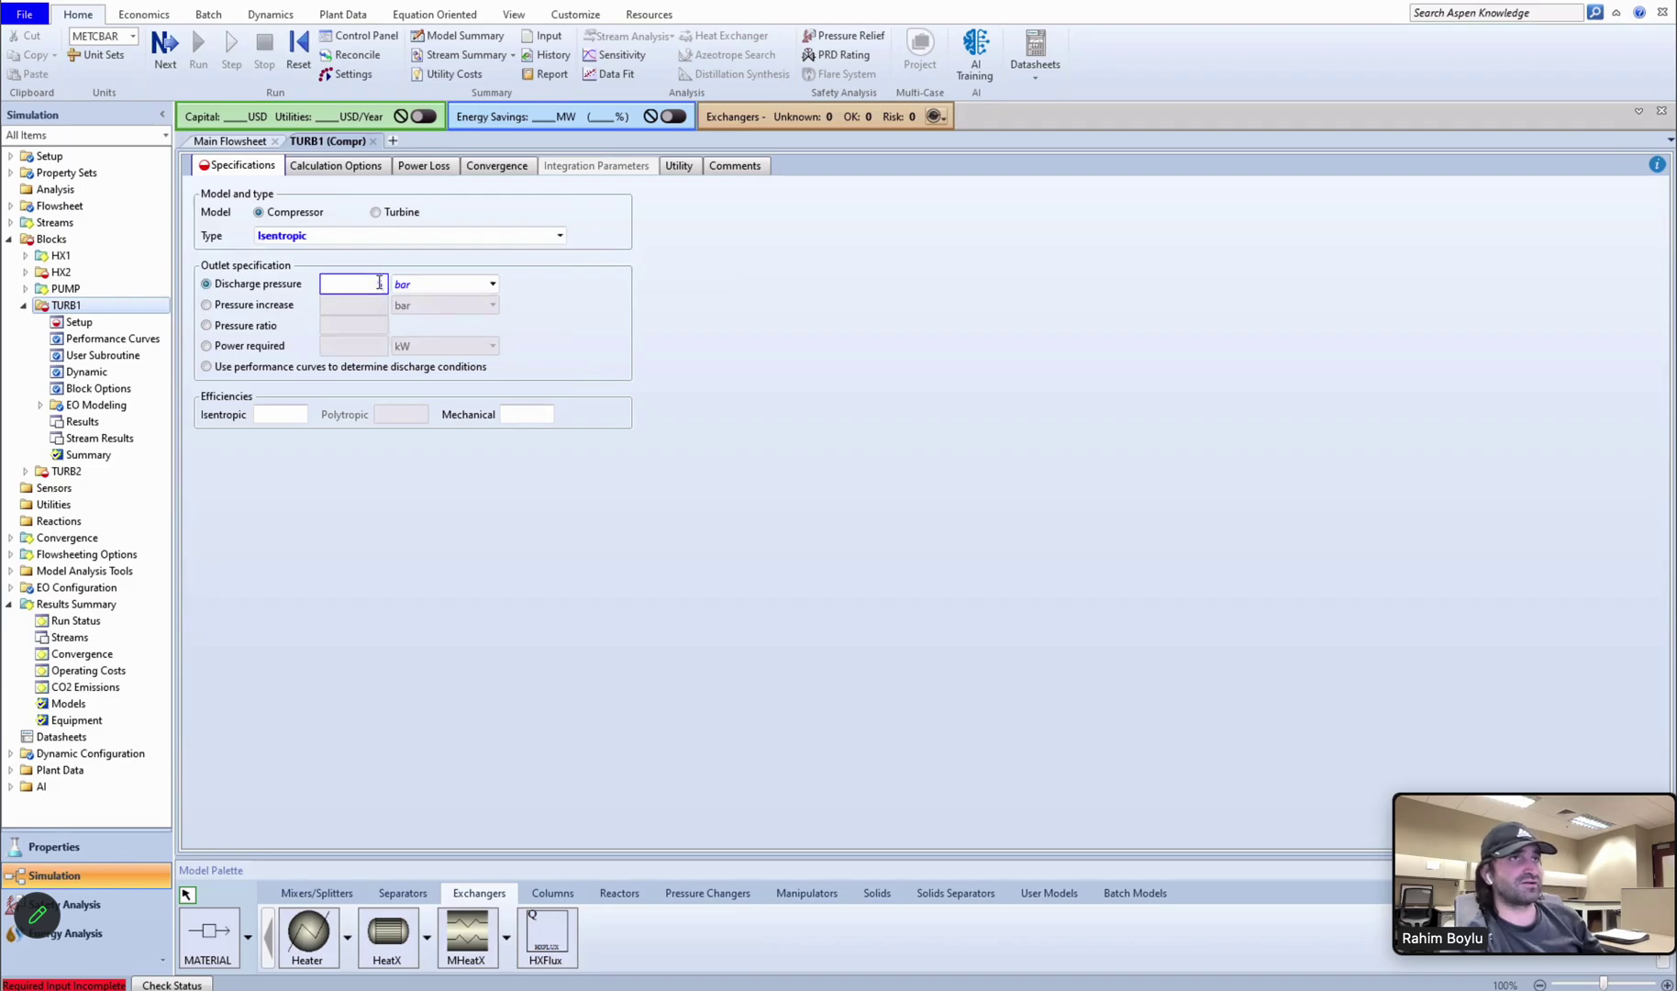
type("5")
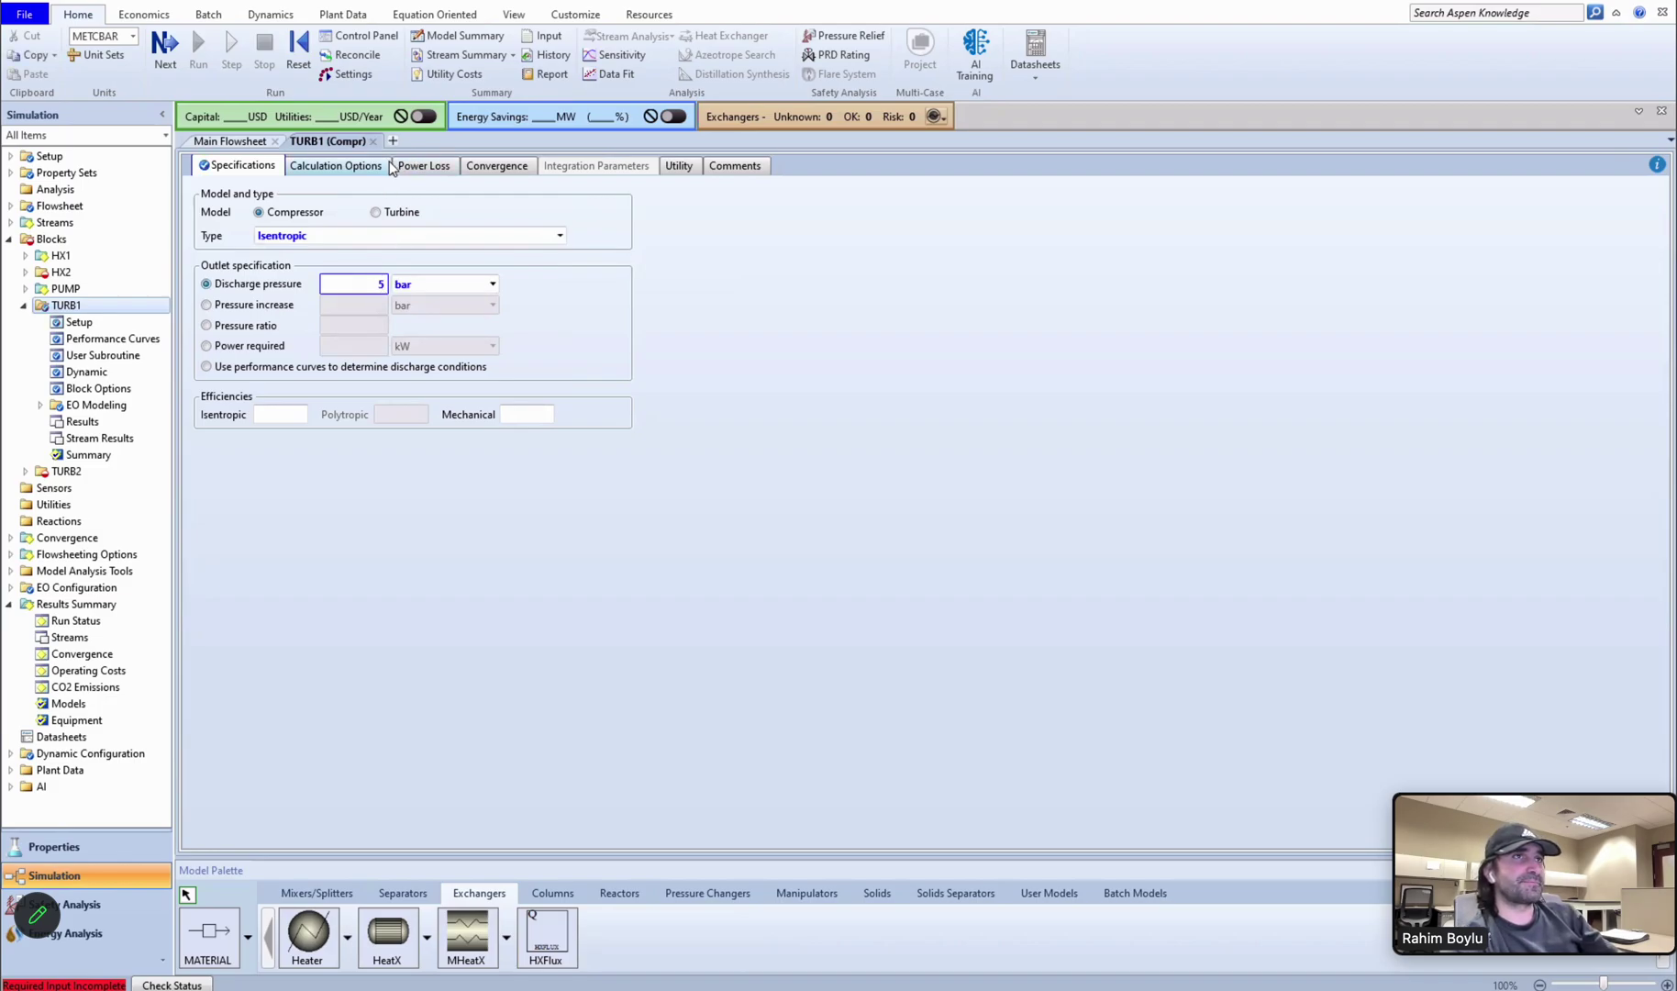
left_click(336, 166)
left_click(241, 166)
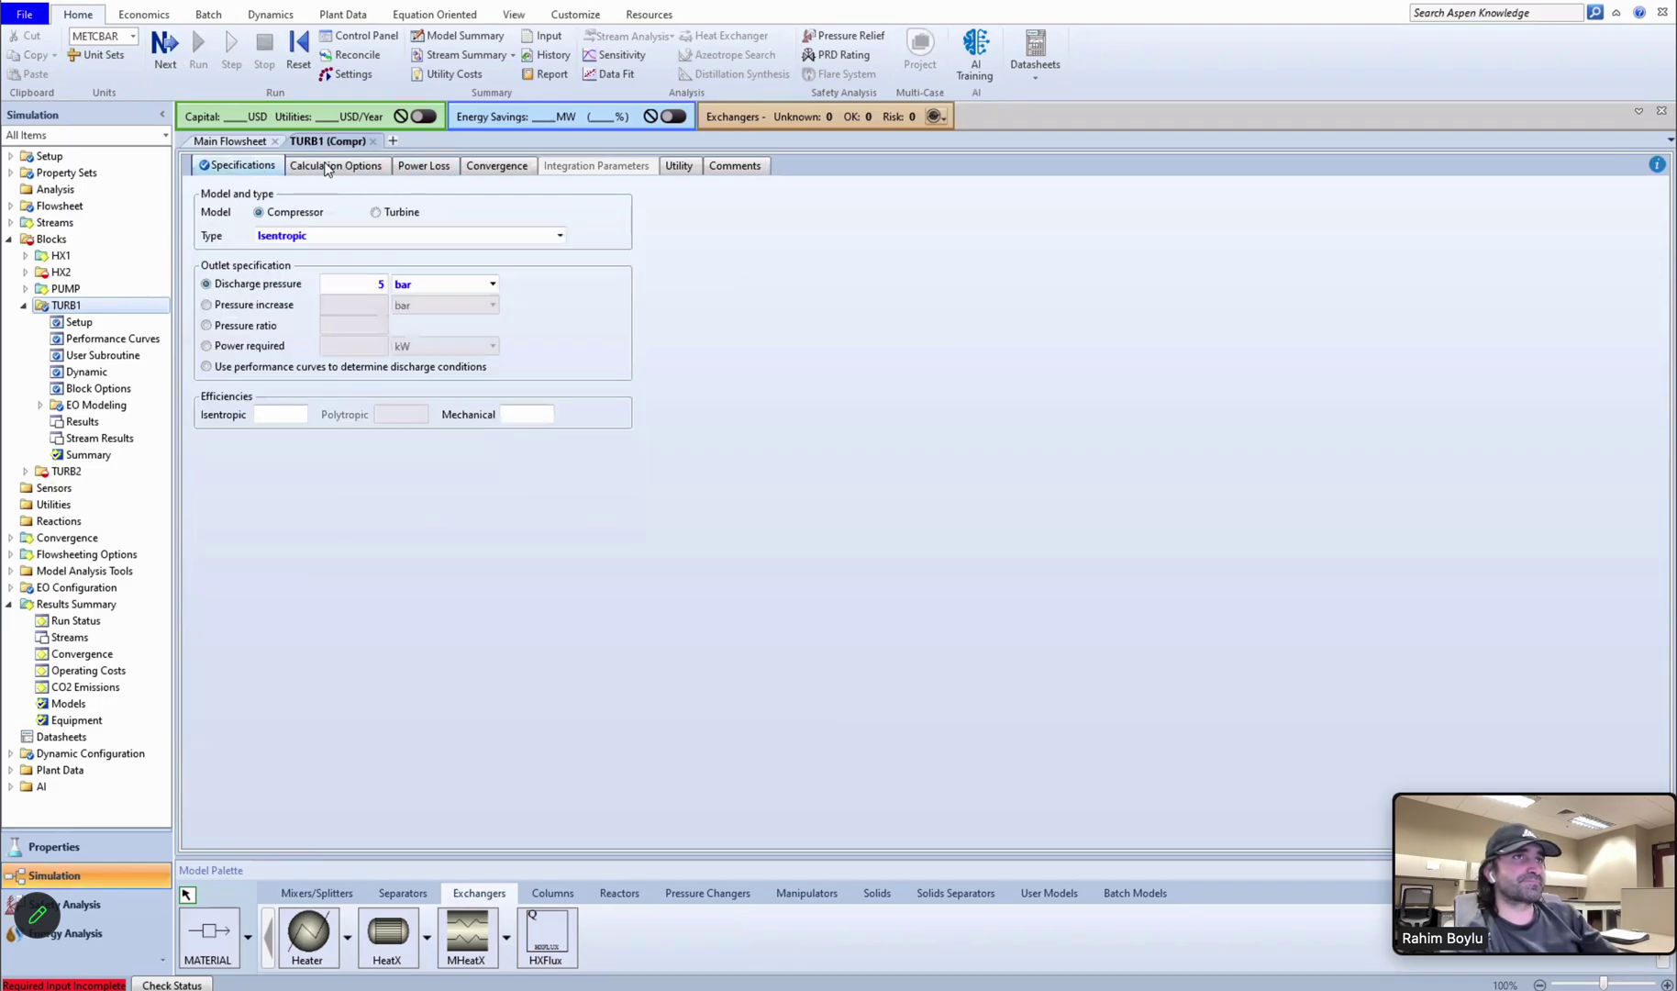
left_click(496, 167)
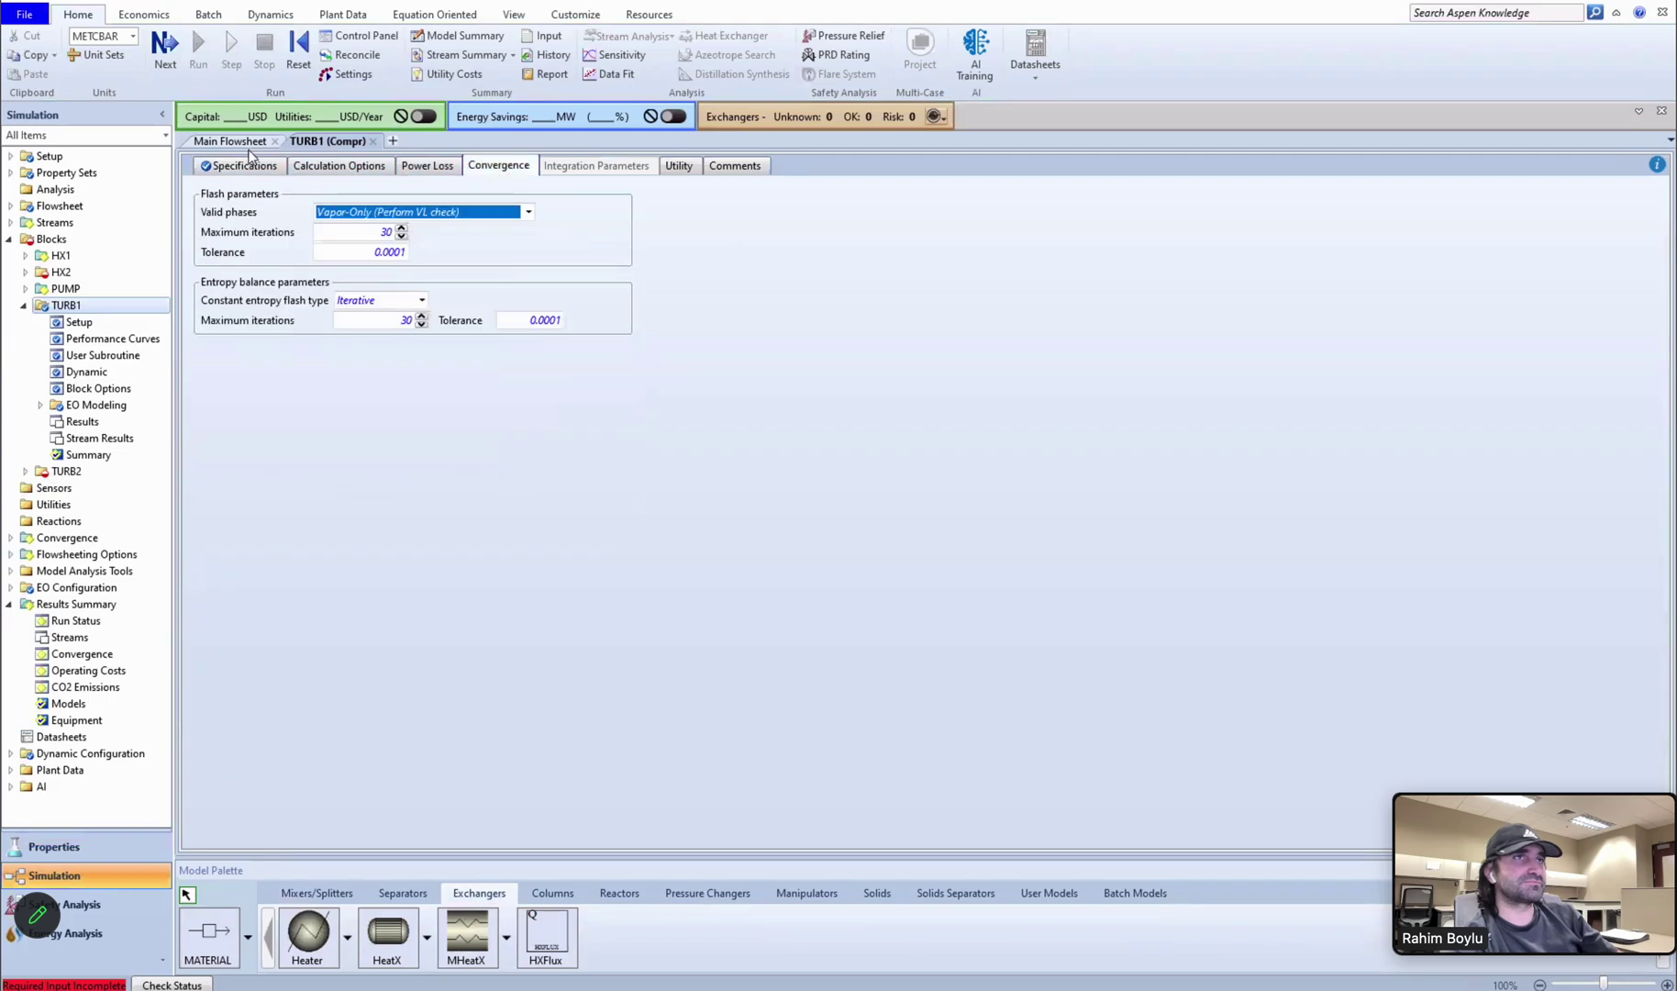
left_click(373, 142)
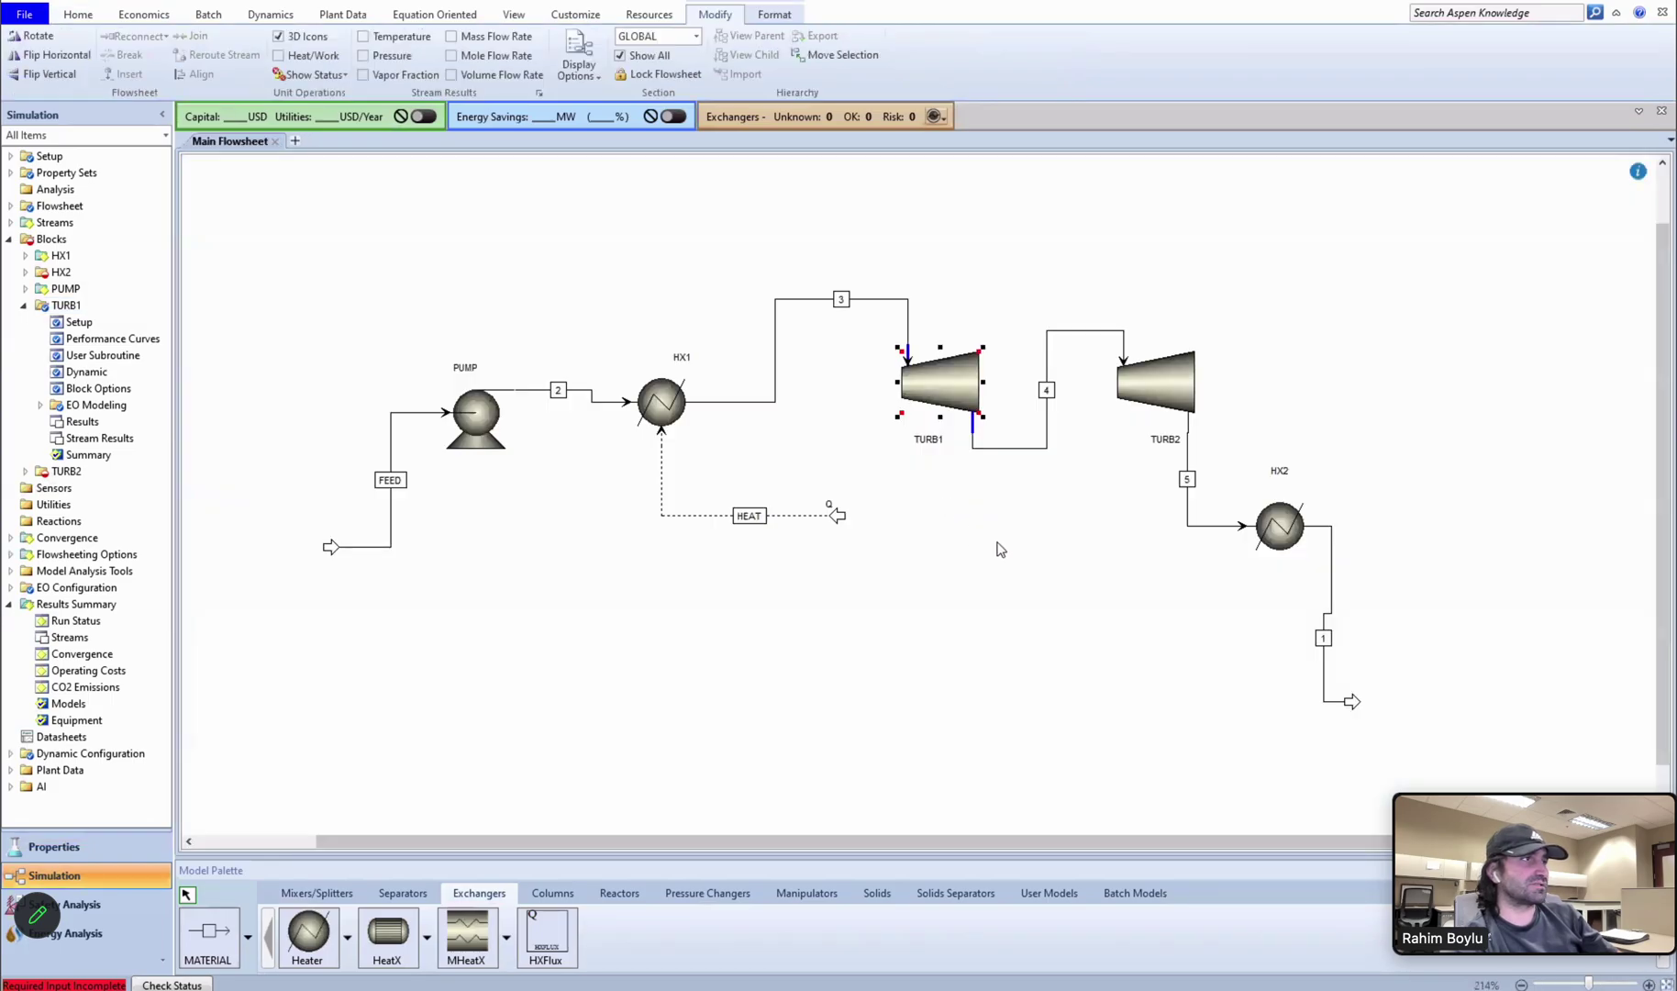
Make TURB2 an isentropic turbine with 1 bar discharge pressure.
left_click(1001, 548)
left_click(1147, 382)
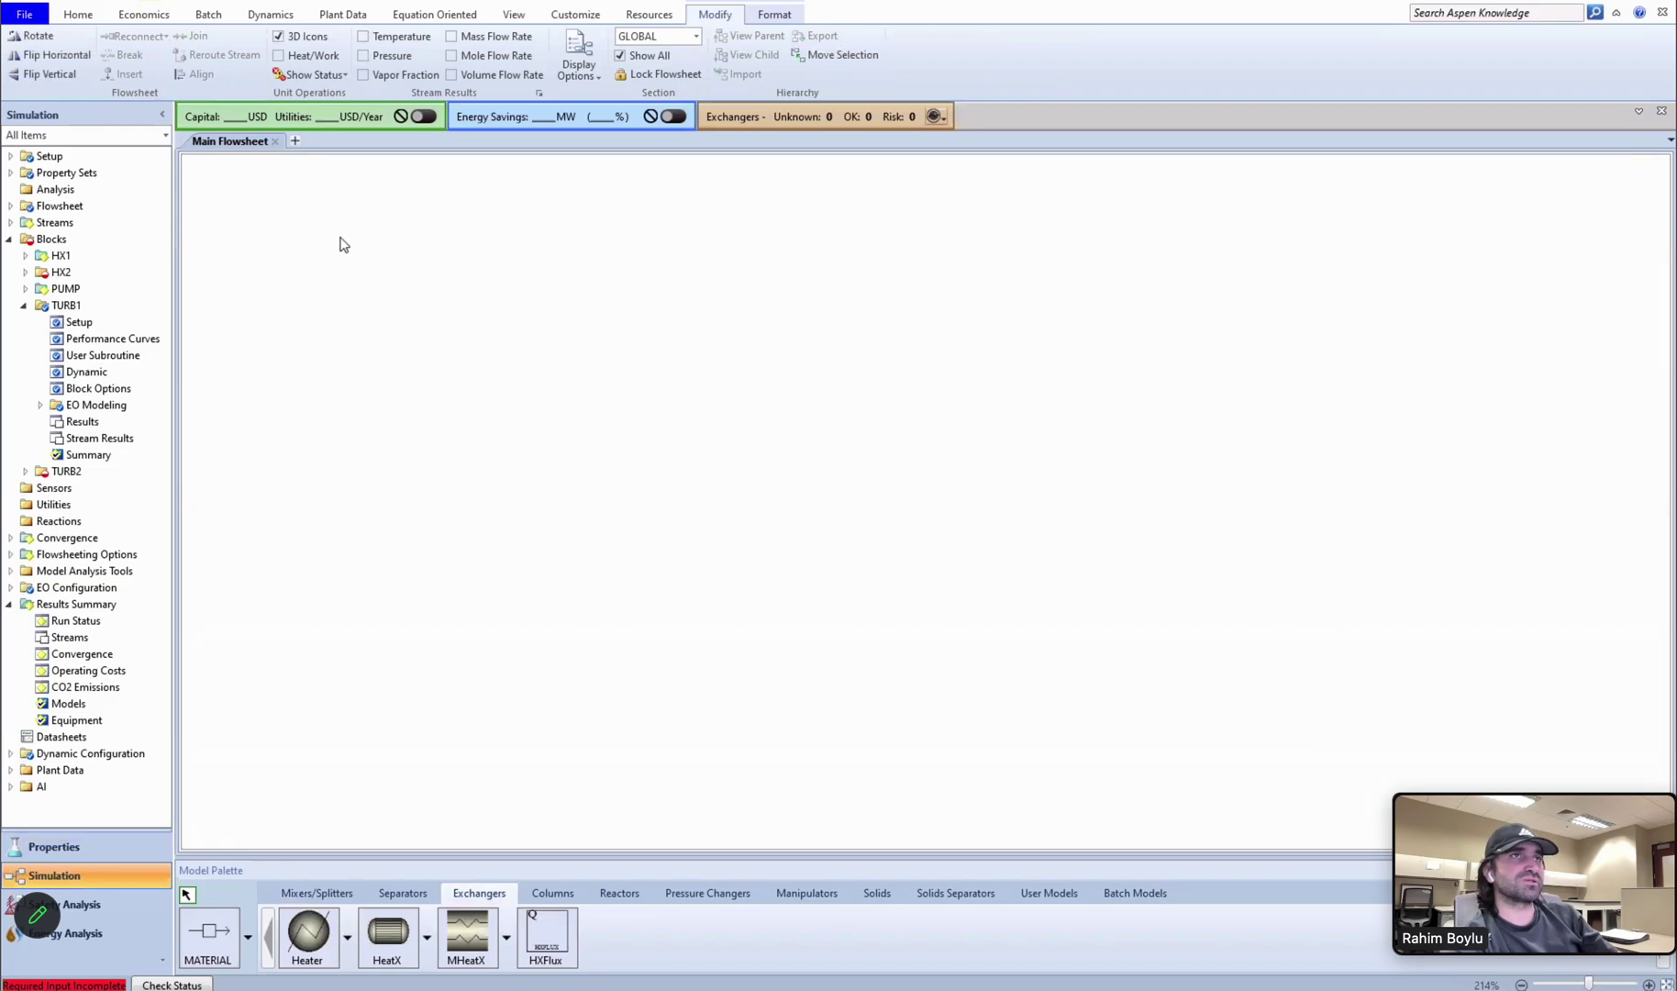
double_click(326, 229)
left_click(383, 214)
left_click(462, 240)
left_click(562, 237)
left_click(551, 254)
left_click(383, 284)
type("1")
key("Return")
left_click(214, 144)
Set valid phases to Vapor-Liquid-Liquid for both TURB1 and TURB2.
left_click(934, 390)
double_click(932, 385)
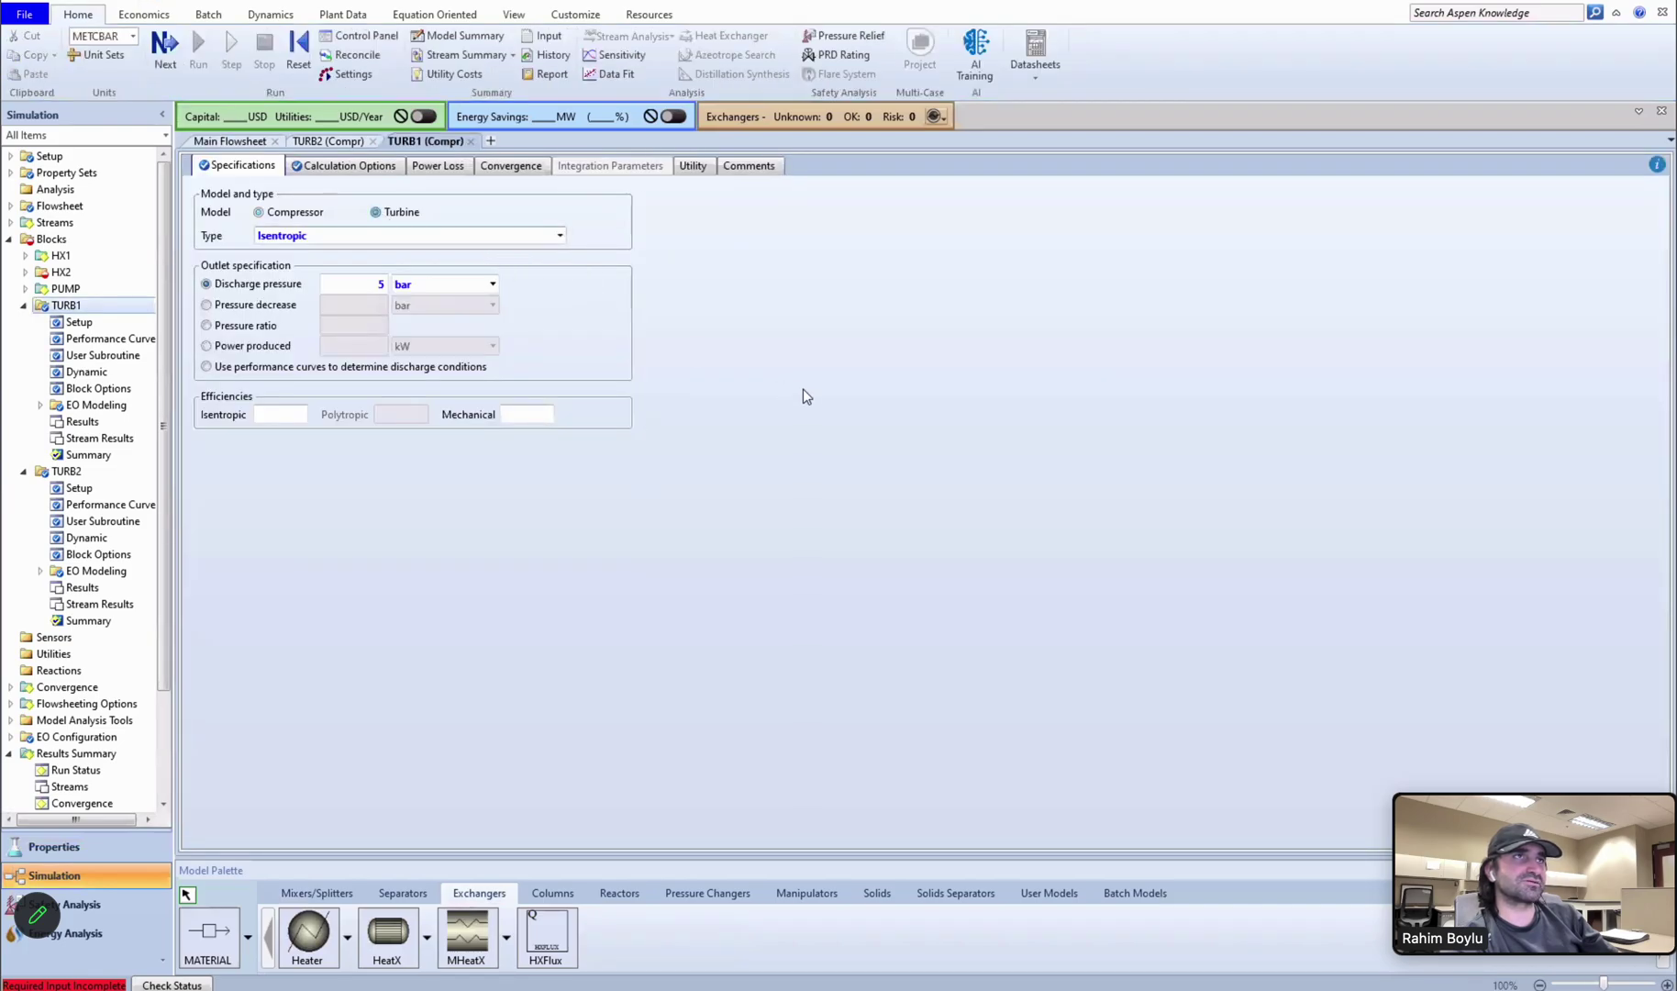
left_click(509, 167)
left_click(527, 214)
left_click(500, 264)
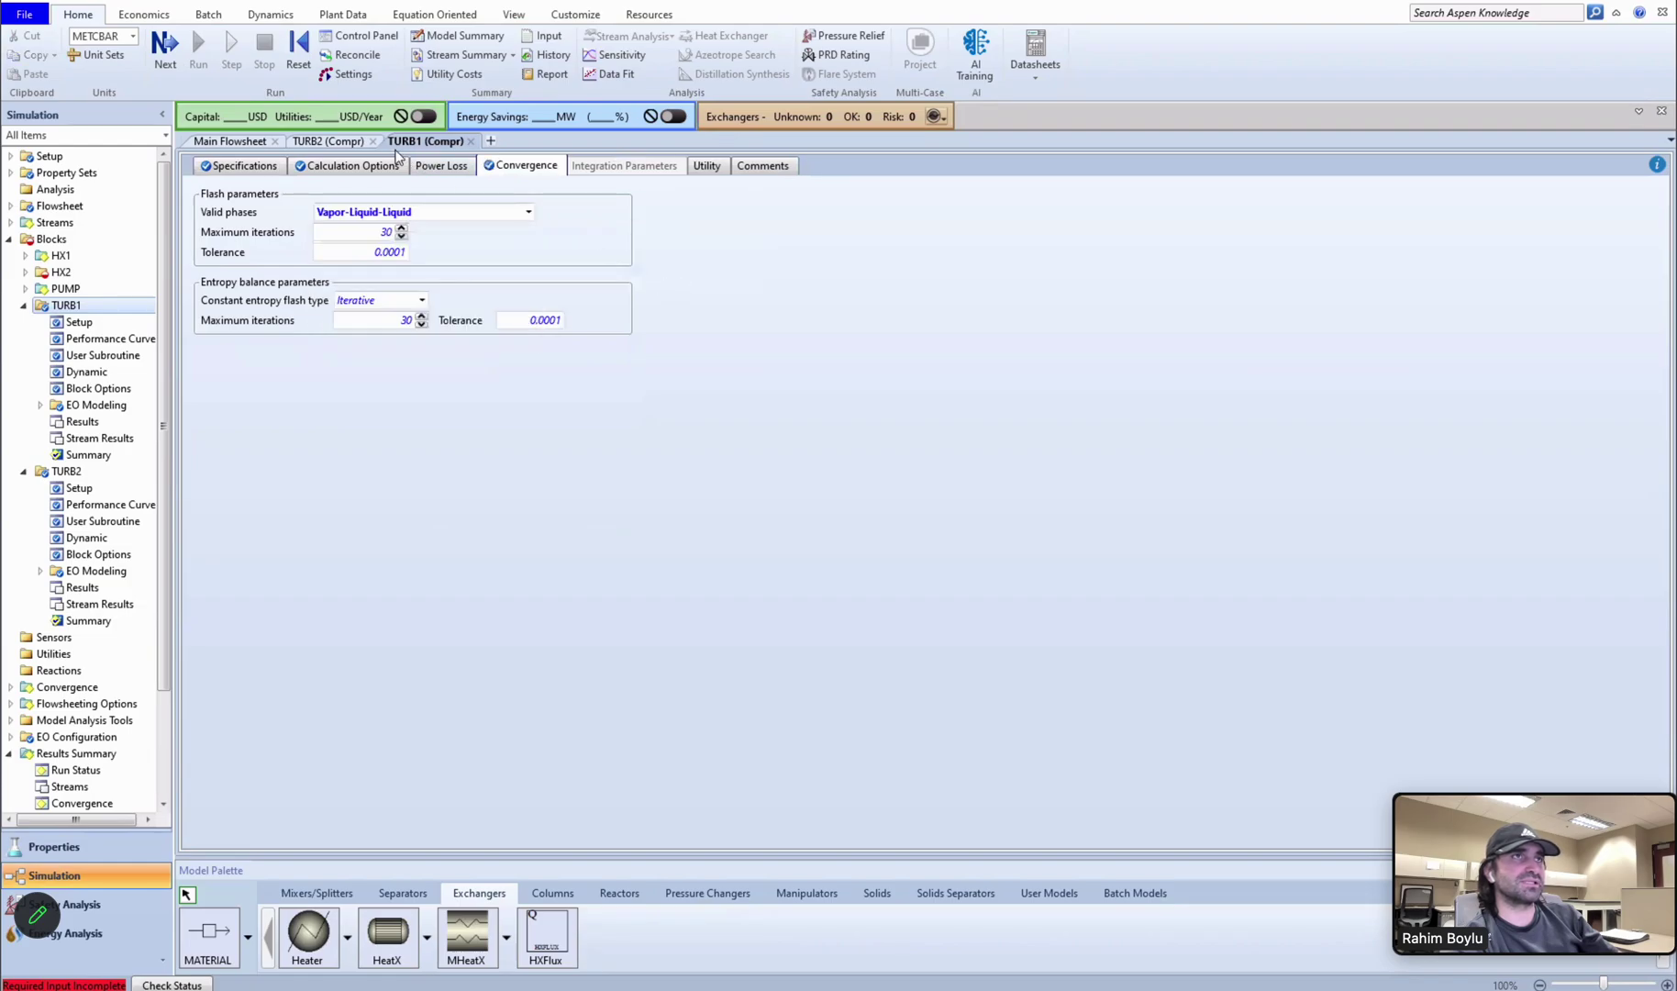
left_click(349, 142)
left_click(512, 165)
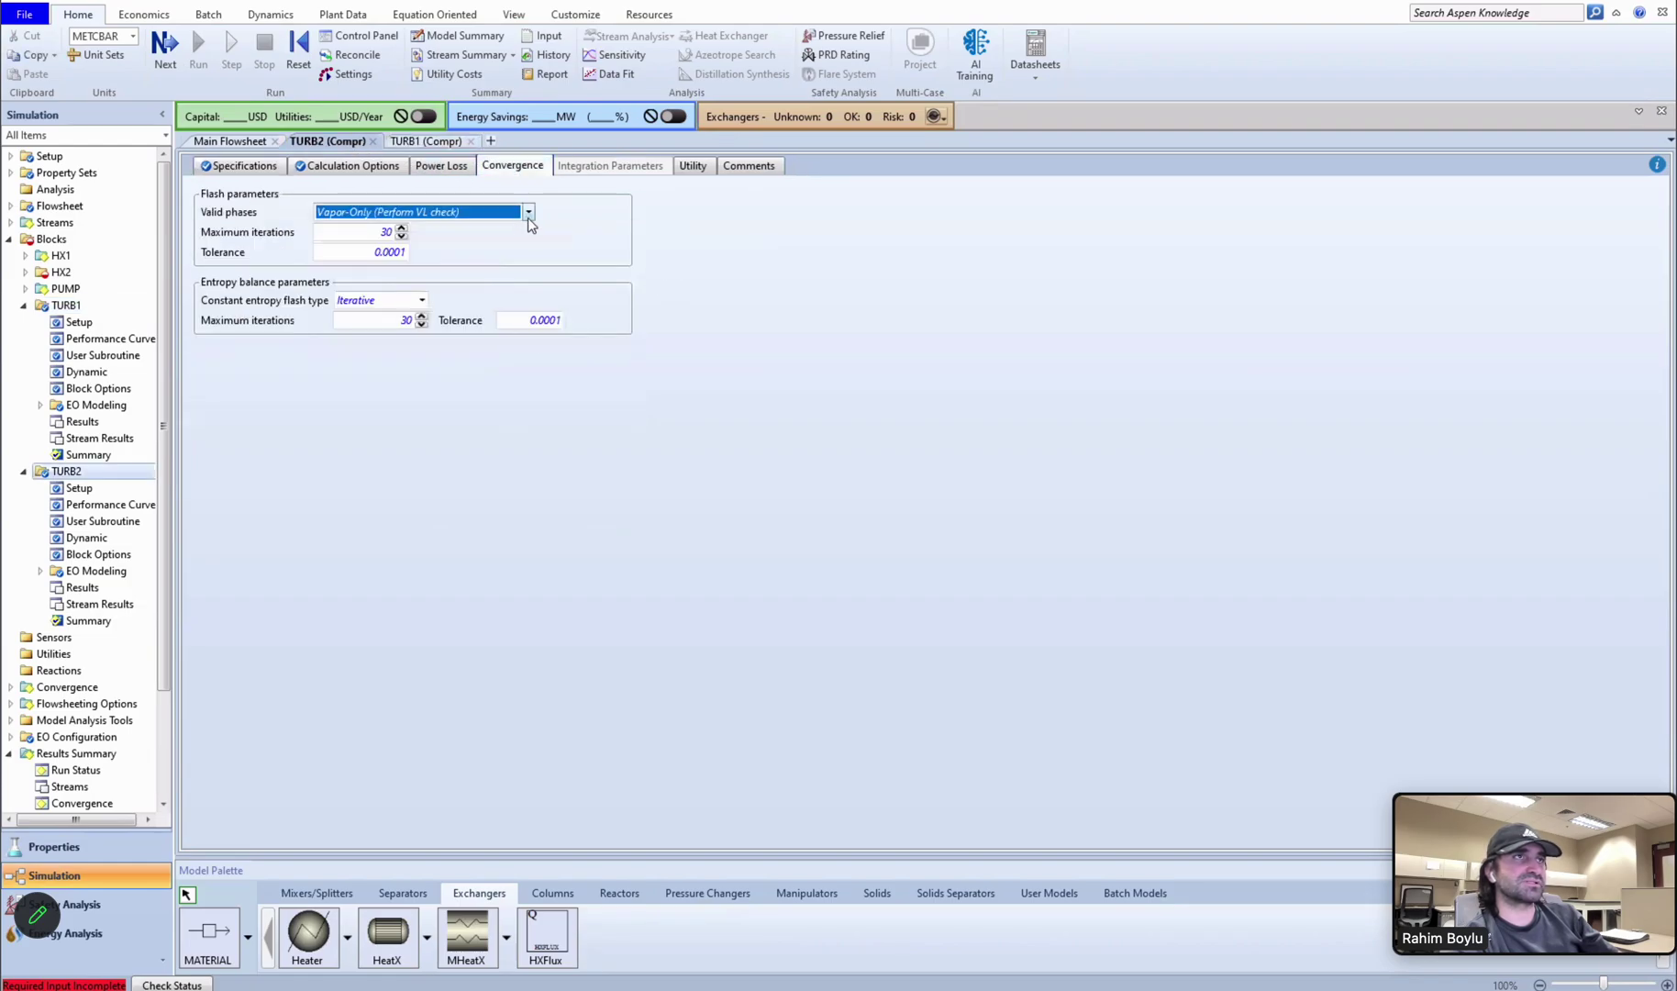
left_click(528, 212)
left_click(367, 263)
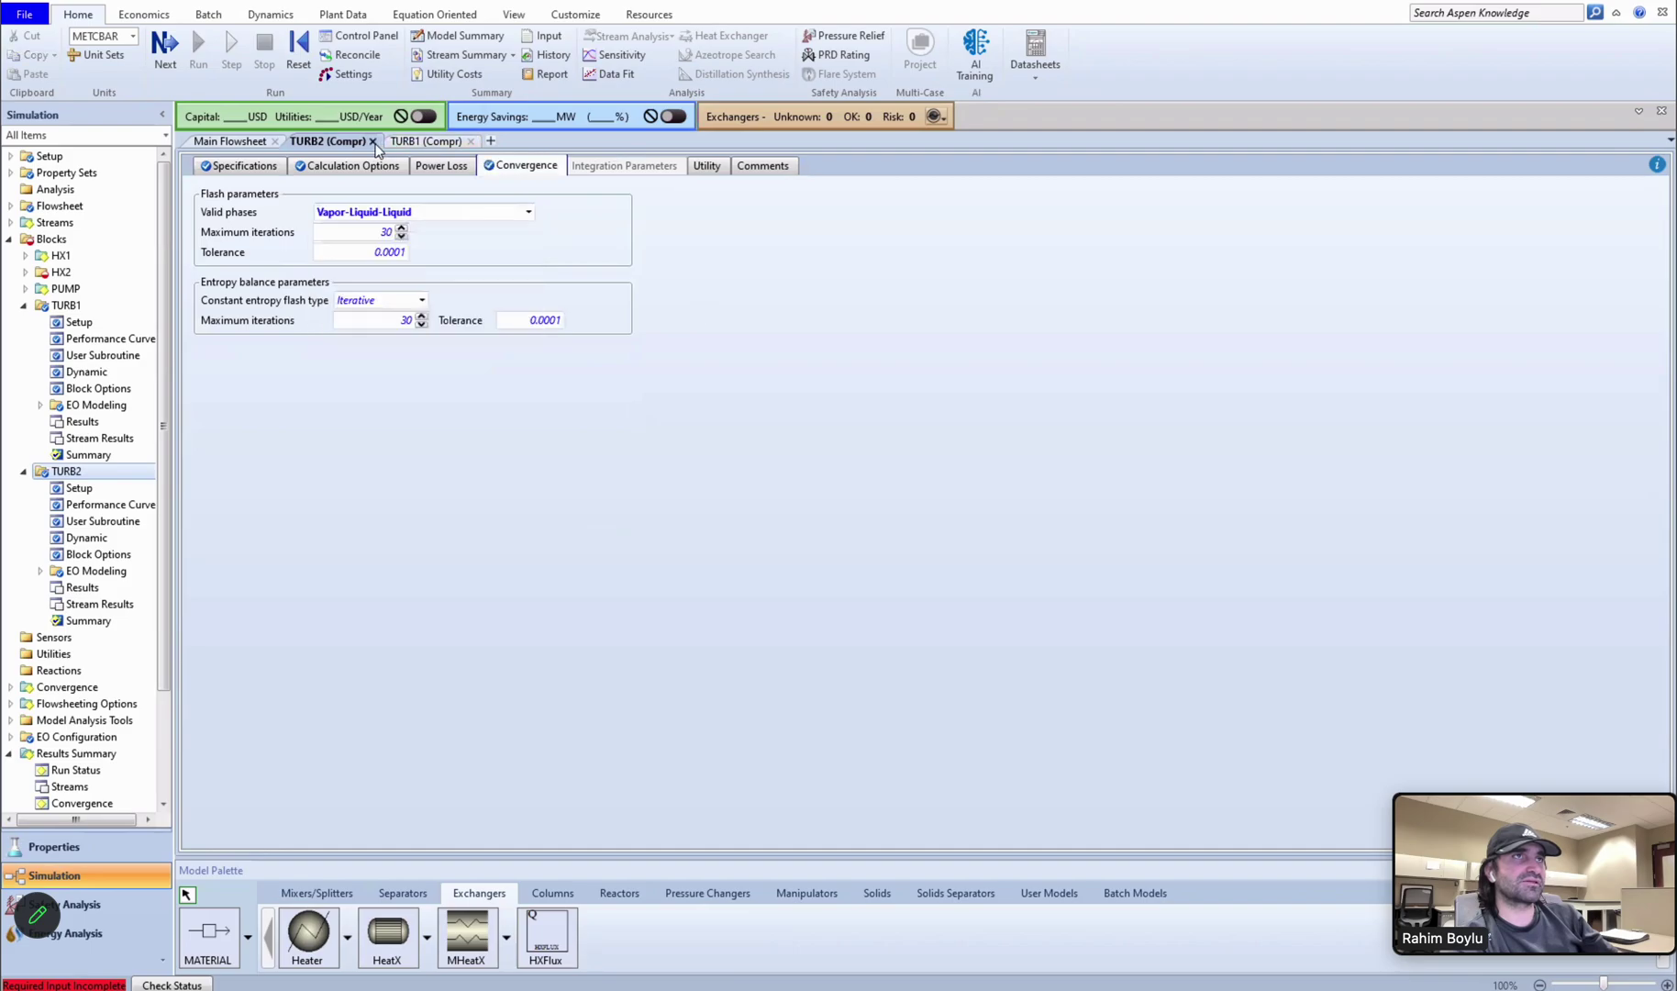
left_click(372, 142)
left_click(372, 141)
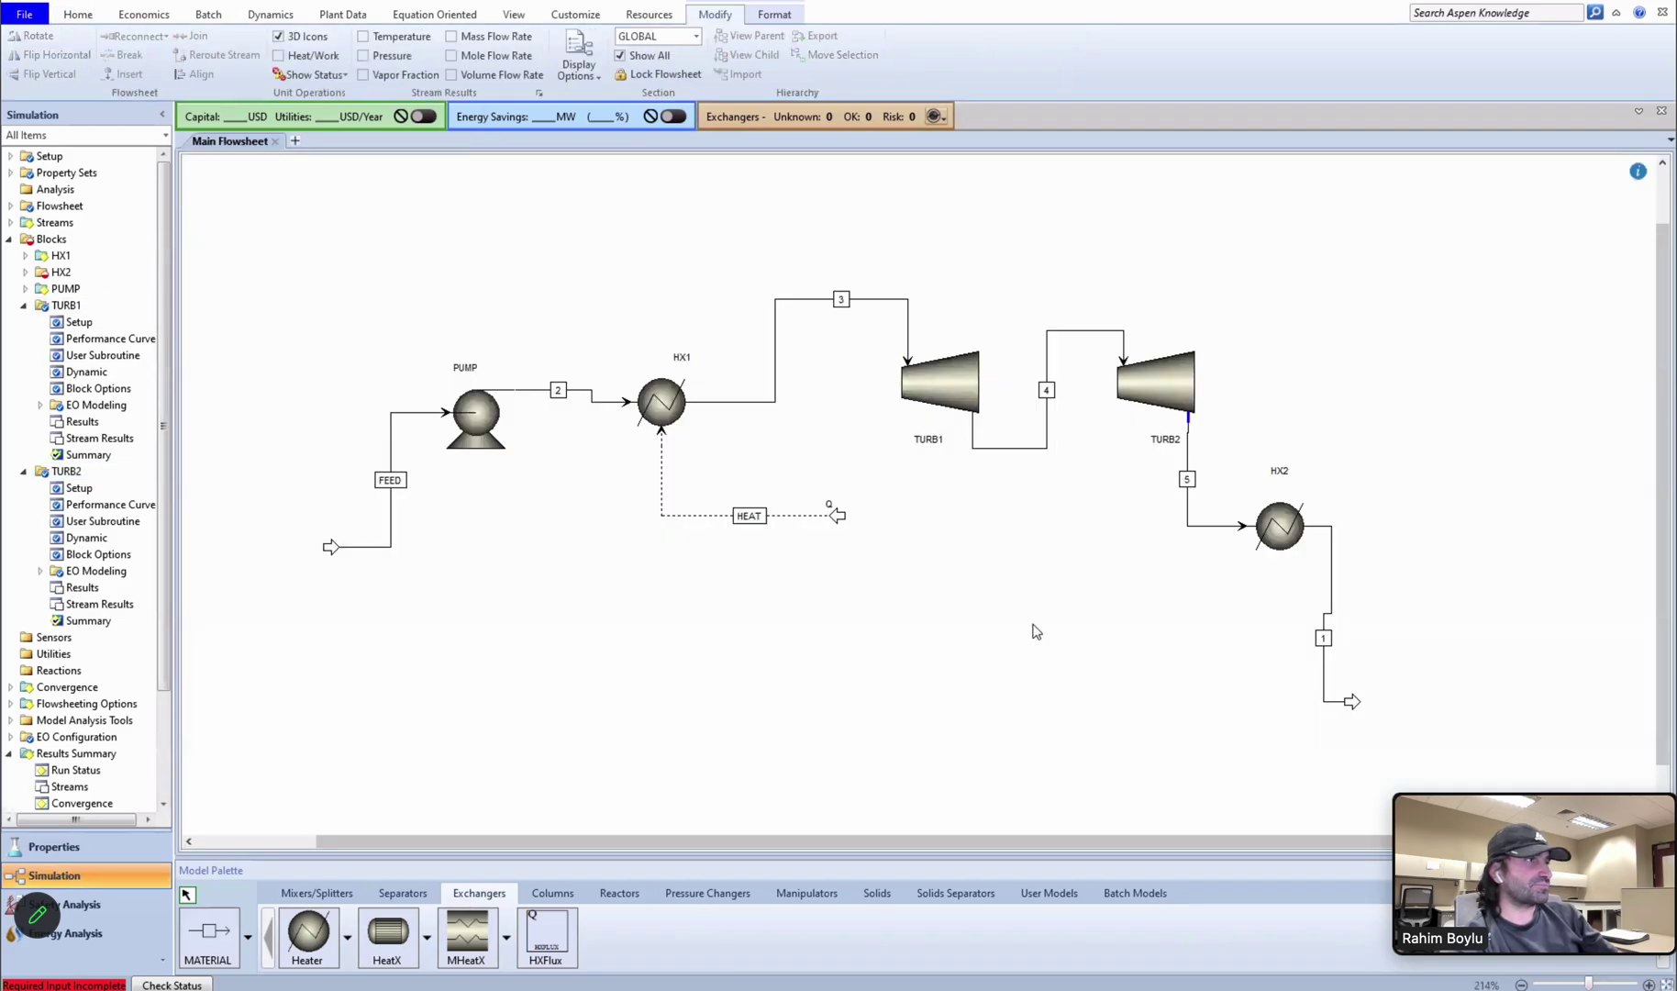
Set HX2's outlet to 95 C and 1 bar.
left_click(1275, 534)
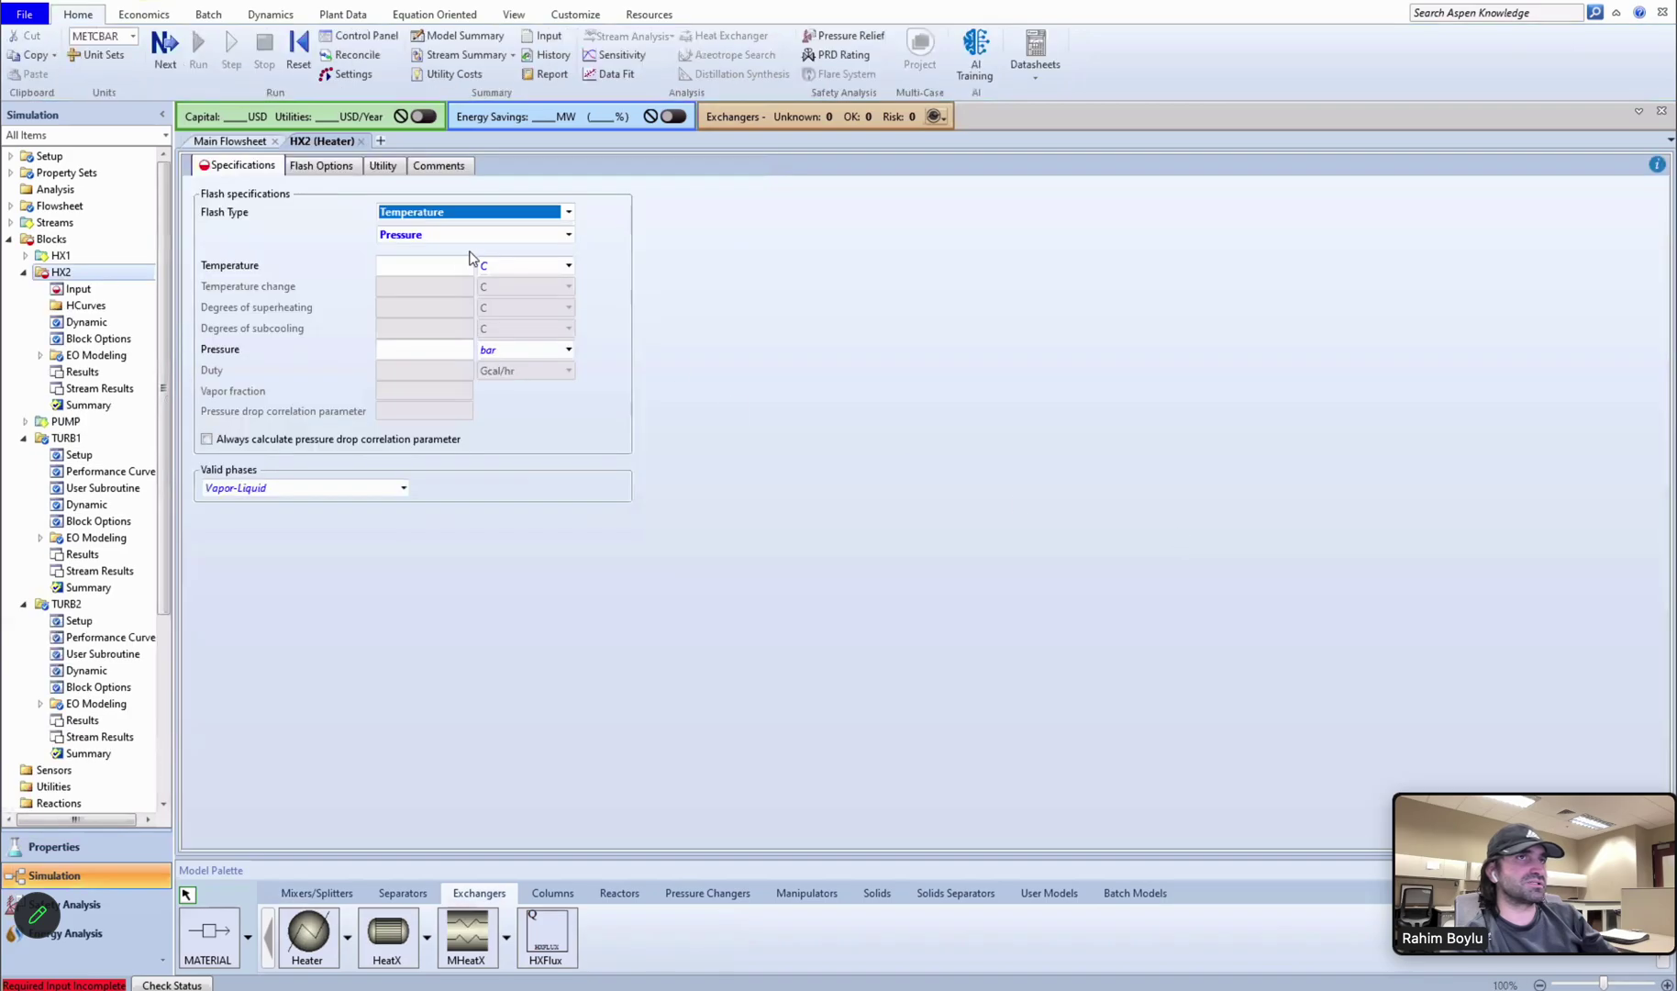
left_click(448, 264)
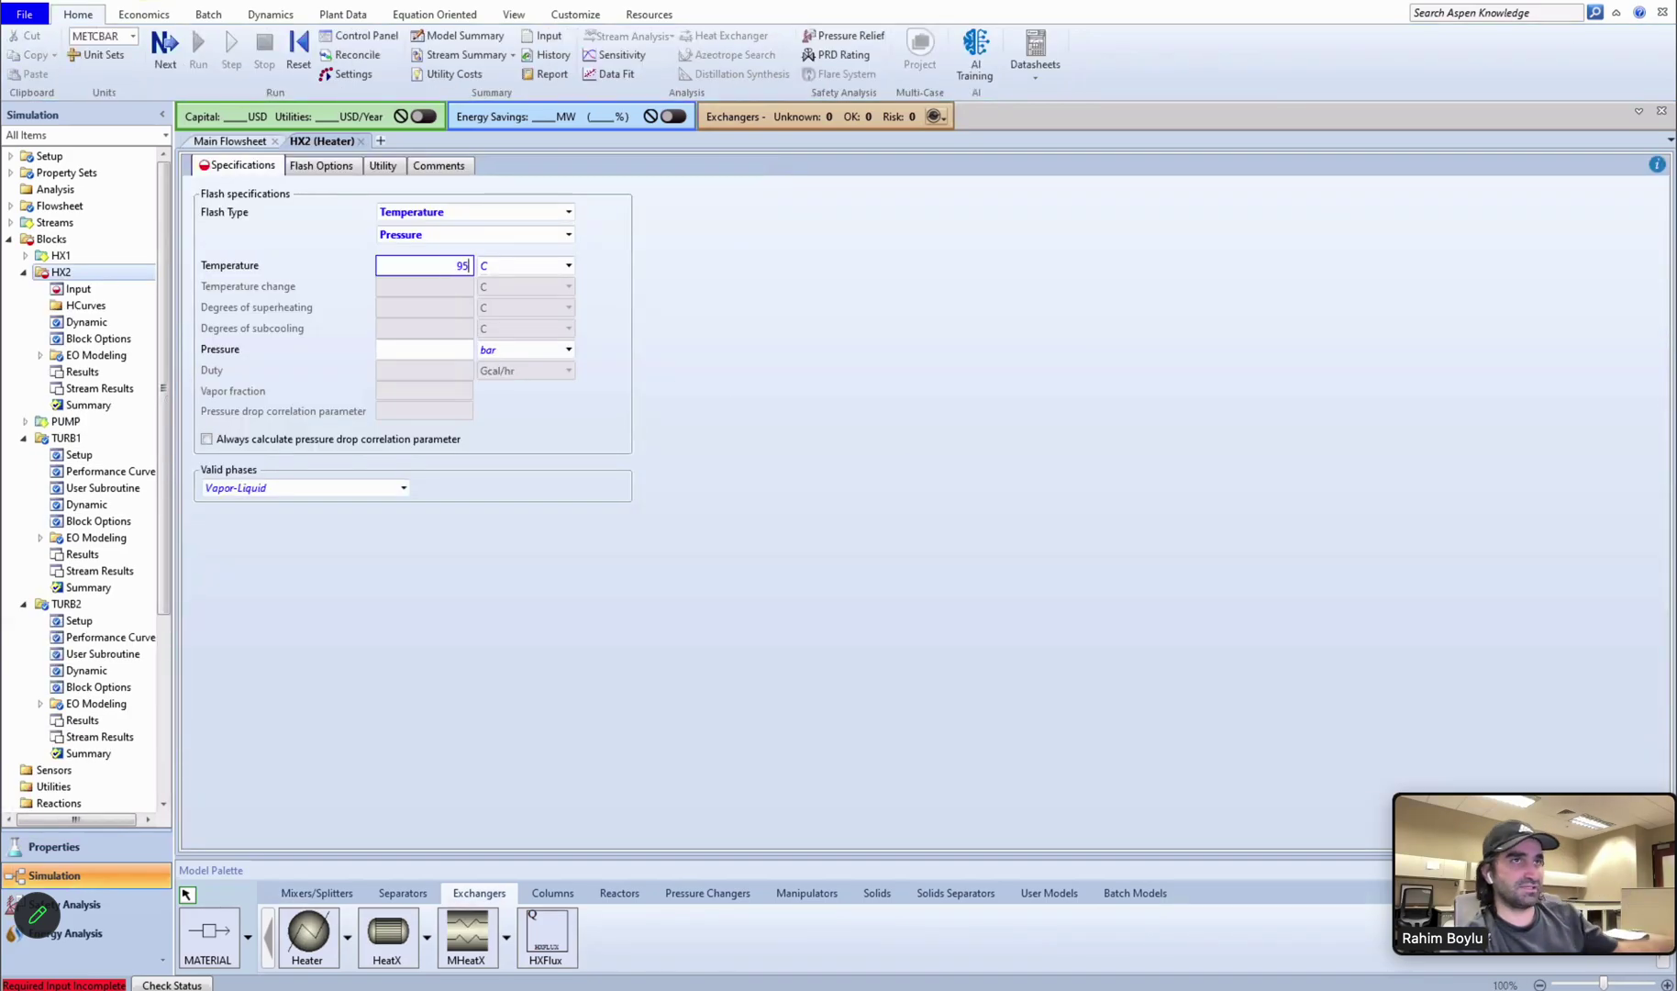
type("95")
left_click(460, 356)
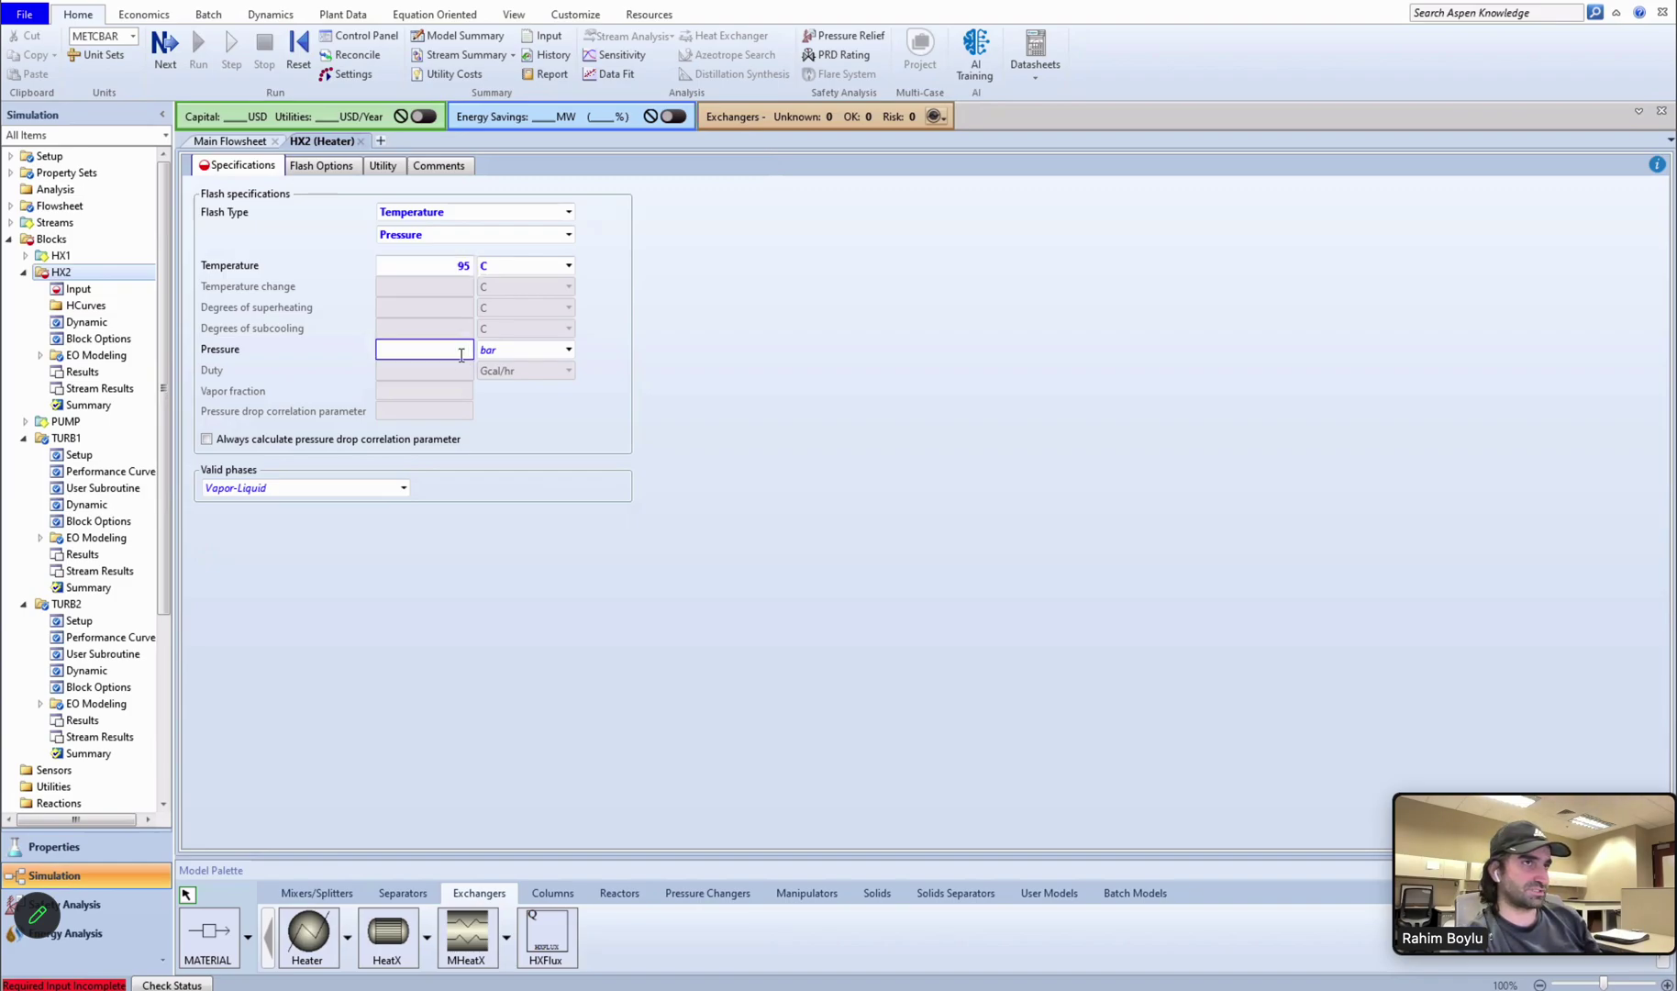
key("Return")
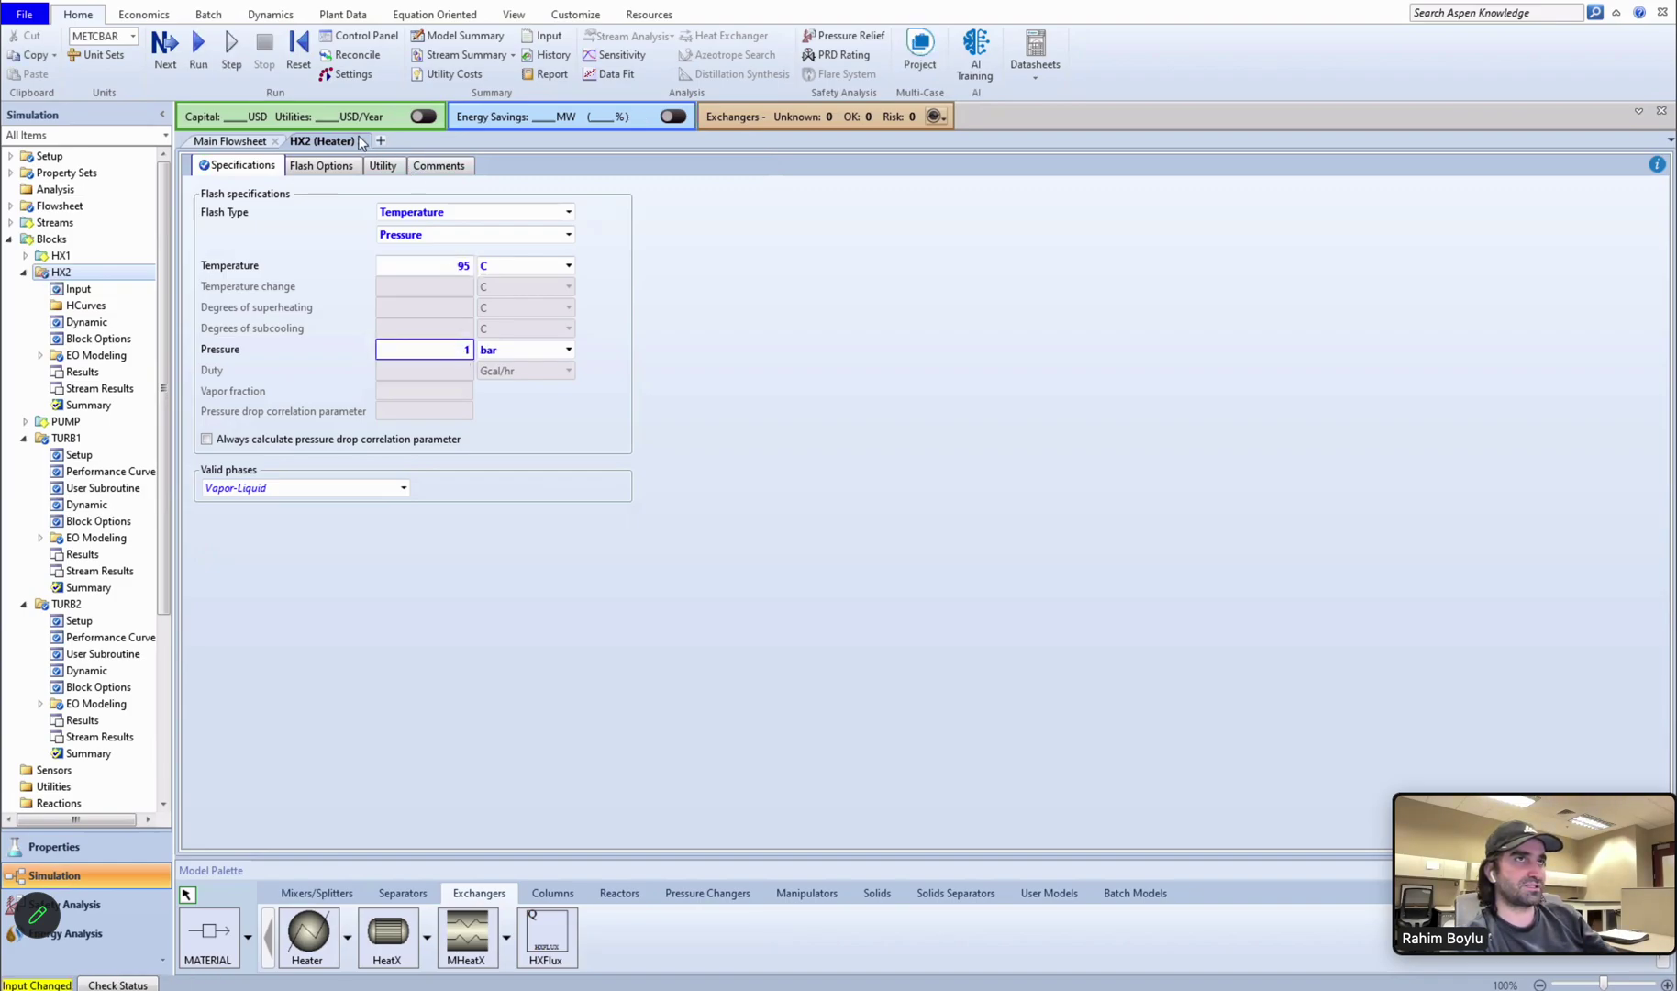
left_click(361, 142)
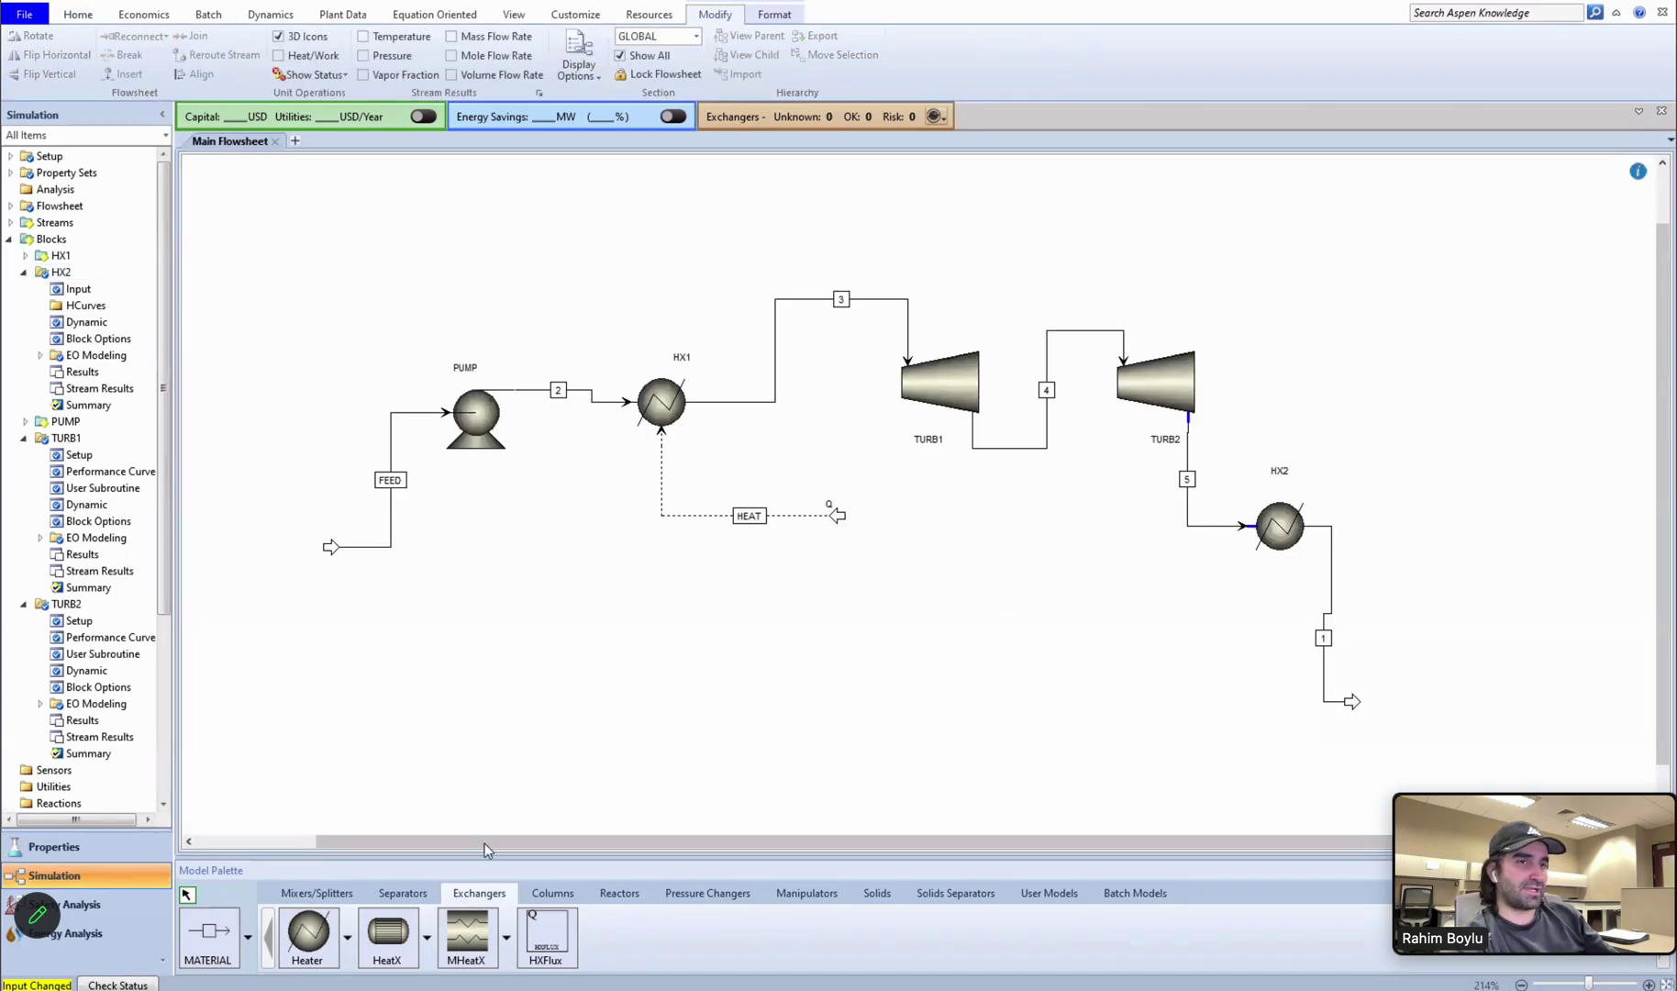
Draw a heat stream leaving HX2 and name it COOL.
left_click(248, 936)
left_click(221, 817)
left_click(1280, 495)
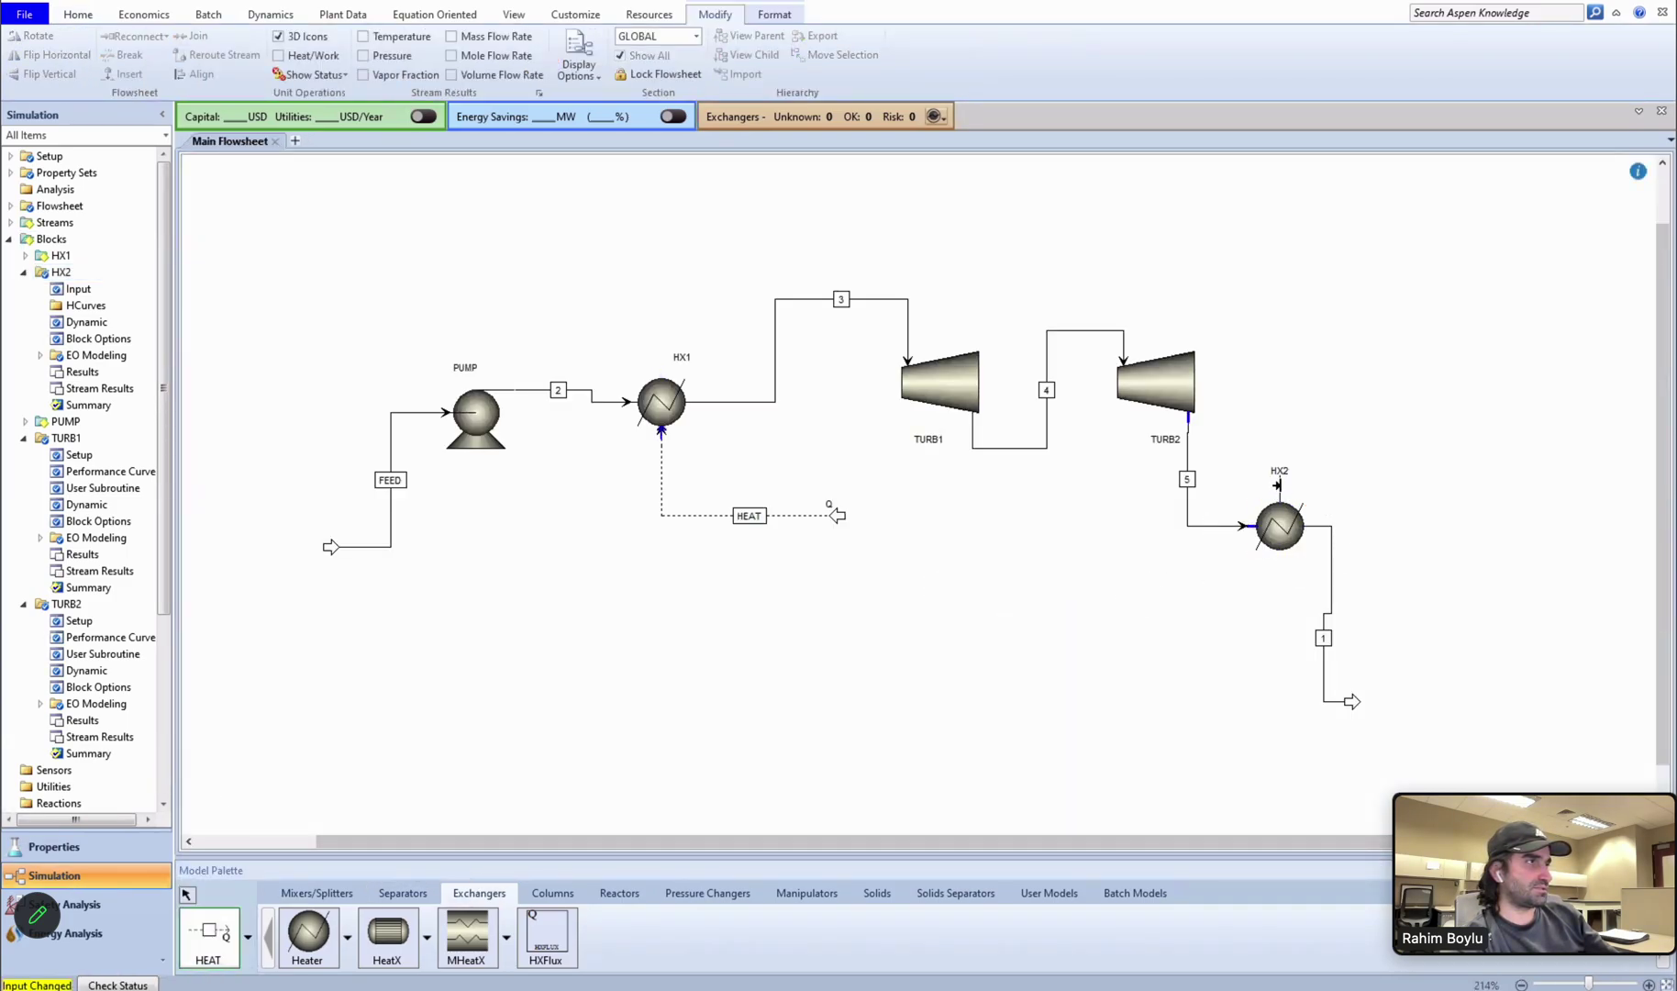
left_click(1276, 370)
left_click_drag(1281, 471, 1323, 486)
left_click(1280, 431)
left_click(1280, 431)
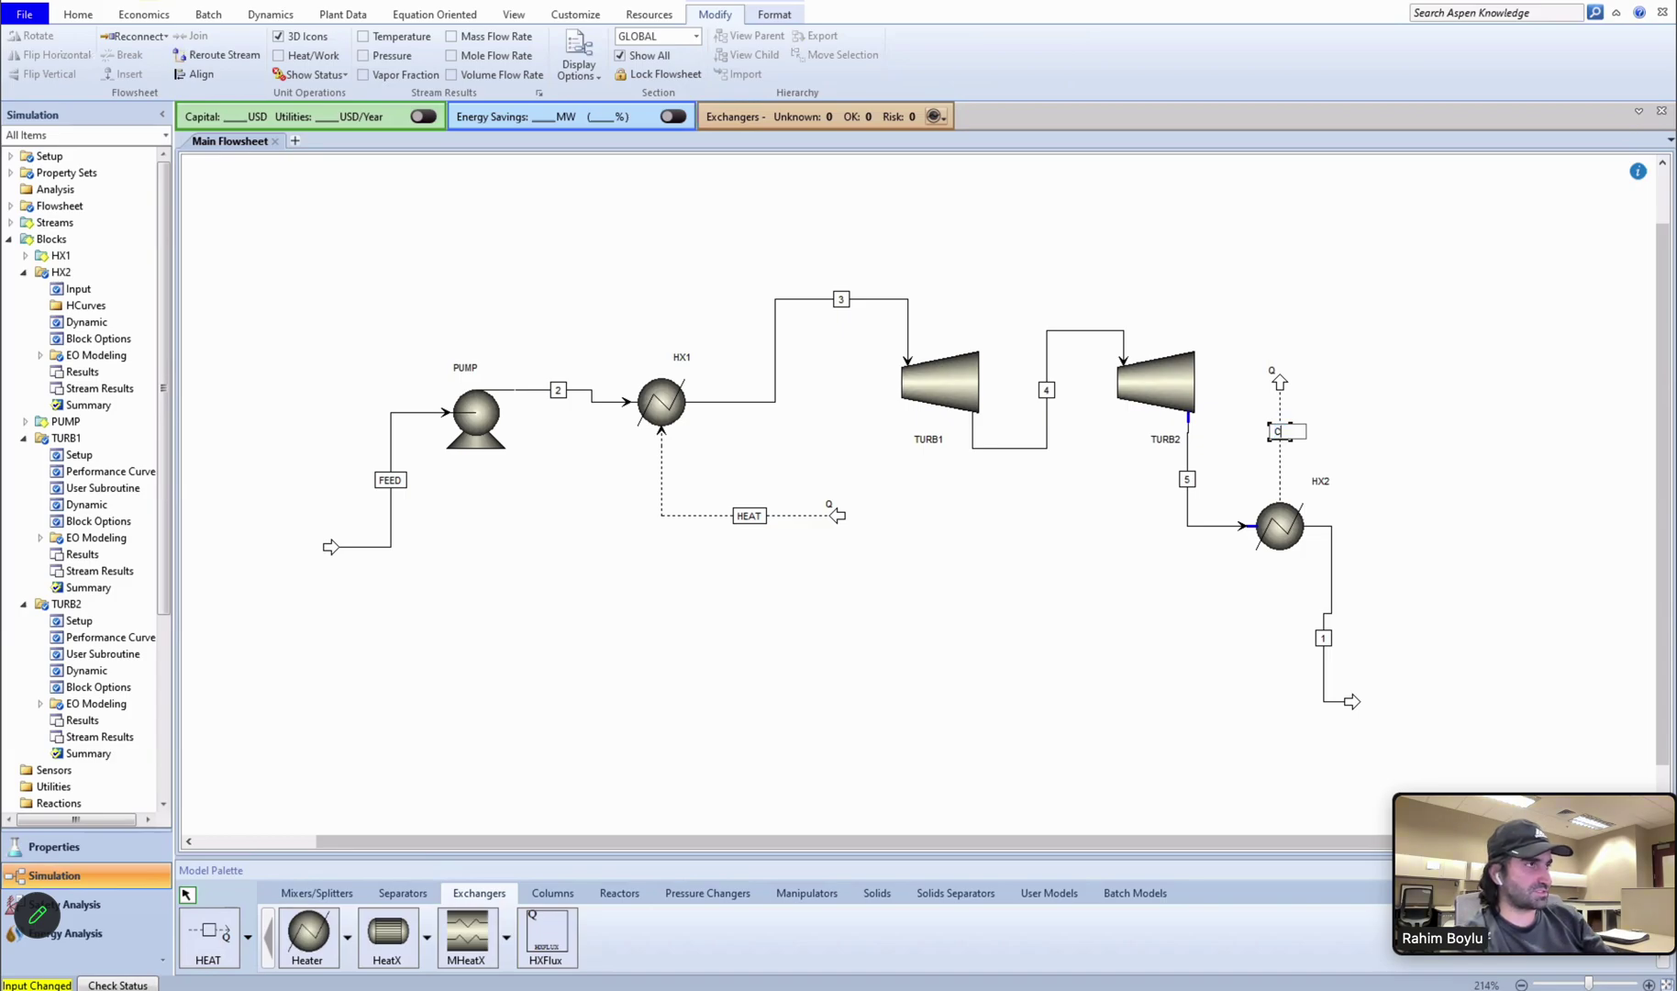
type("COOL")
key("Return")
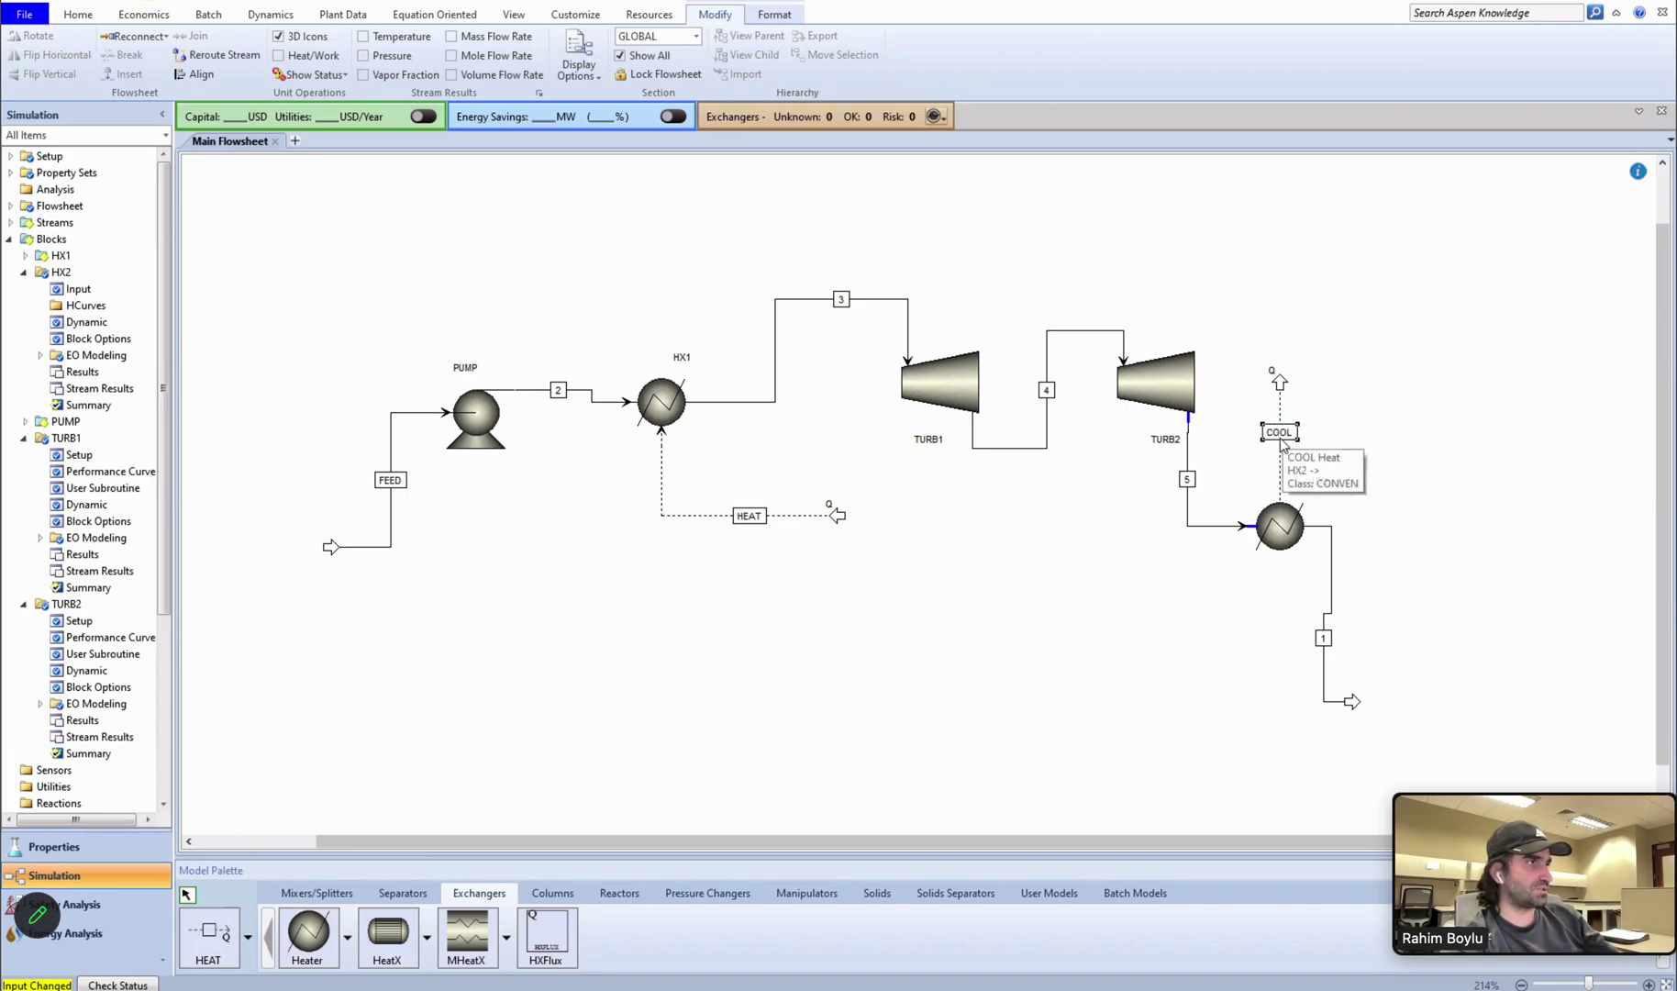
Set COOL's end temperature to 95 C and run the simulation.
double_click(1279, 431)
left_click(331, 278)
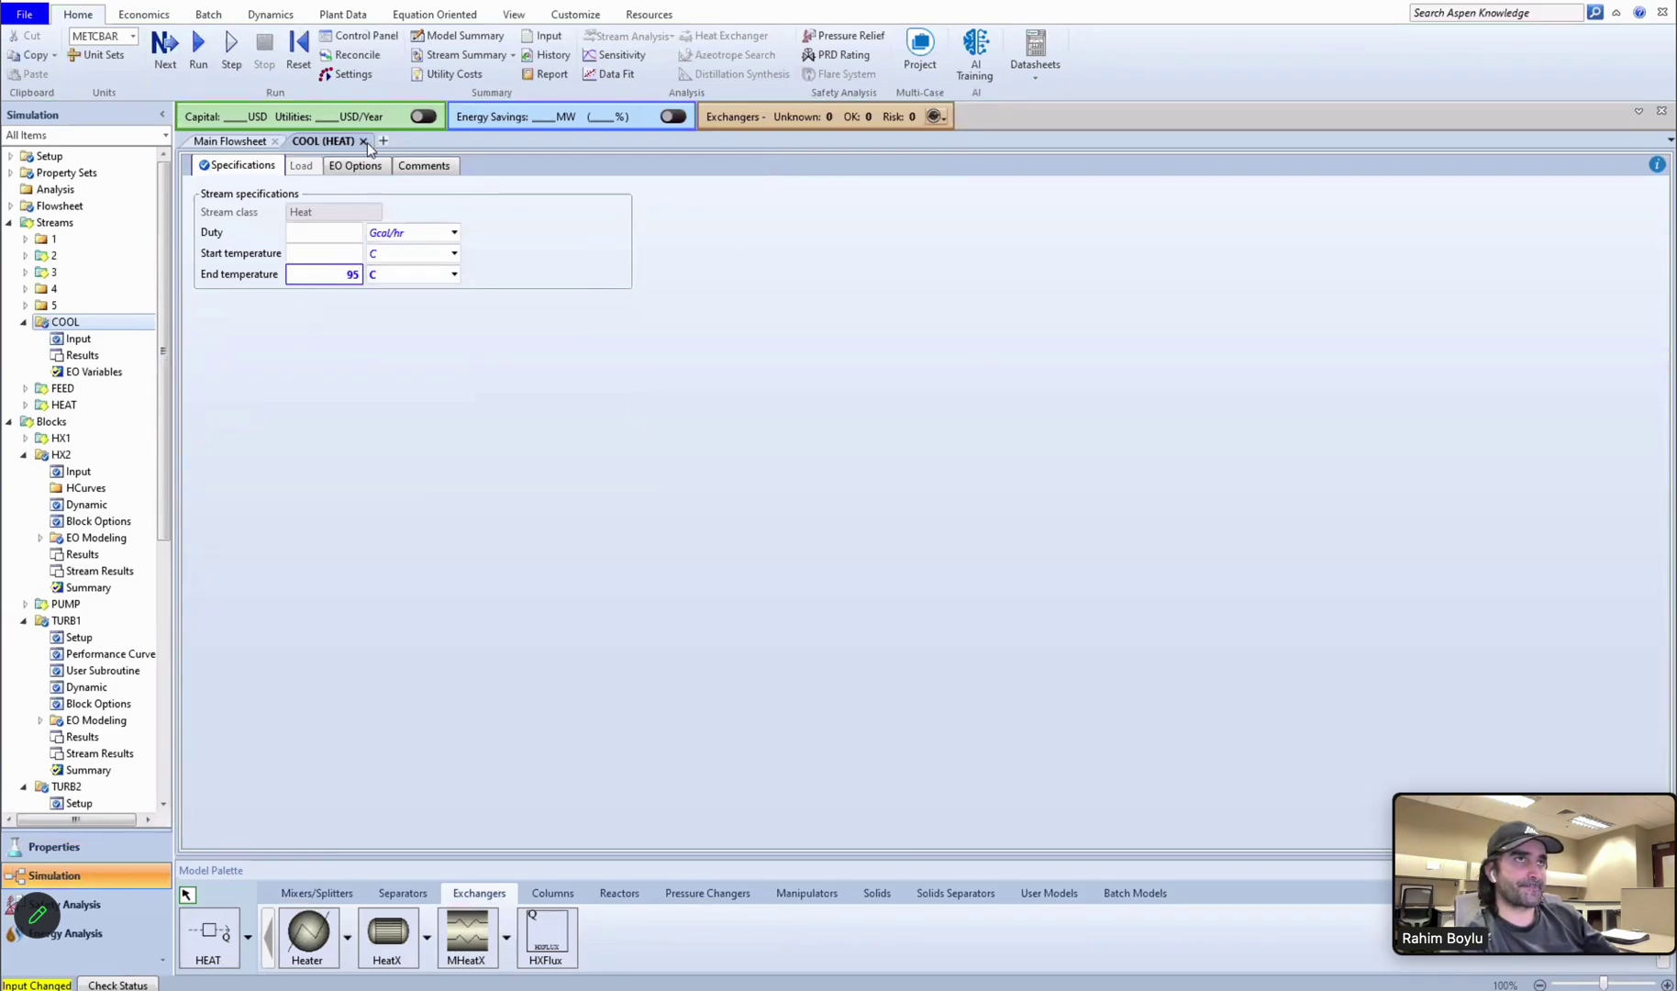
left_click(363, 141)
key("F5")
left_click(9, 222)
left_click(9, 238)
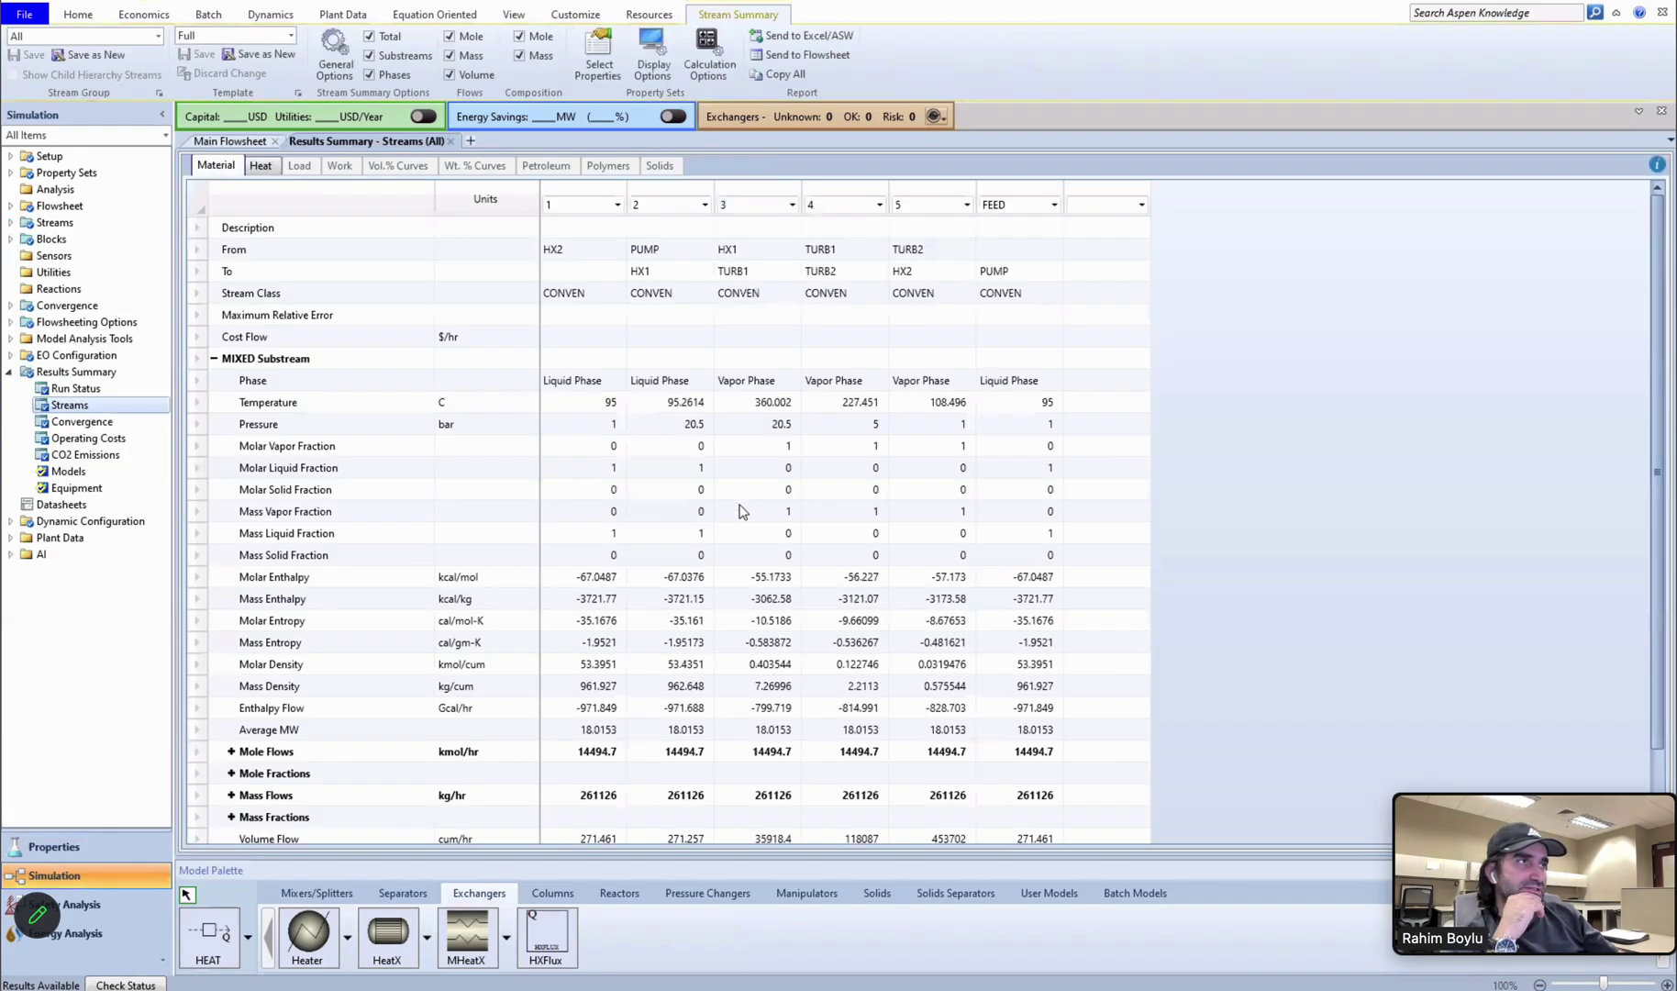
scroll(852, 514, "down", 1)
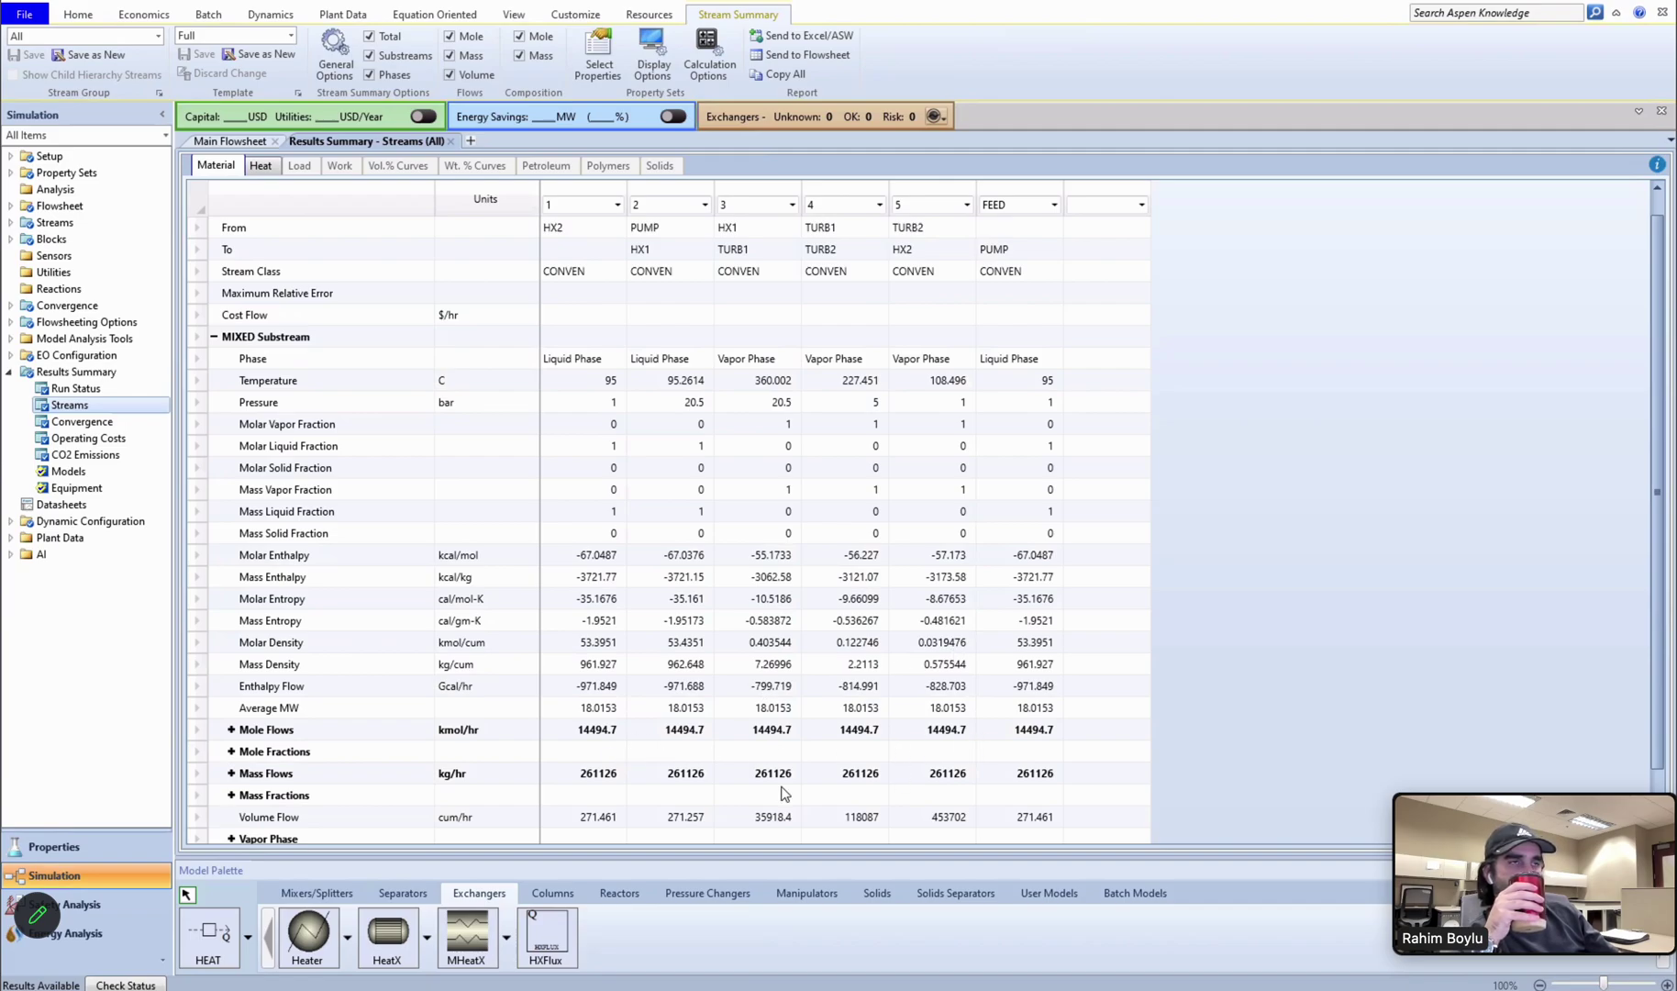
left_click(450, 141)
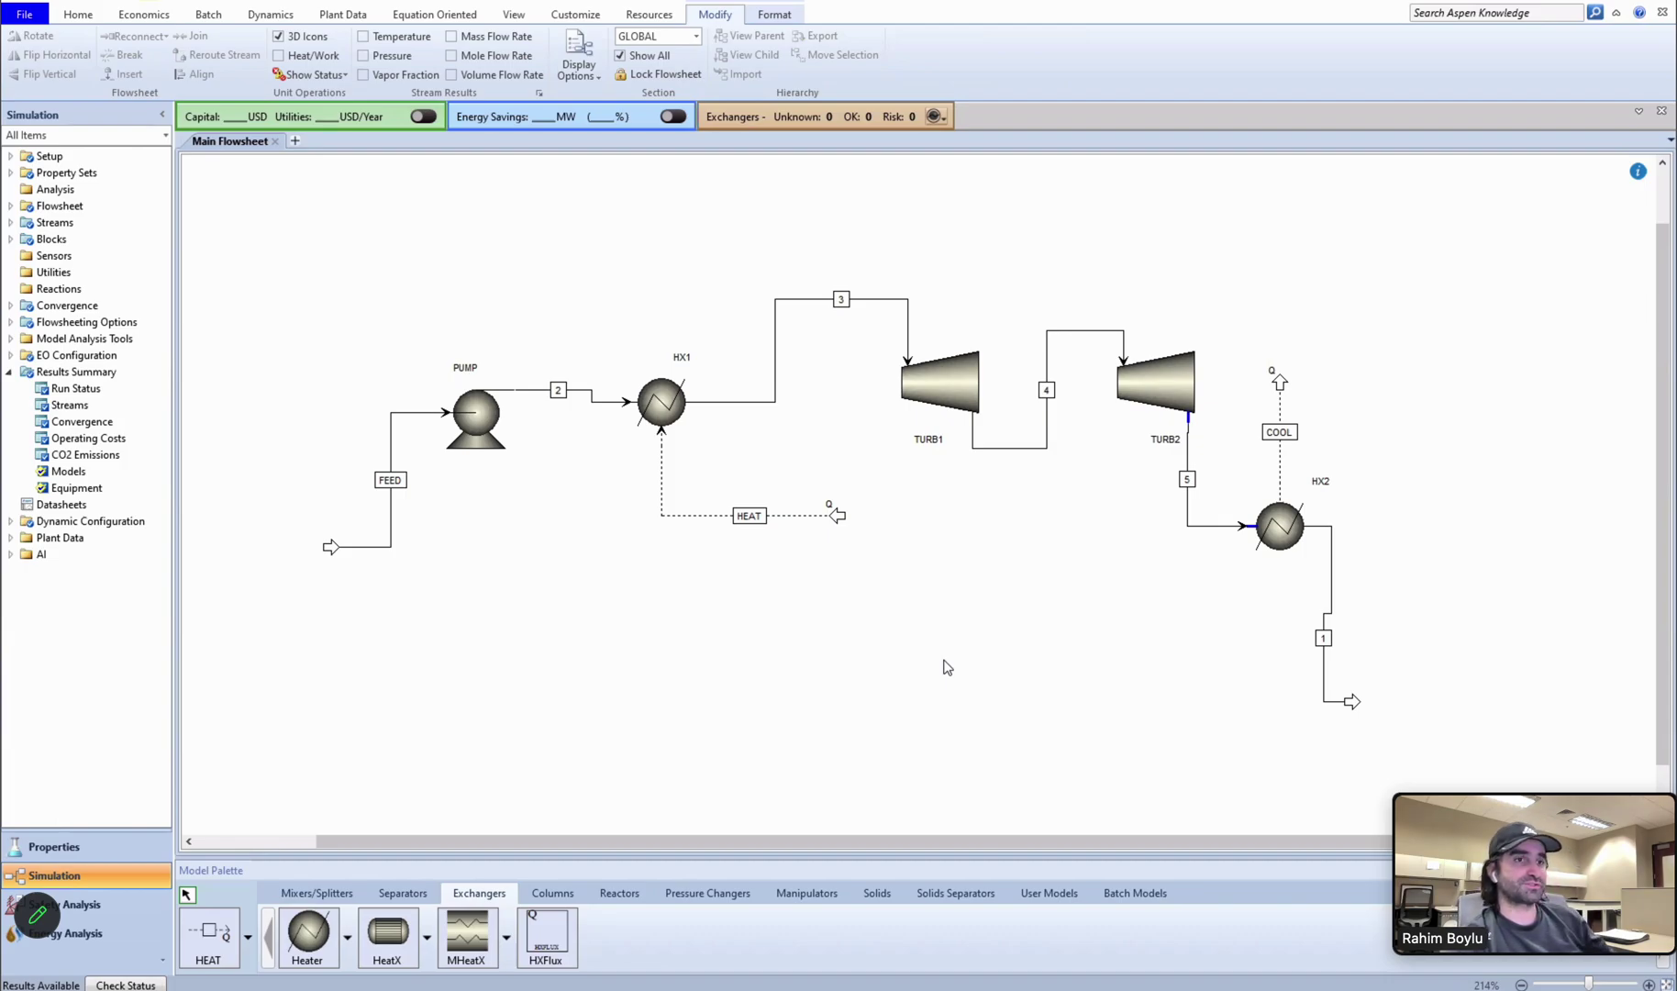
Draw a work stream from PUMP to a product end and name it W1.
left_click(247, 936)
left_click(225, 869)
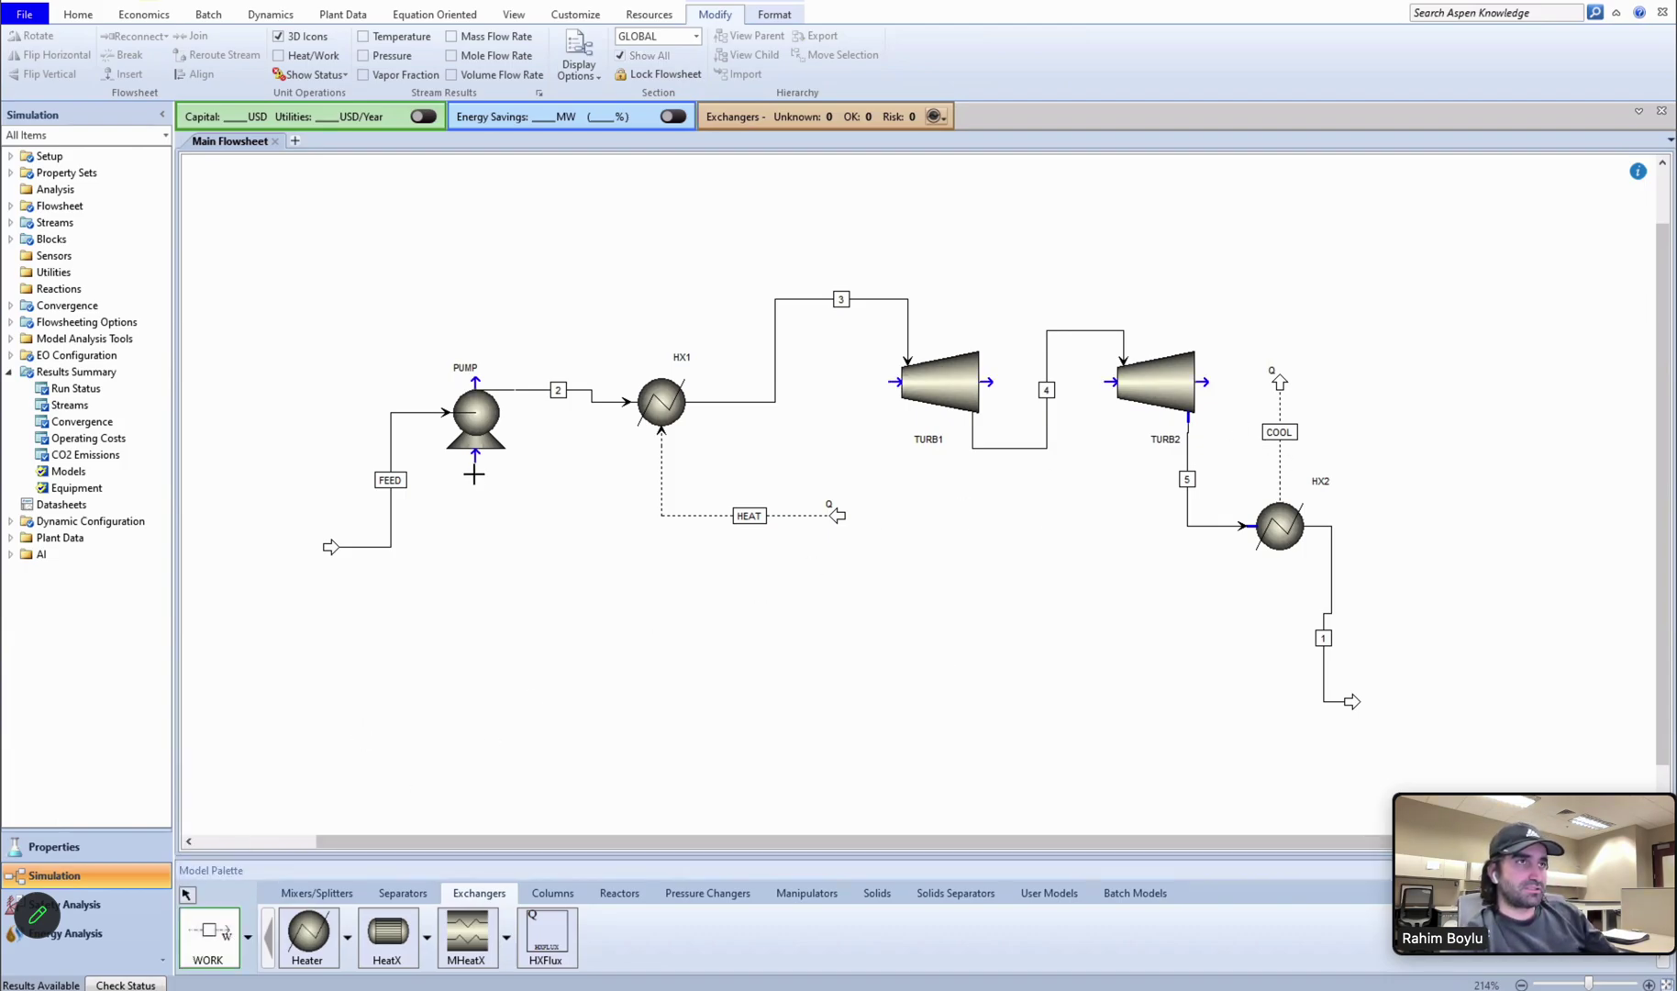
left_click(473, 381)
left_click(547, 195)
left_click_drag(460, 375, 423, 369)
left_click(476, 283)
left_click(475, 283)
type("W1")
key("Return")
Draw work streams W2 from TURB1 and W3 from TURB2 to product ends.
left_click(227, 930)
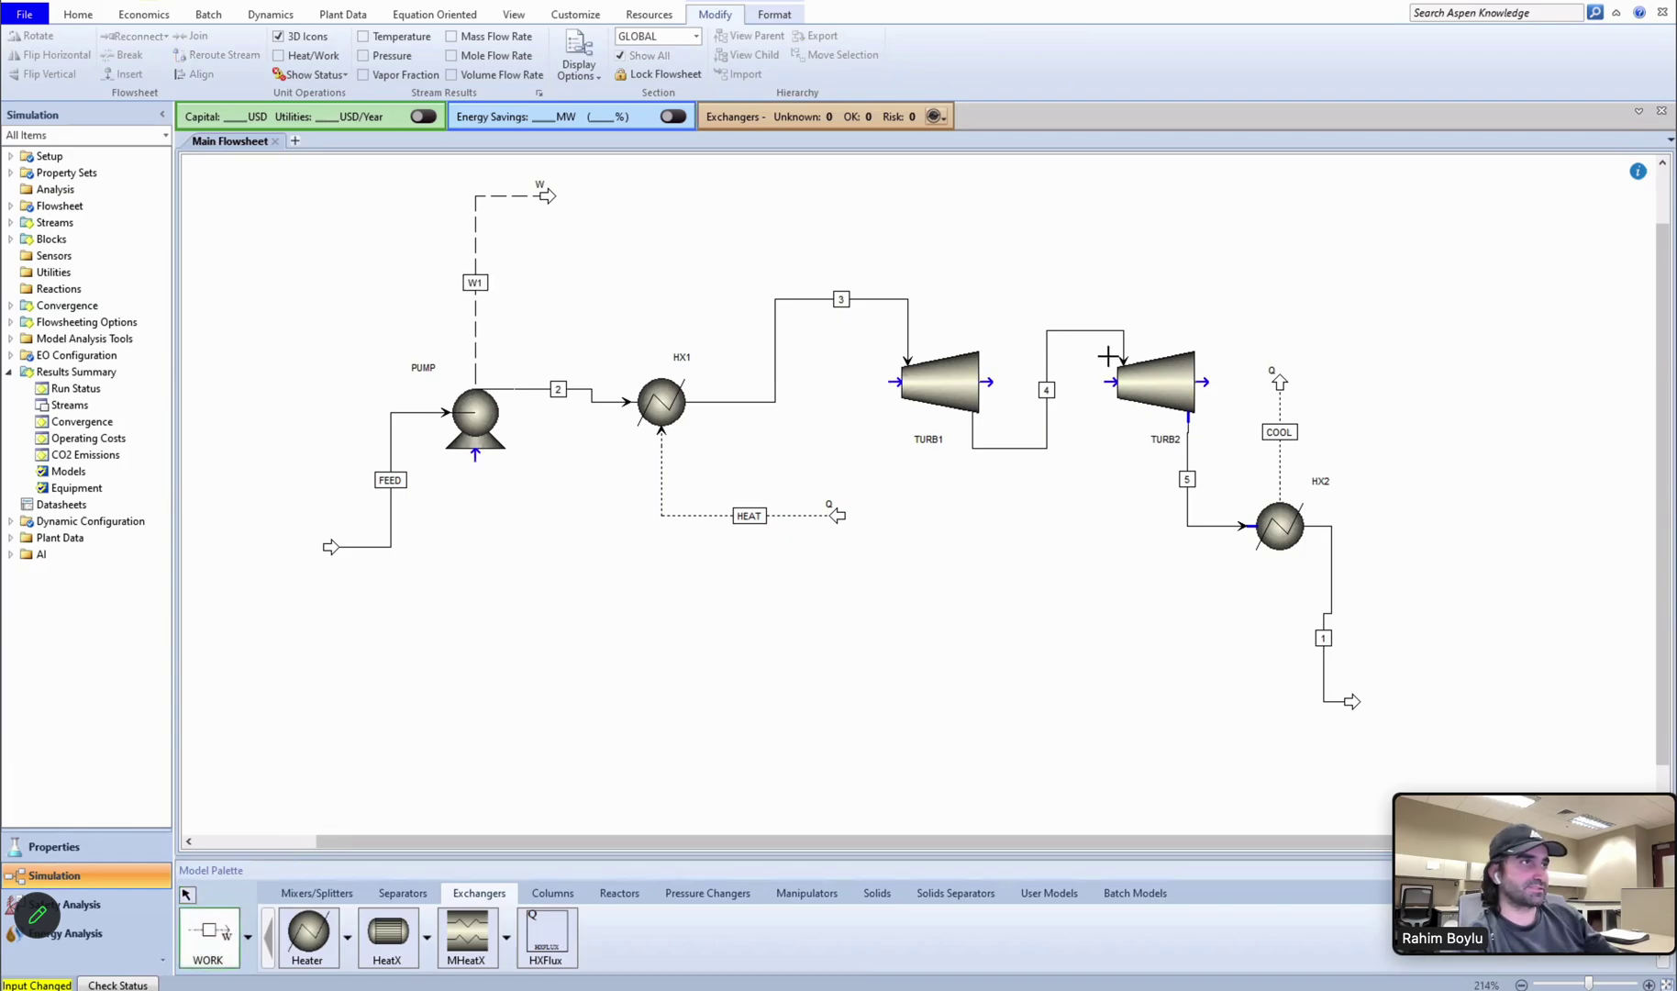
left_click(988, 382)
left_click(662, 205)
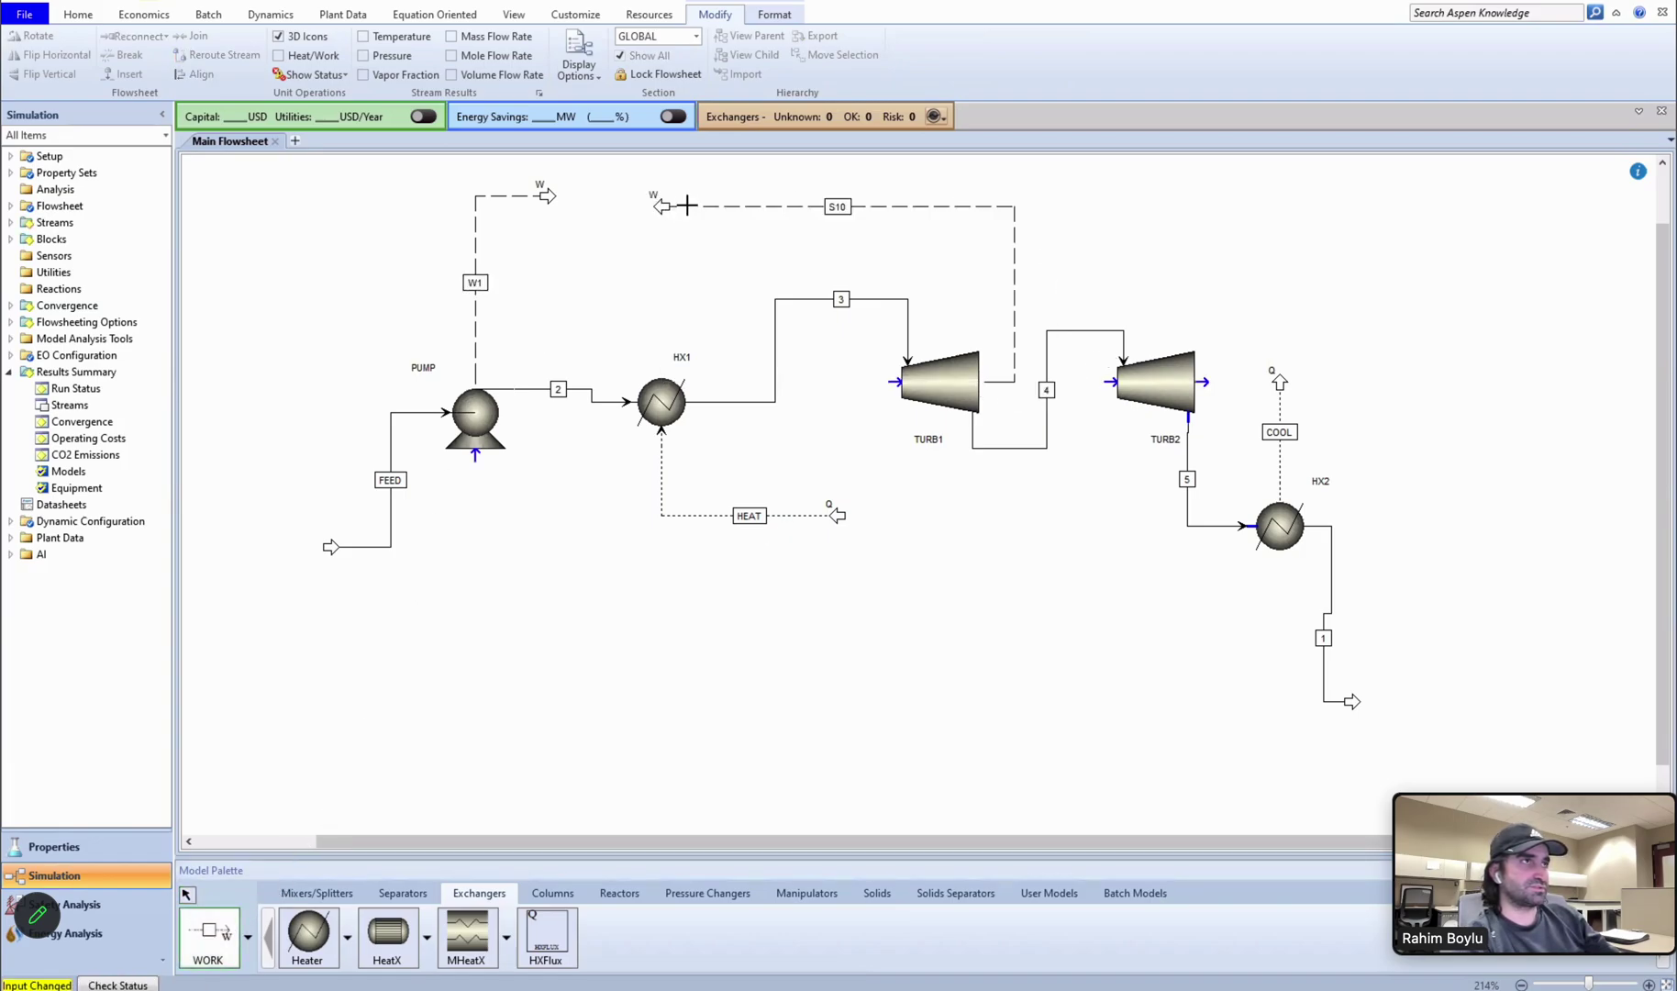
left_click(837, 206)
left_click(837, 206)
key("Return")
left_click(229, 920)
left_click(1200, 382)
left_click(743, 227)
right_click(1064, 250)
left_click(986, 227)
left_click(987, 226)
key("Return")
scroll(1636, 334, "up", 1)
Place a W MIXER block B6 from Mixers/Splitters above the flowsheet.
left_click(322, 893)
left_click(349, 938)
left_click(435, 681)
left_click(779, 173)
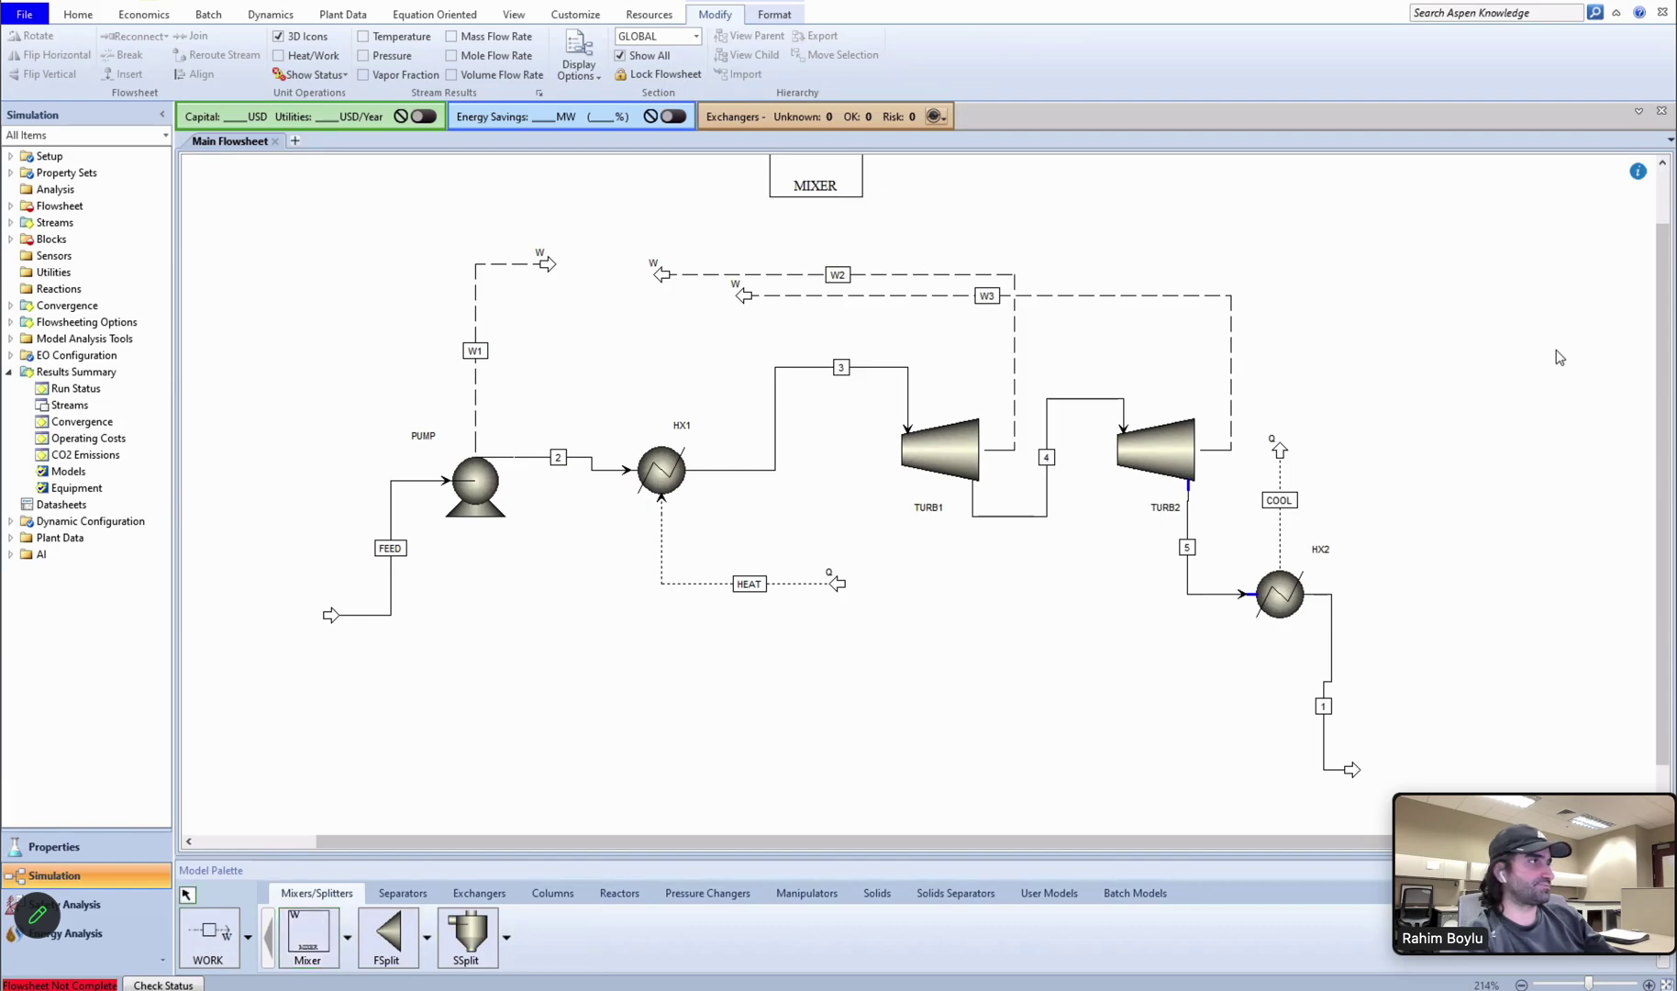
scroll(1624, 242, "up", 1)
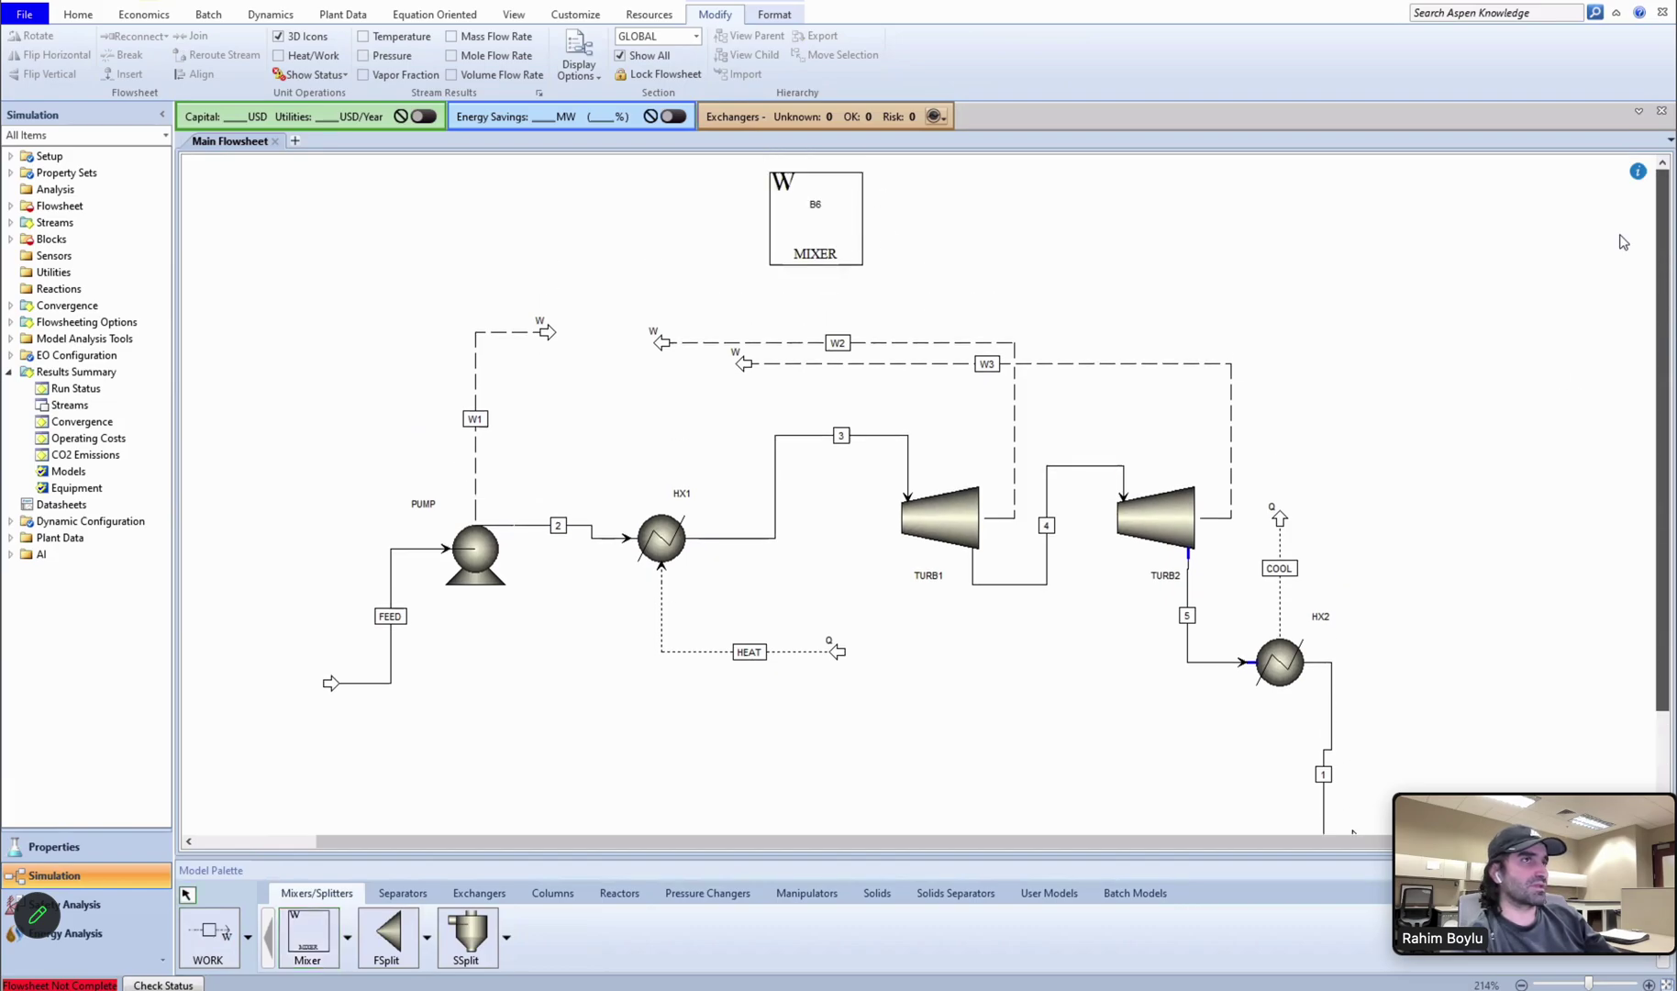
Reconnect work streams W1, W2 and W3 into the inlet of mixer B6.
left_click(548, 332)
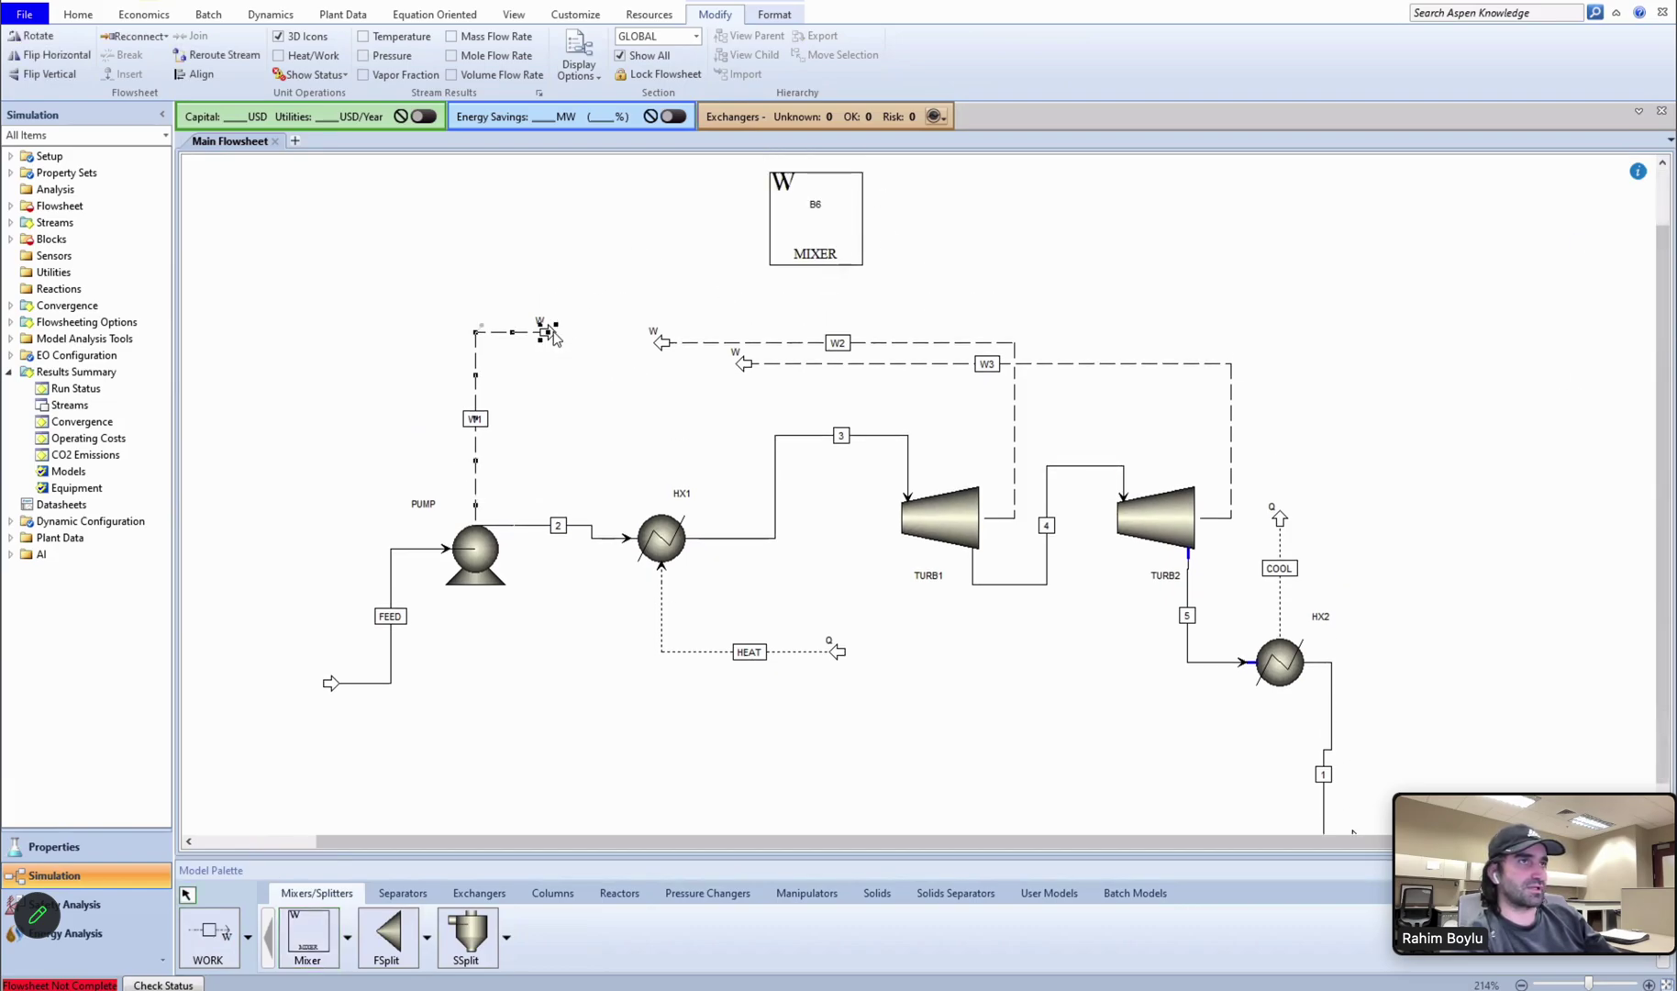
left_click_drag(548, 332, 767, 218)
left_click(661, 342)
left_click_drag(660, 342, 758, 231)
left_click(744, 364)
left_click_drag(744, 363, 751, 239)
Tidy the W3 route and reposition the W1, W2 and W3 labels.
left_click_drag(782, 375, 662, 316)
left_click(767, 368)
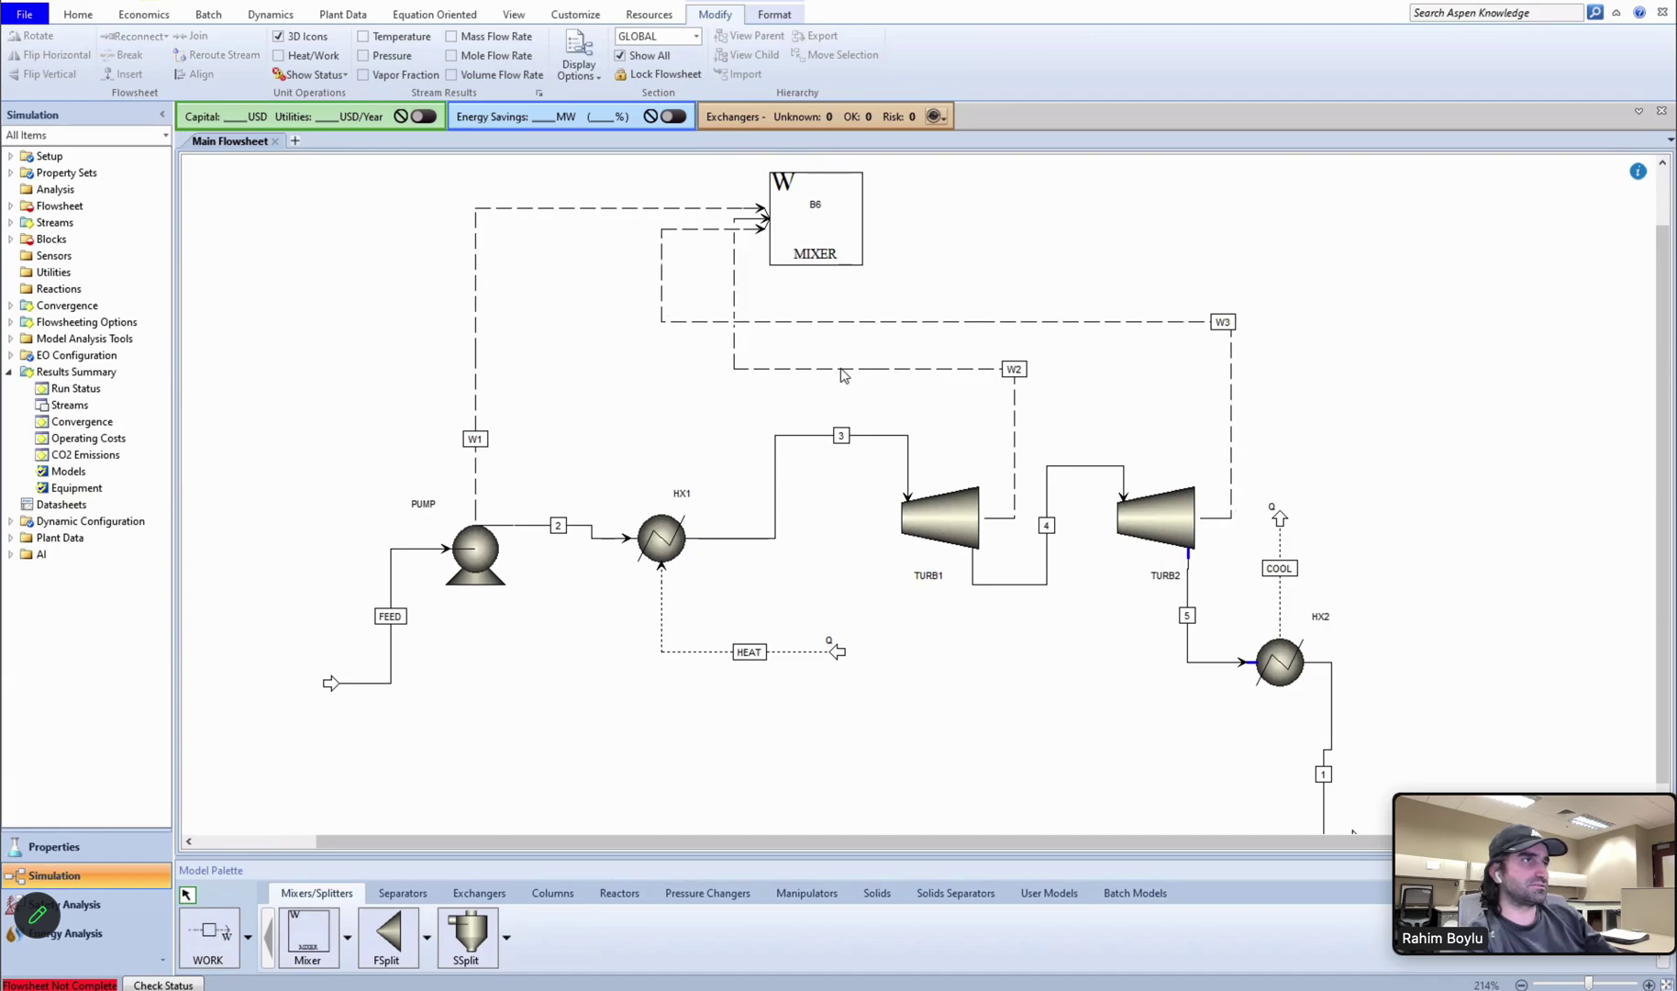
left_click_drag(1213, 333, 1059, 332)
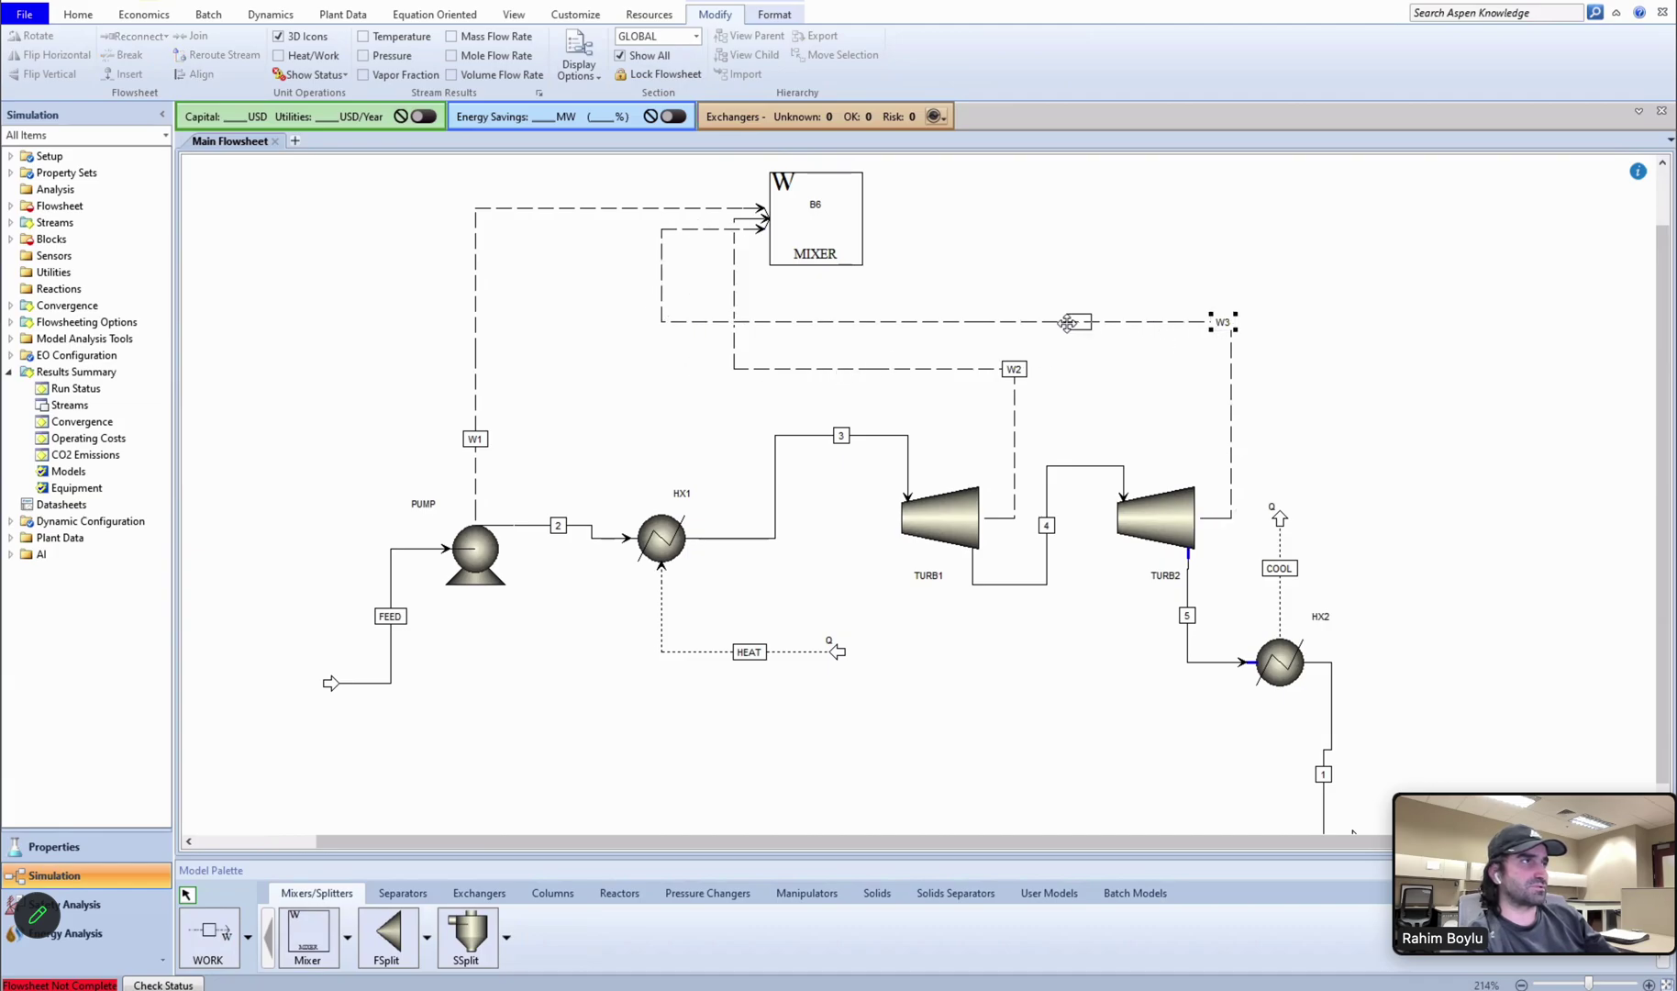
left_click(1014, 373)
left_click_drag(917, 379, 911, 373)
left_click(881, 422)
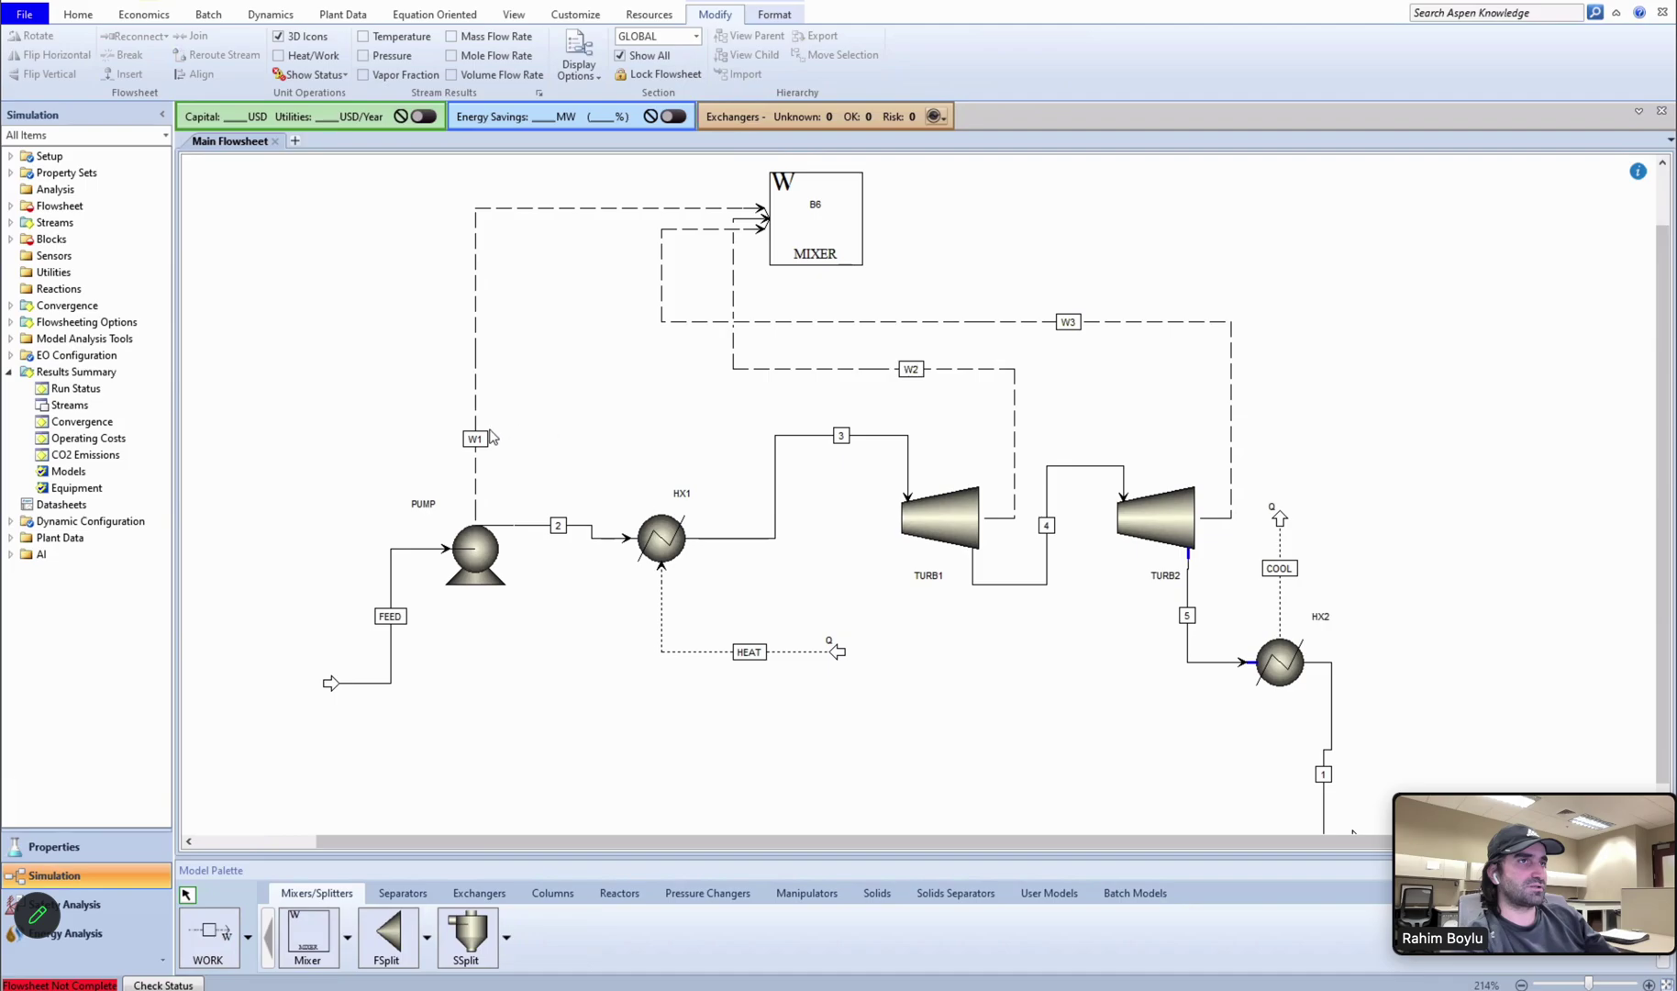
left_click_drag(490, 438, 489, 294)
left_click(842, 532)
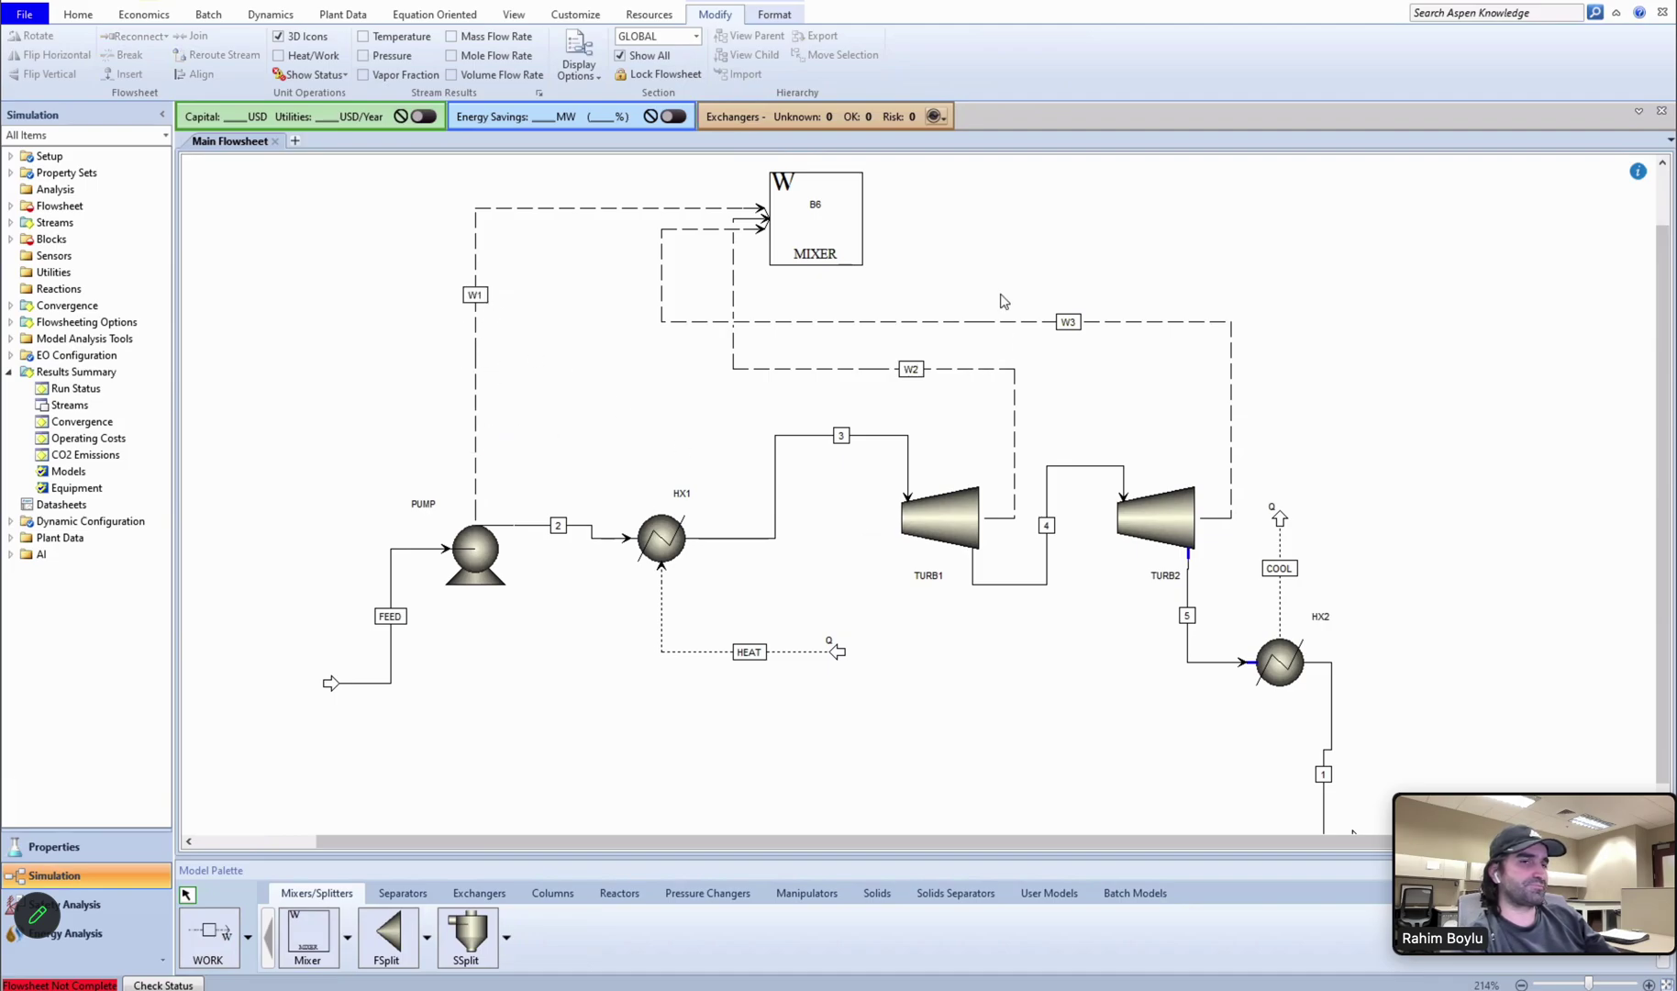
Draw a work outlet stream from B6 and rename it TOTALW.
left_click(207, 940)
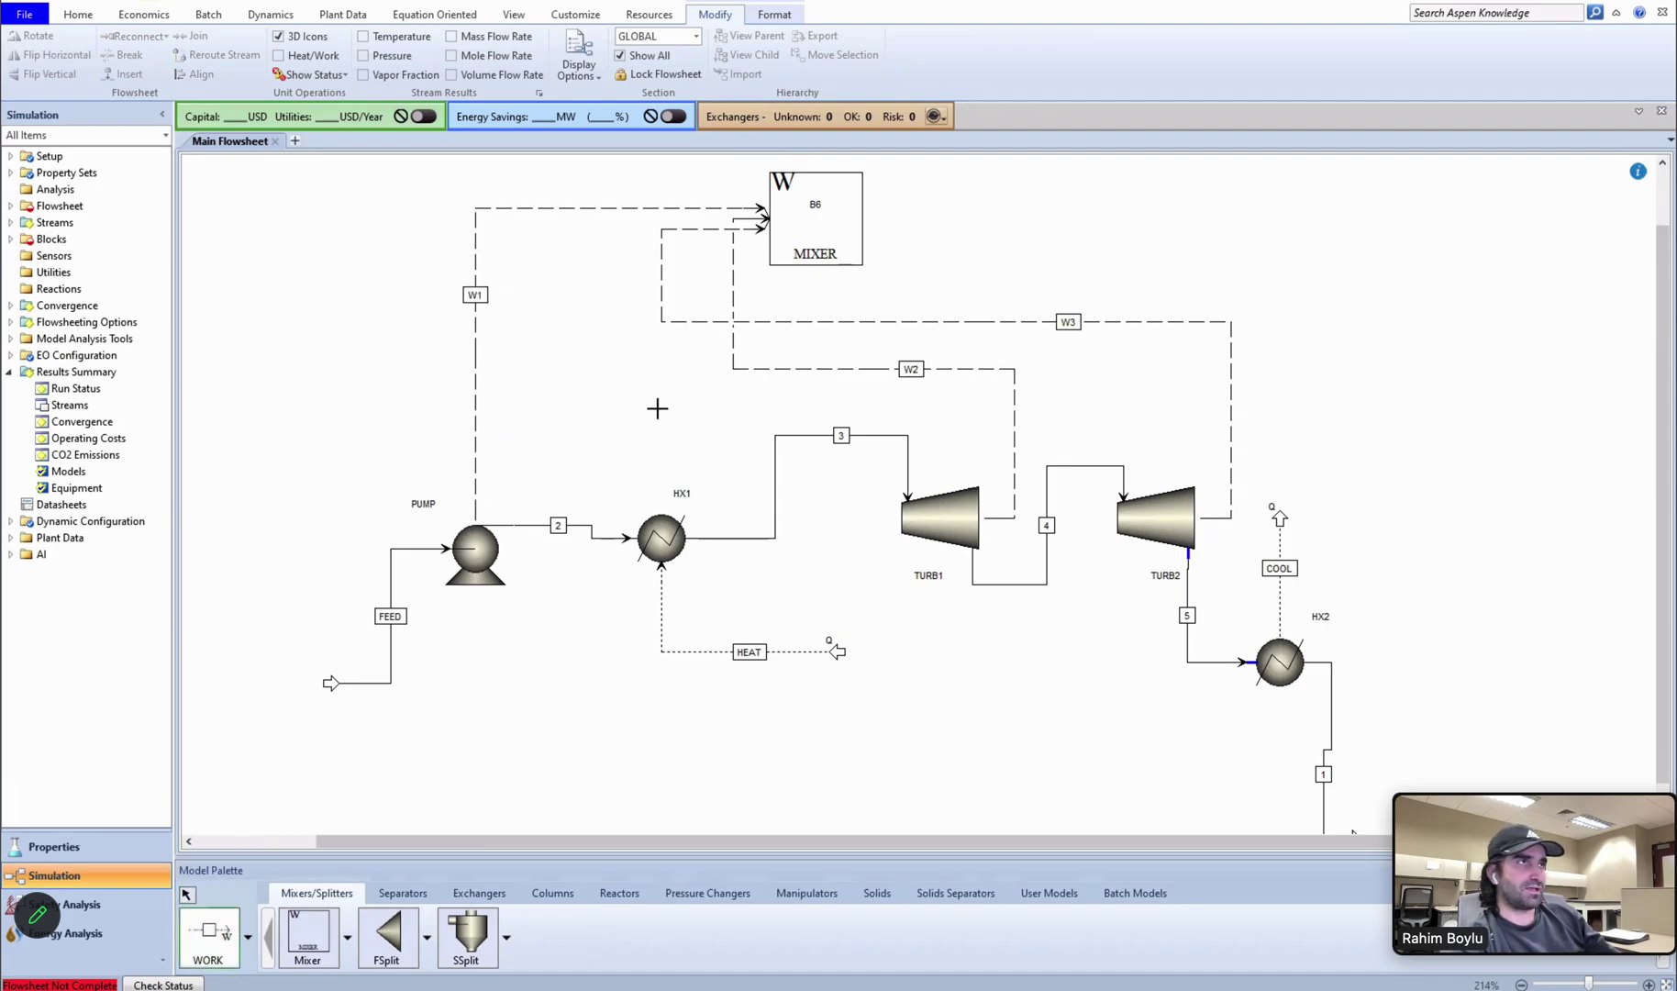
left_click(865, 218)
left_click(1090, 213)
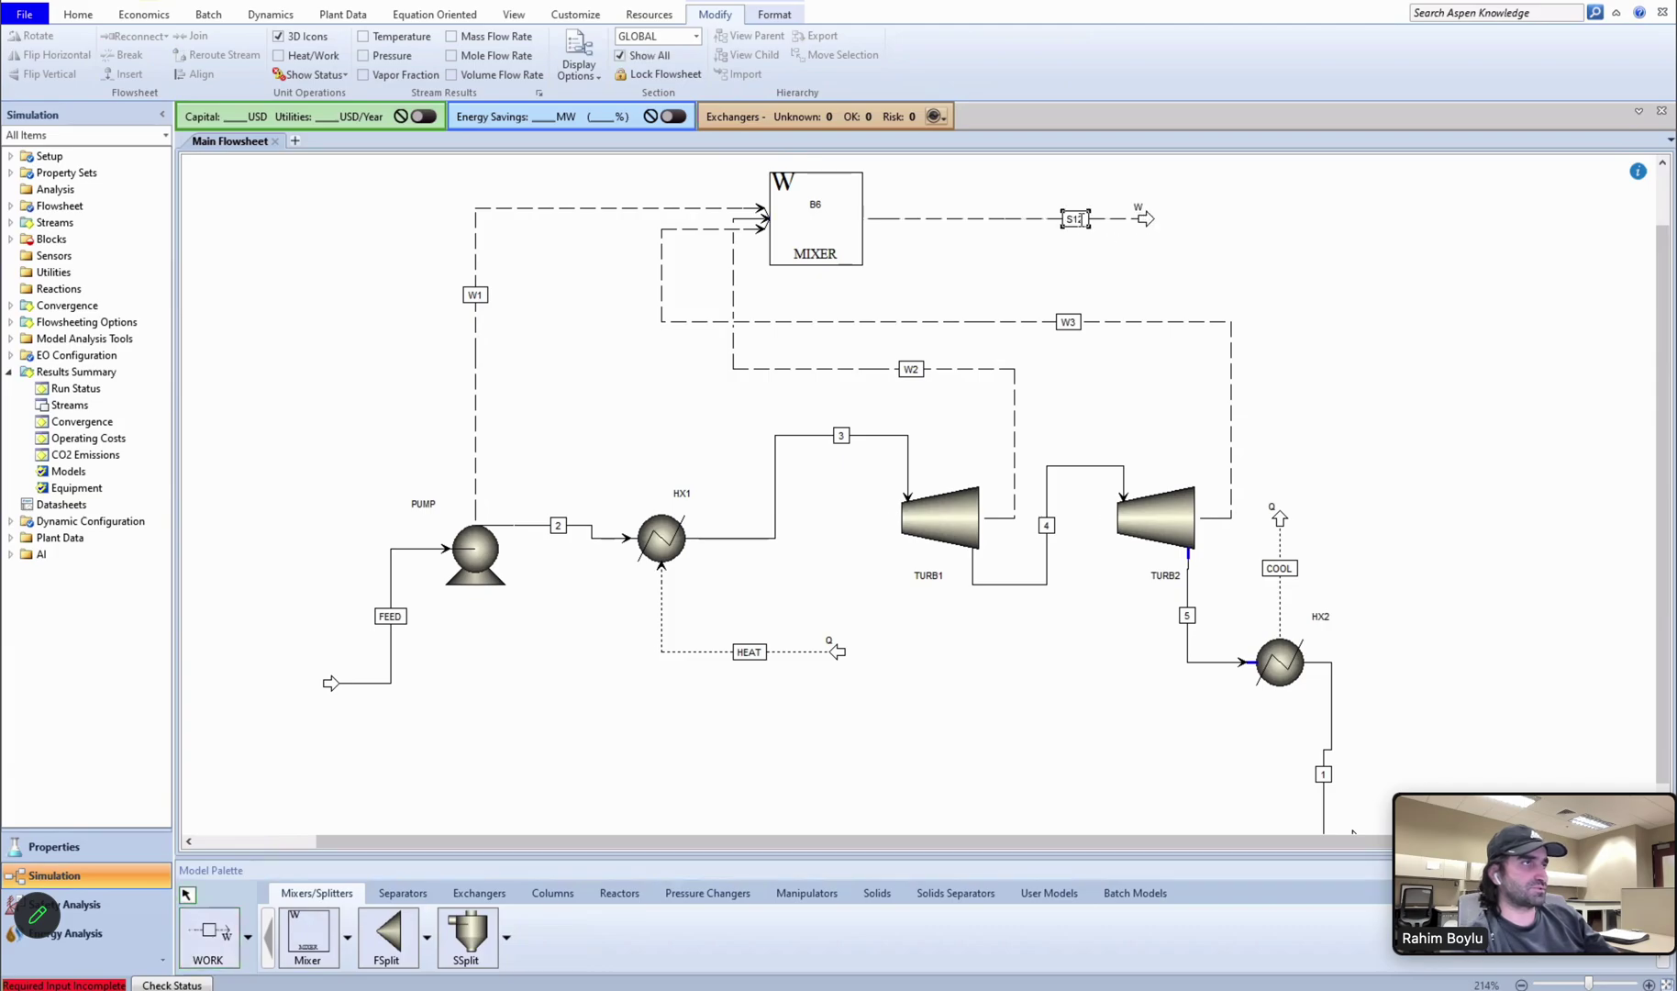
key("ctrl+m")
type("TOTALW")
key("Return")
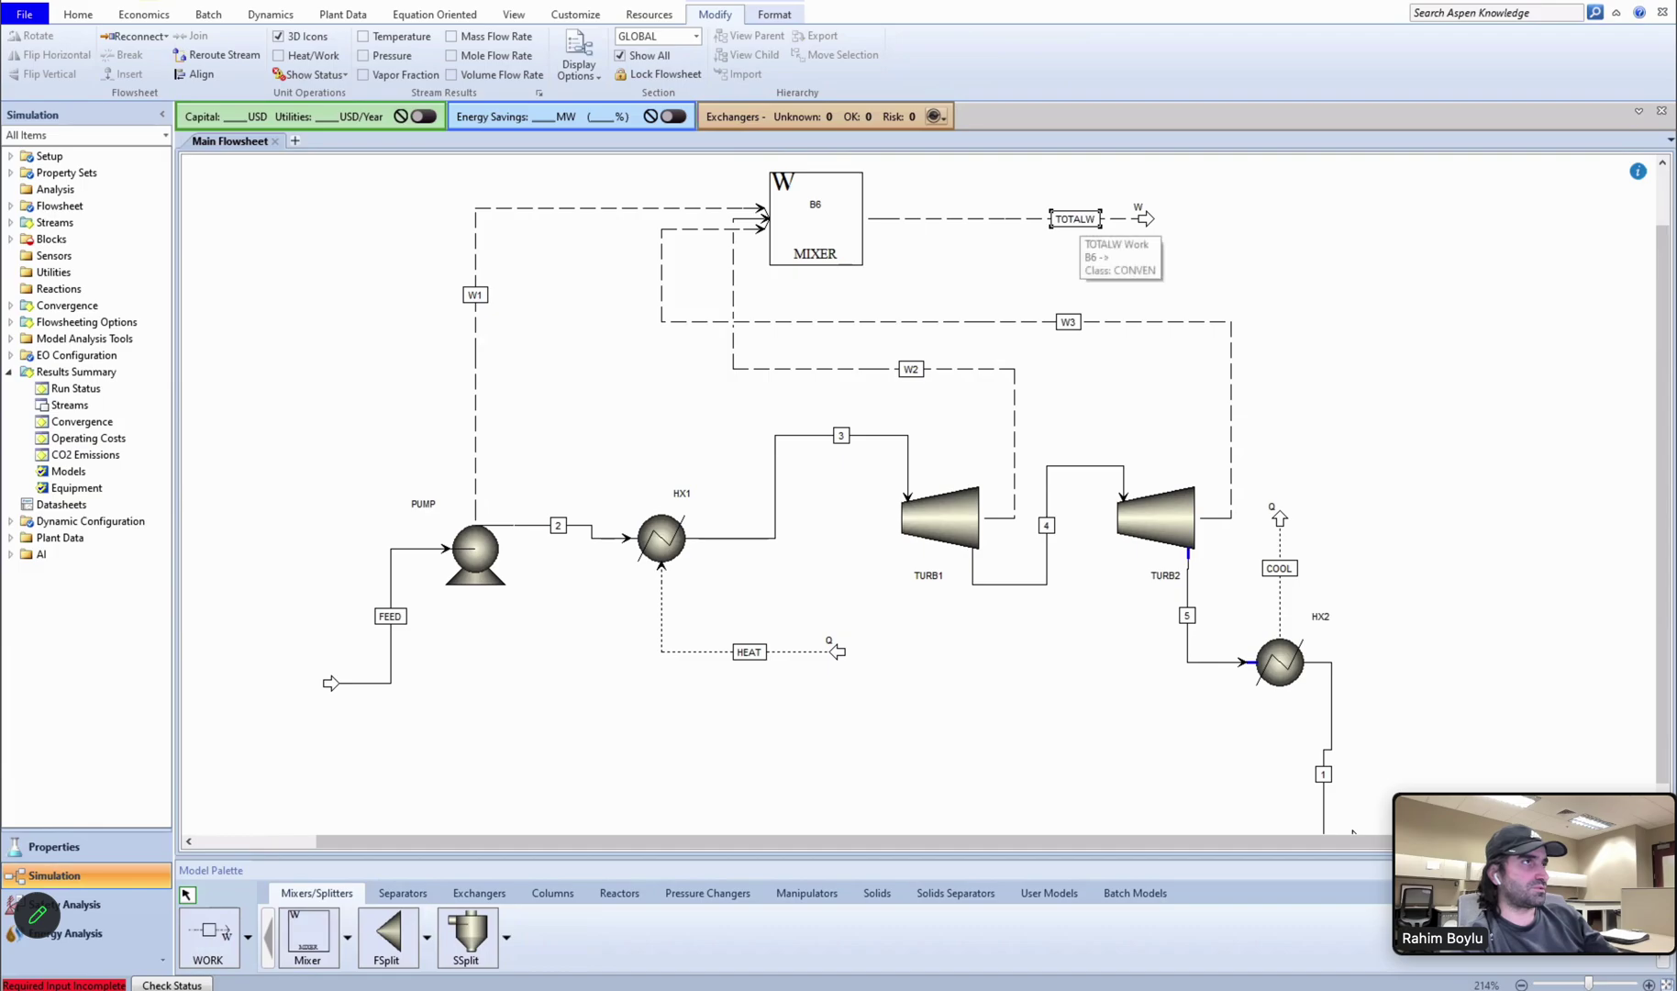
left_click_drag(1088, 230, 1027, 230)
left_click(1032, 271)
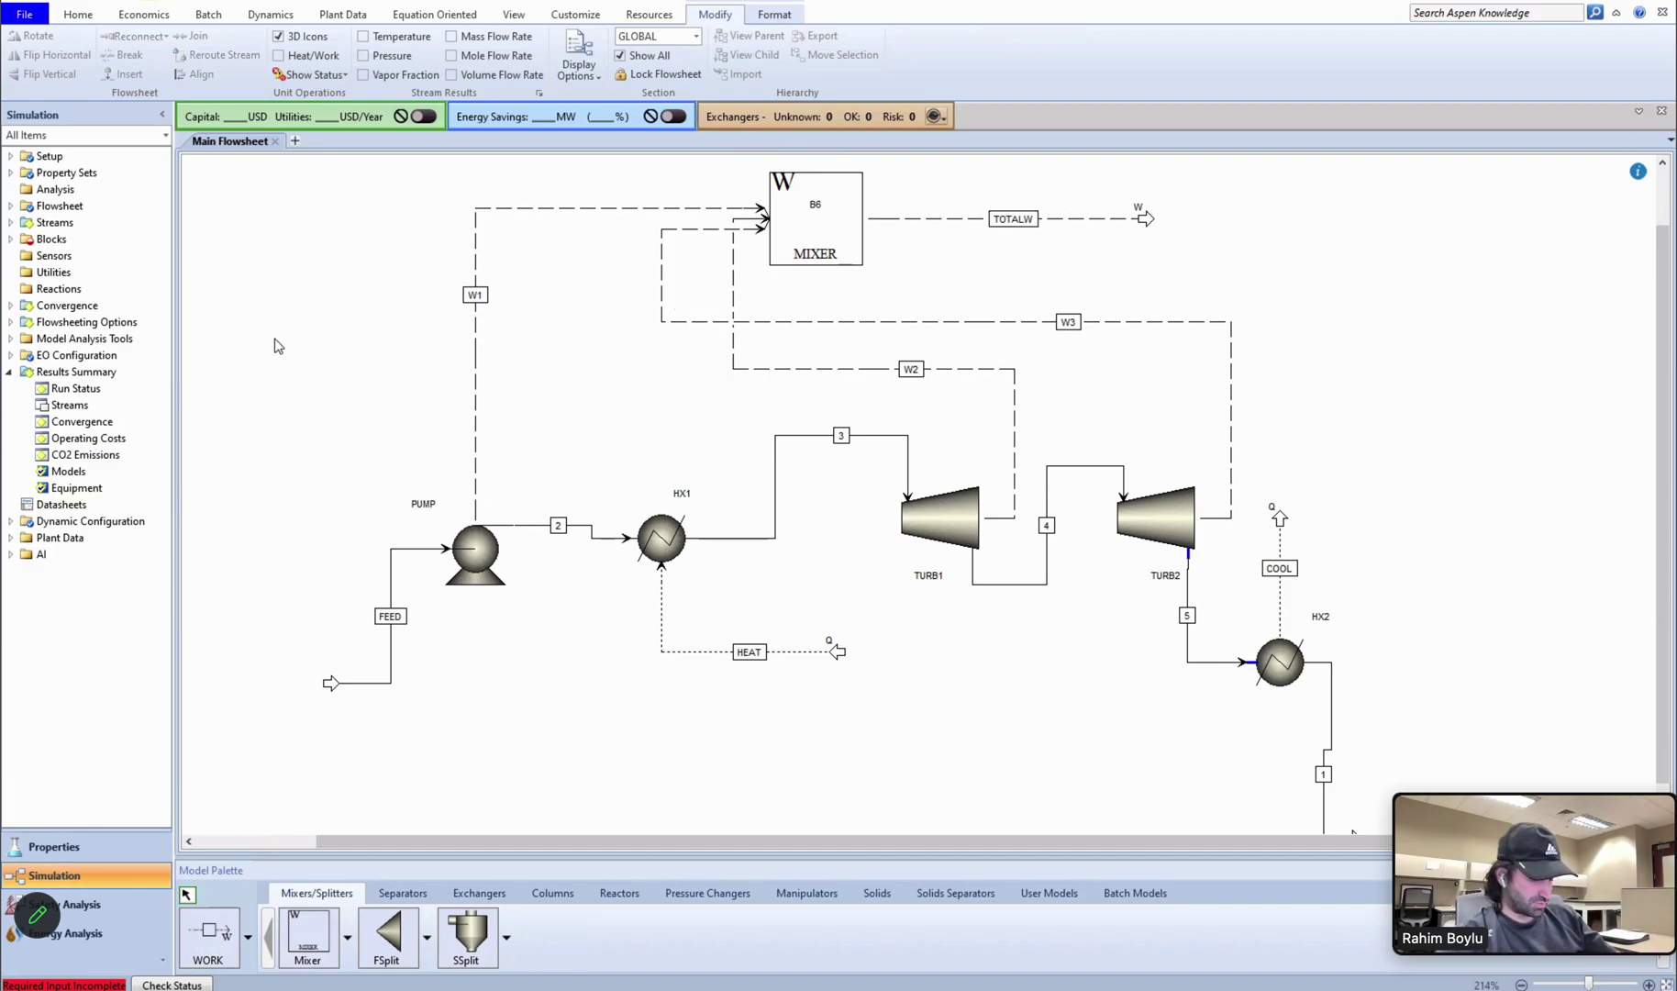
Create a new sensitivity study with the default ID S-1 and open its input form.
left_click(9, 371)
left_click(9, 338)
double_click(71, 355)
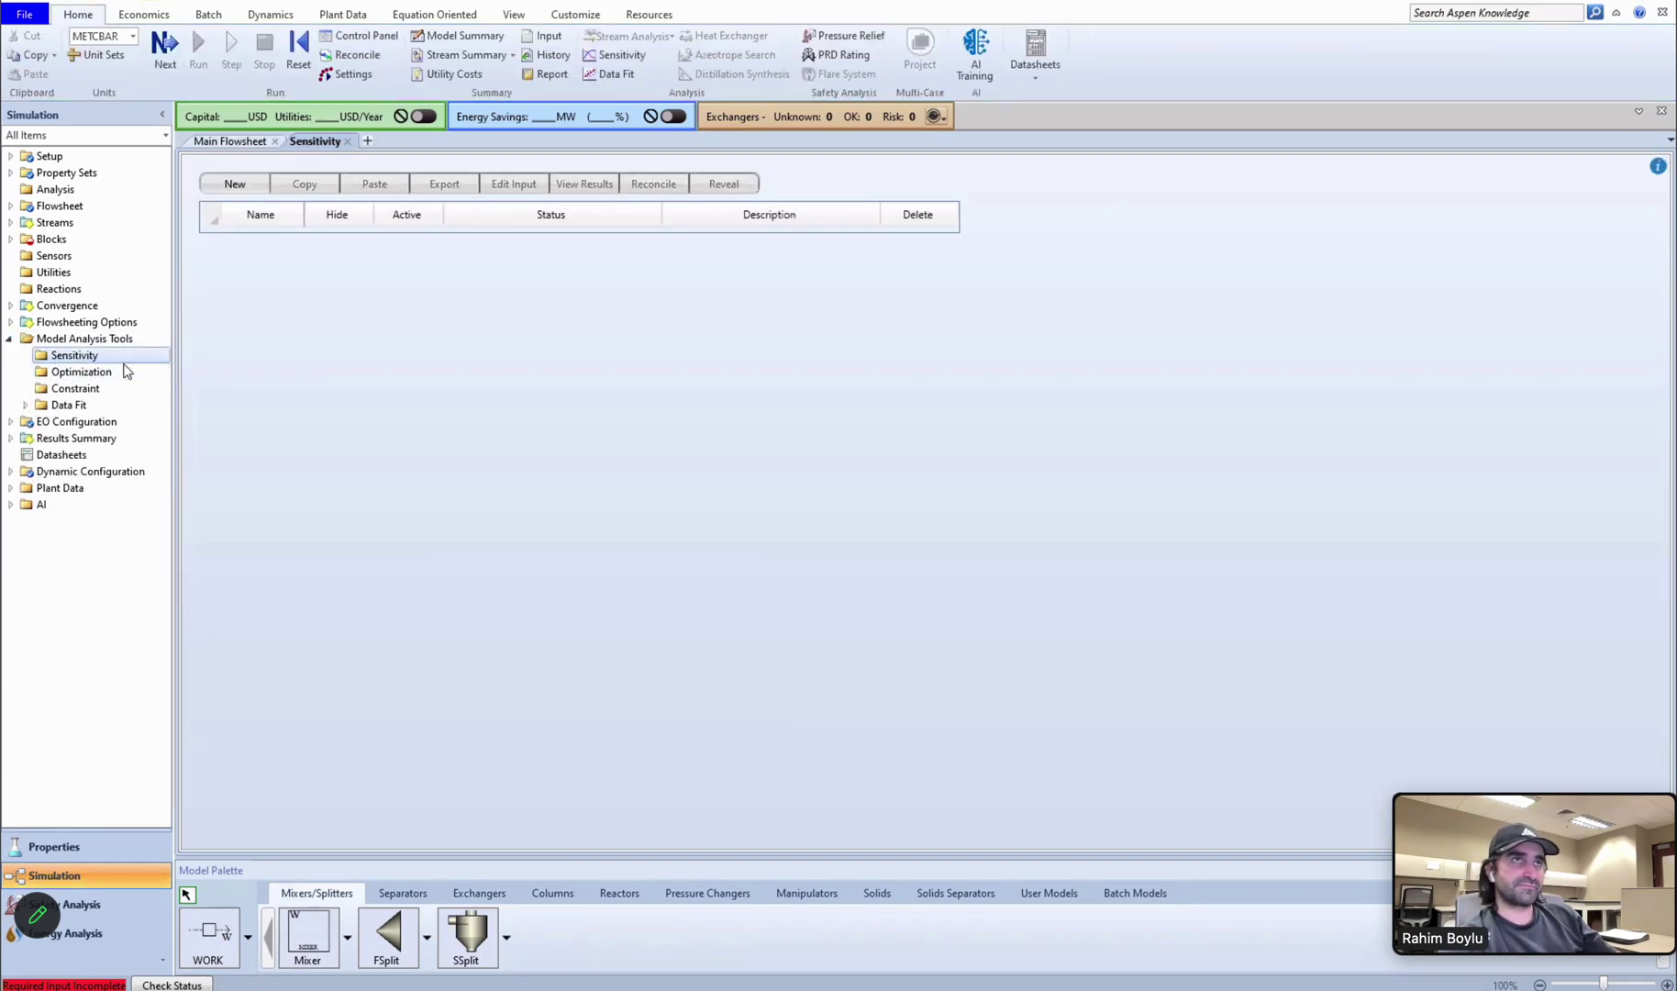
left_click(237, 186)
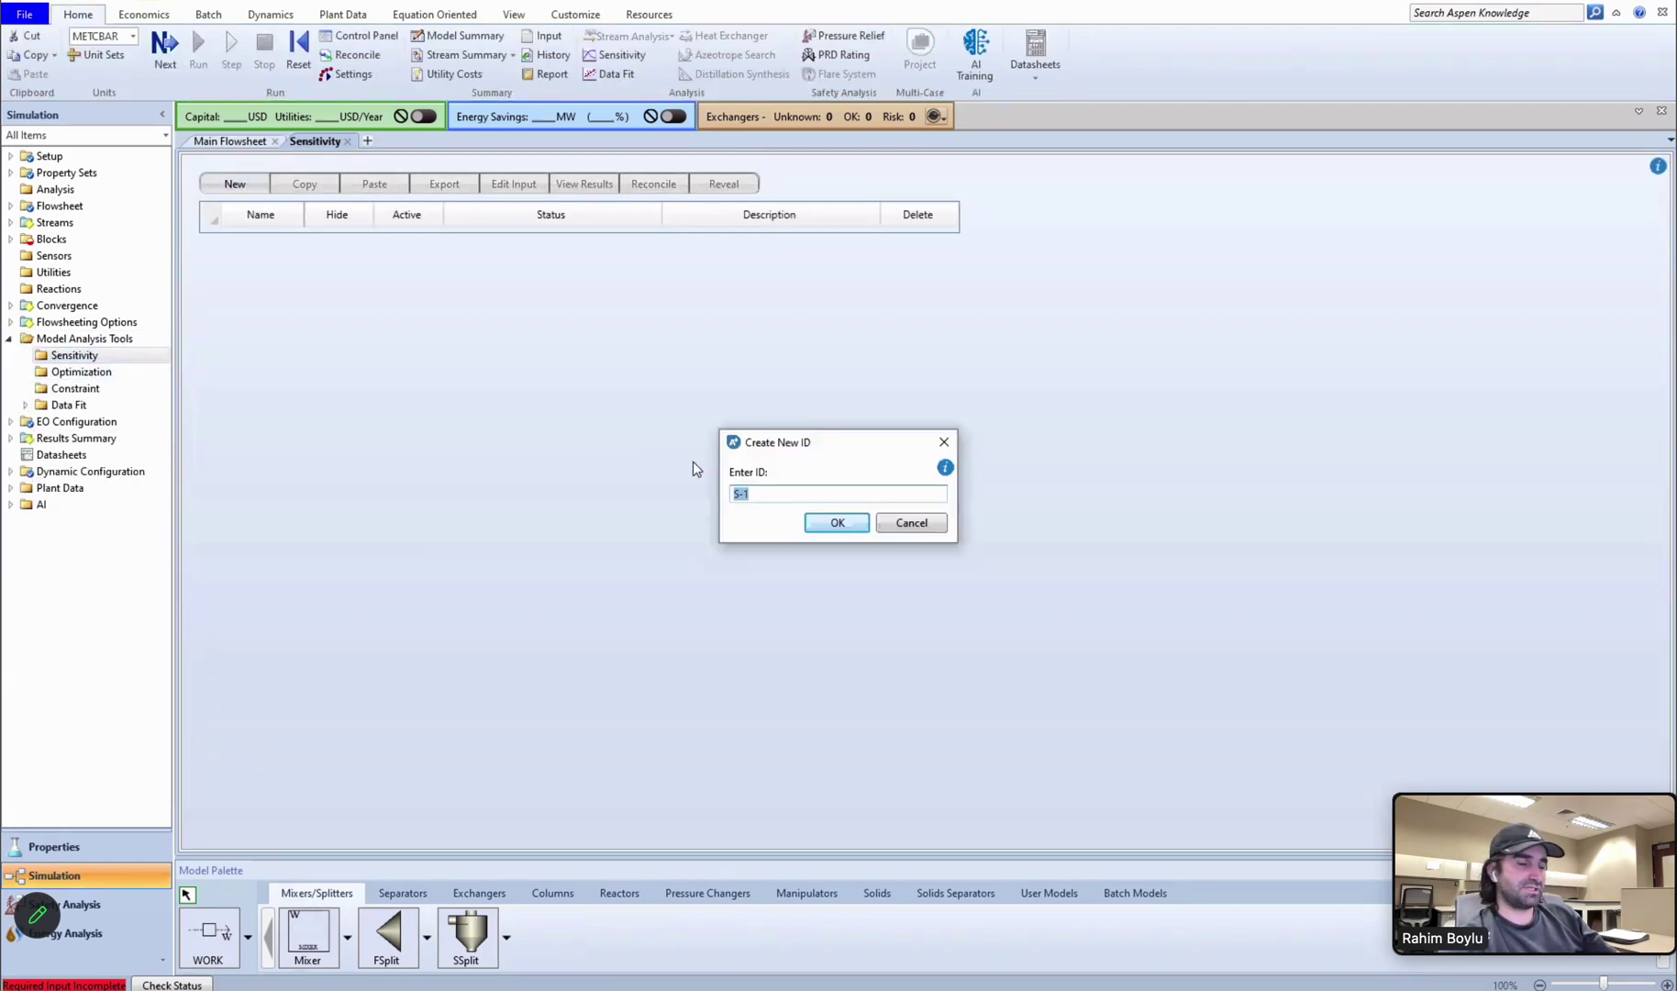
left_click(837, 521)
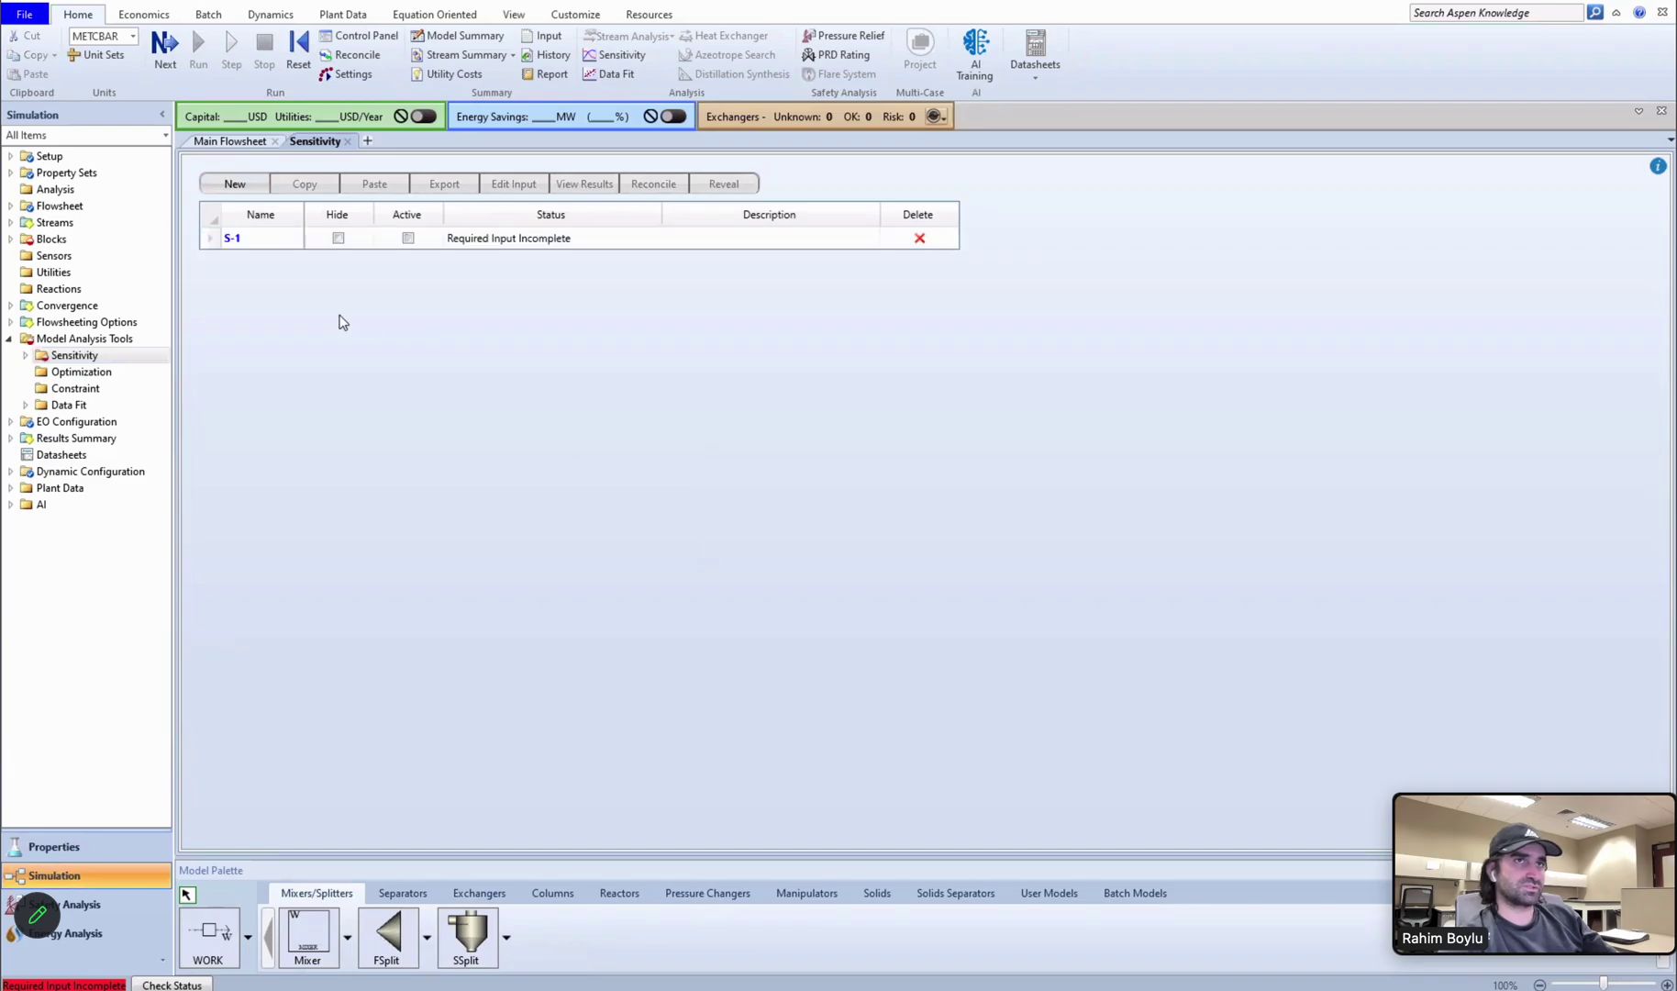
double_click(266, 241)
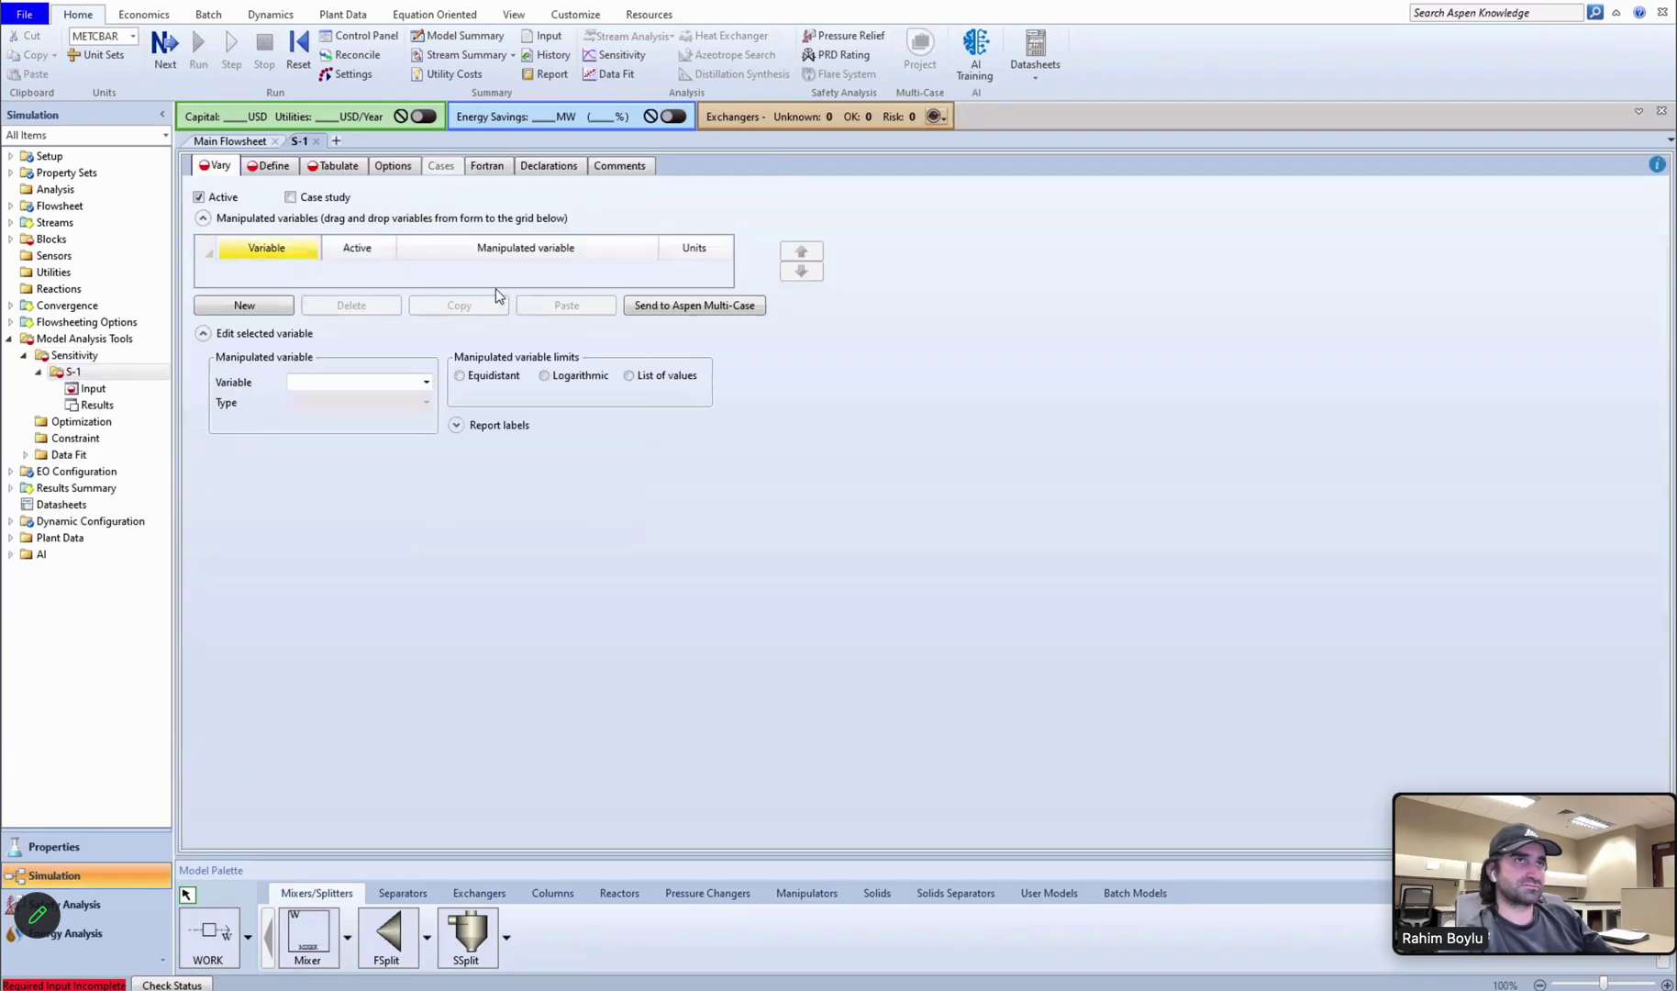
Add manipulated variable 1 as Block-Var of block TURB1, variable PRES-DATA.
left_click(426, 382)
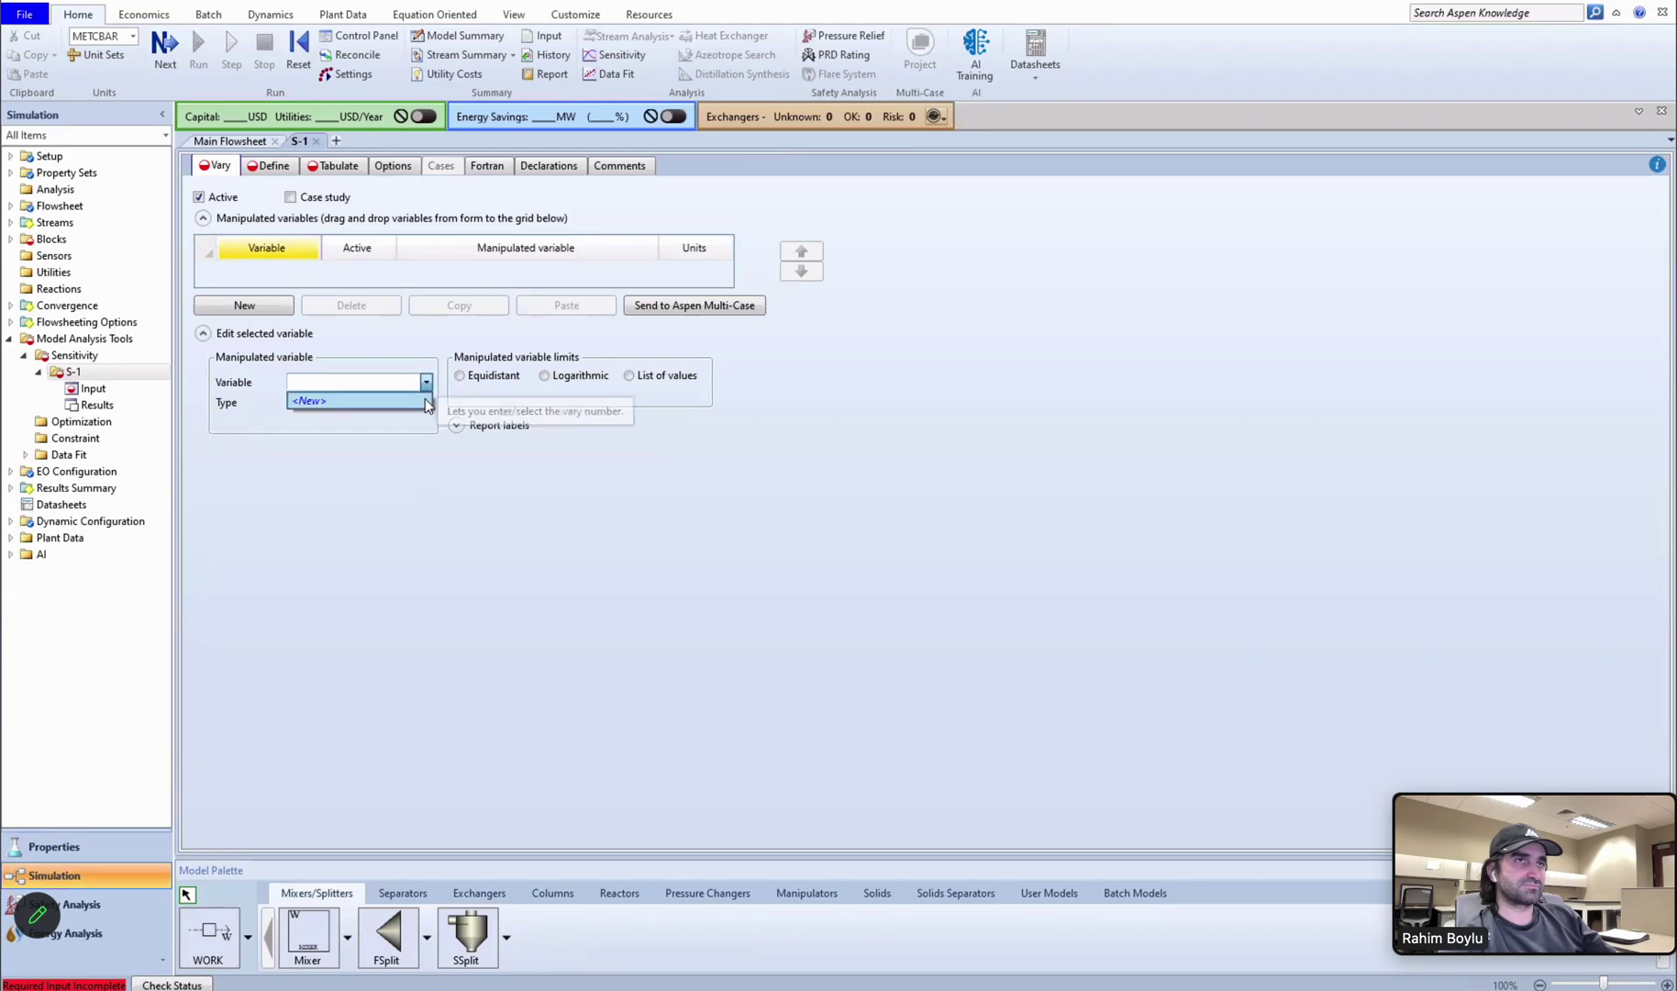
left_click(255, 274)
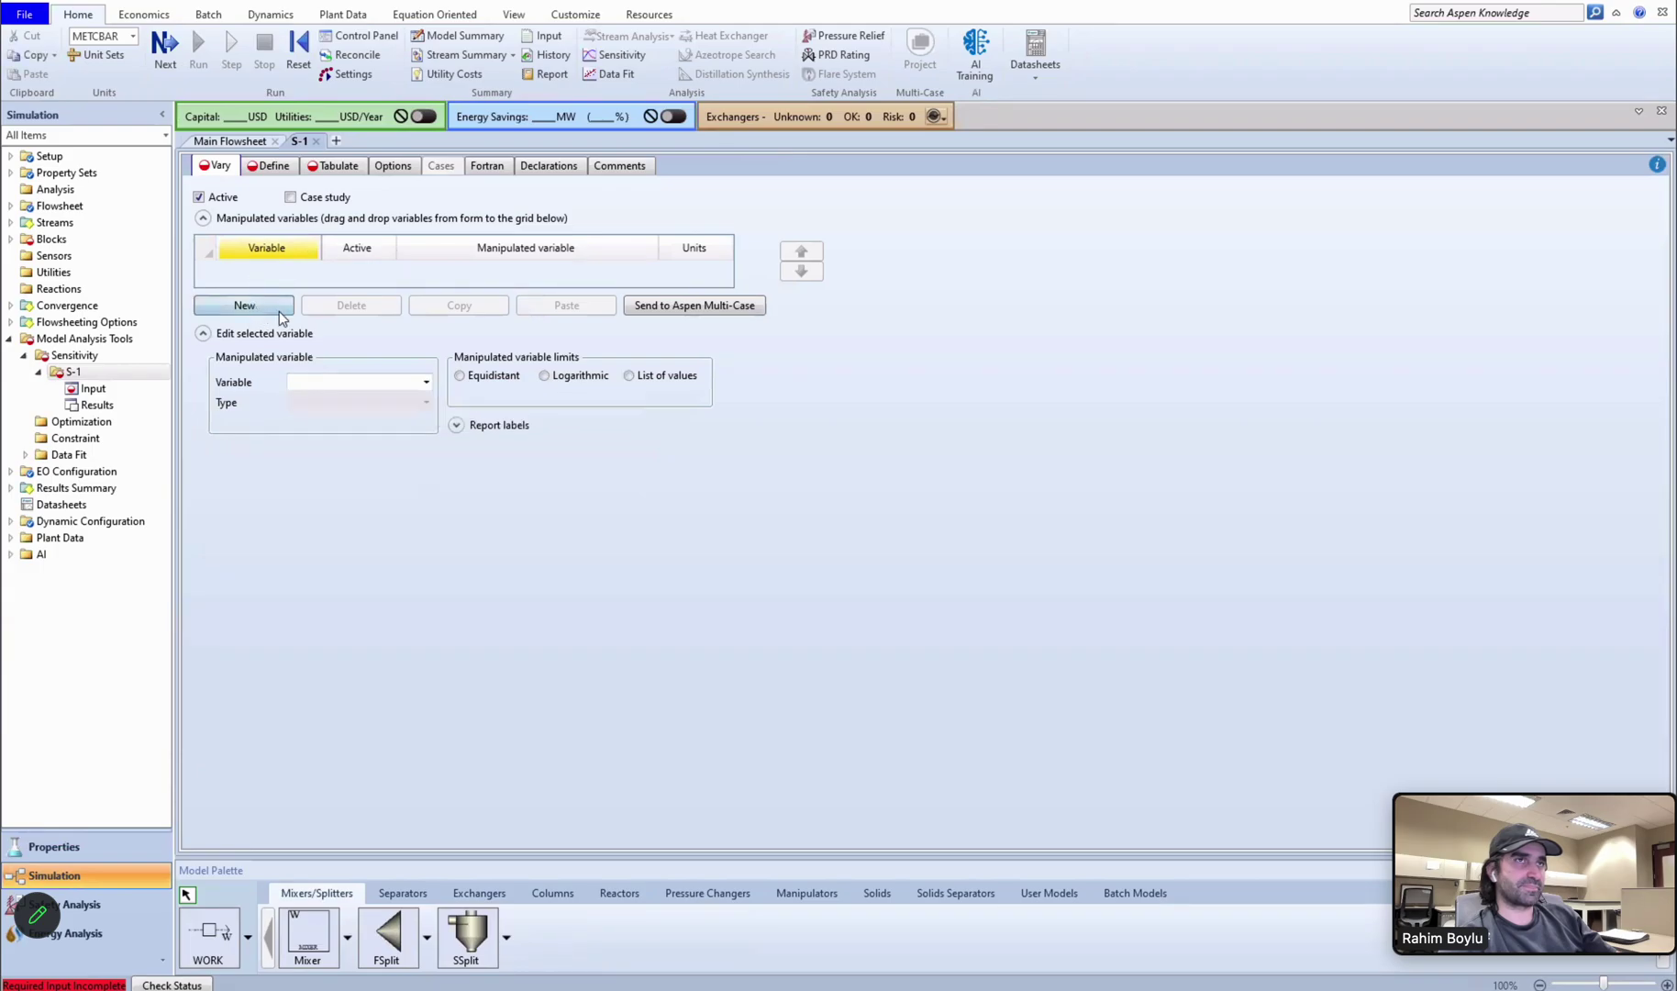
left_click(279, 311)
left_click(427, 402)
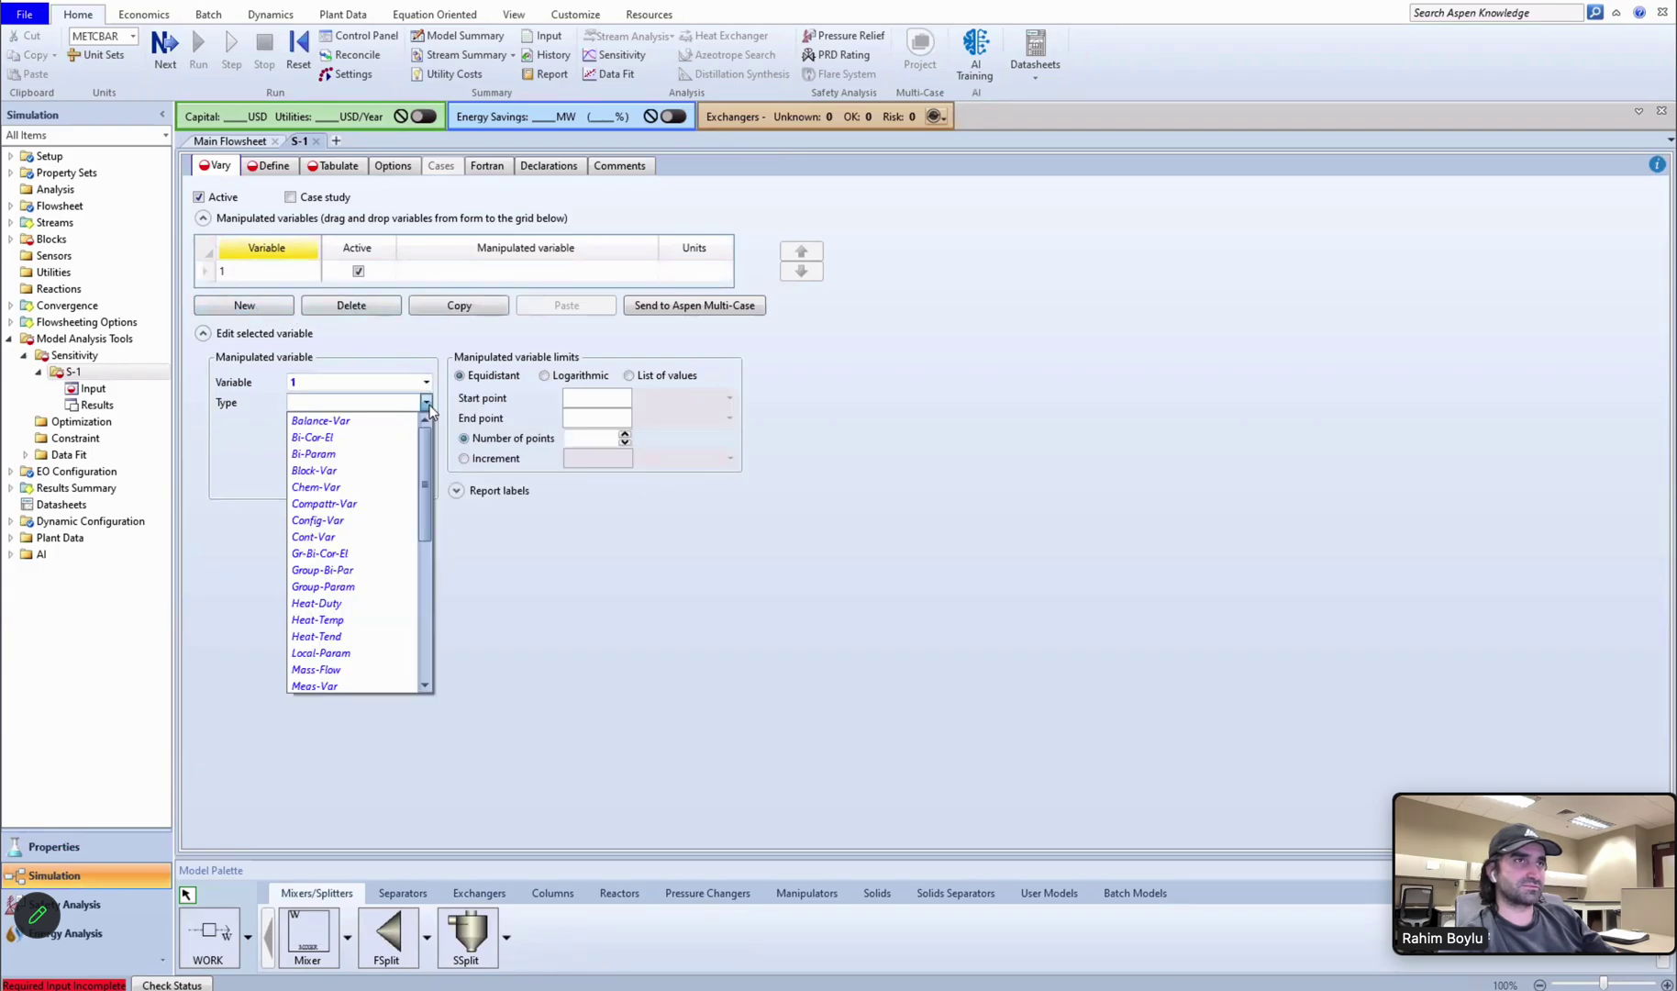
scroll(358, 596, "down", 2)
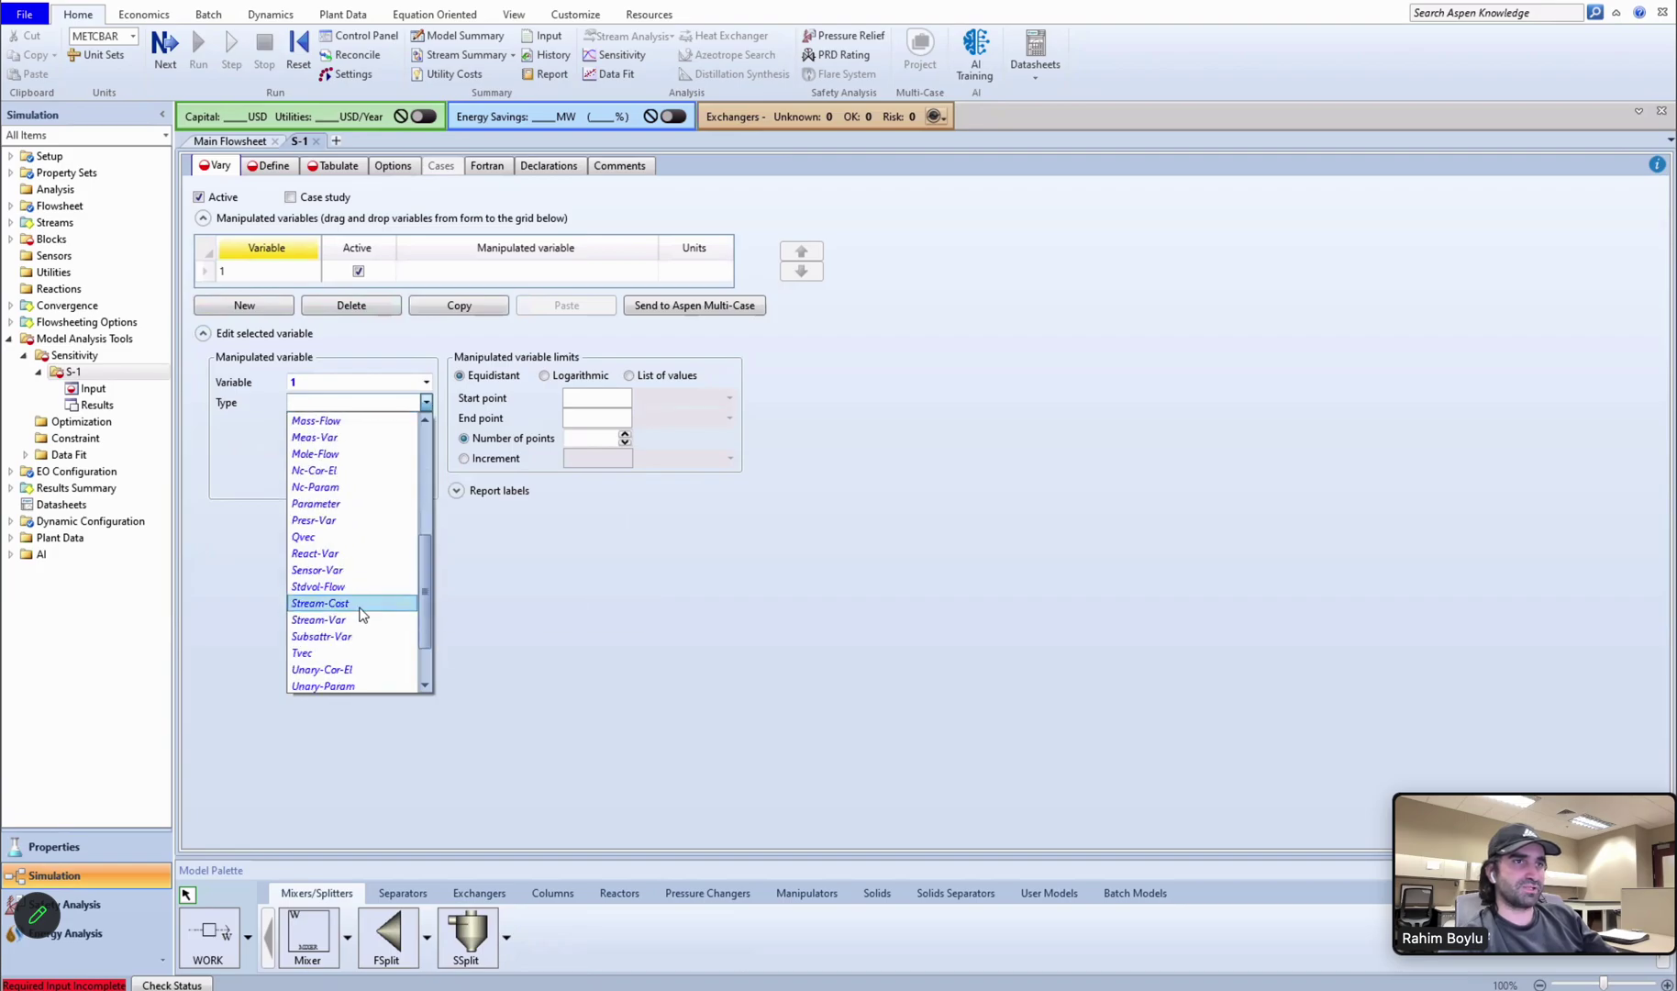
scroll(356, 592, "up", 2)
scroll(358, 568, "up", 1)
left_click(409, 475)
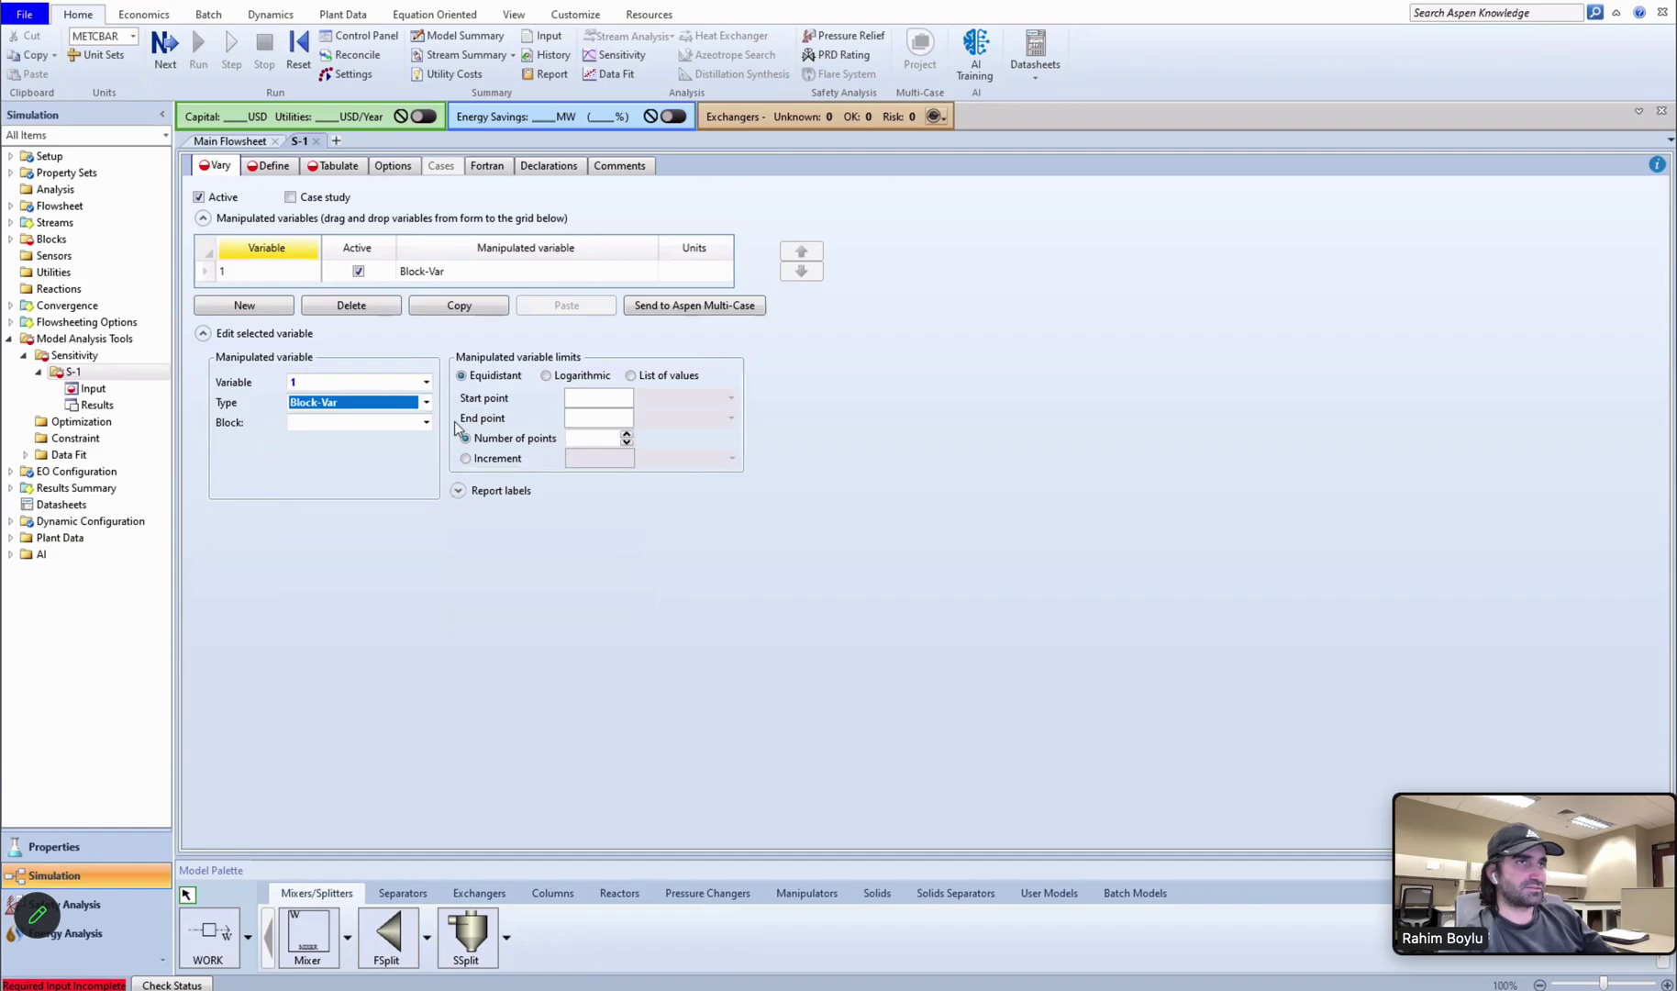
left_click(426, 422)
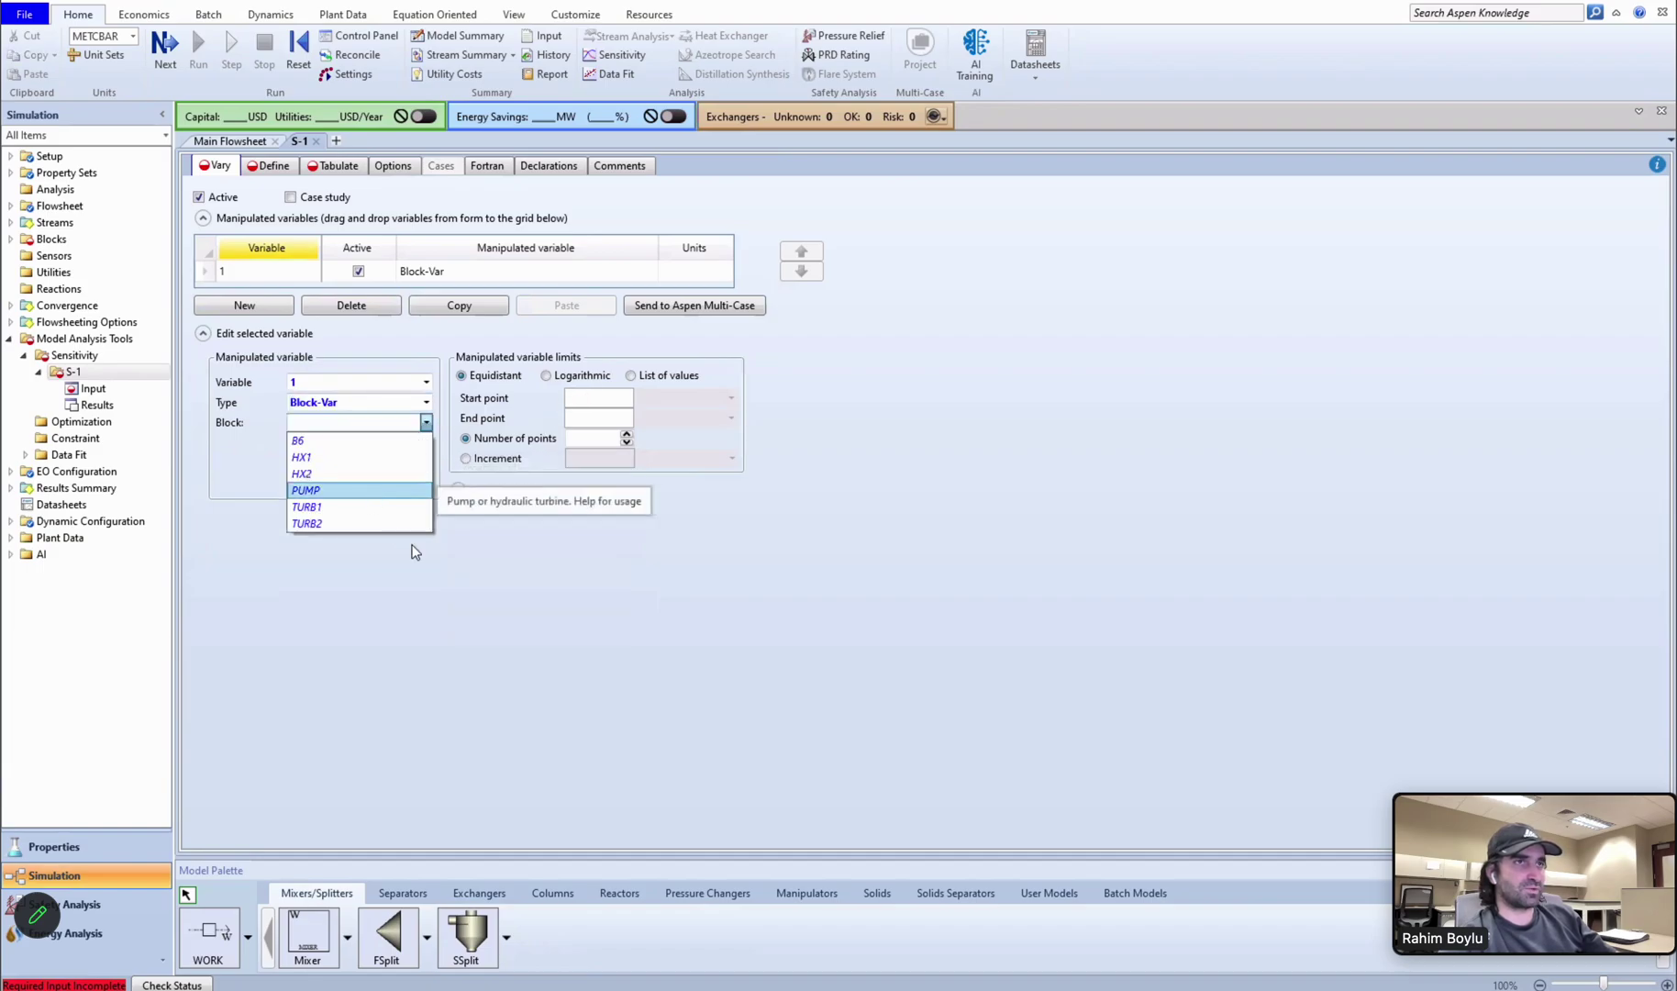
left_click(308, 507)
left_click(402, 443)
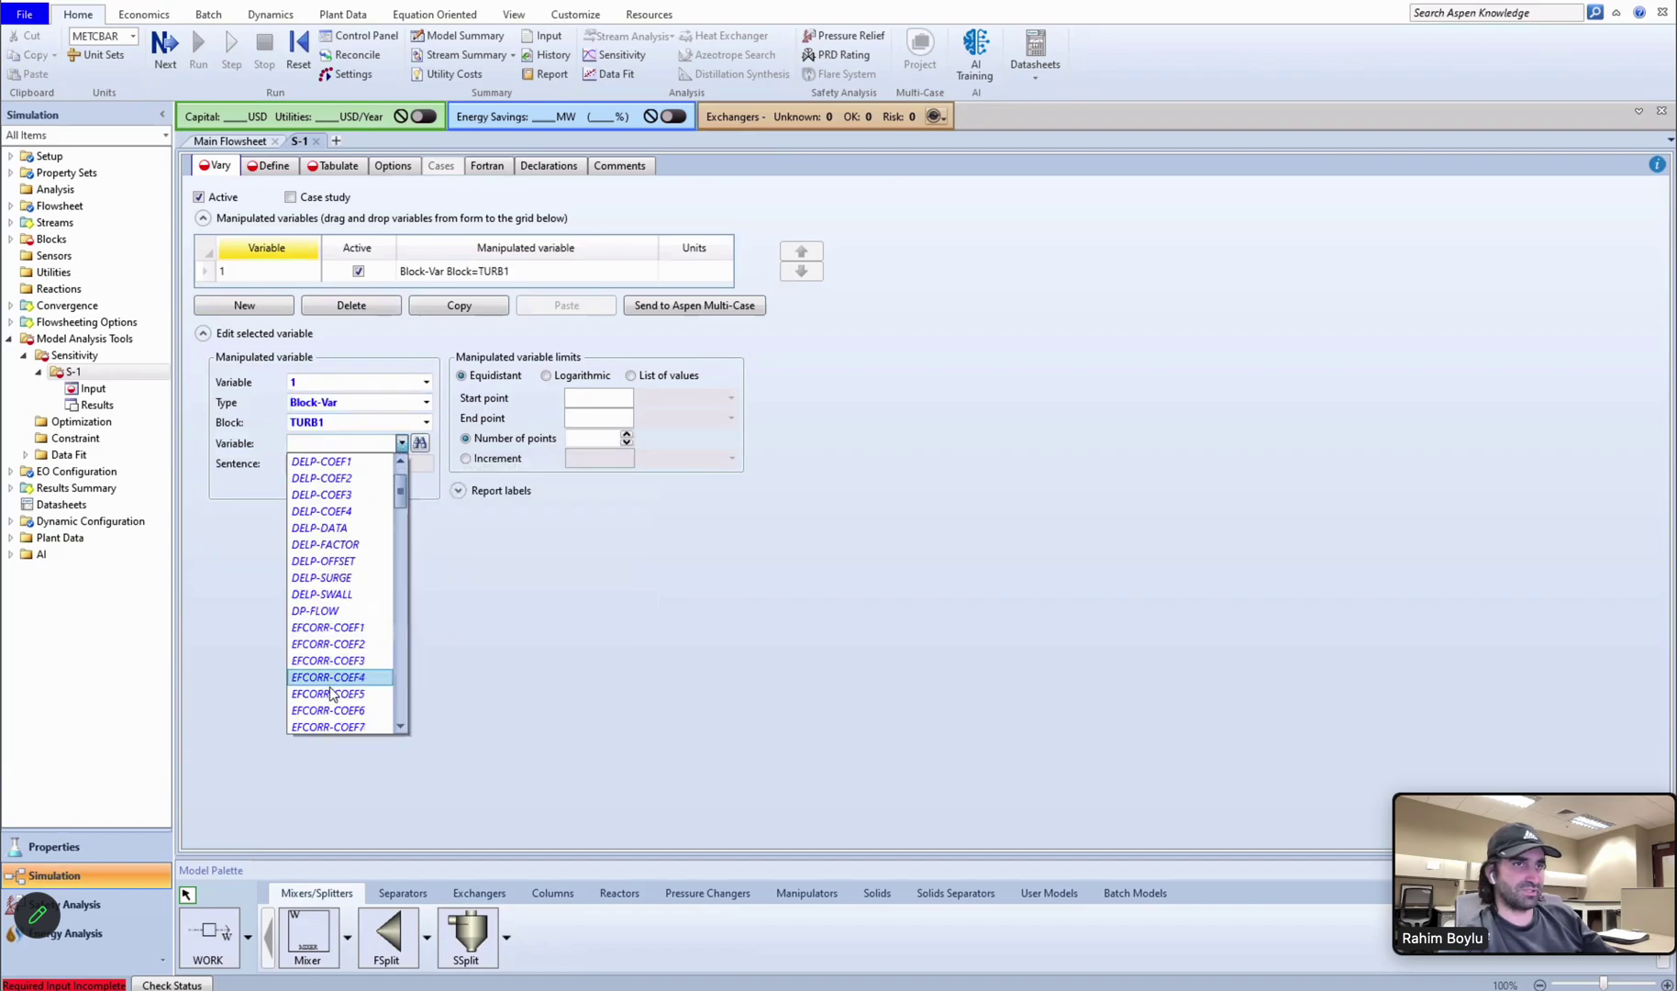
scroll(332, 695, "down", 12)
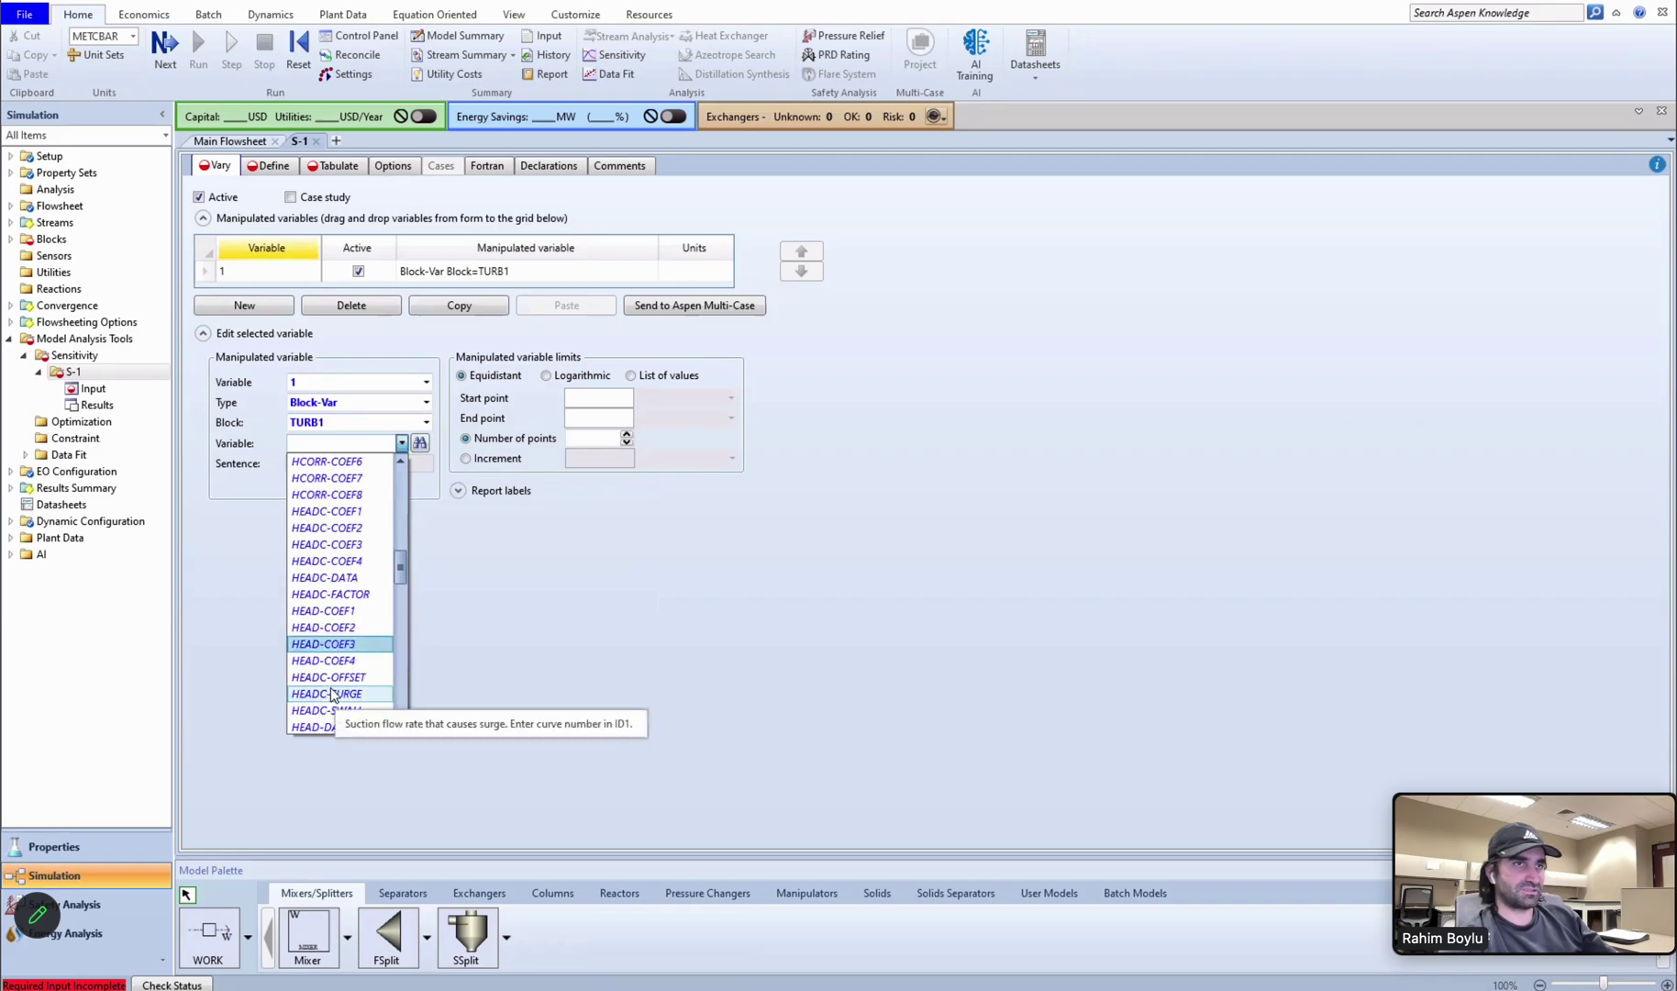
scroll(332, 695, "down", 5)
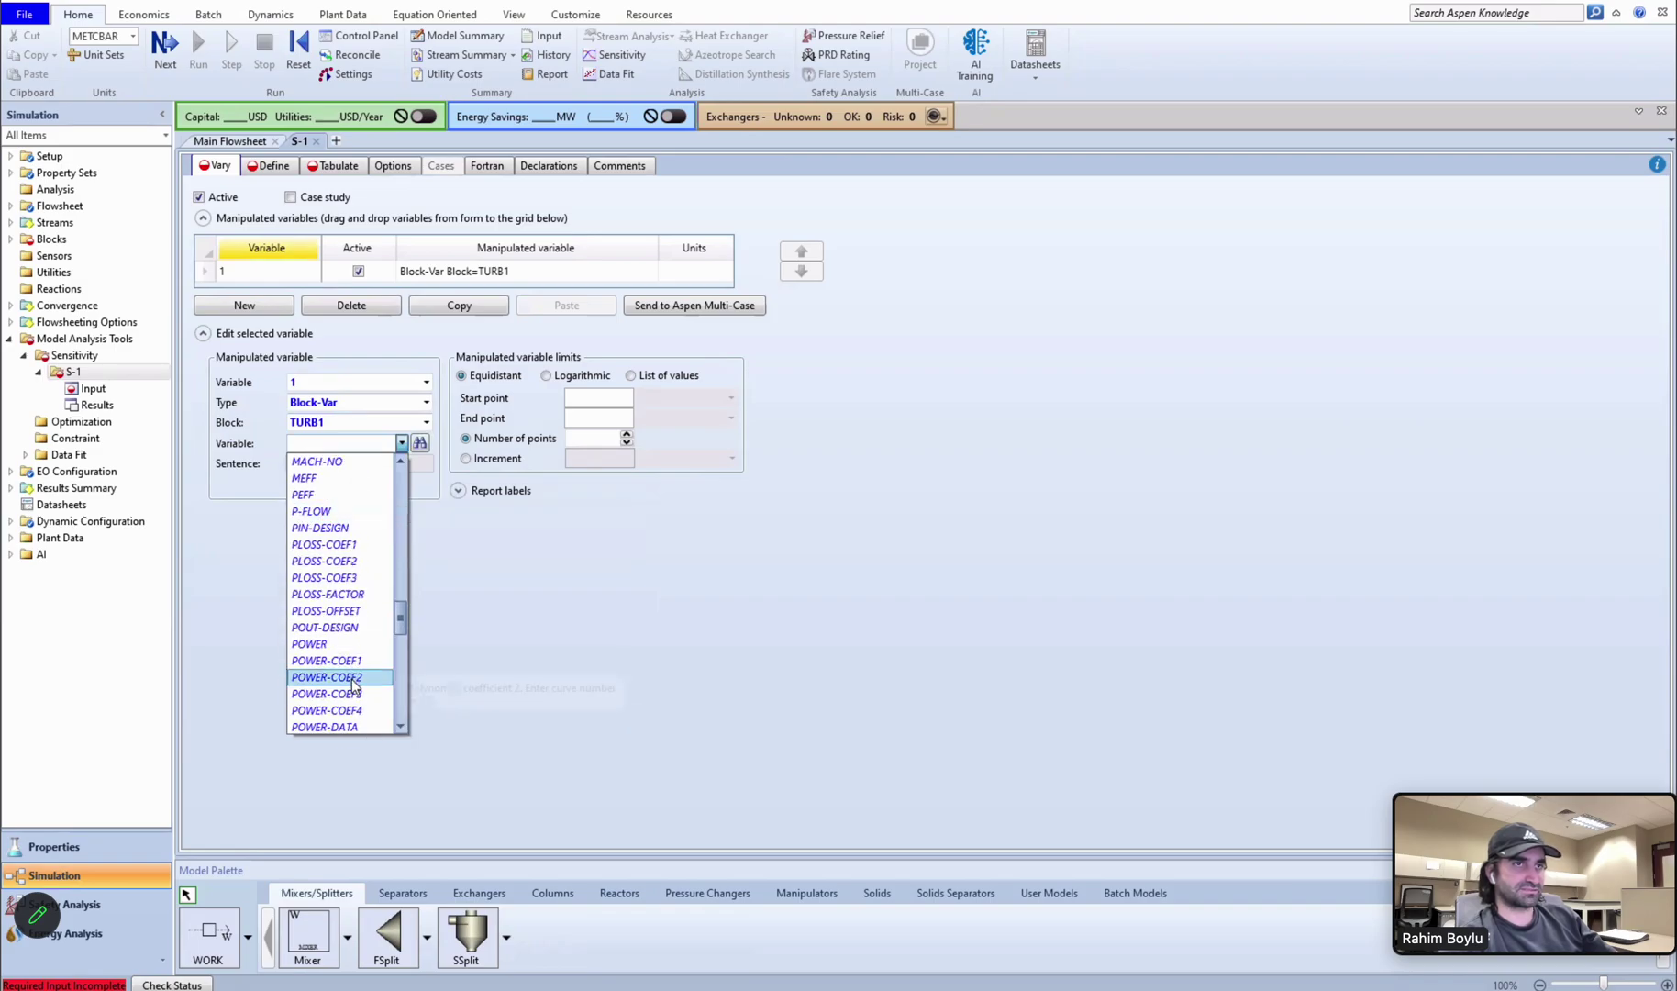
scroll(353, 686, "down", 2)
scroll(352, 685, "down", 3)
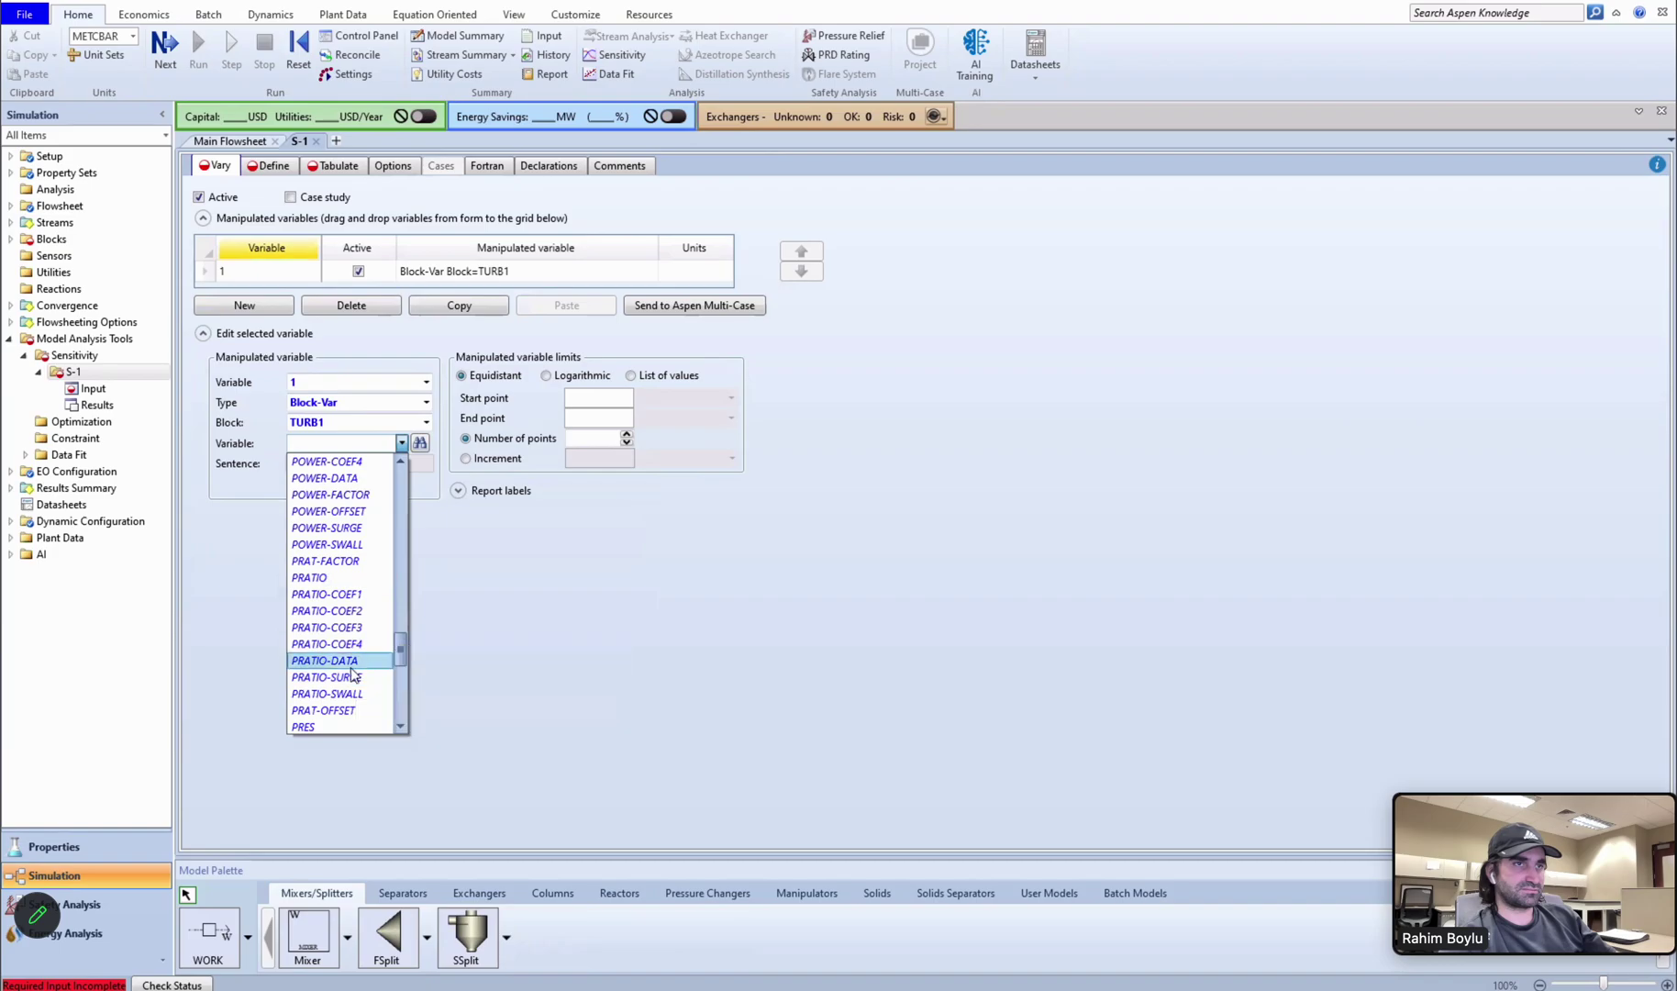
left_click(353, 725)
left_click(402, 442)
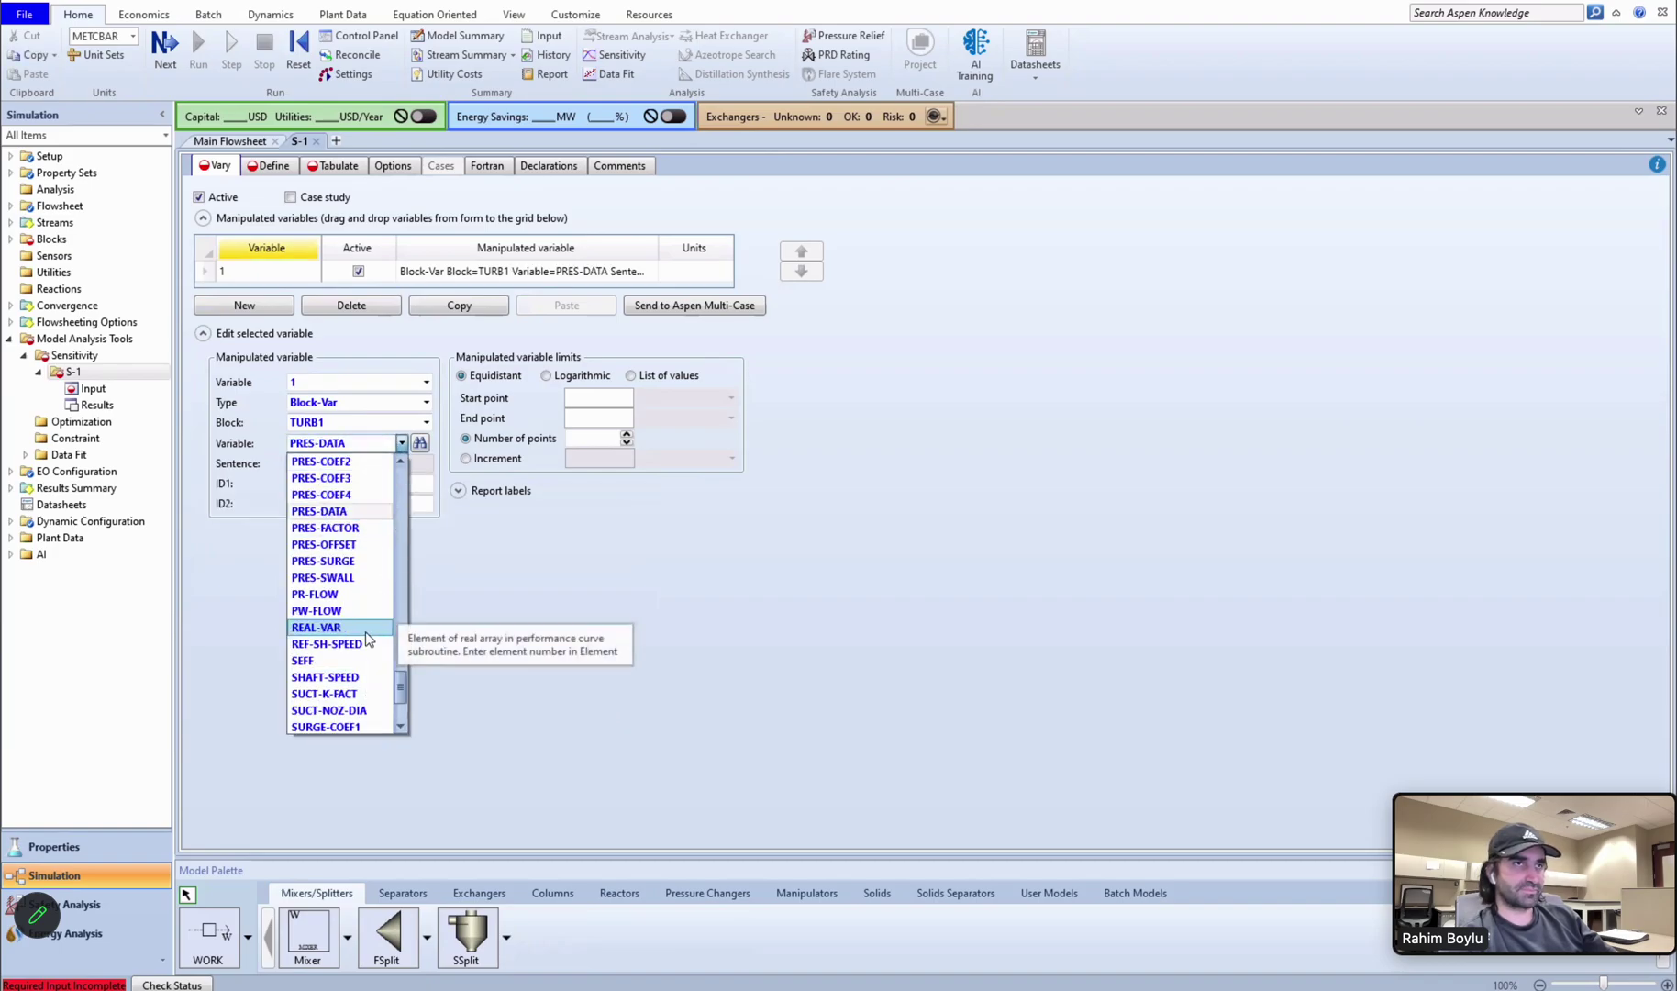
scroll(367, 551, "up", 3)
key("Escape")
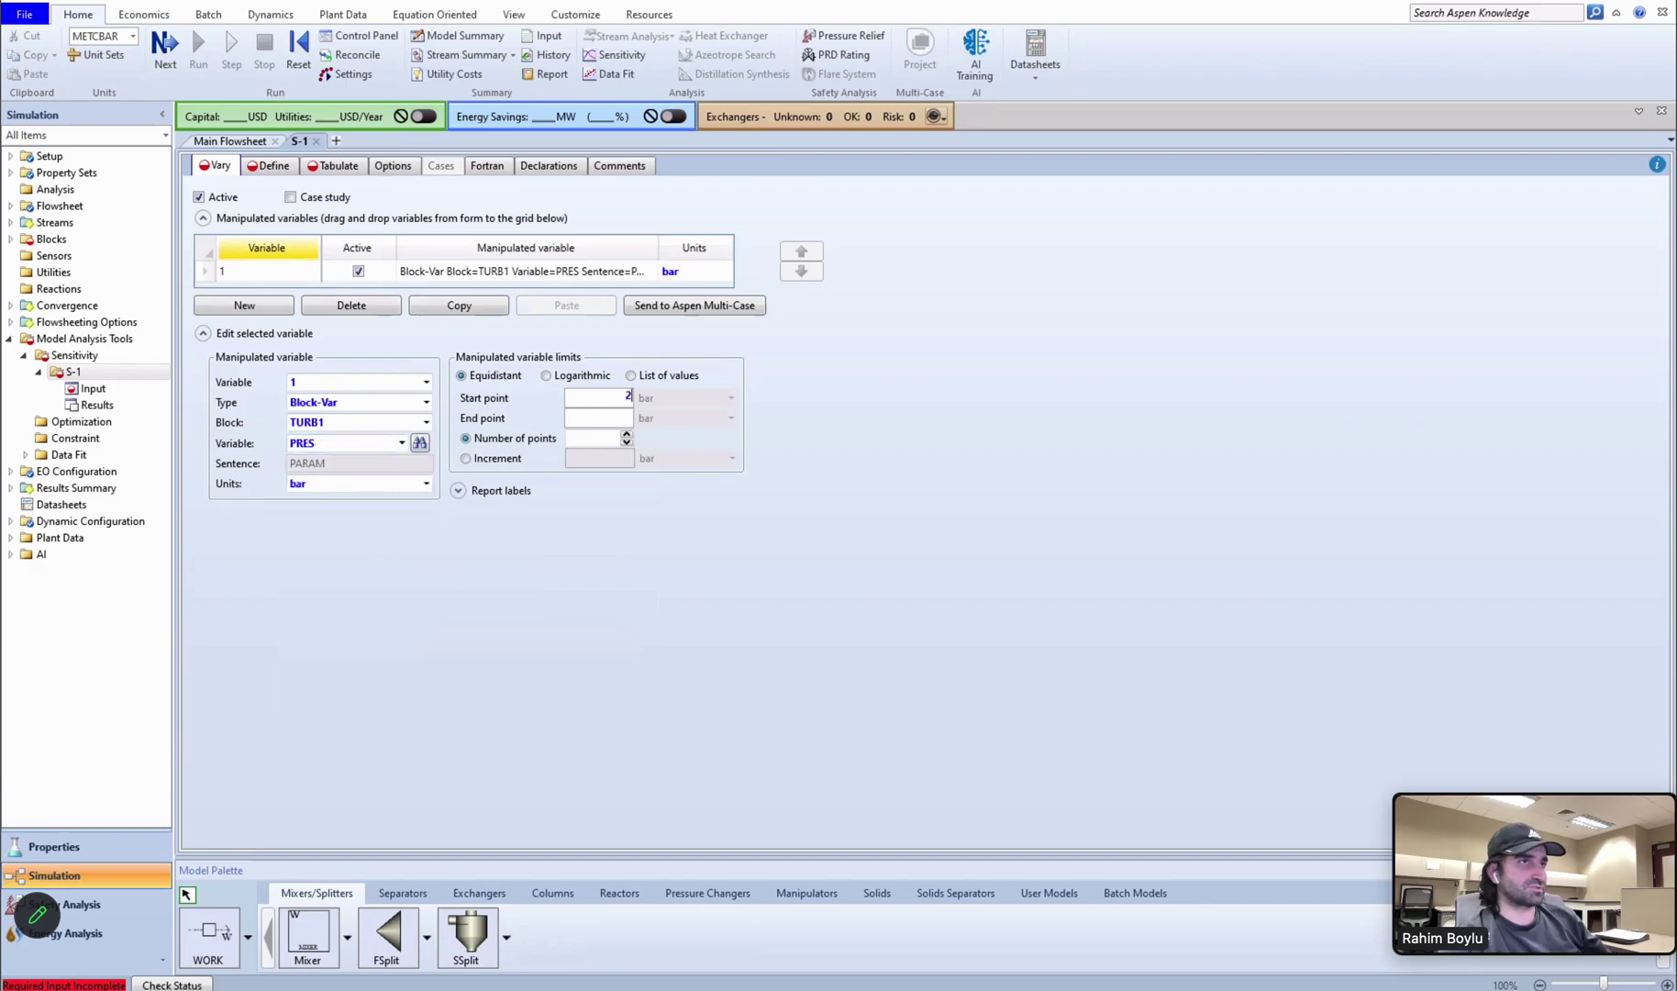
Vary the pressure from 2 to 20 bar with an increment of 0.1.
left_click(597, 409)
type("2")
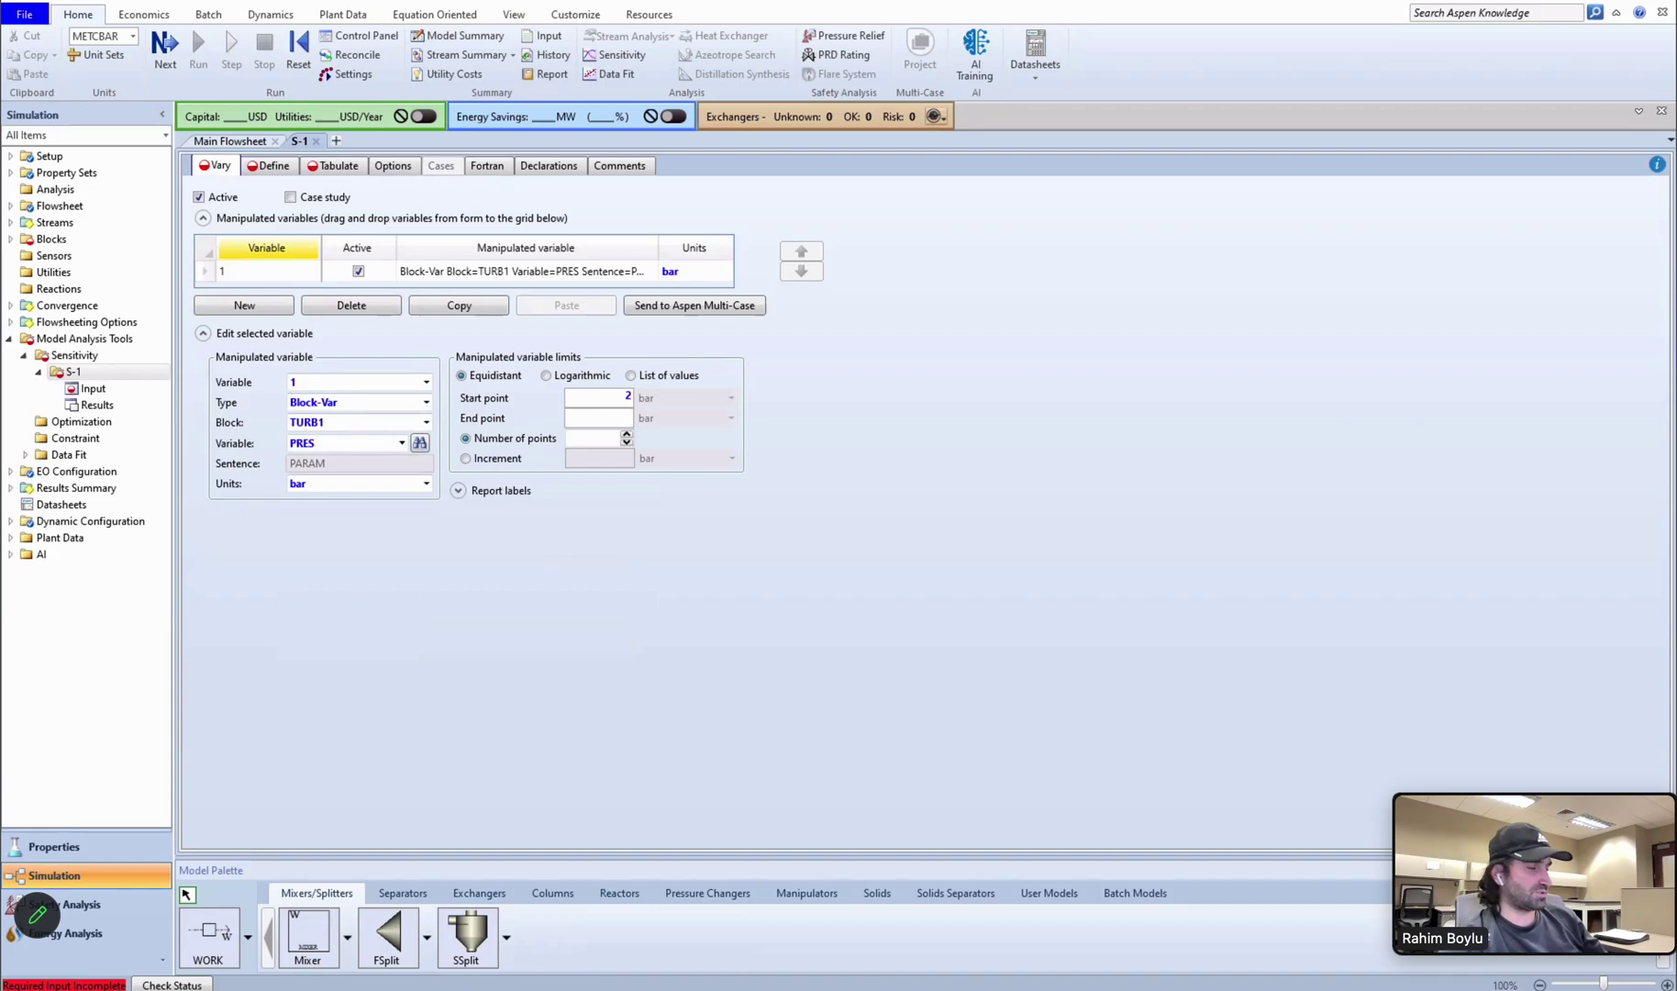
left_click(593, 418)
type("20")
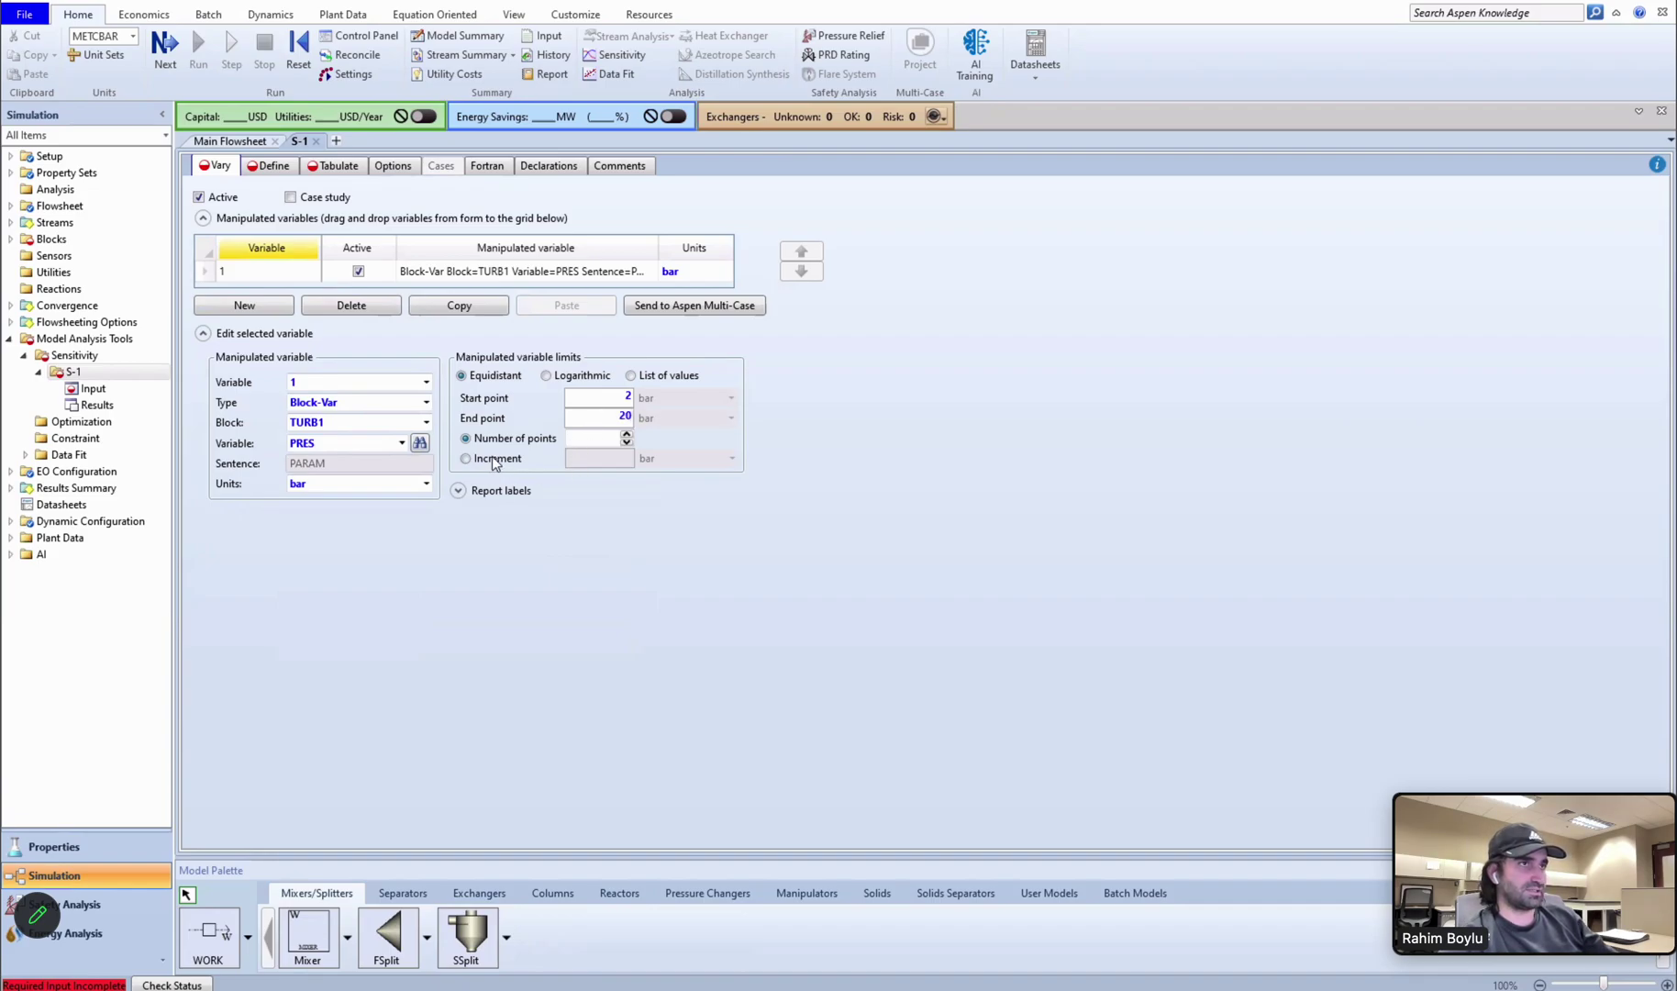
left_click(465, 459)
type("0.1")
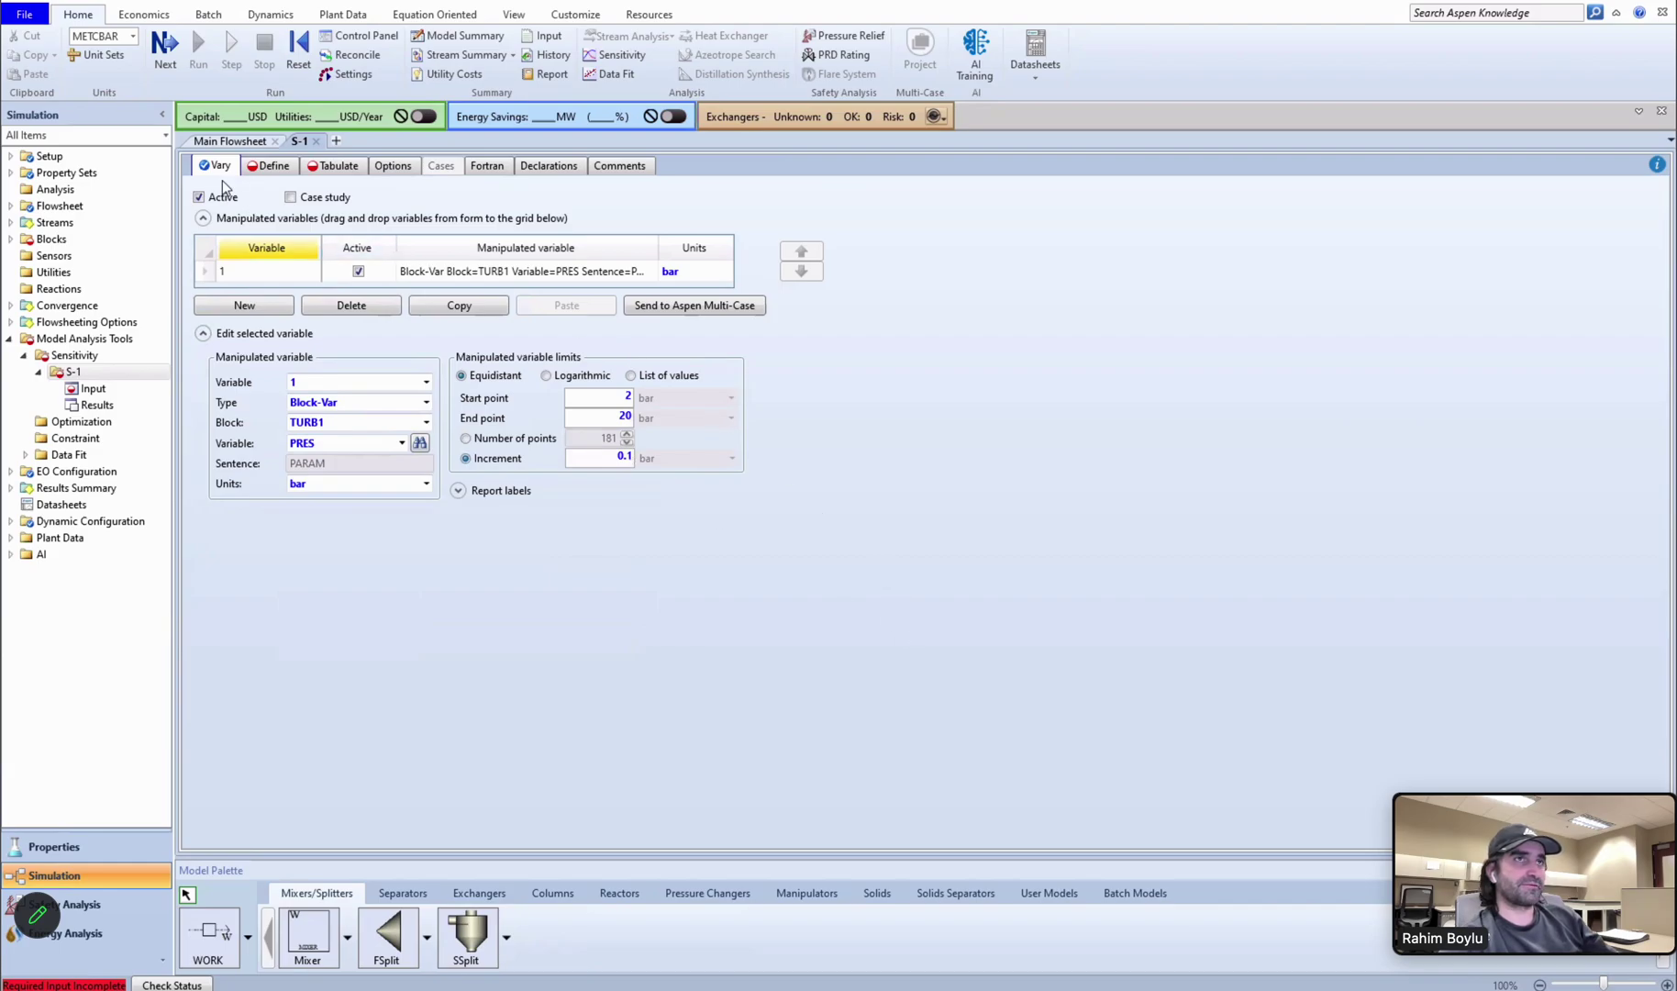
left_click(269, 166)
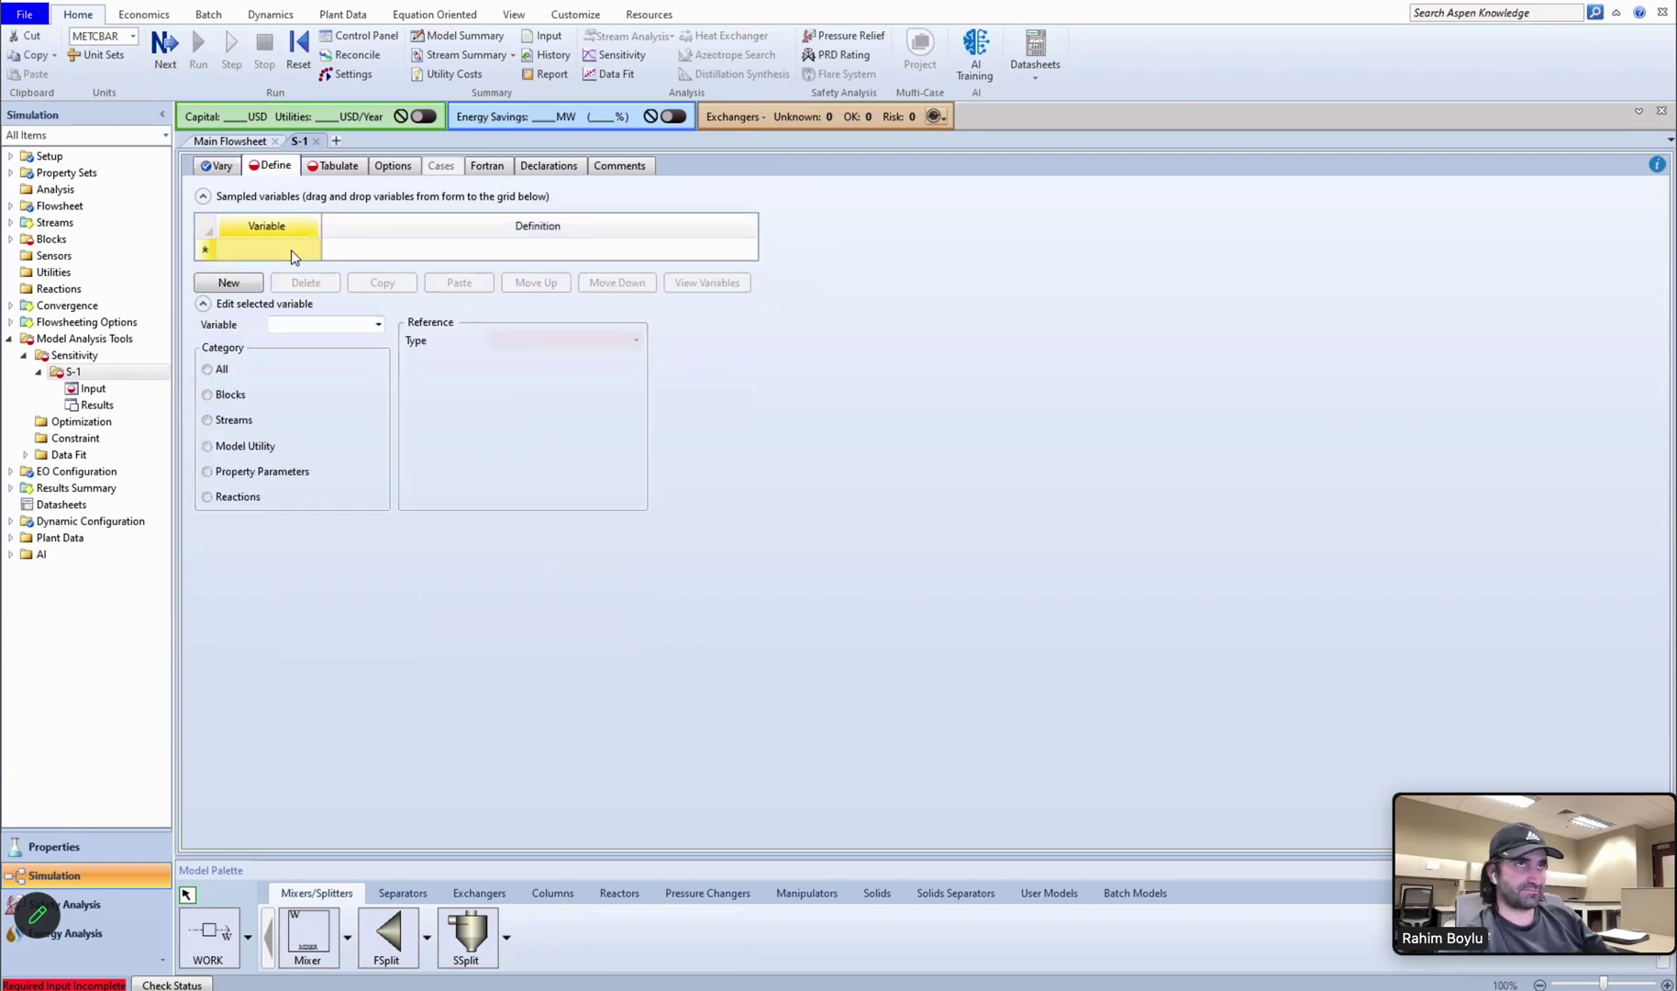
Define sampled variable TOTALW as Work-Power of stream TOTALW.
left_click(292, 249)
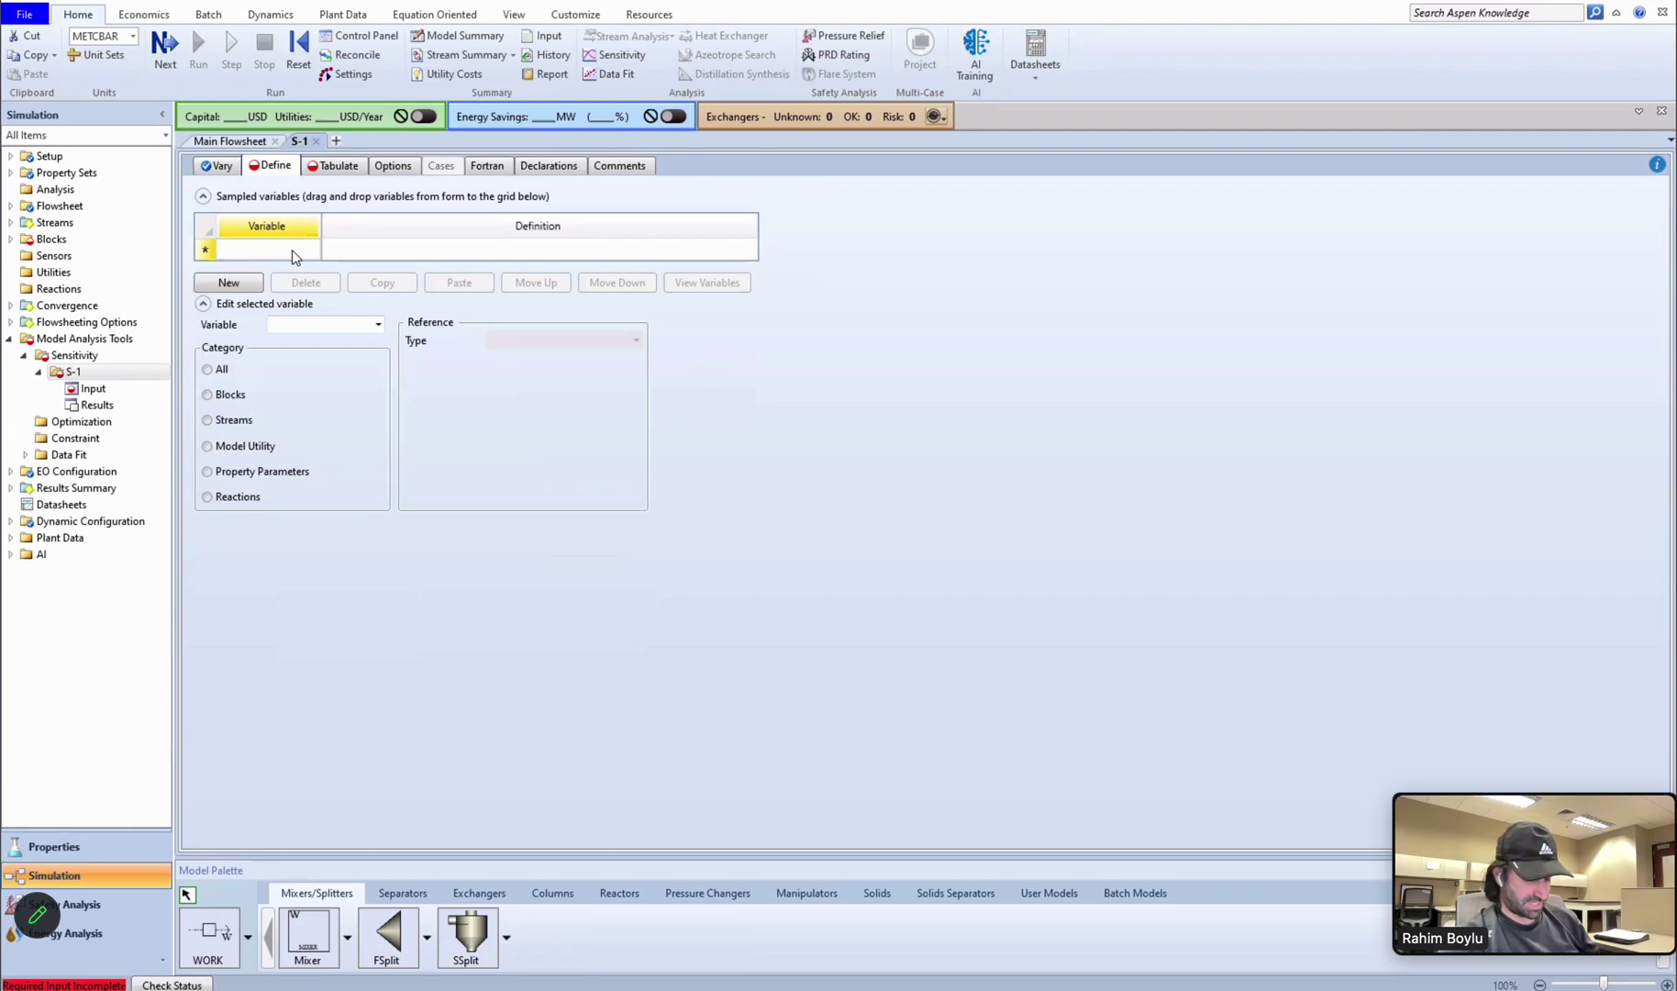
type("TOTA")
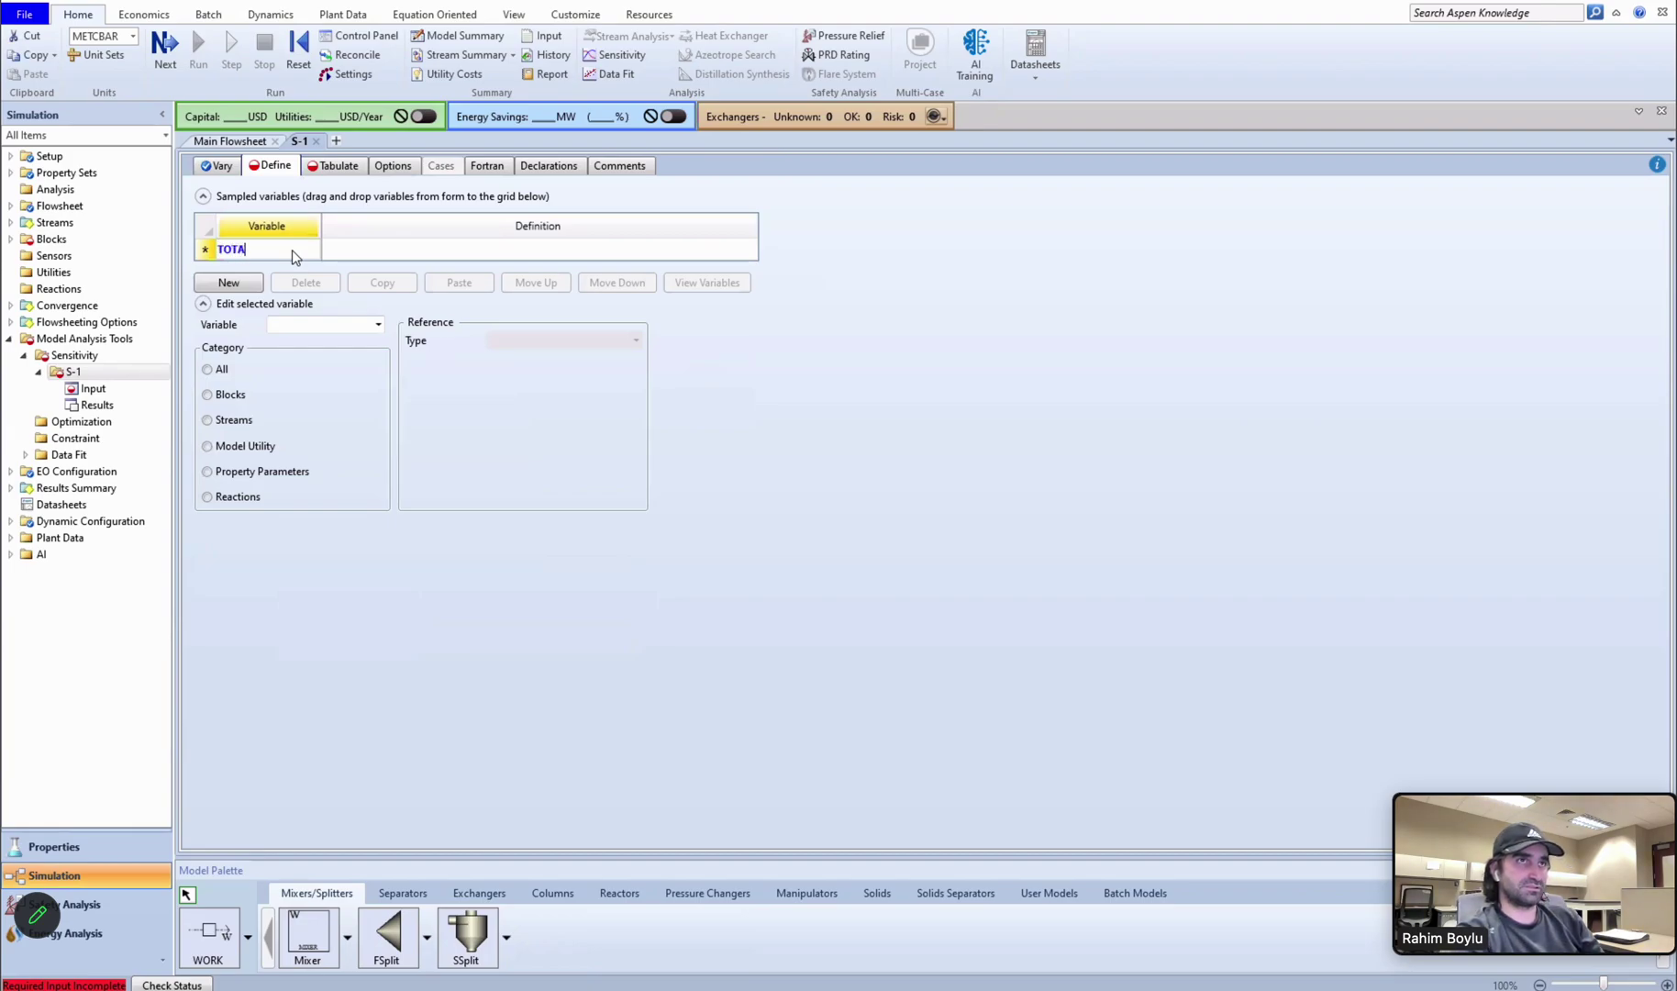
type("LW")
key("Return")
left_click(636, 362)
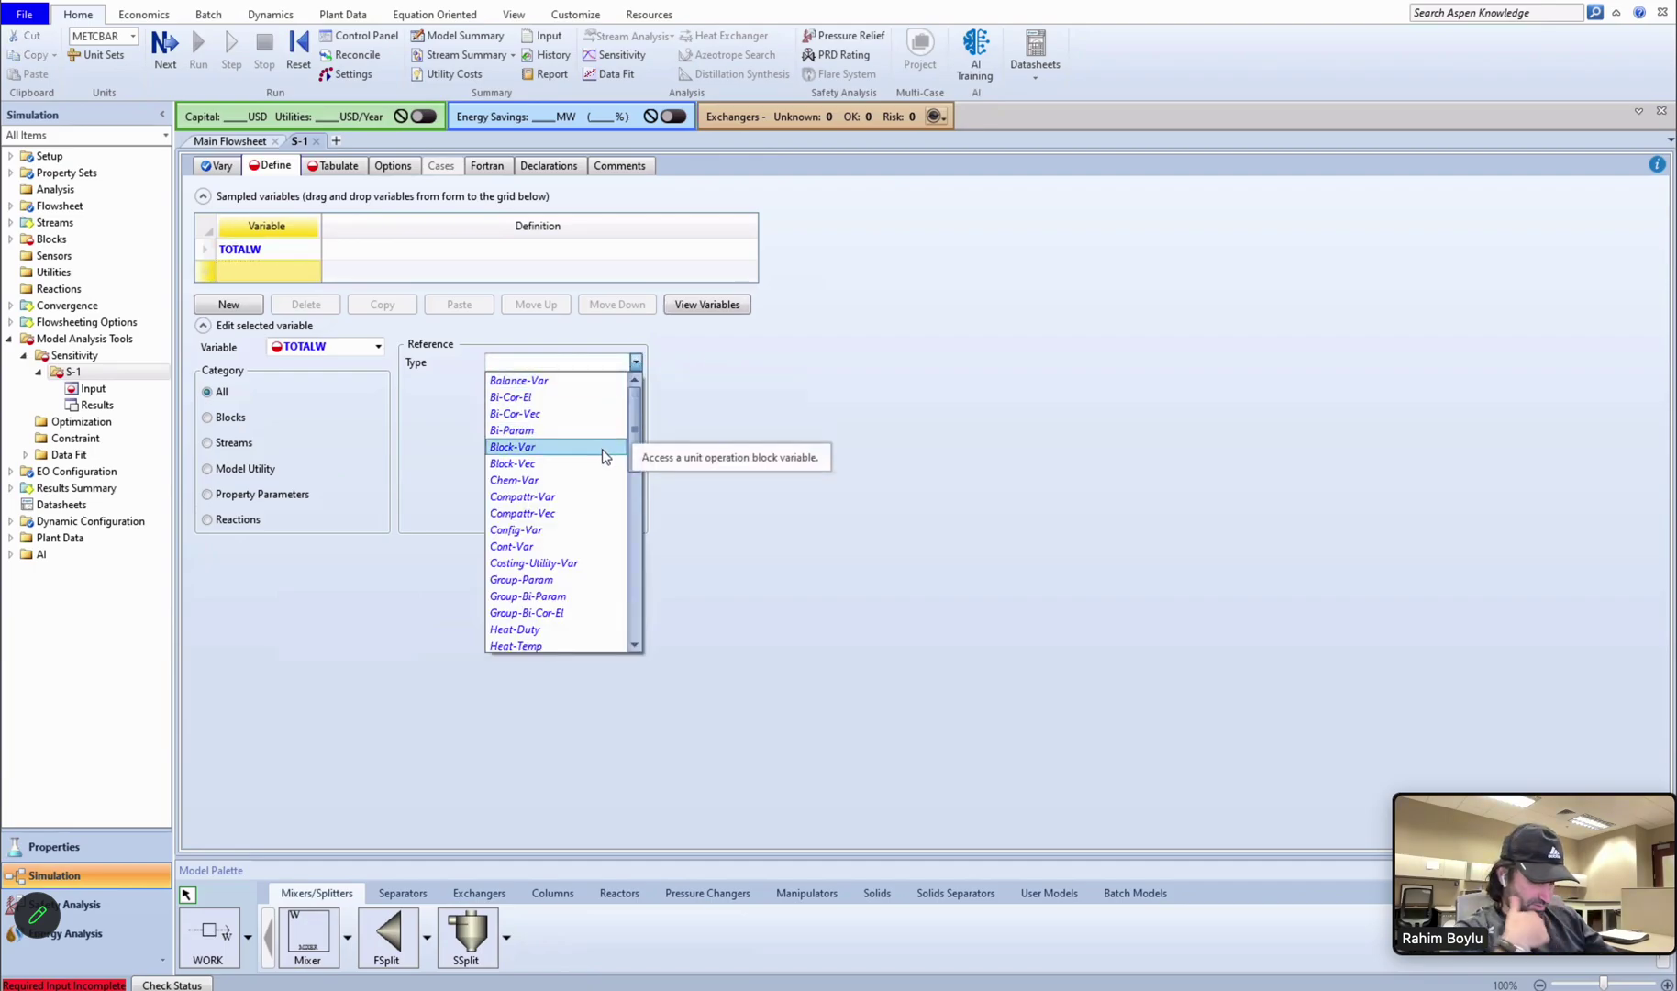
scroll(564, 633, "down", 15)
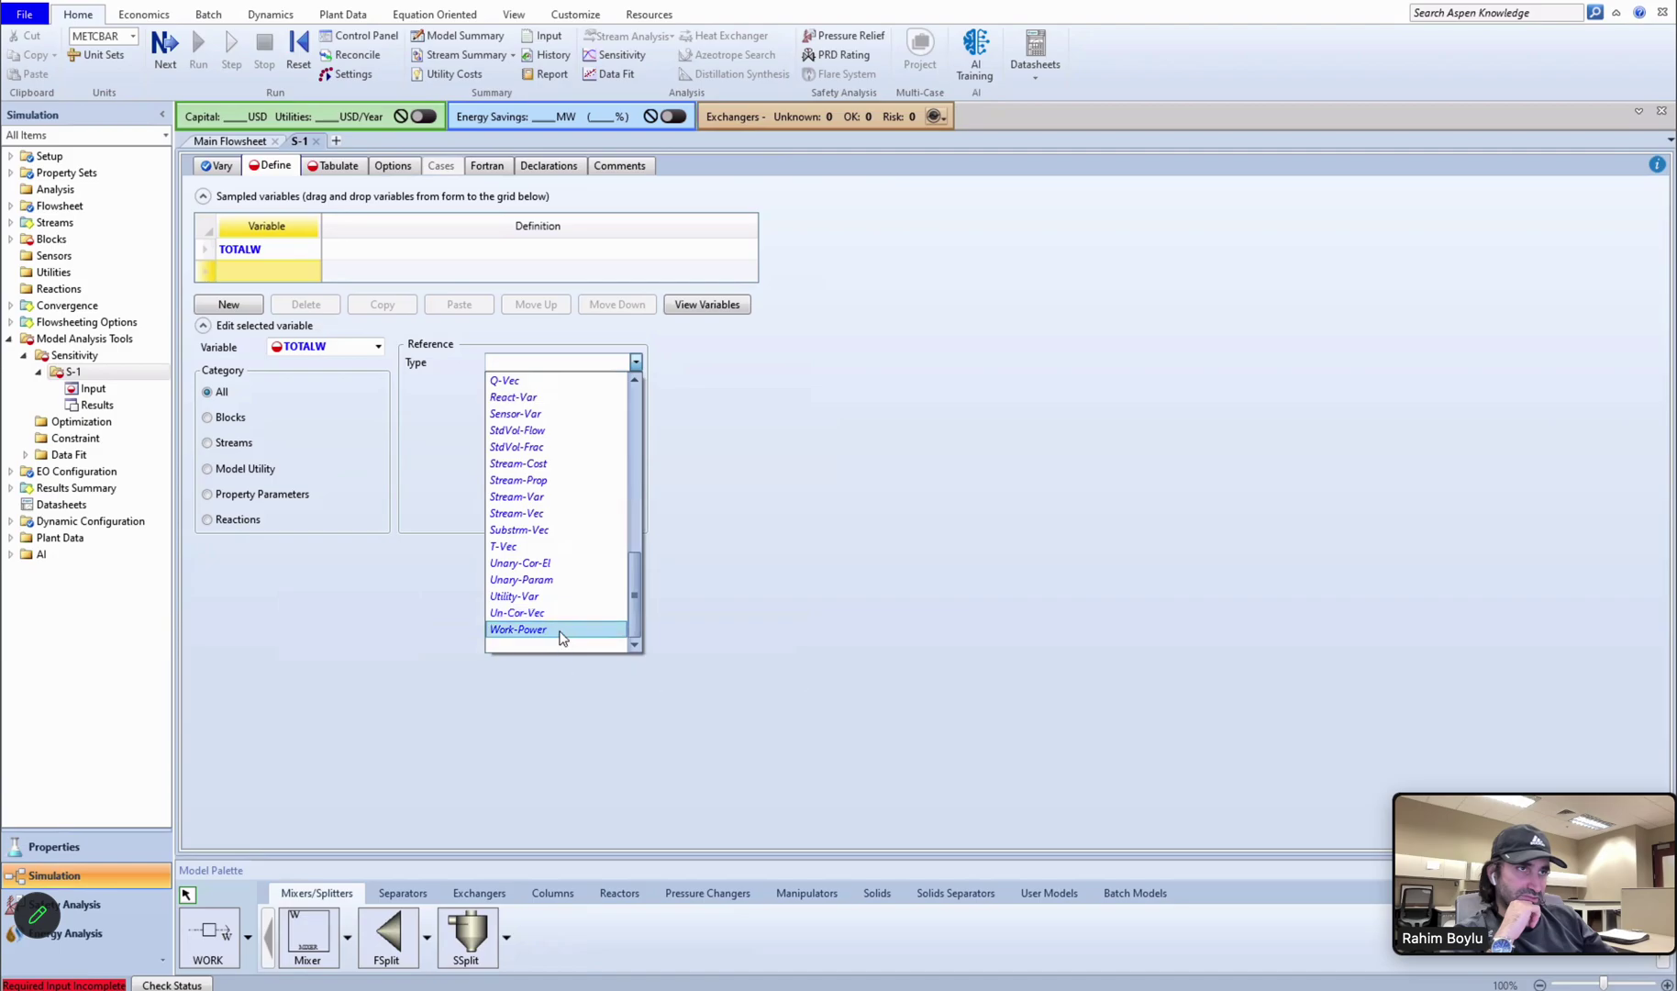
left_click(560, 629)
left_click(636, 385)
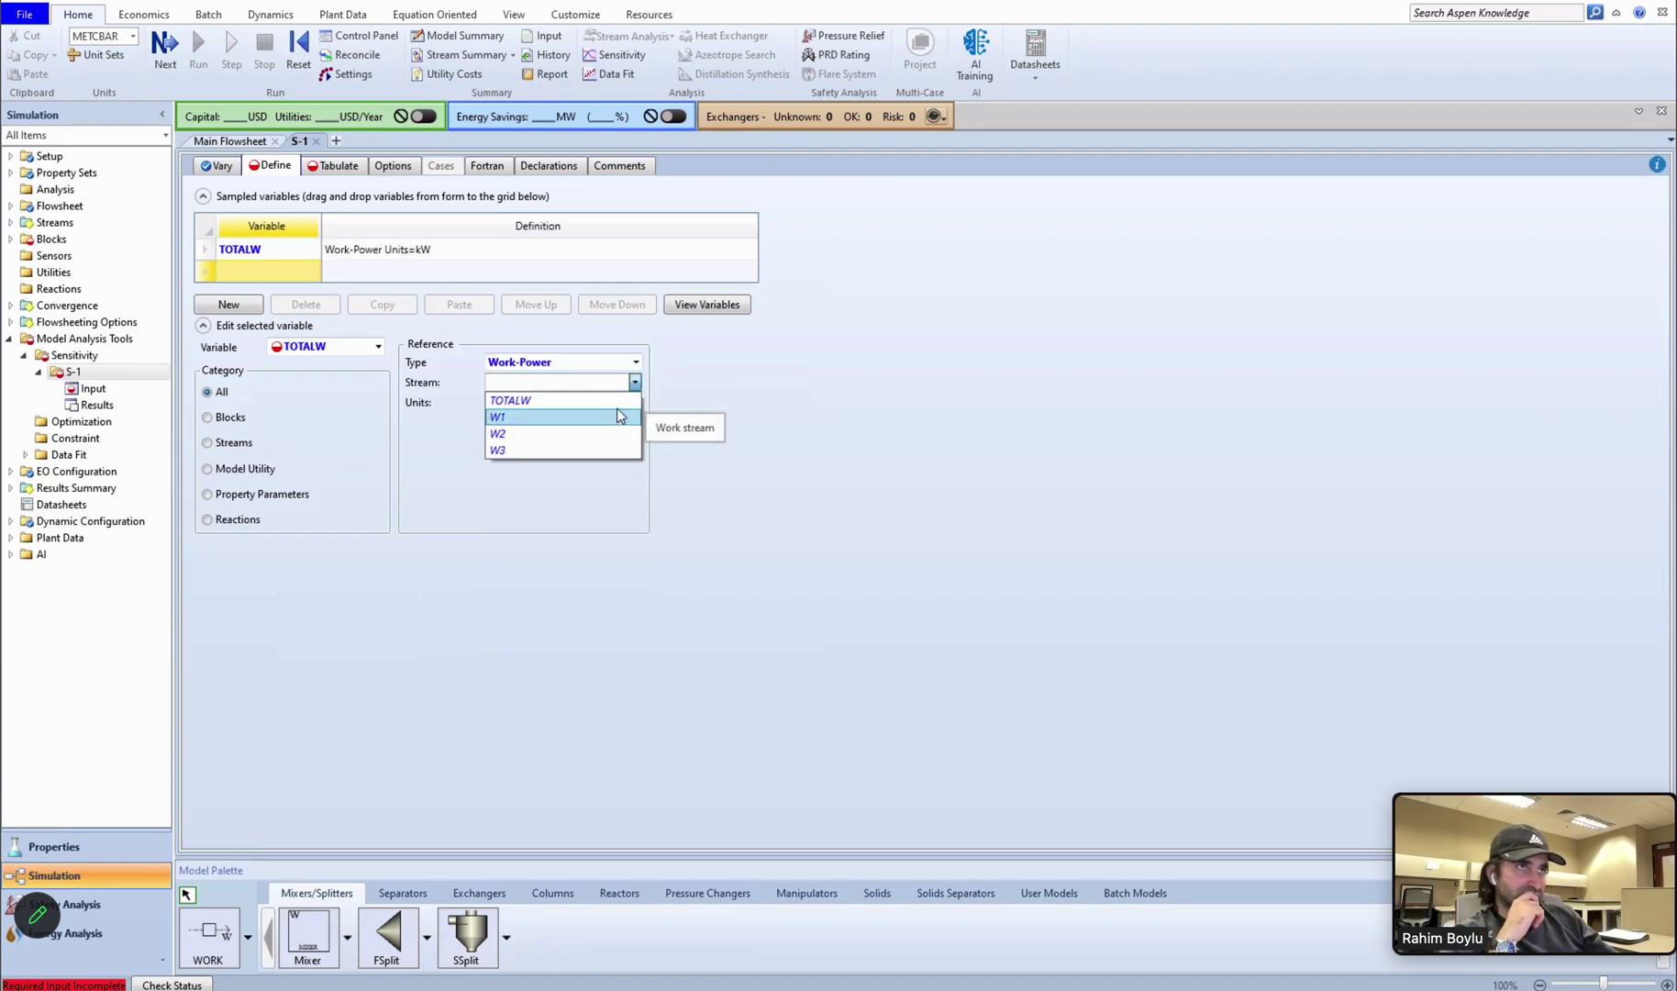
left_click(514, 400)
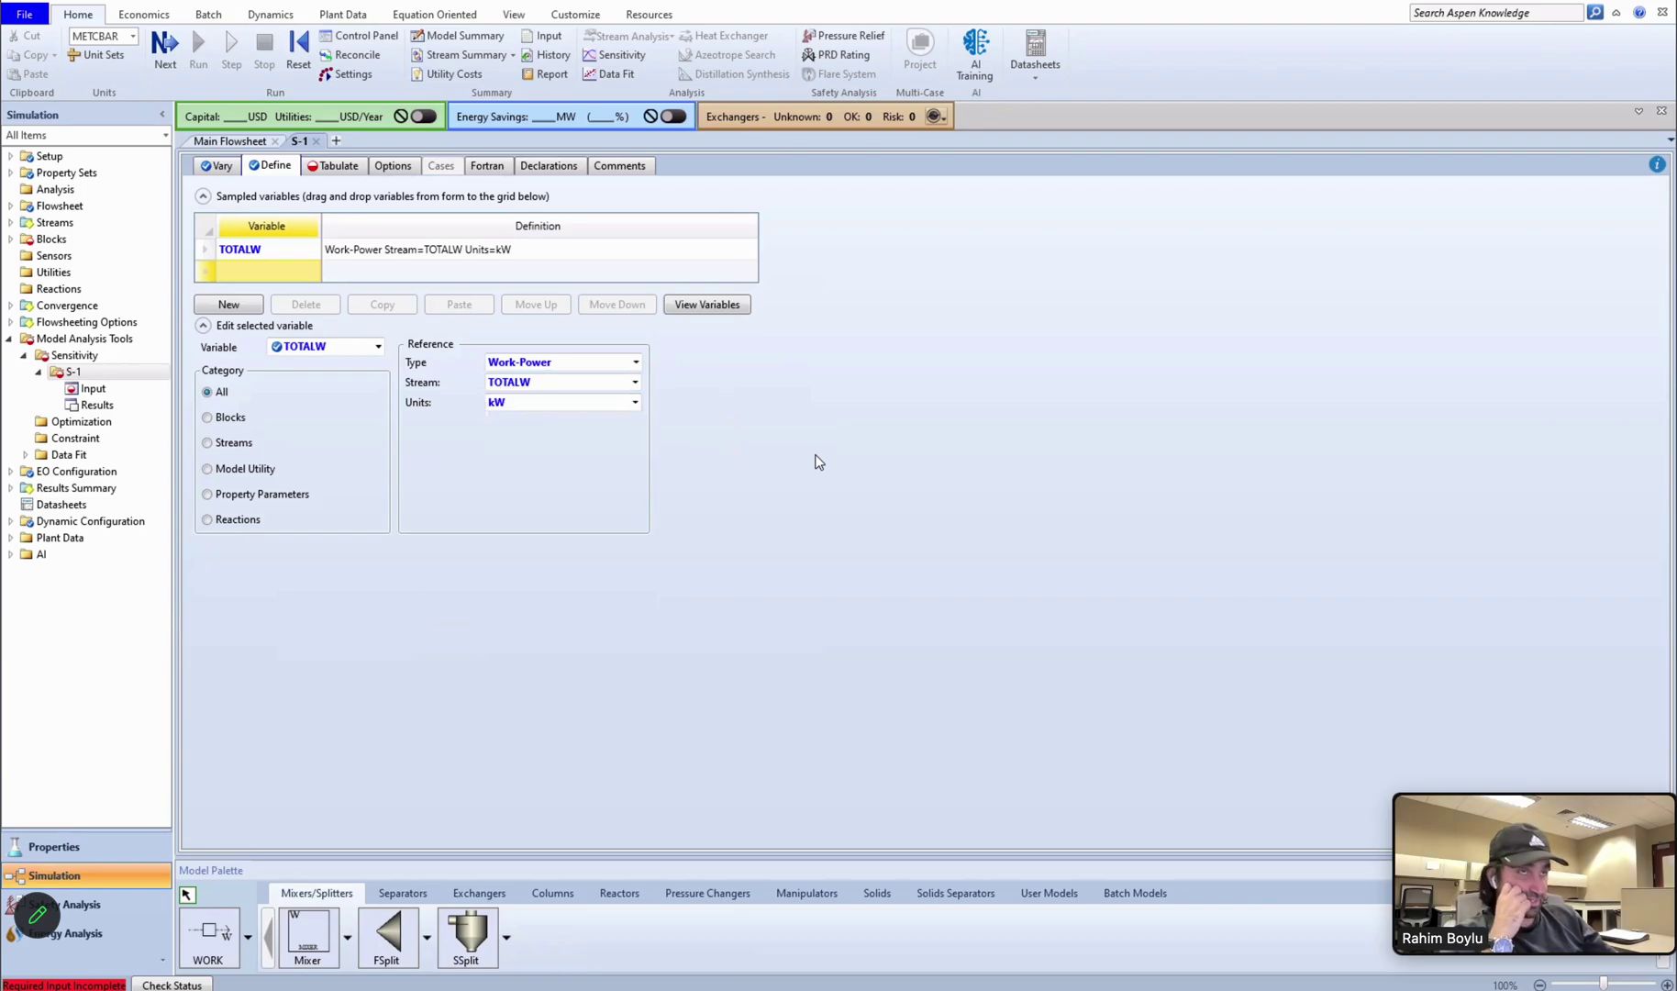
On the Tabulate tab, add column 1 and begin entering its expression.
left_click(347, 167)
left_click(266, 252)
type("1")
key("Tab")
type("tot")
key("BackSpace")
key("BackSpace")
key("BackSpace")
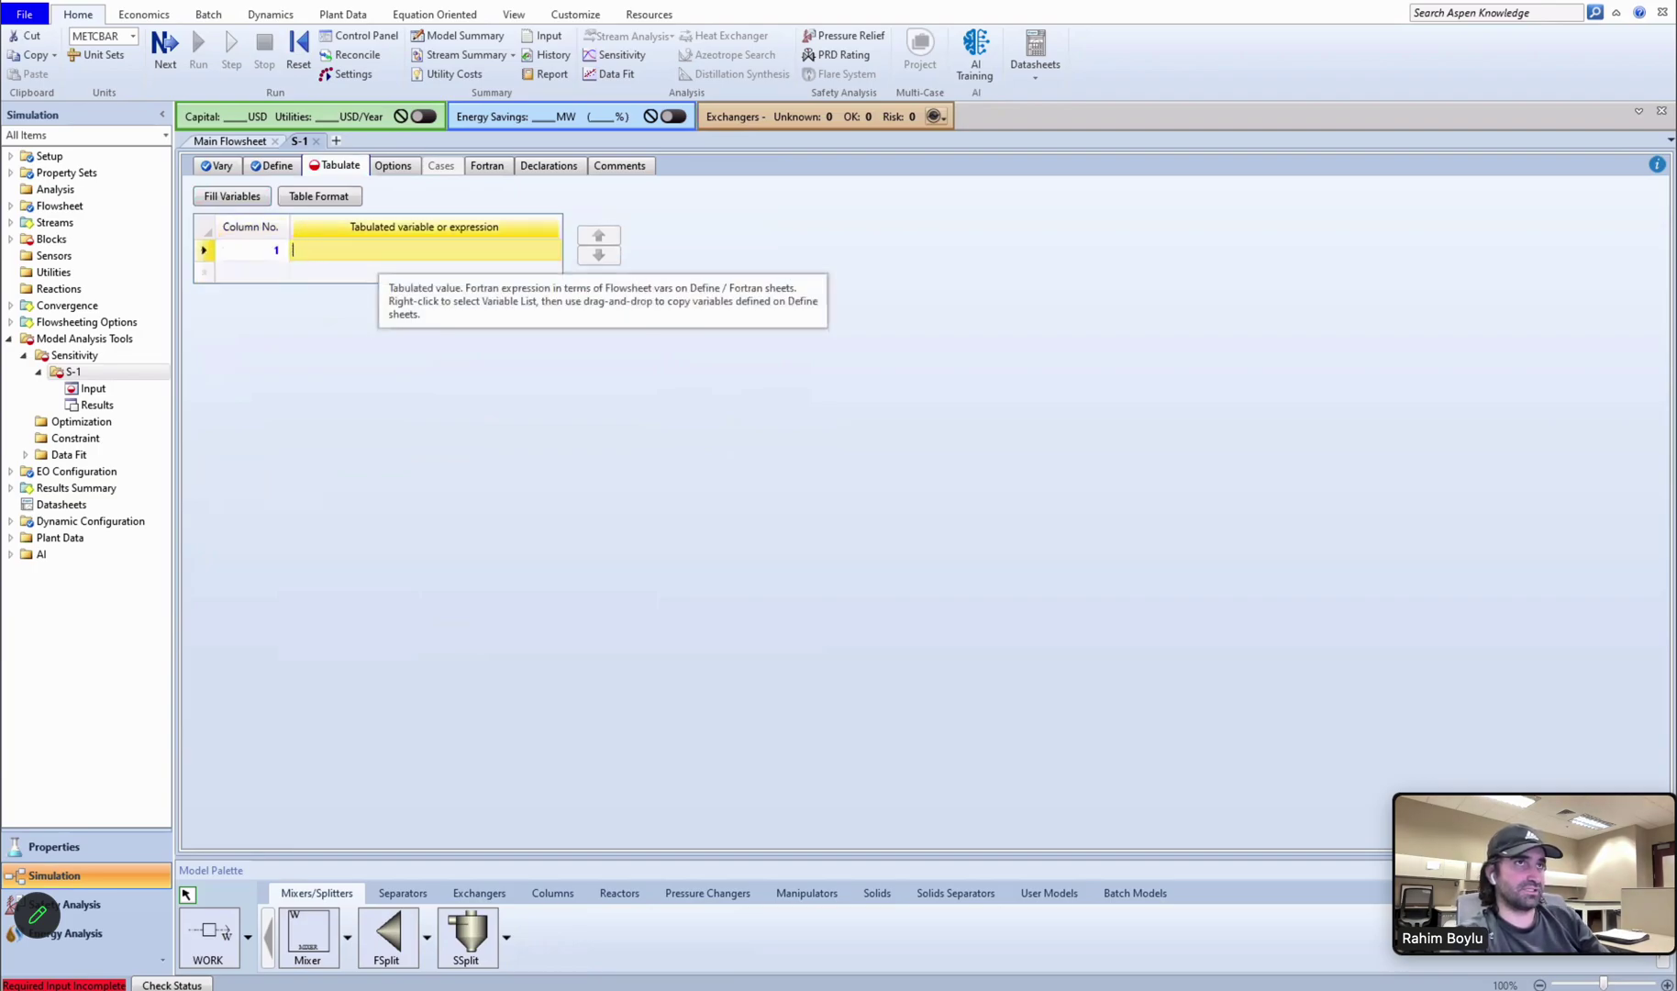
Tabulate TOTALW in column 1 and TOTALW/1000 in column 2, then close the S-1 form.
type("TOTALW")
left_click(259, 273)
type("3")
left_click(280, 277)
left_click(315, 271)
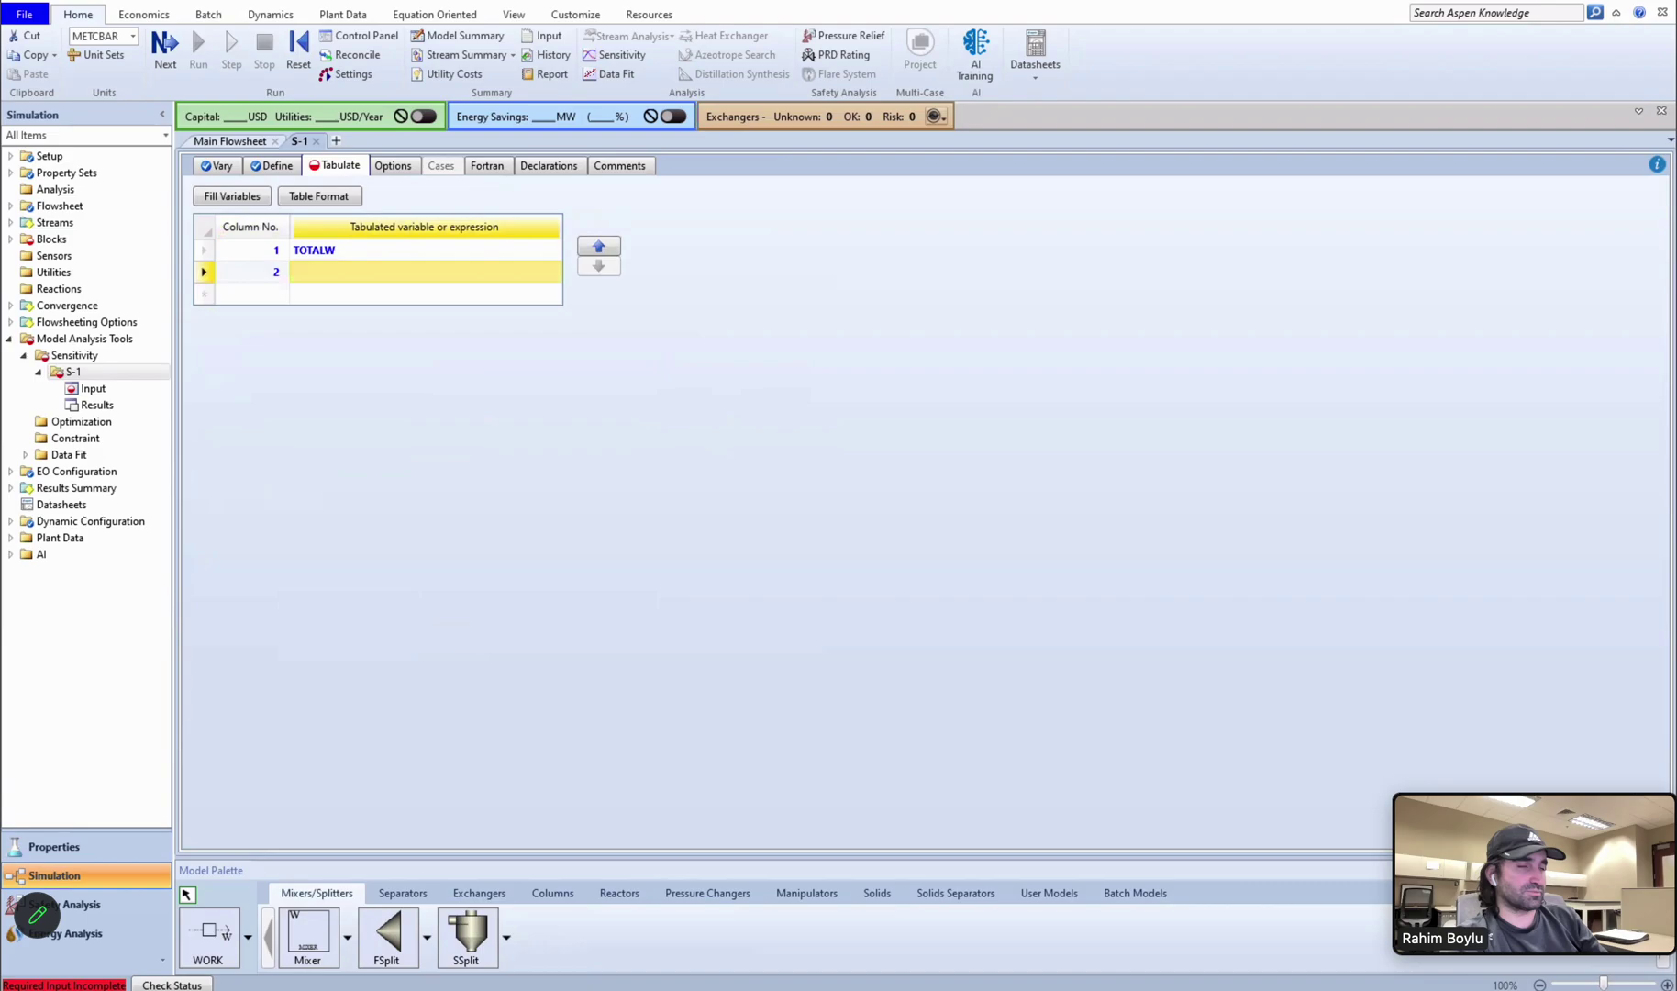
type("TOTALW/")
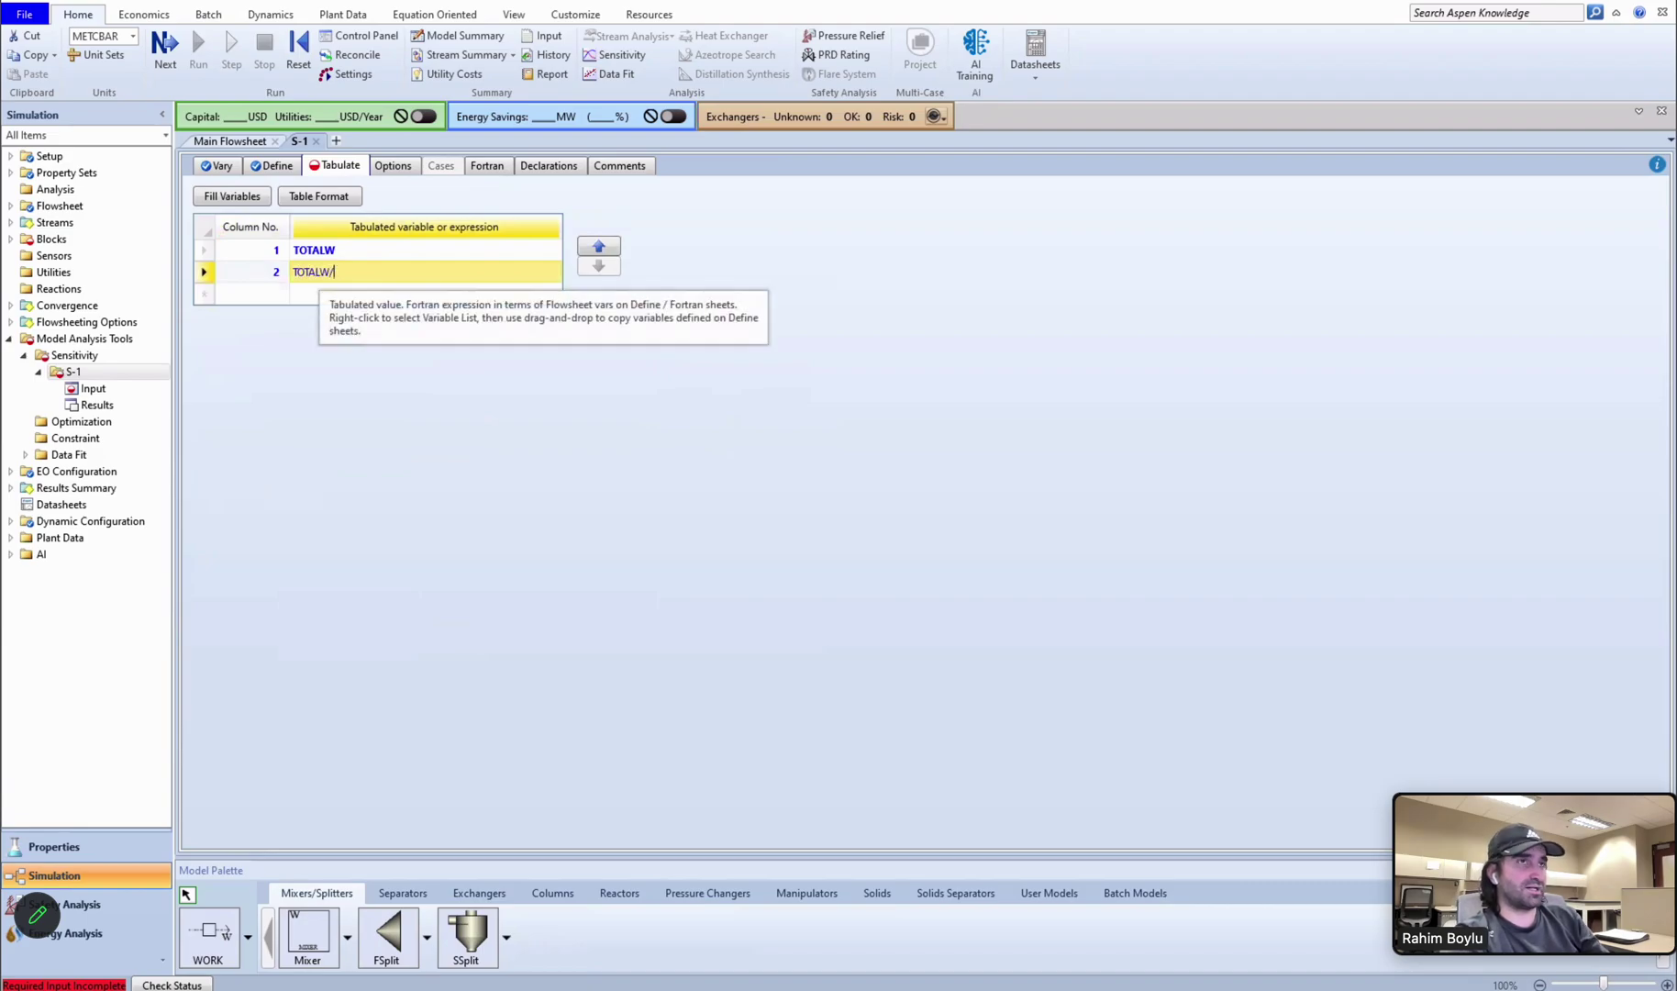
type("1000")
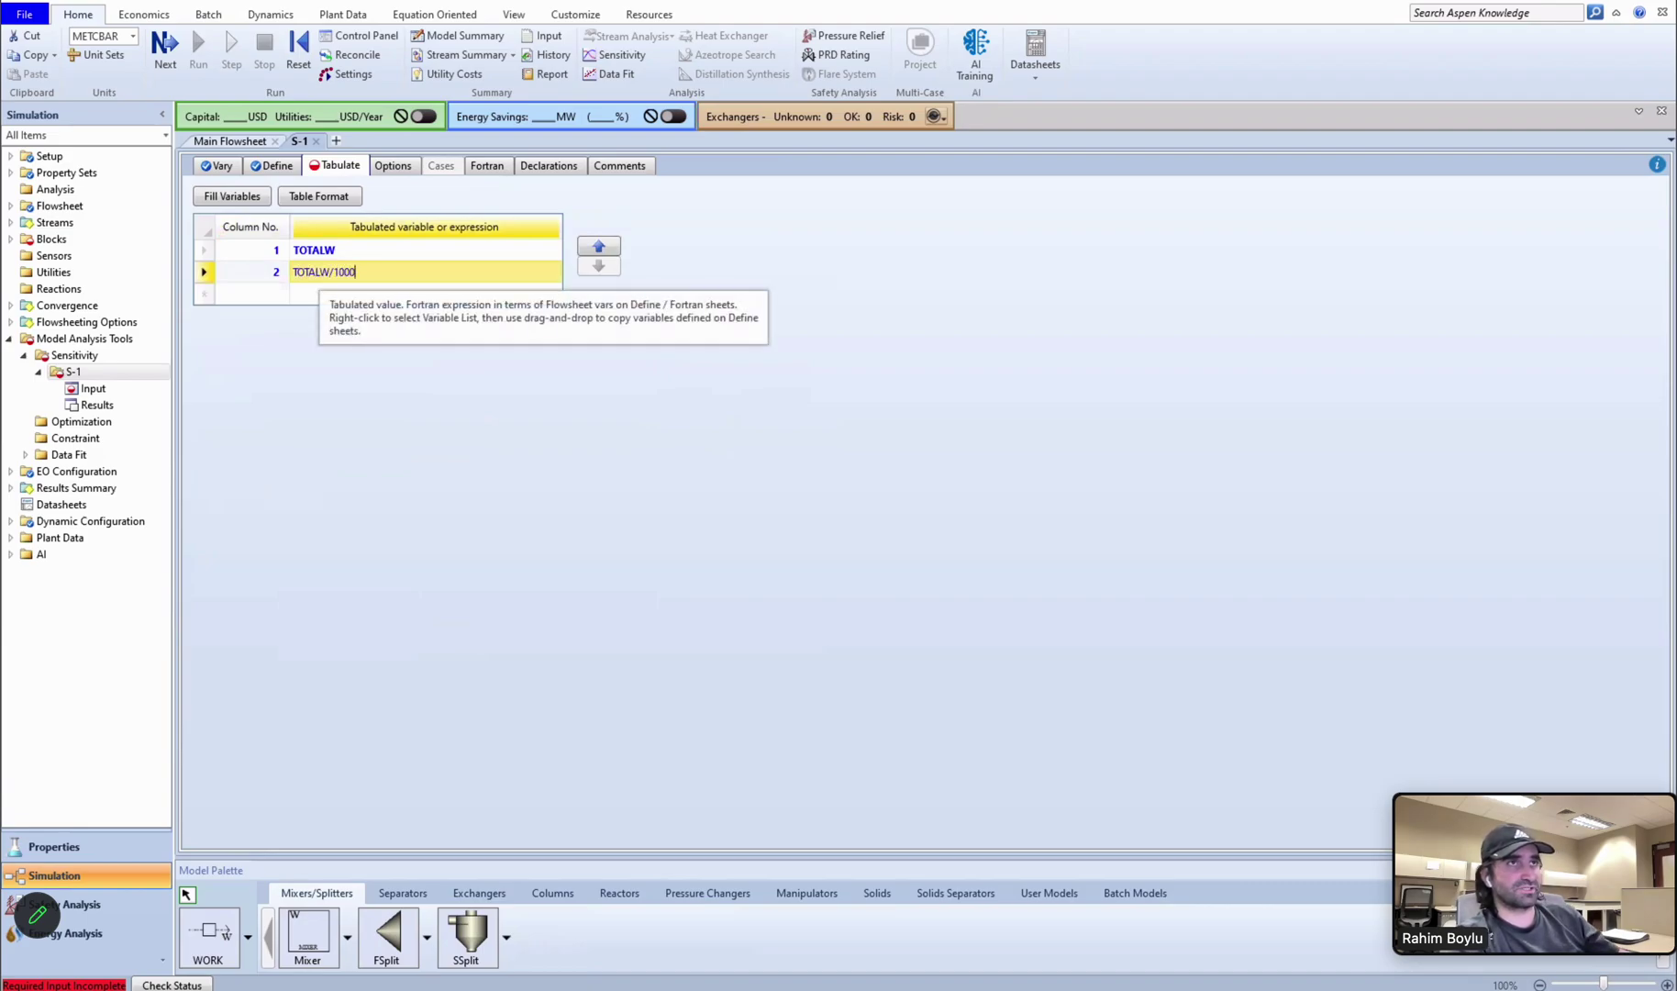
left_click(339, 285)
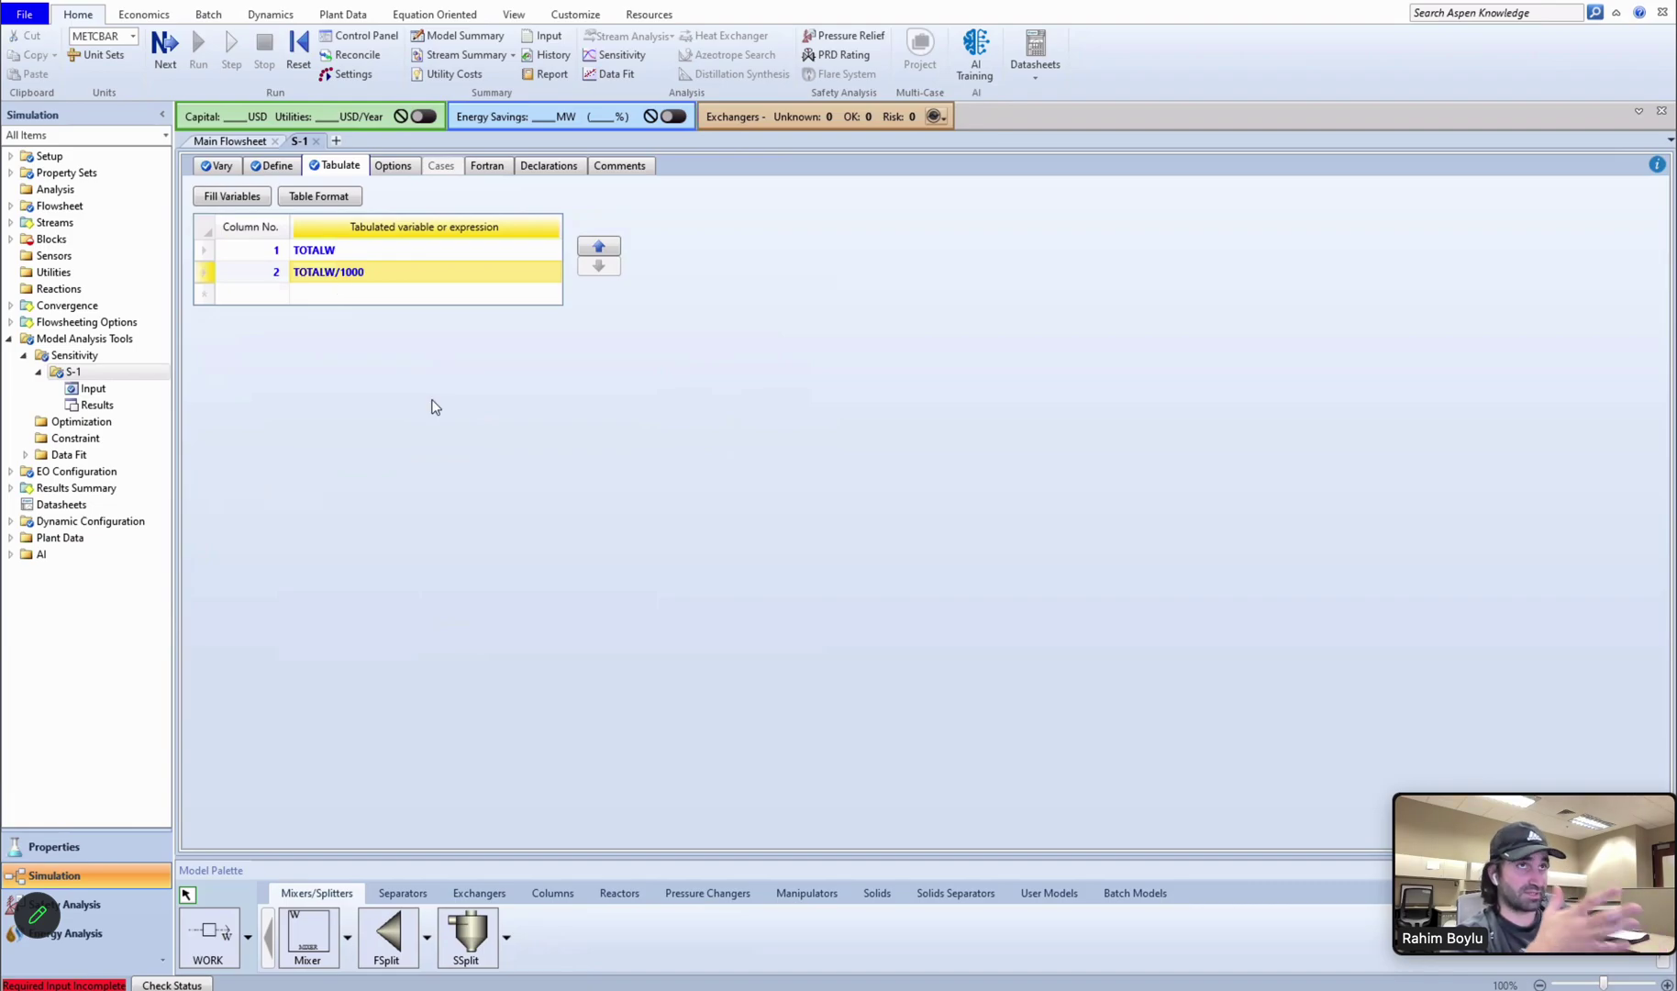
left_click(315, 141)
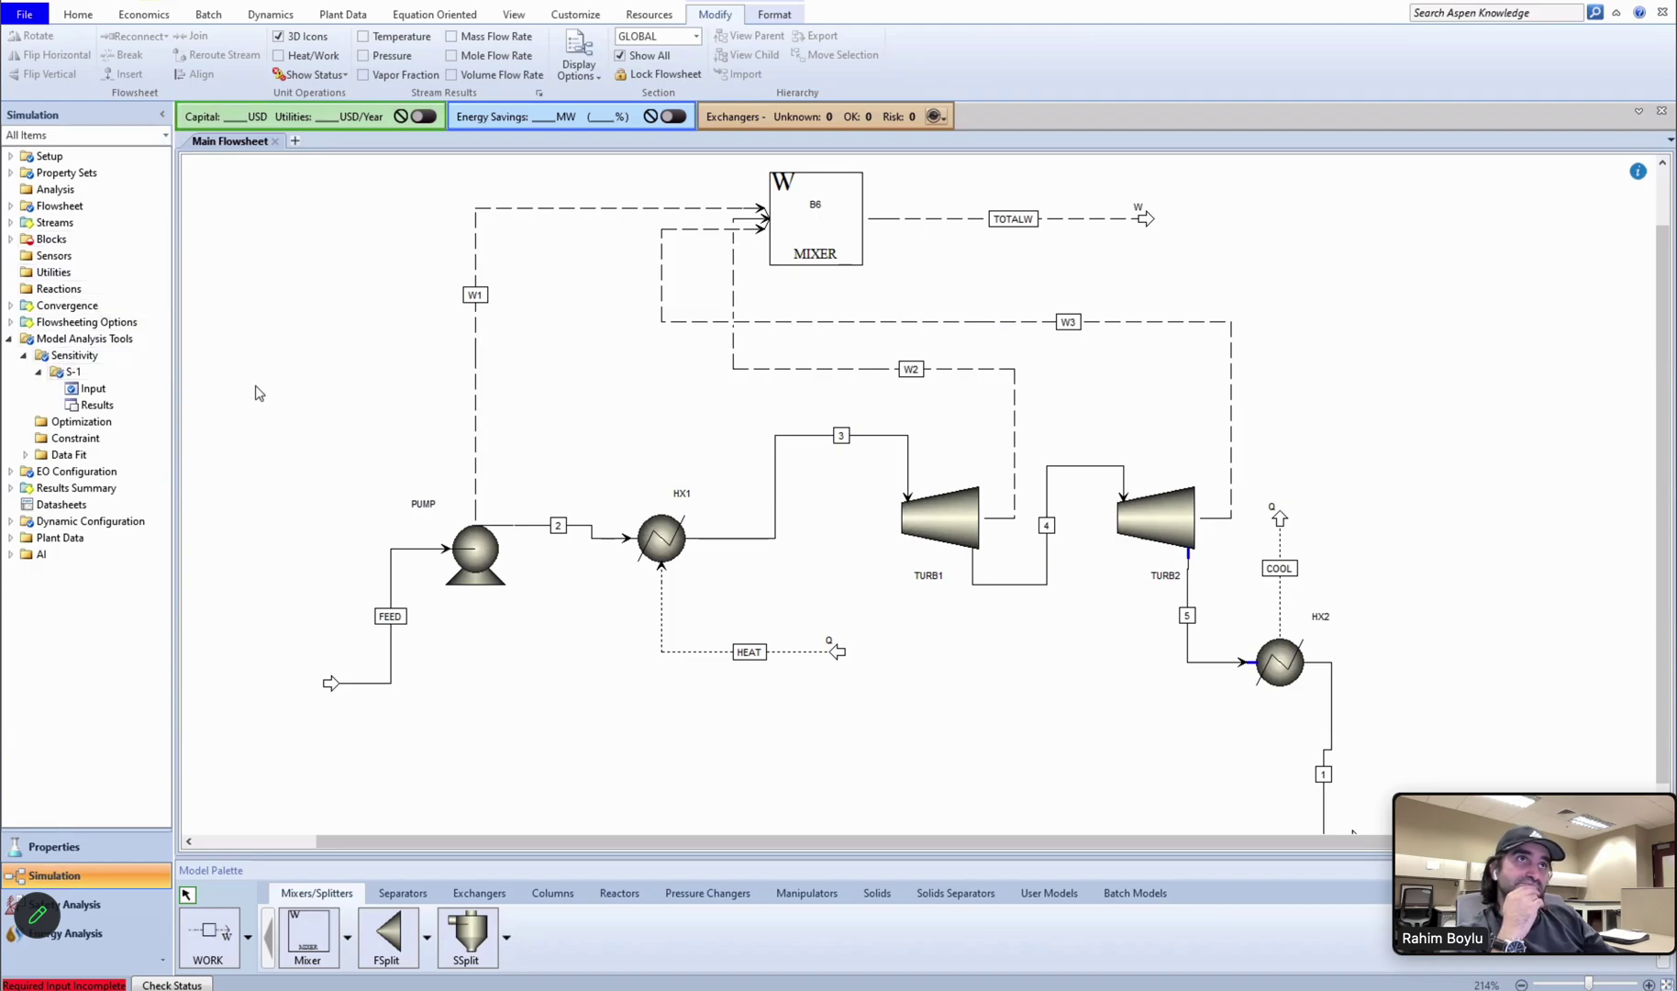
Run the simulation with F4 and confirm the run prompt.
key("F4")
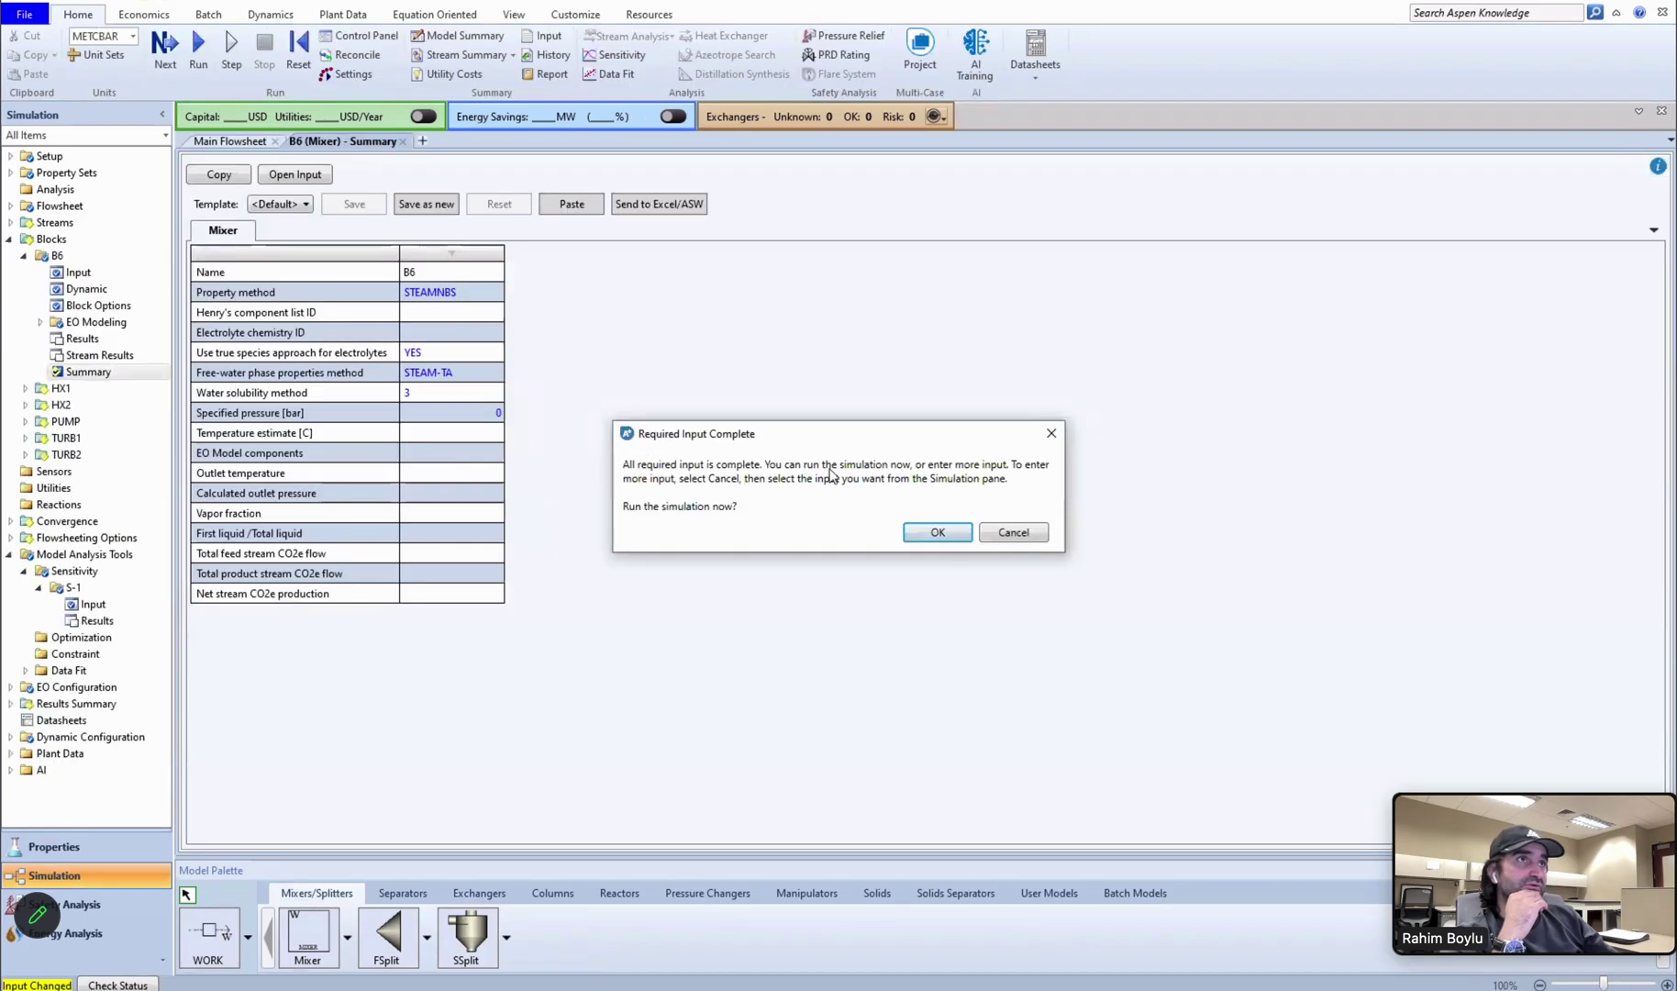
left_click(935, 534)
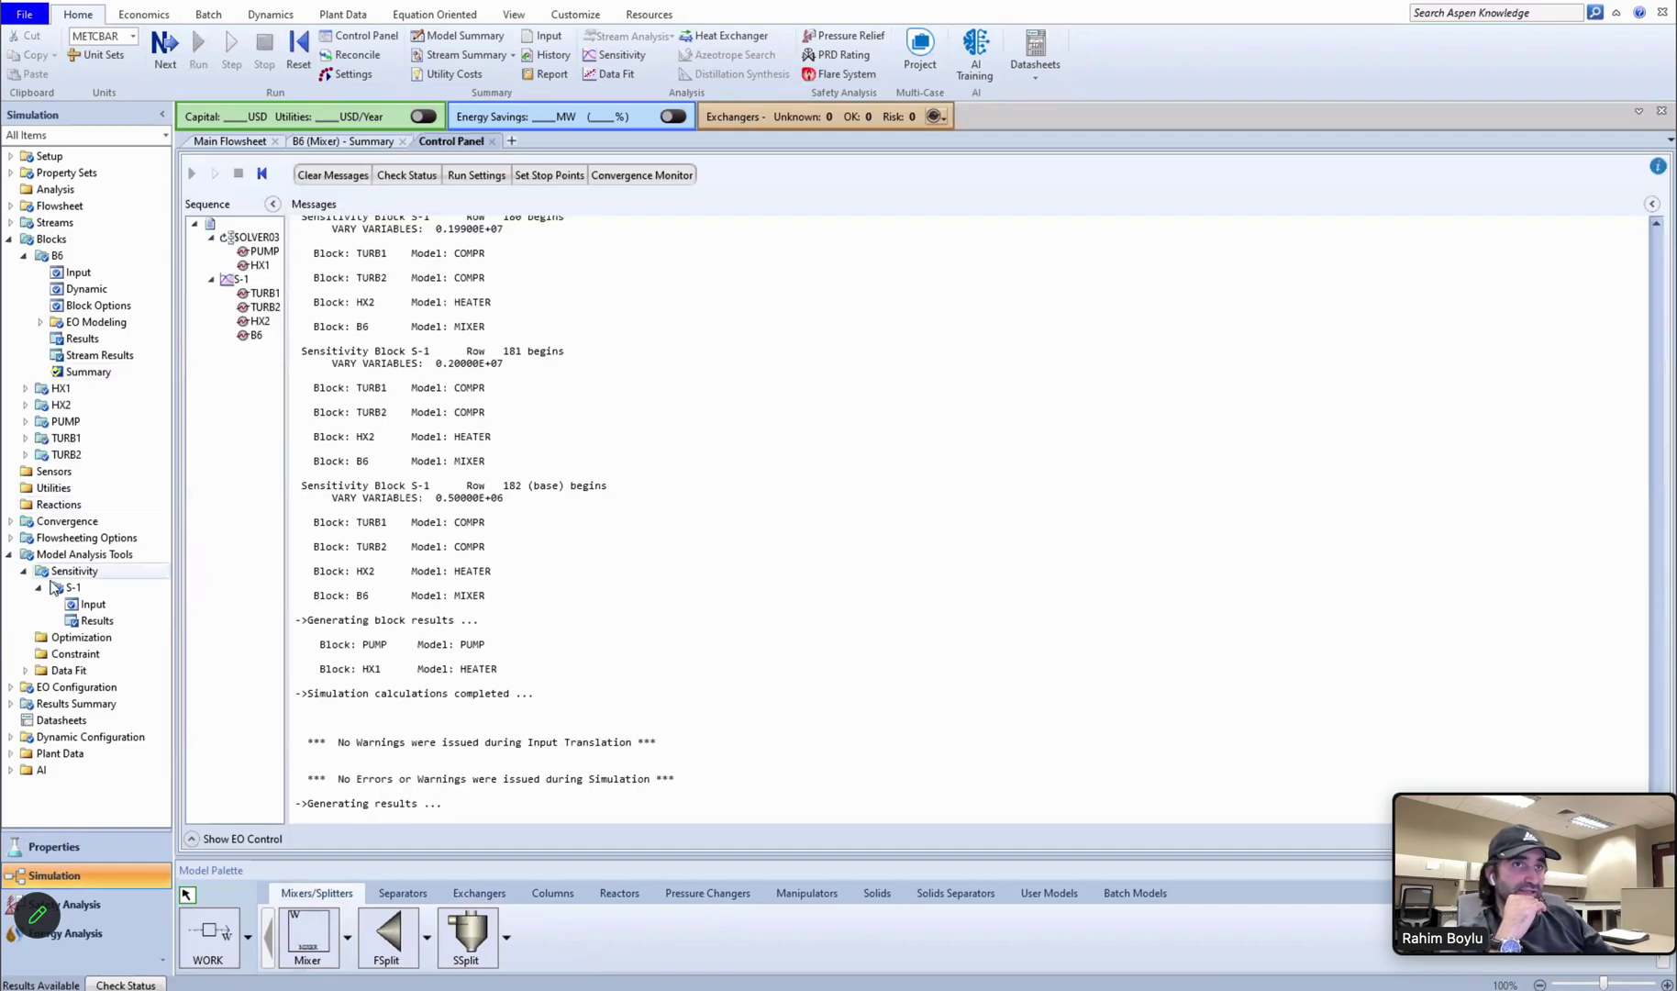
Open the S-1 results and select the TURB1 pressure column as x and TOTALW as y.
left_click(93, 621)
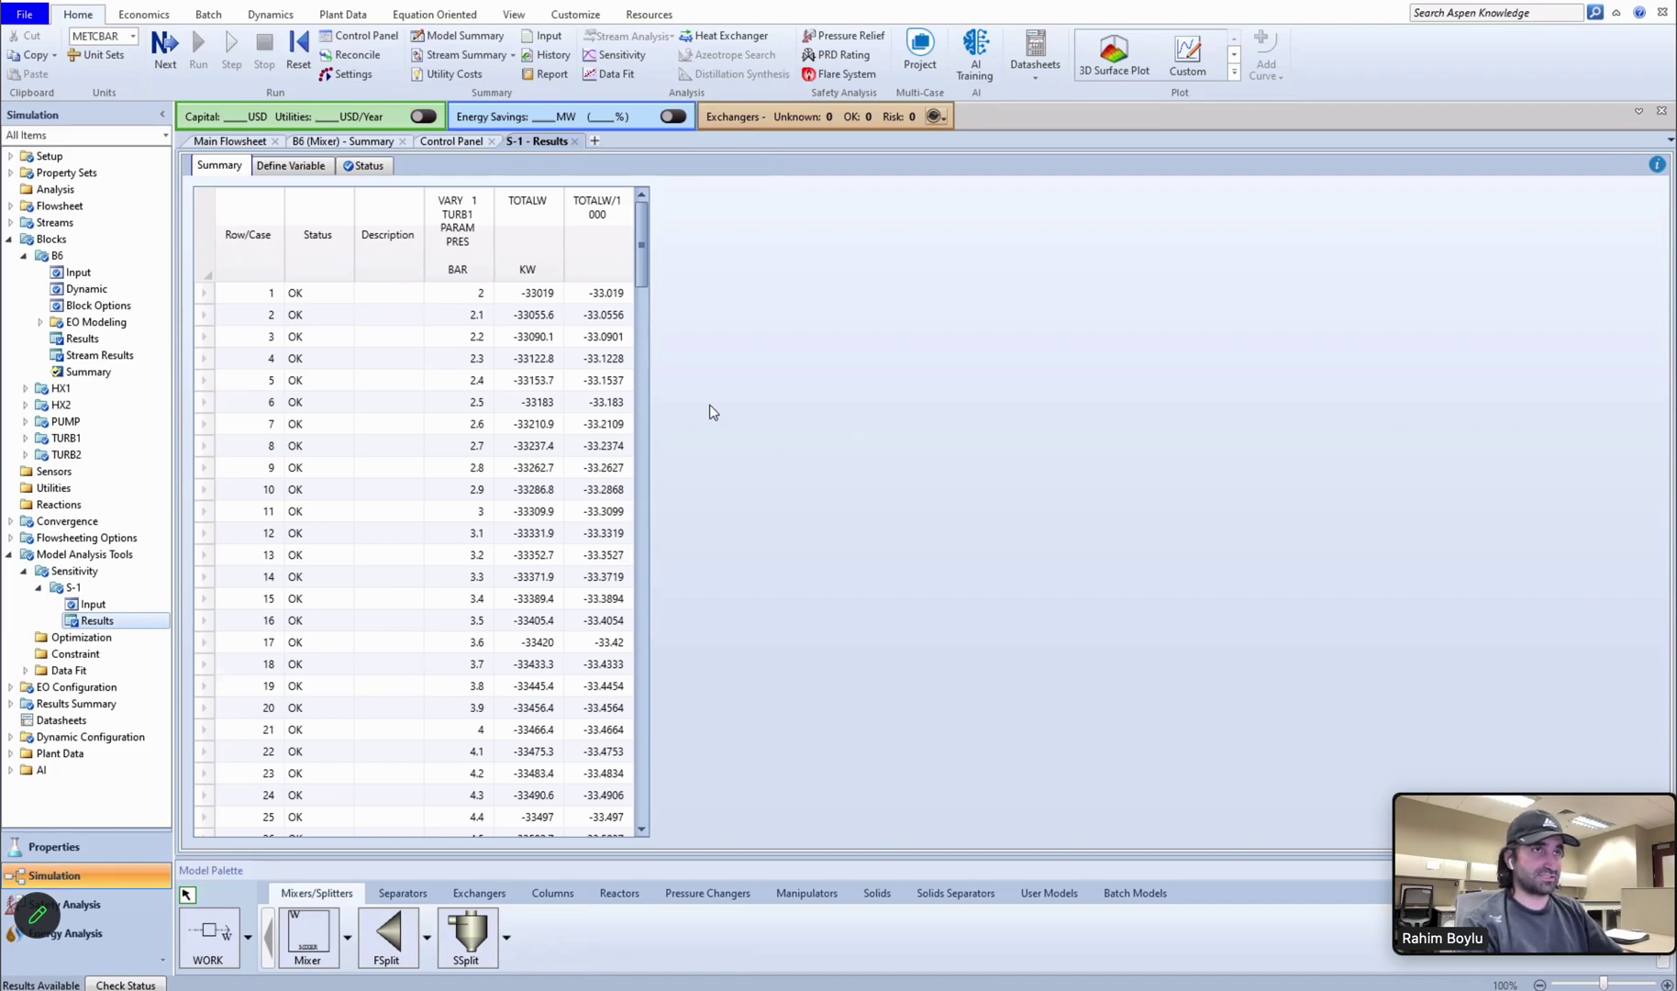
left_click(472, 221)
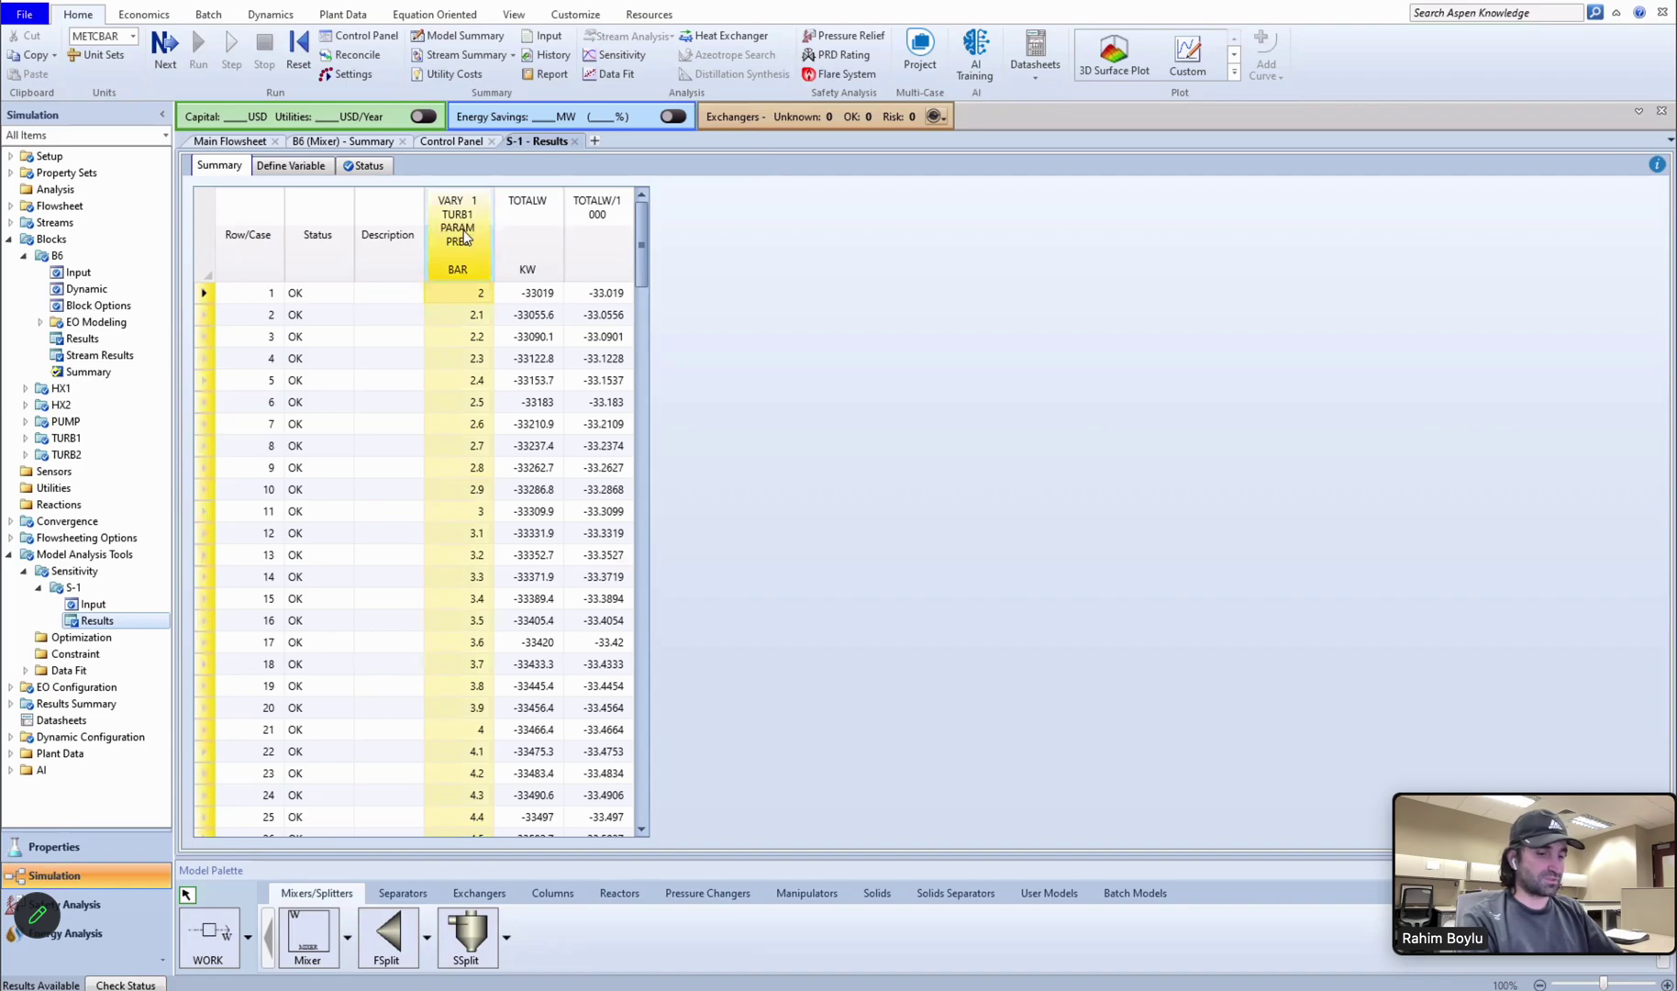
left_click(463, 239)
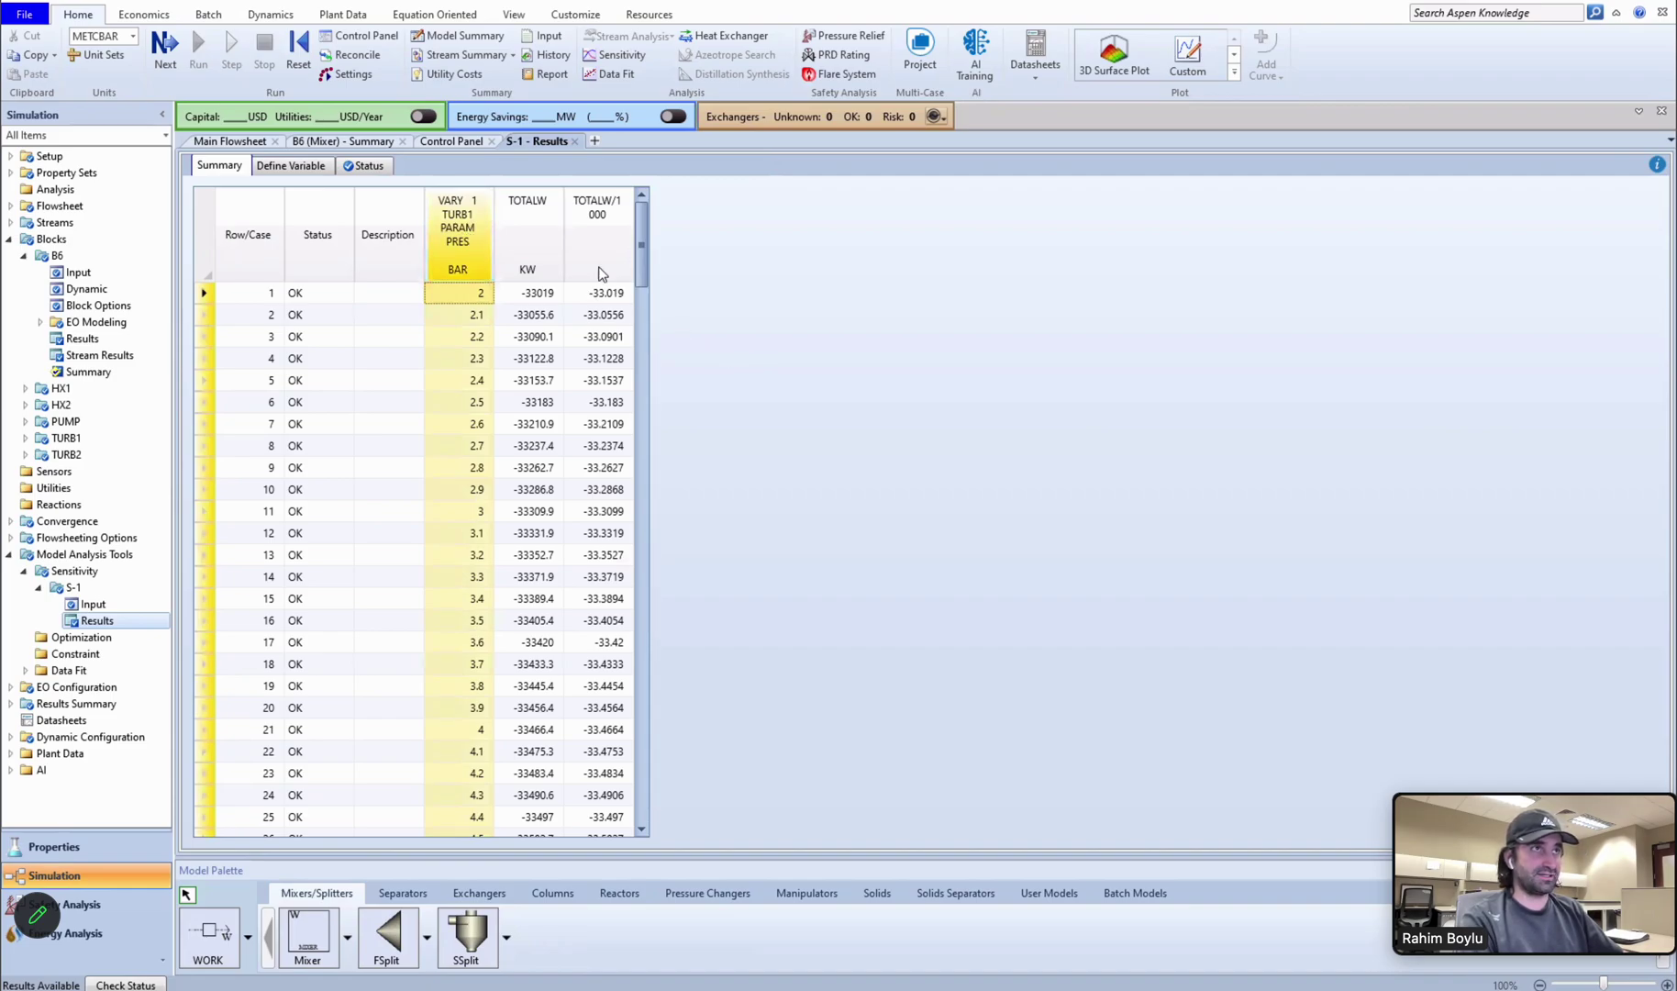
left_click(551, 240)
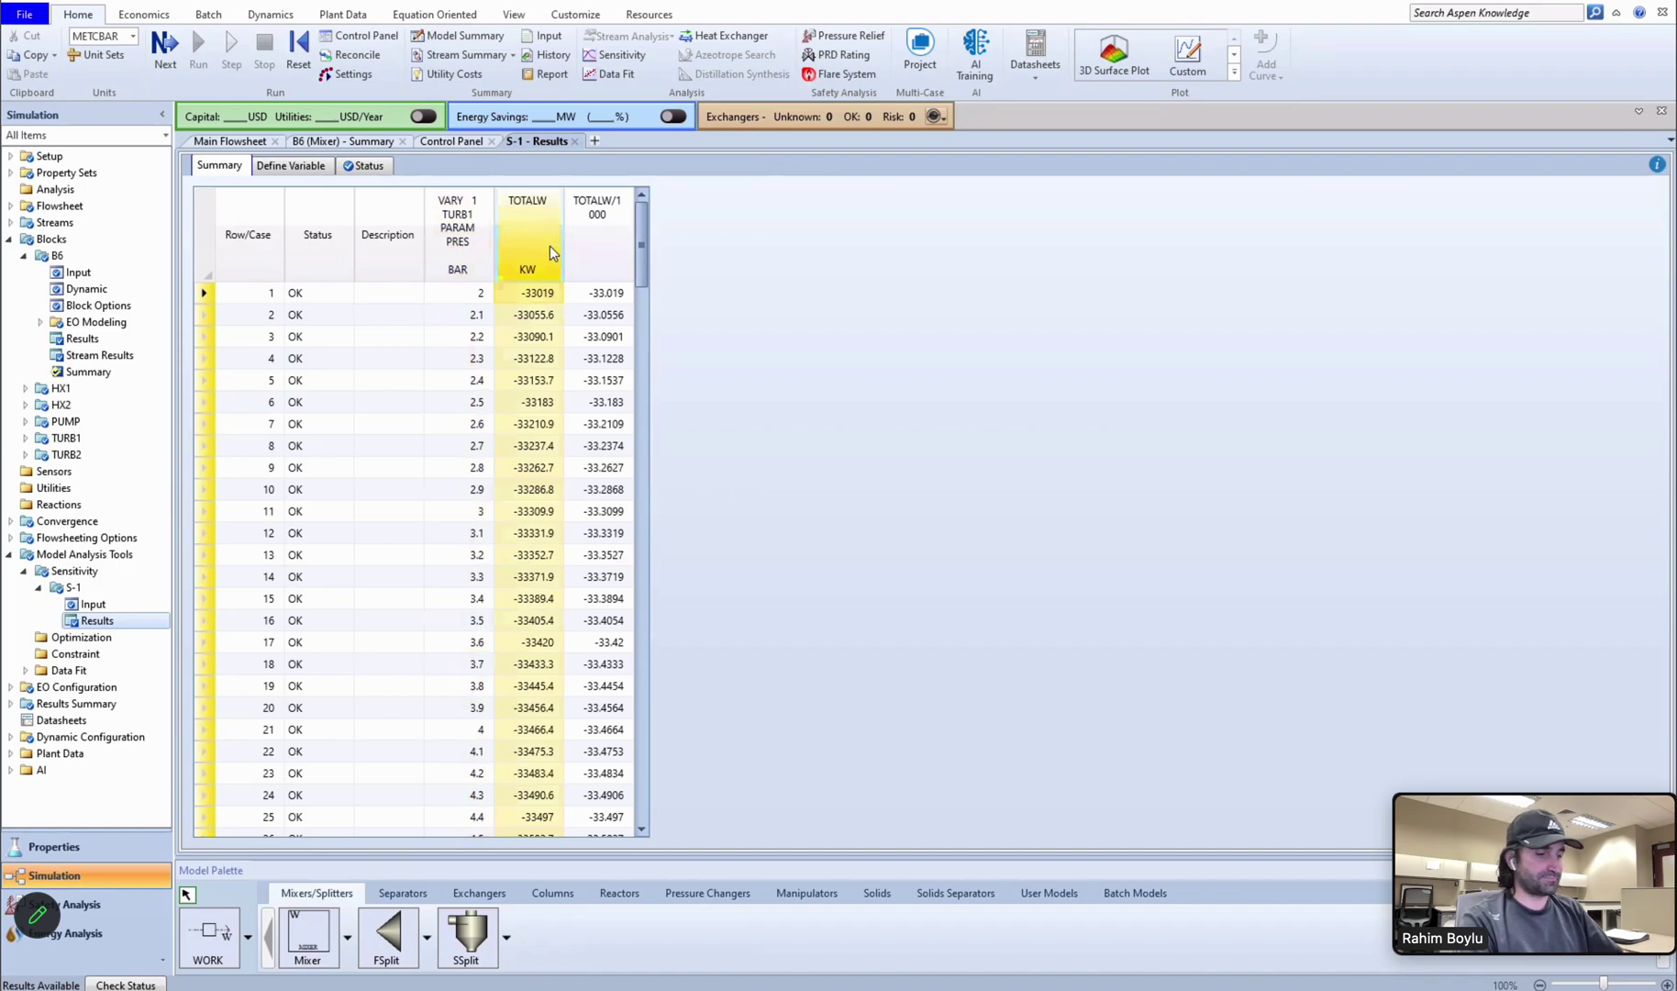
left_click(549, 246)
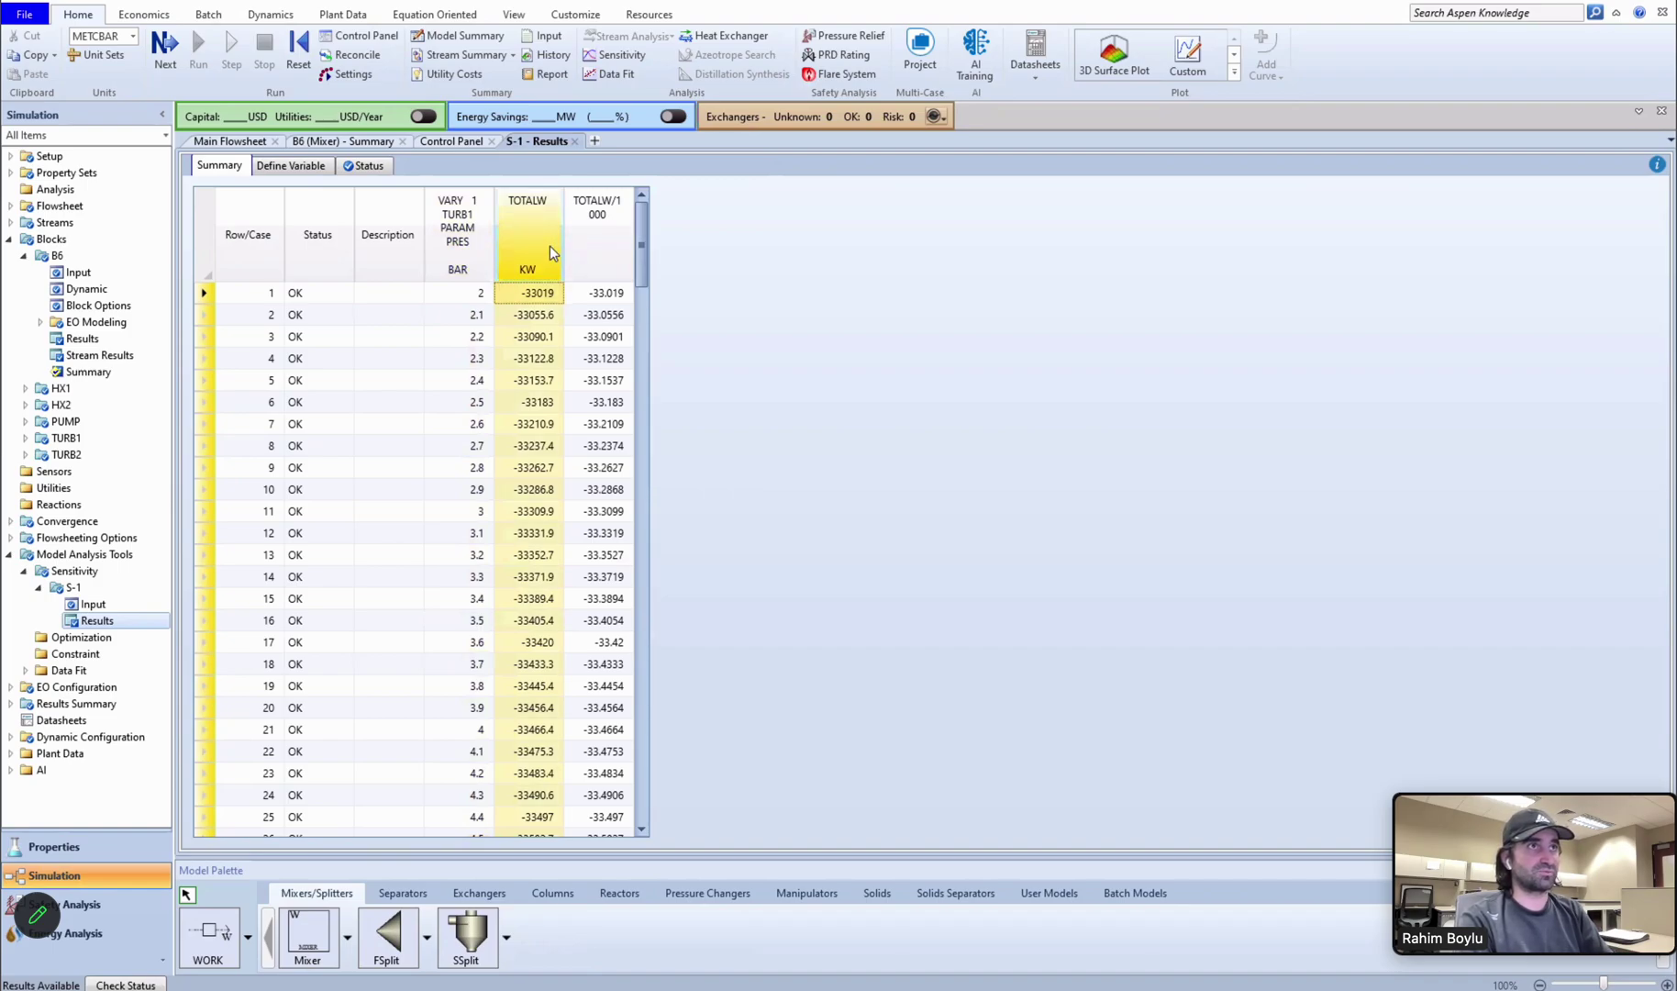